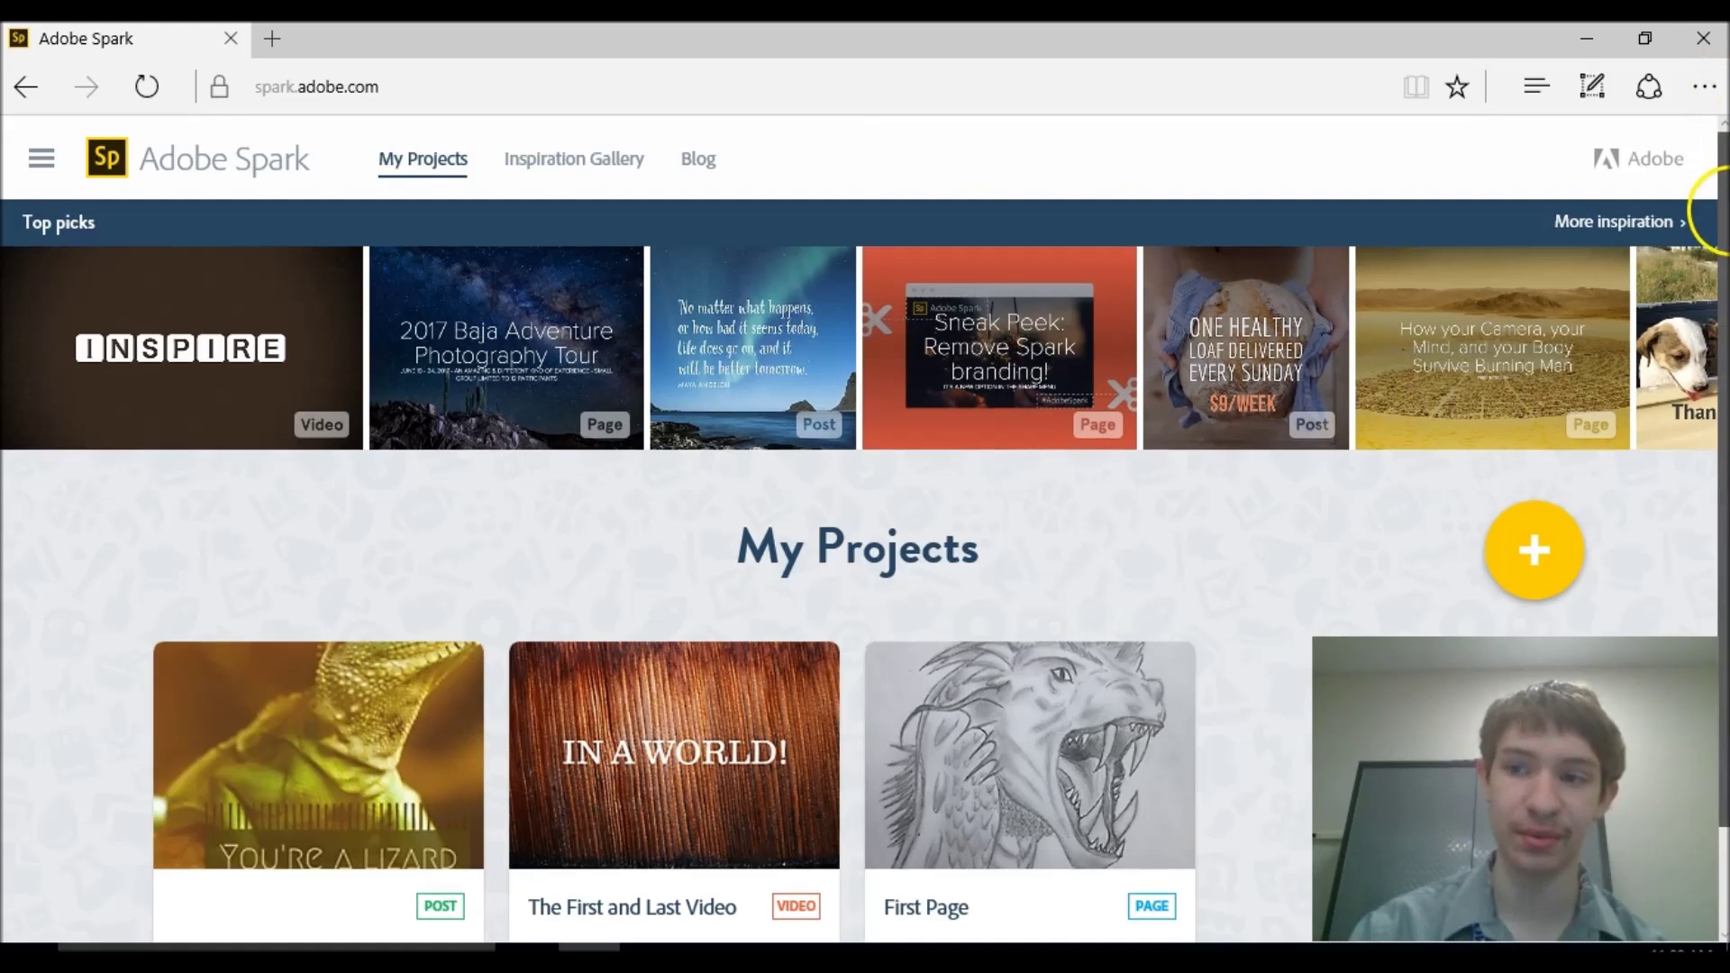
Open the lizard 'You're a lizard Harry' post from My Projects for editing
scroll(1698, 217, "down", 1)
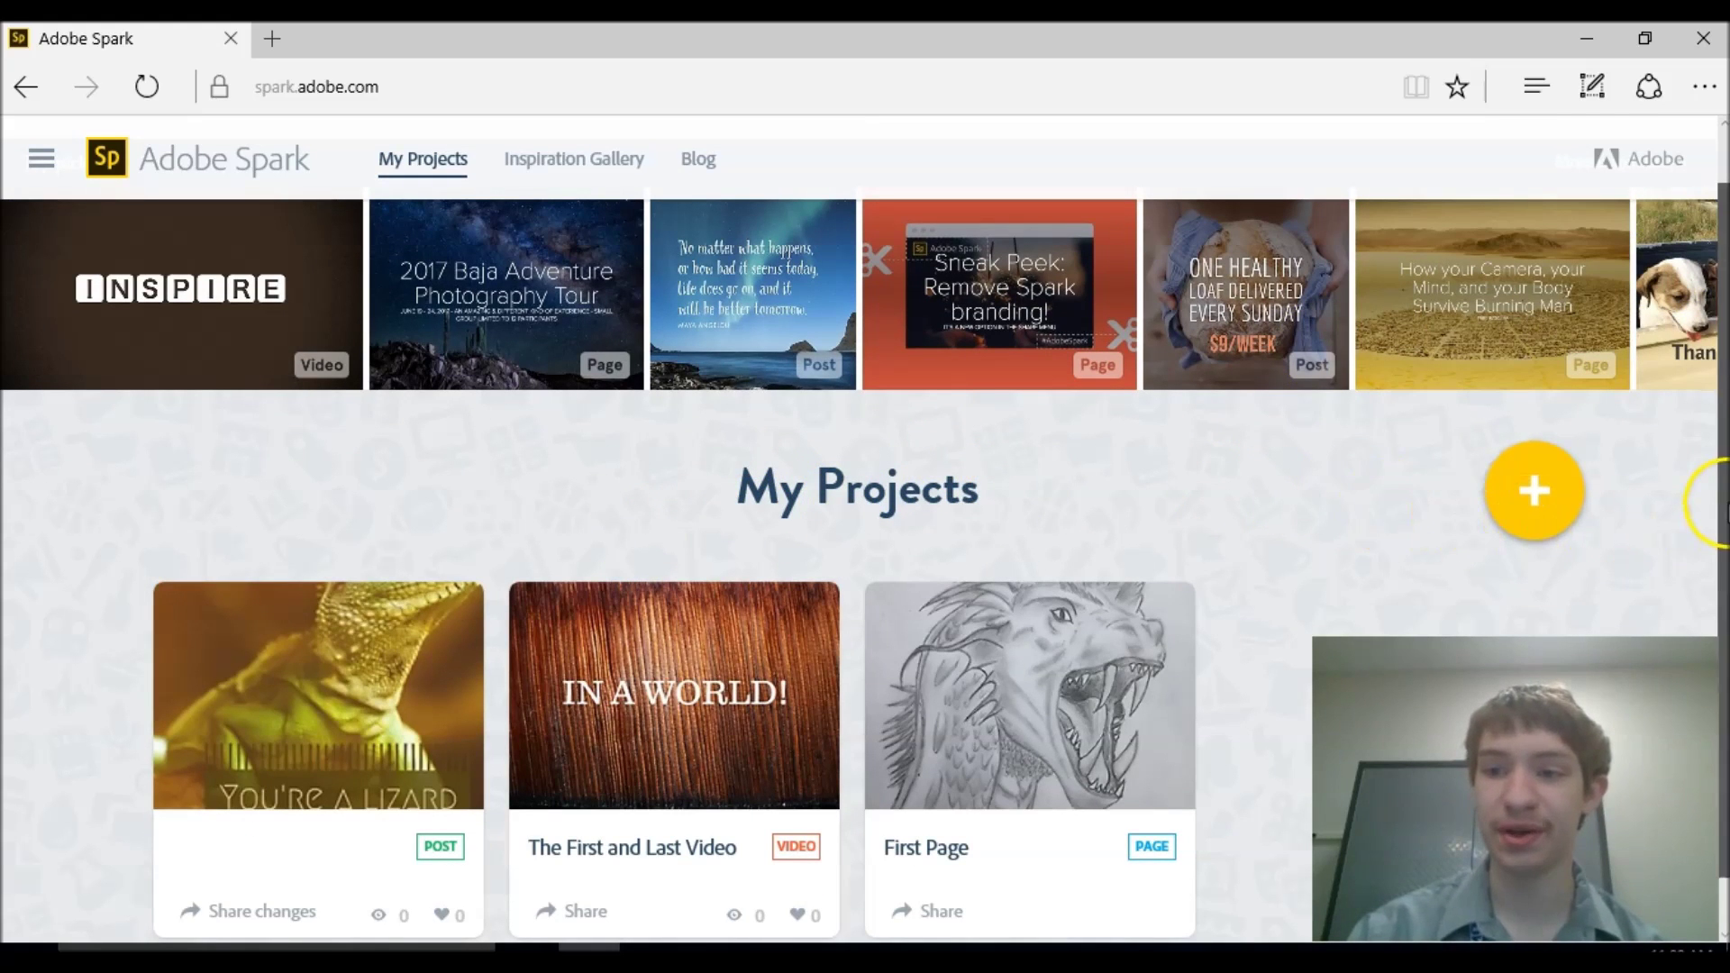
scroll(1703, 505, "up", 1)
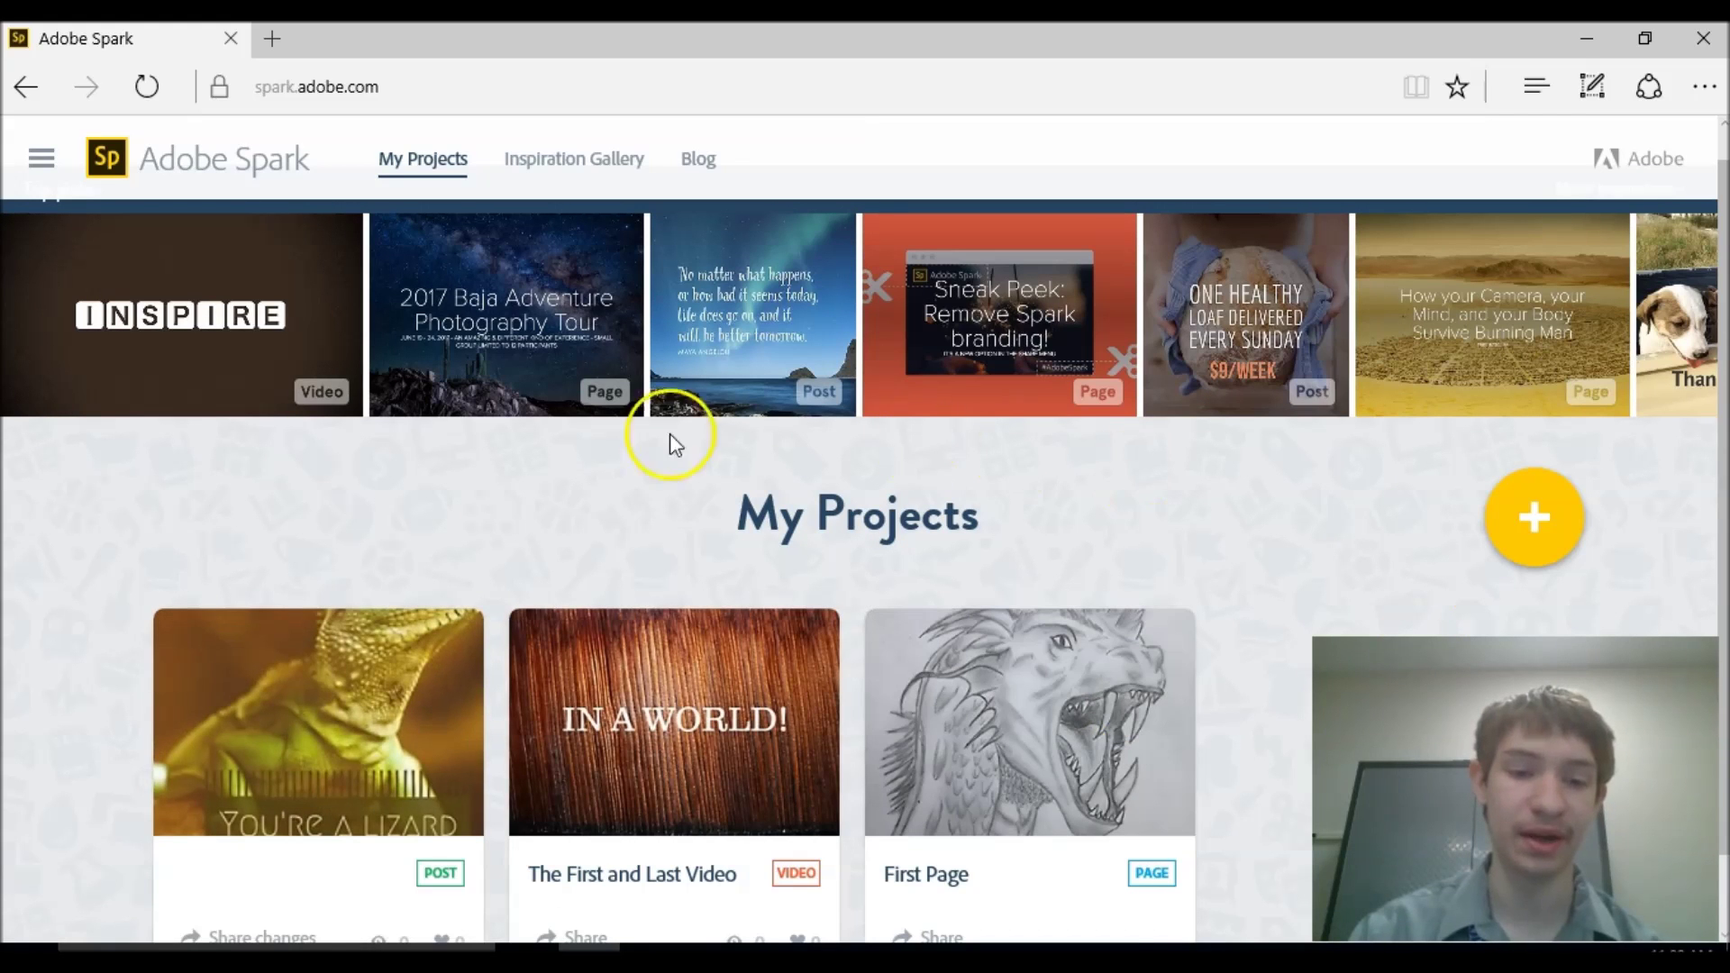
left_click(328, 746)
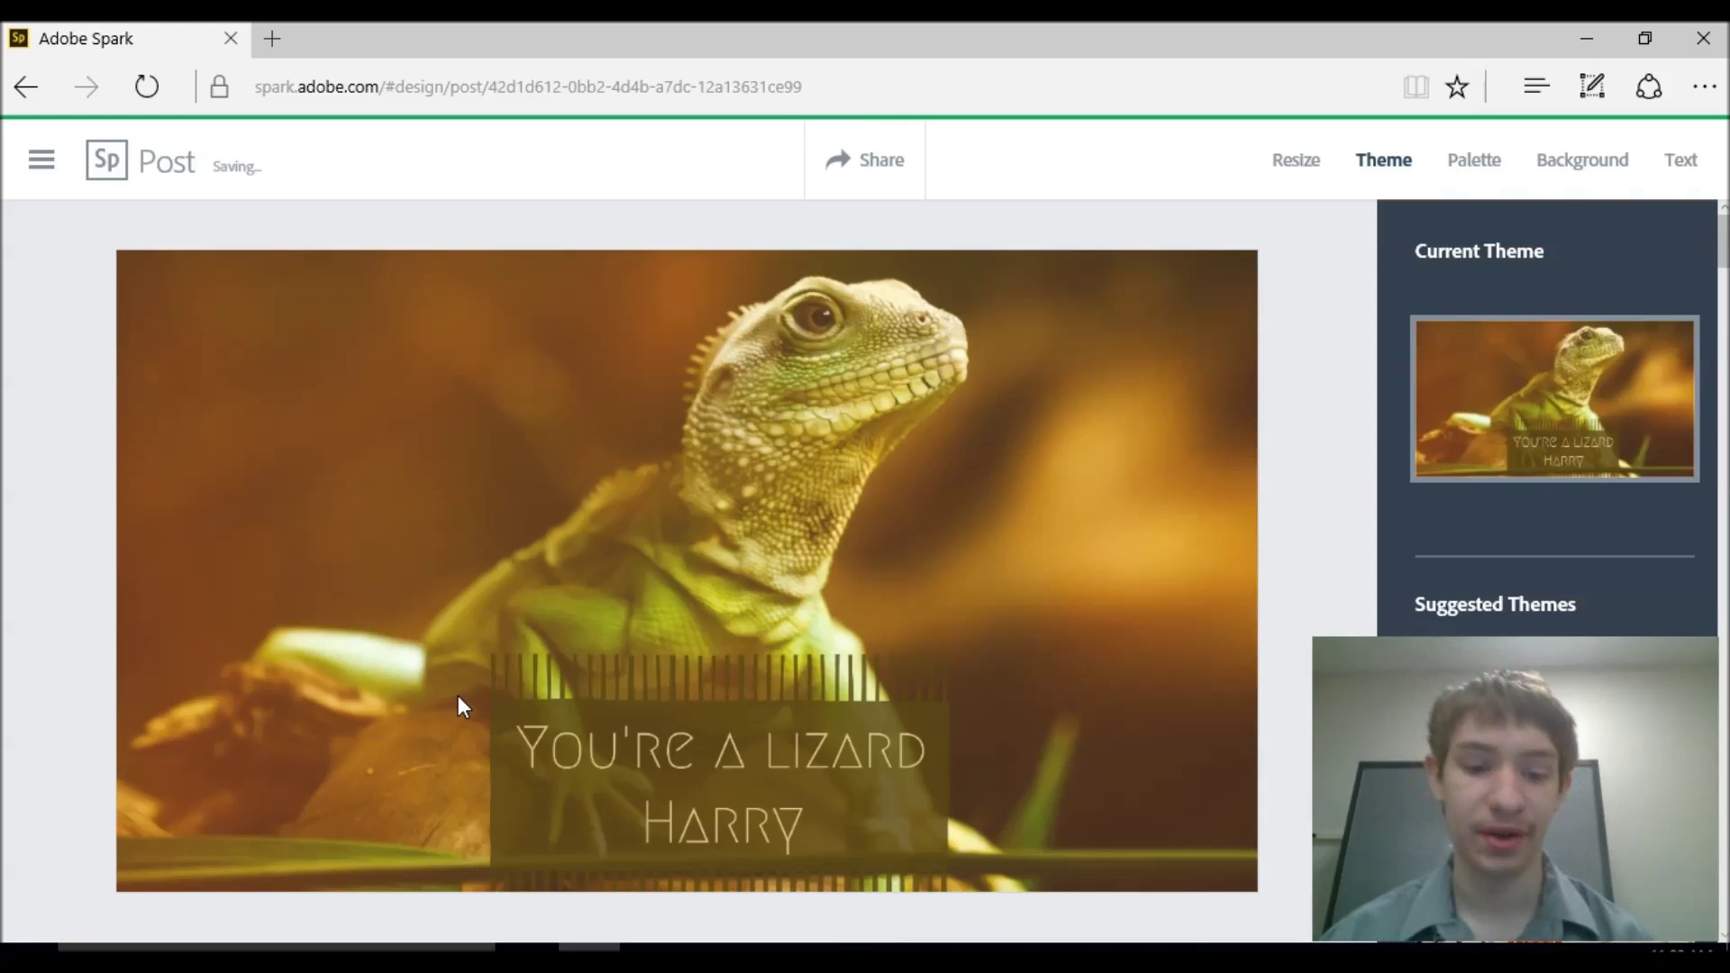
Restyle the 'You're a lizard Harry' caption as bold white serif lettering on a brown block
left_click(732, 362)
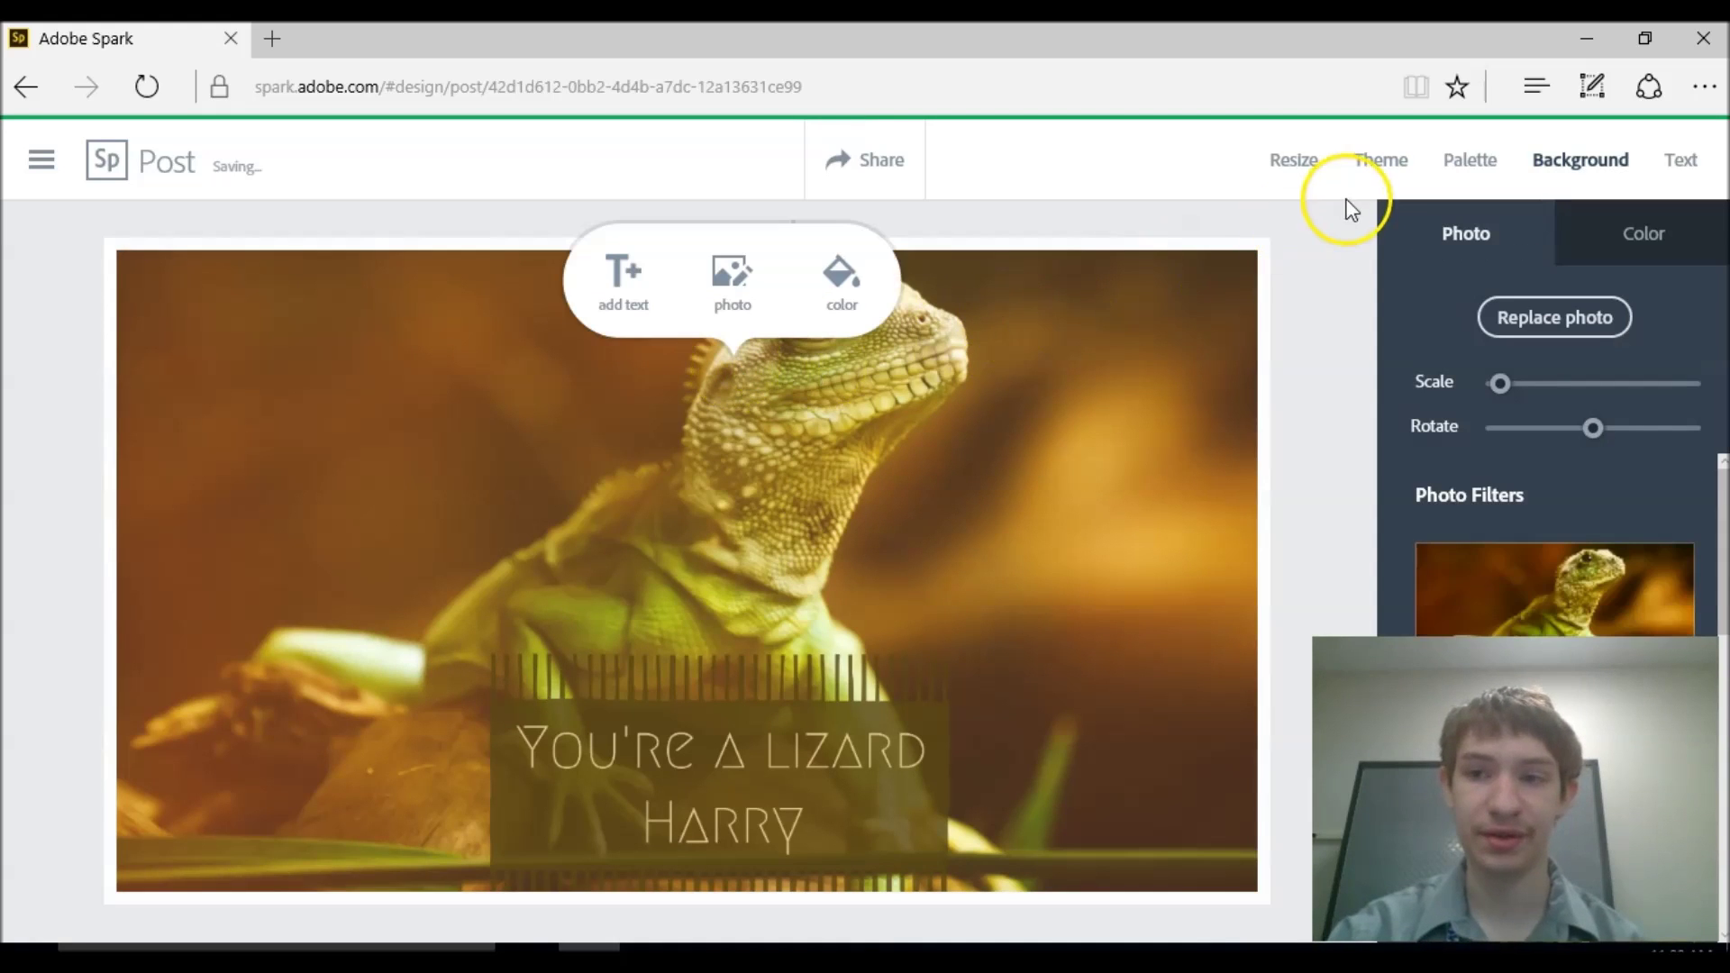
left_click(840, 811)
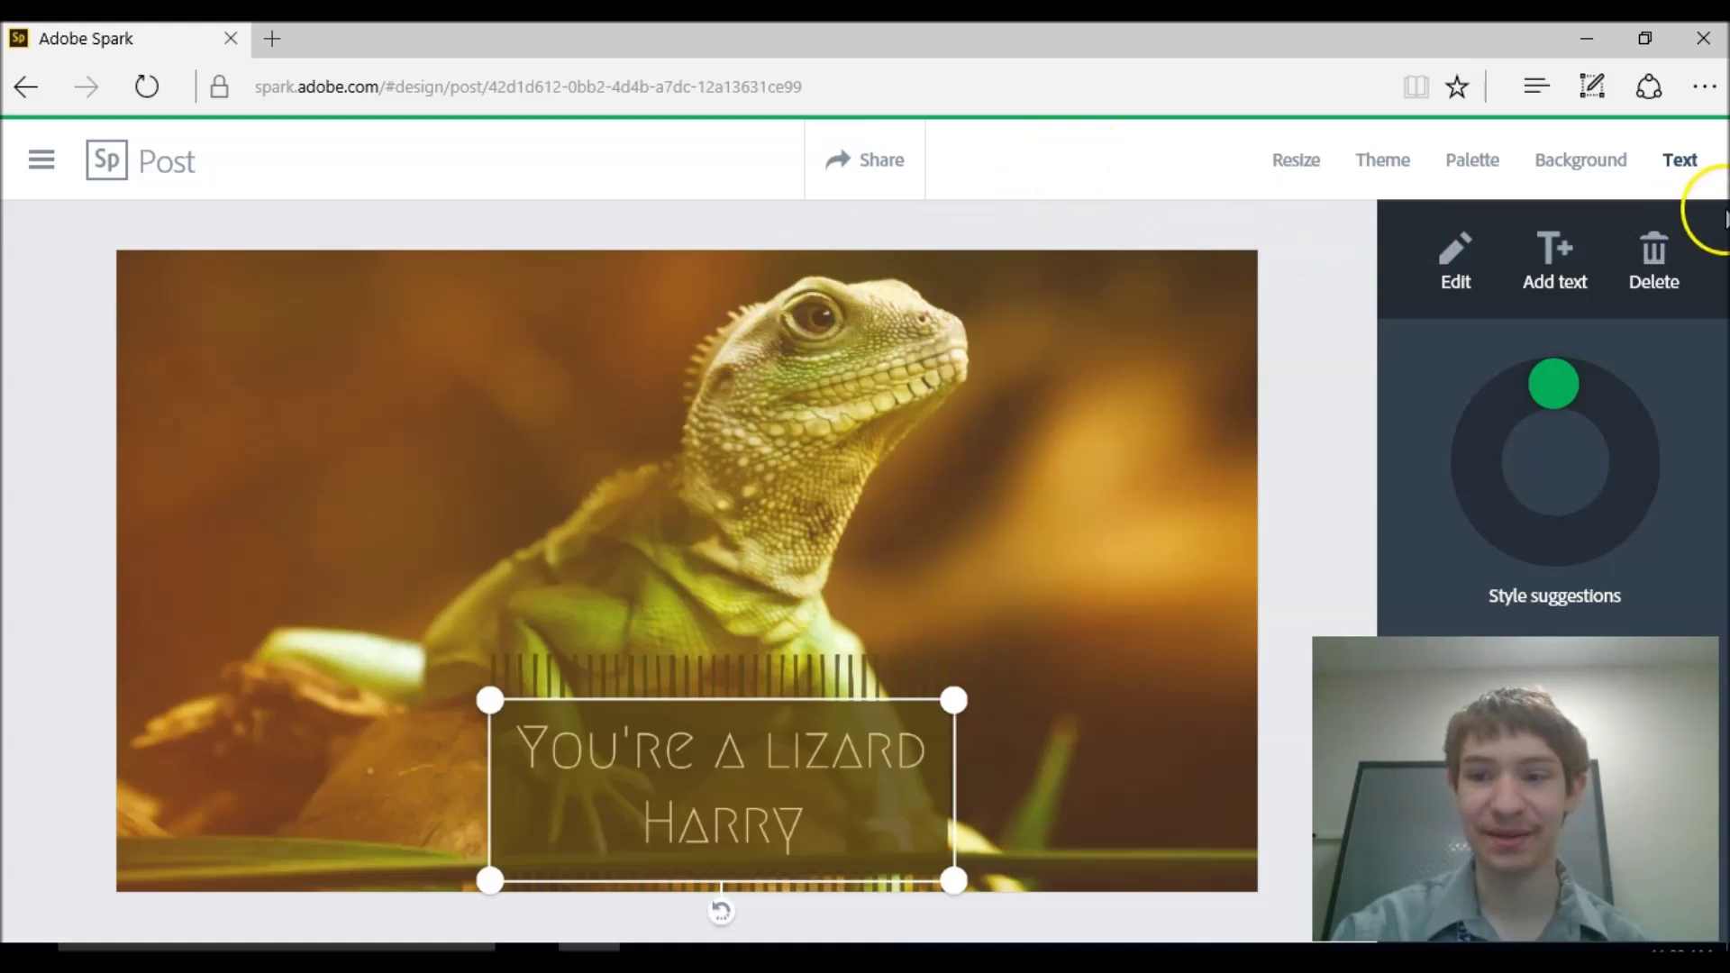
left_click(1519, 395)
left_click_drag(1519, 394, 1577, 541)
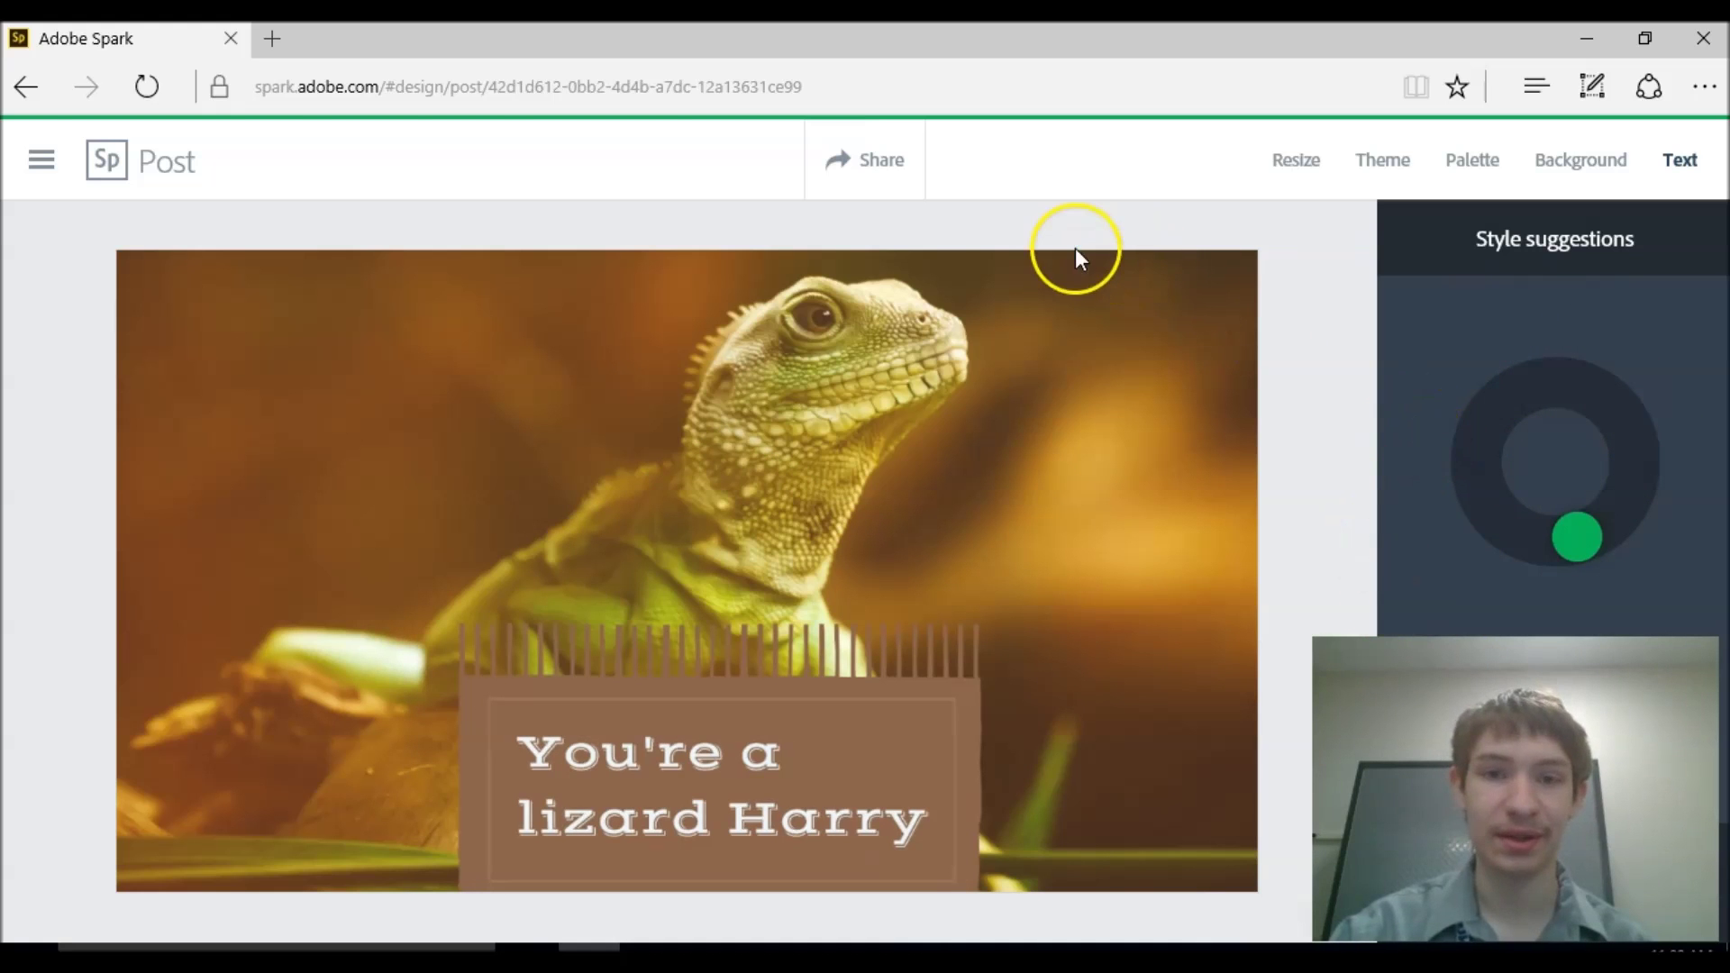
Return to My Projects and open The First and Last Video in the video editor
left_click(41, 160)
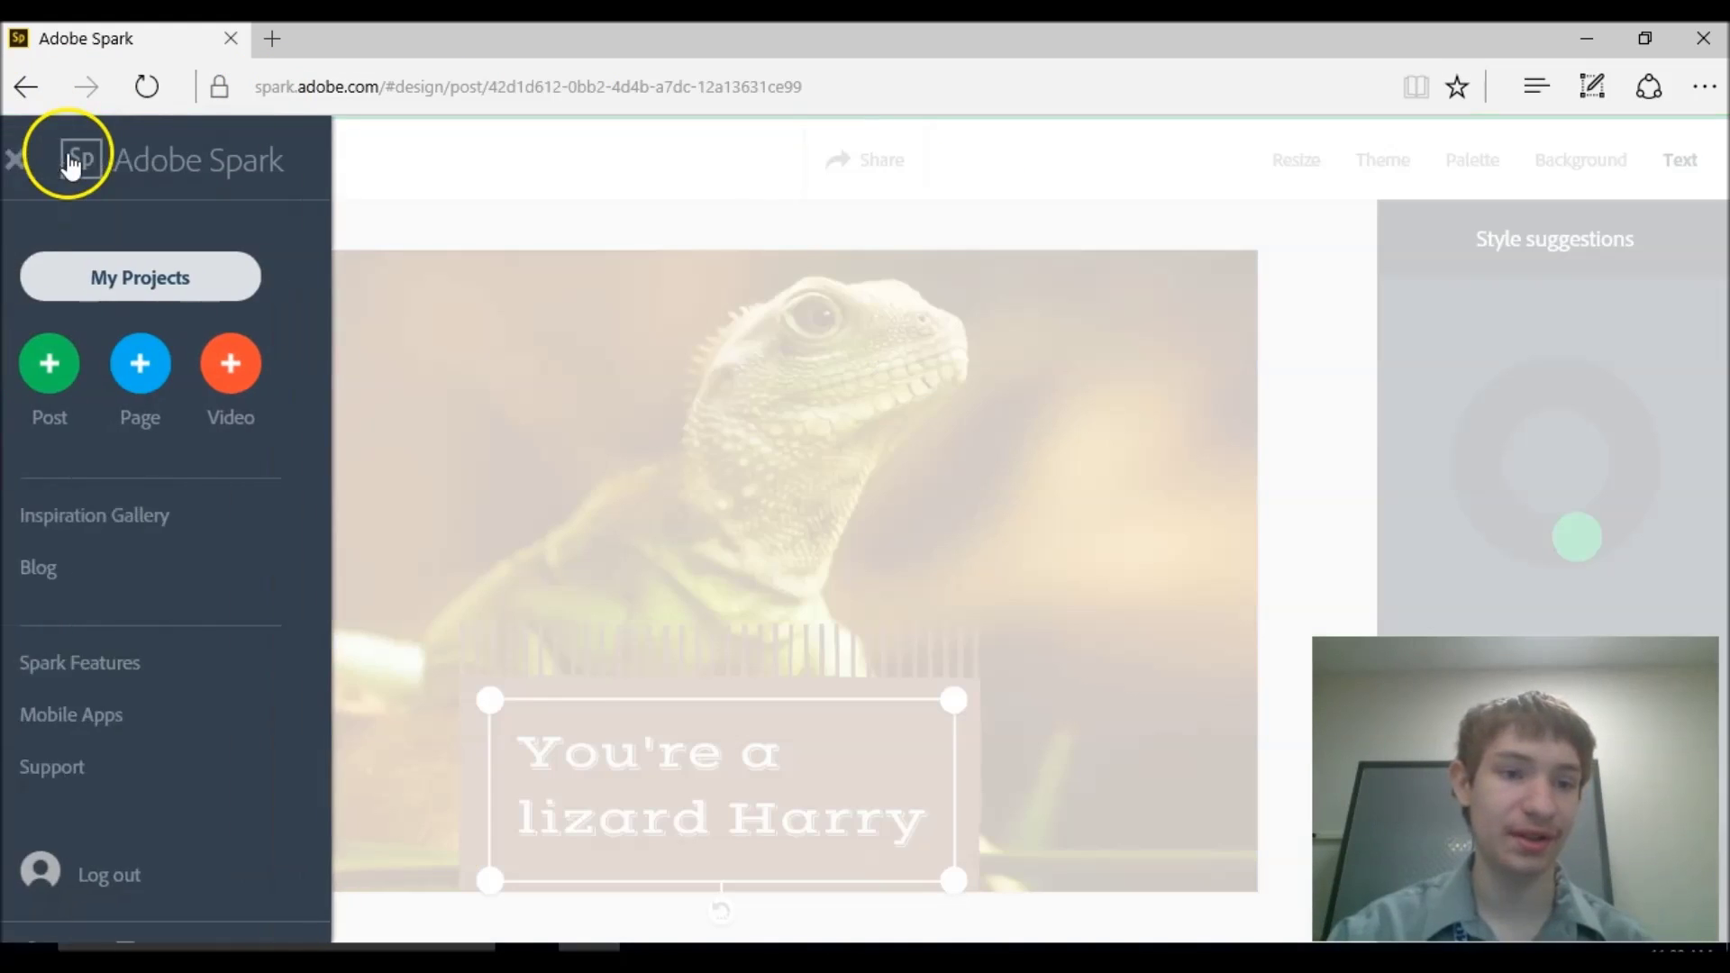
left_click(115, 263)
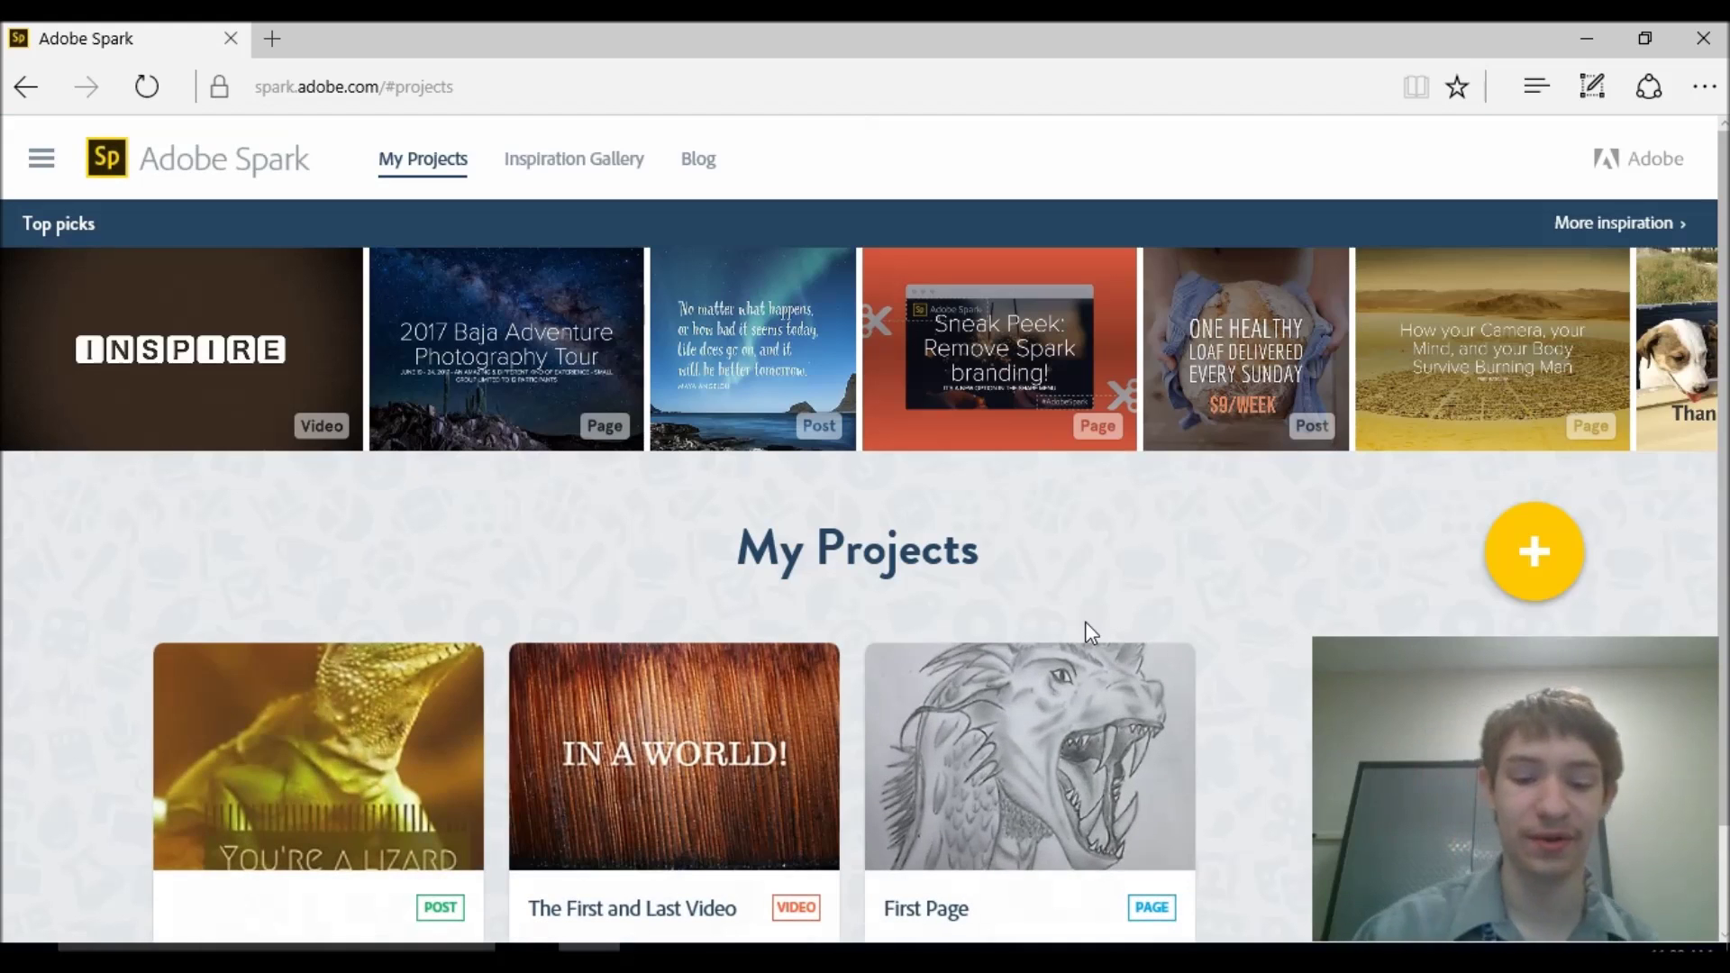
mouse_move(799, 687)
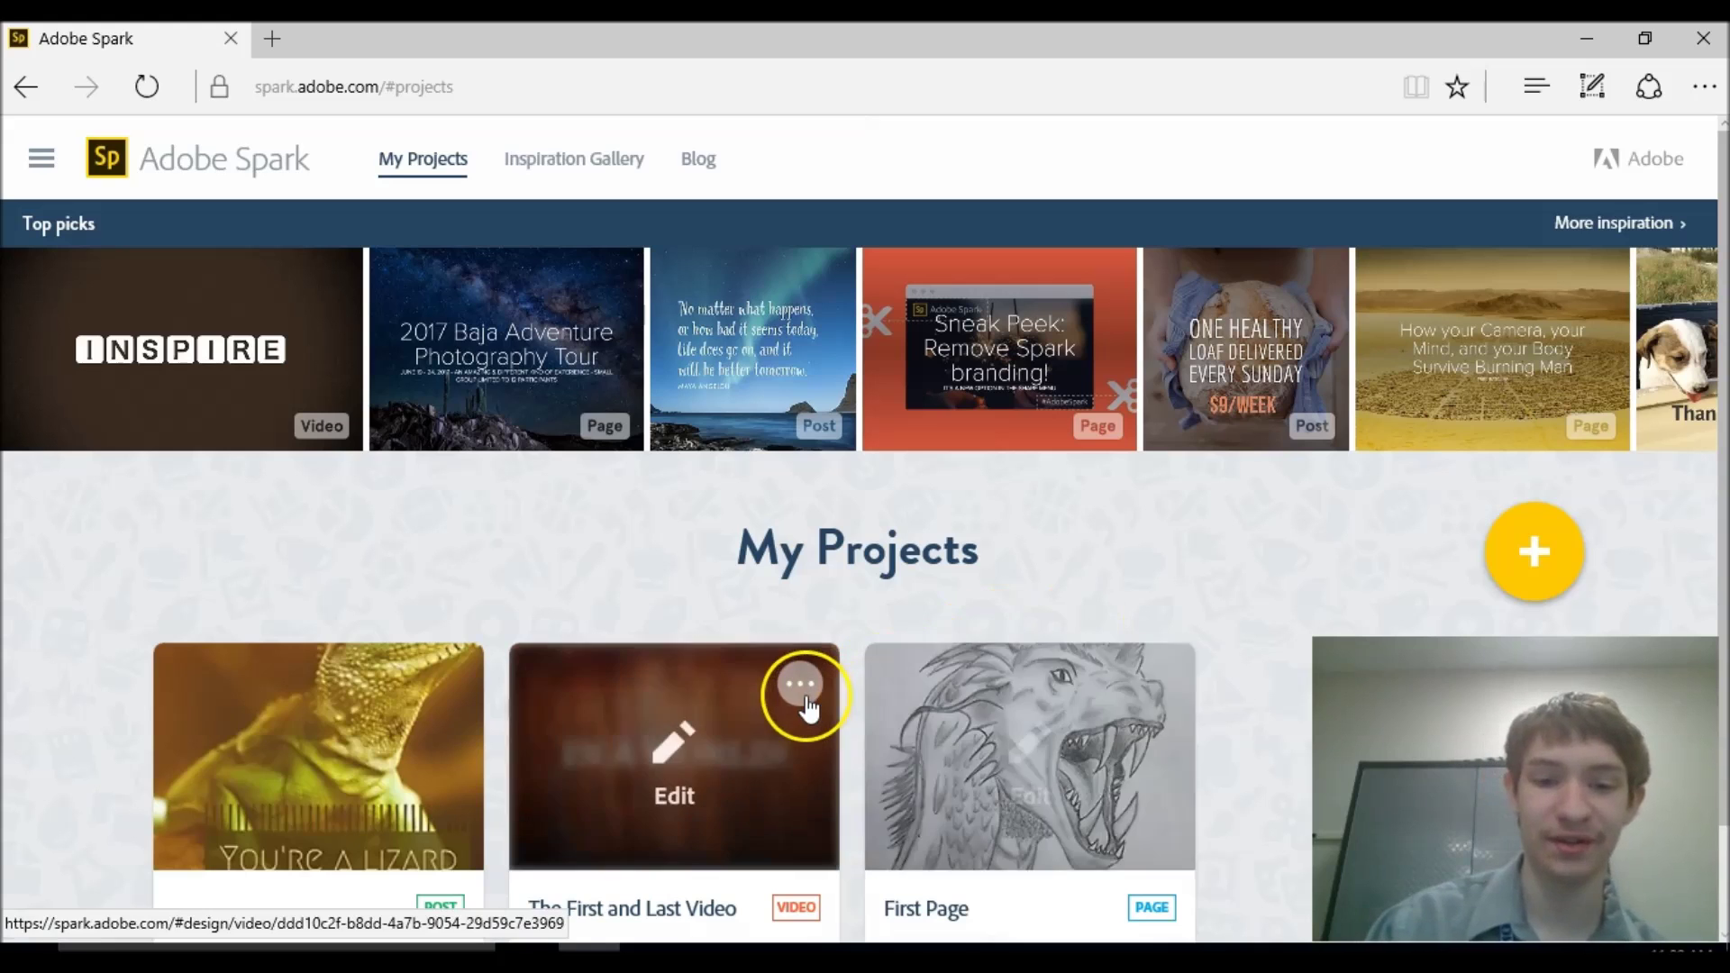
left_click(706, 755)
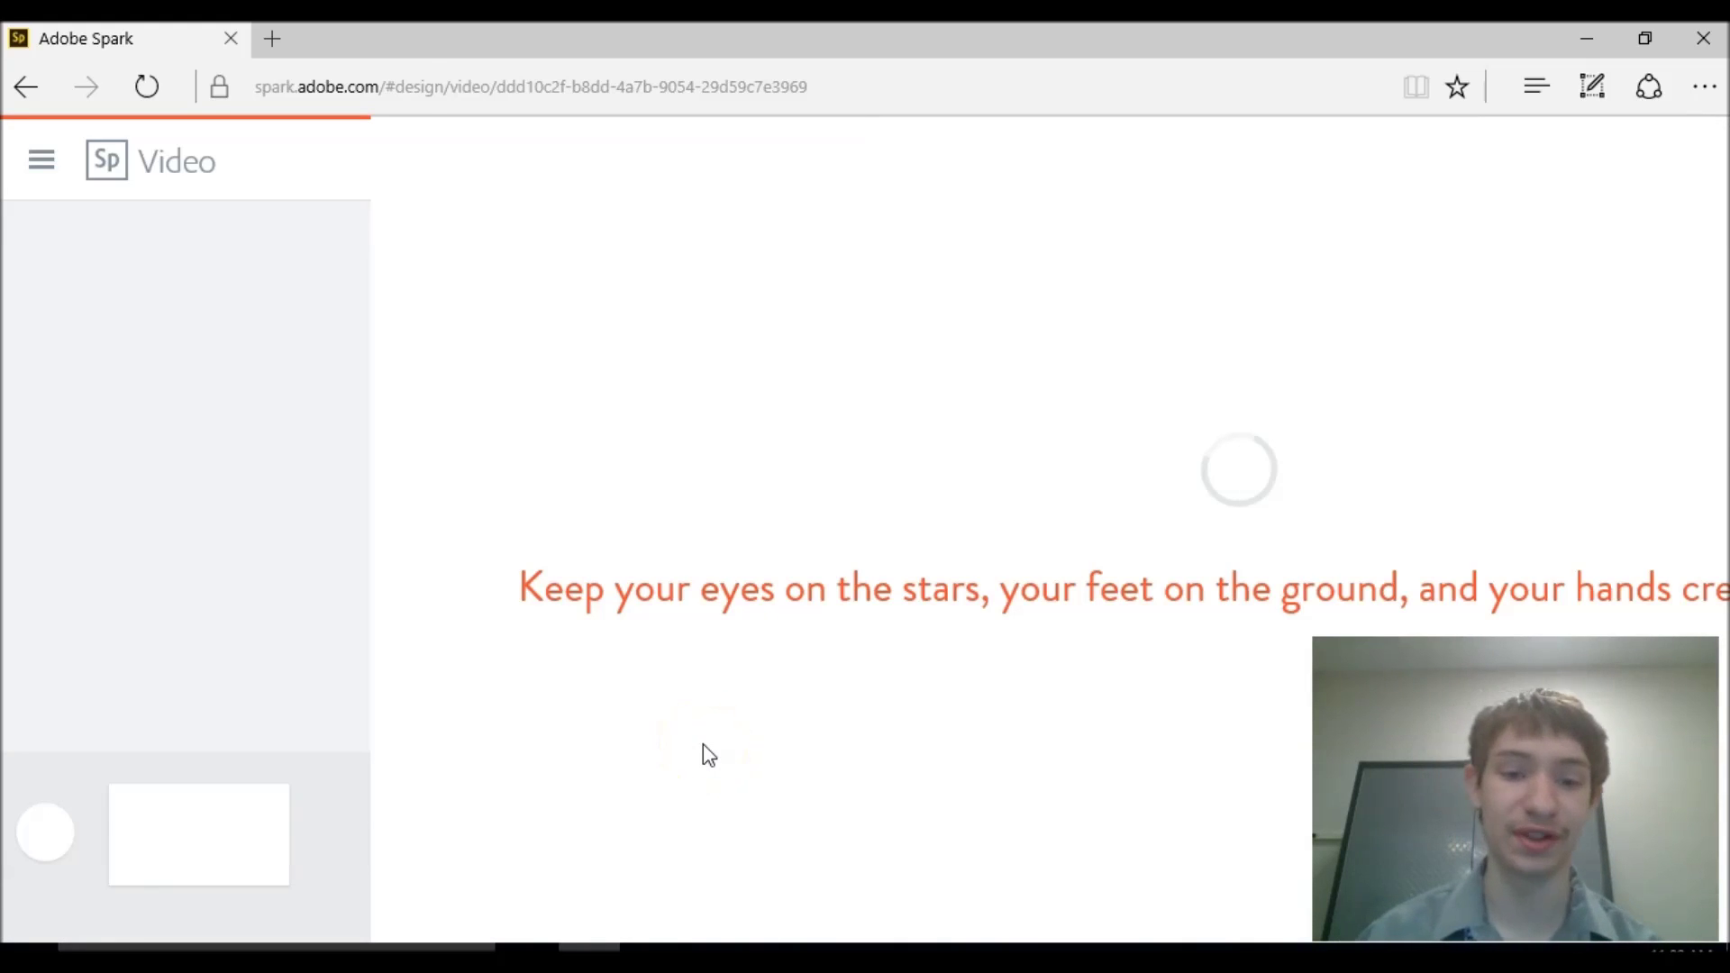
left_click(748, 686)
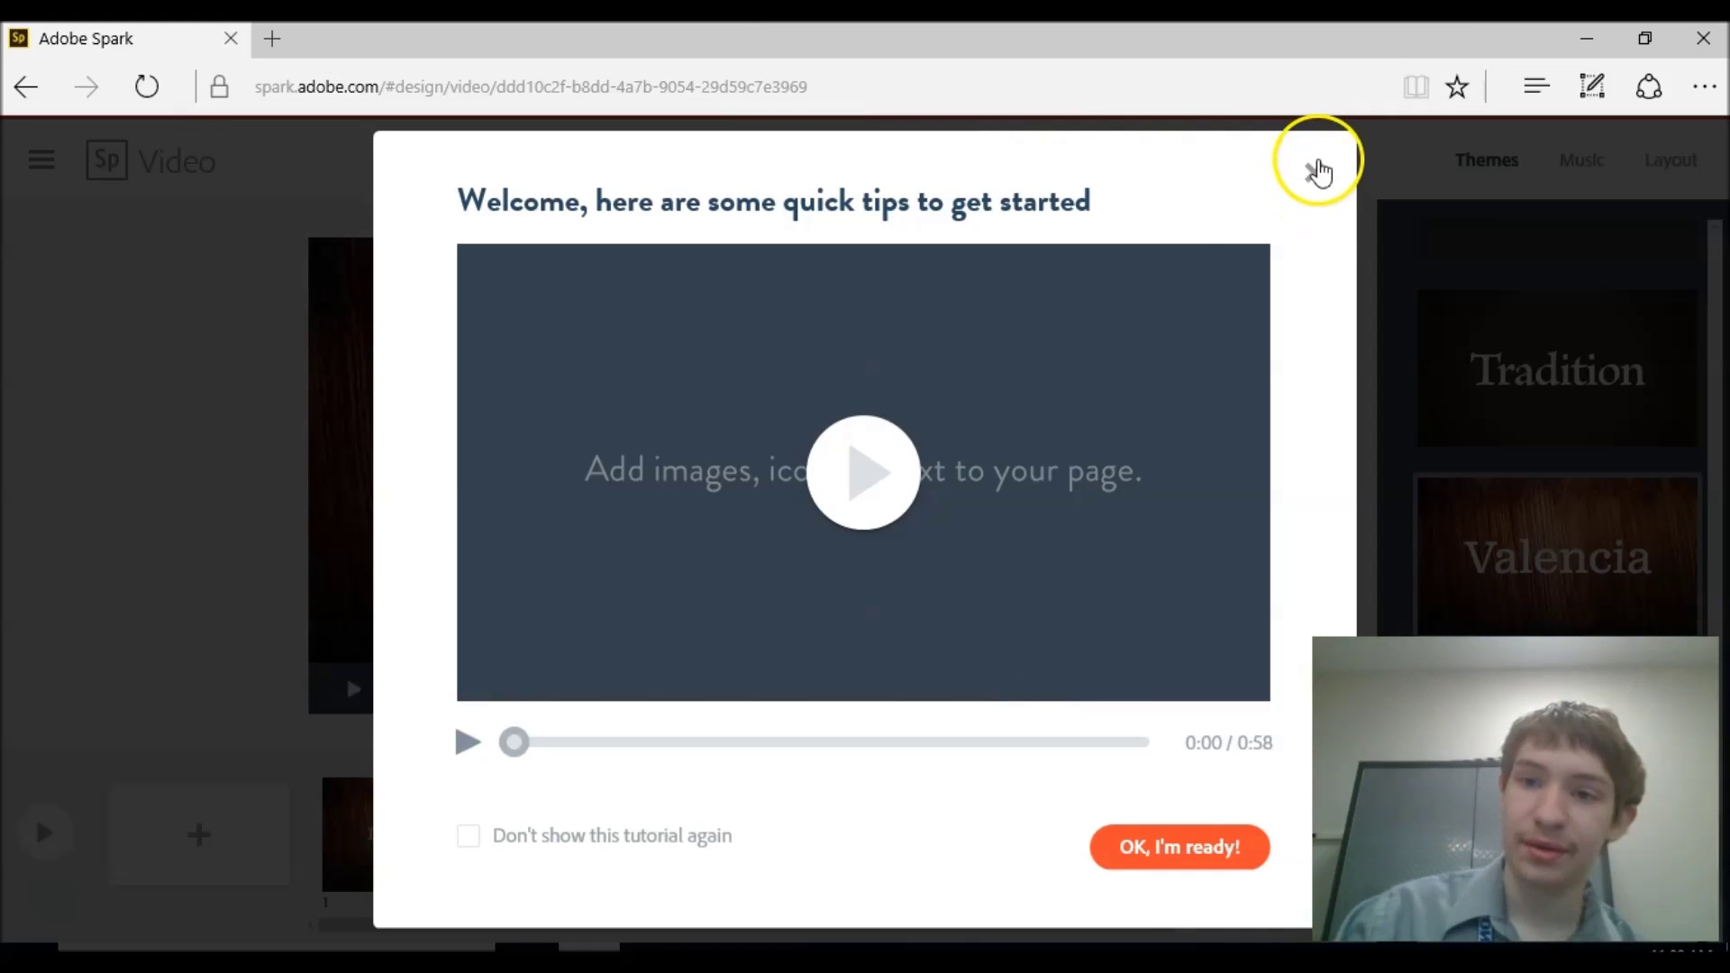
Dismiss the welcome tips and preview the whole 23-second video, then return to editing
left_click(1314, 173)
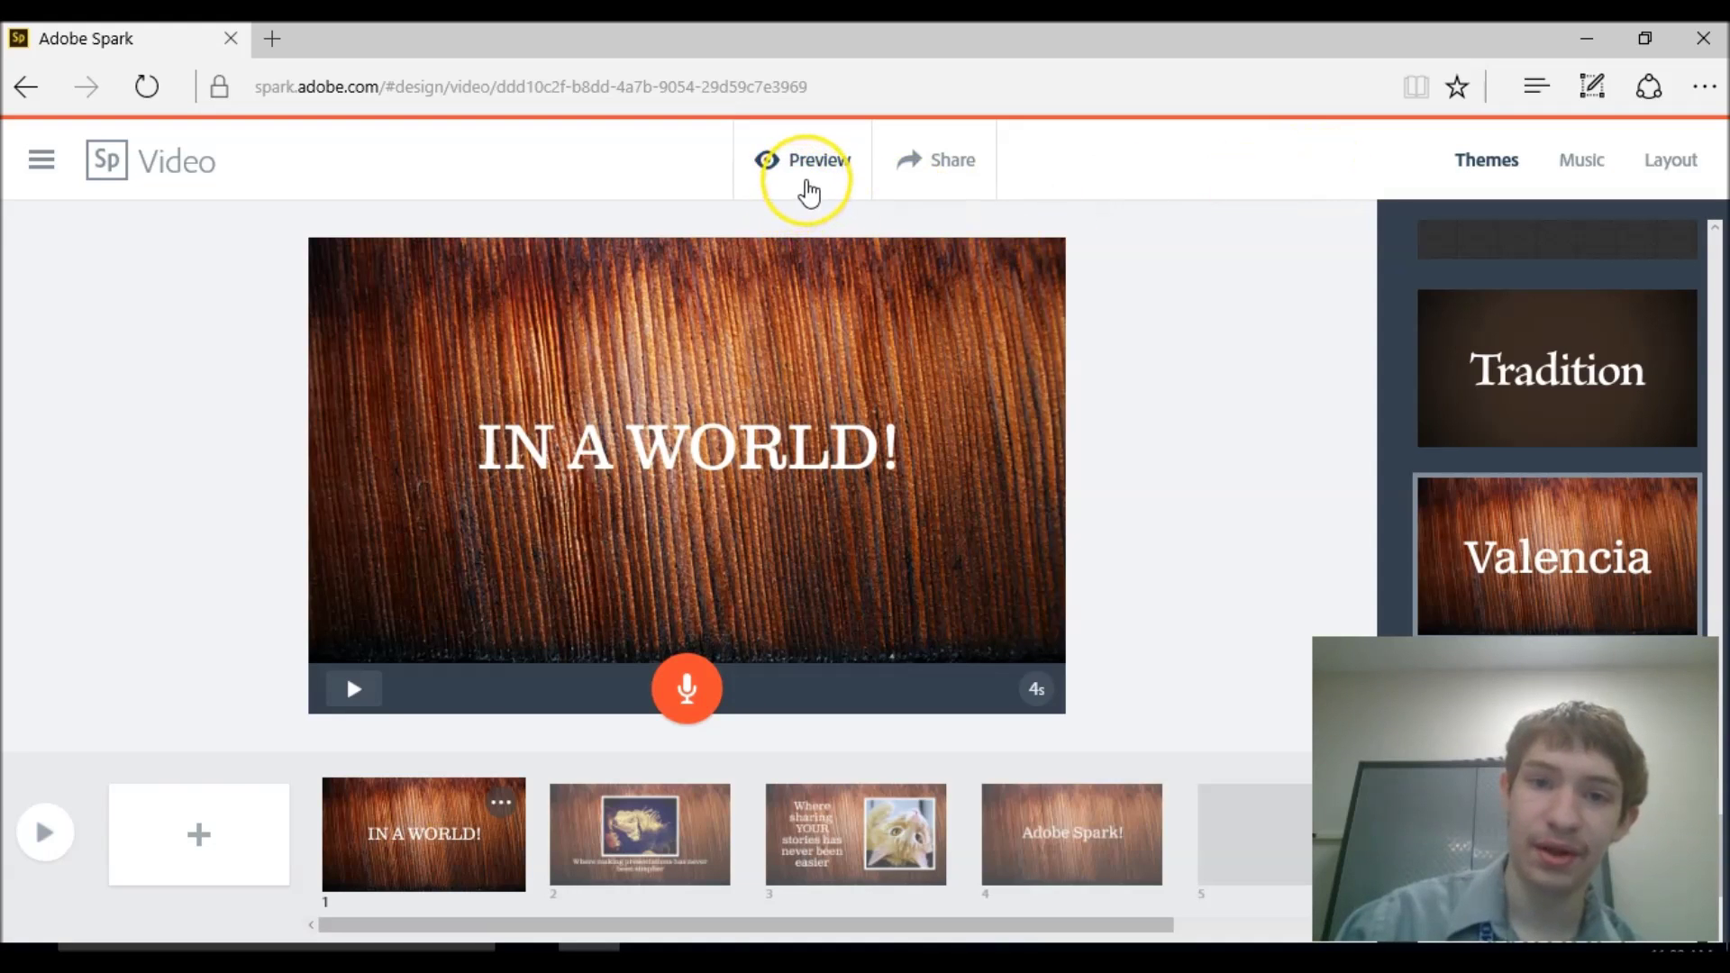
left_click(802, 173)
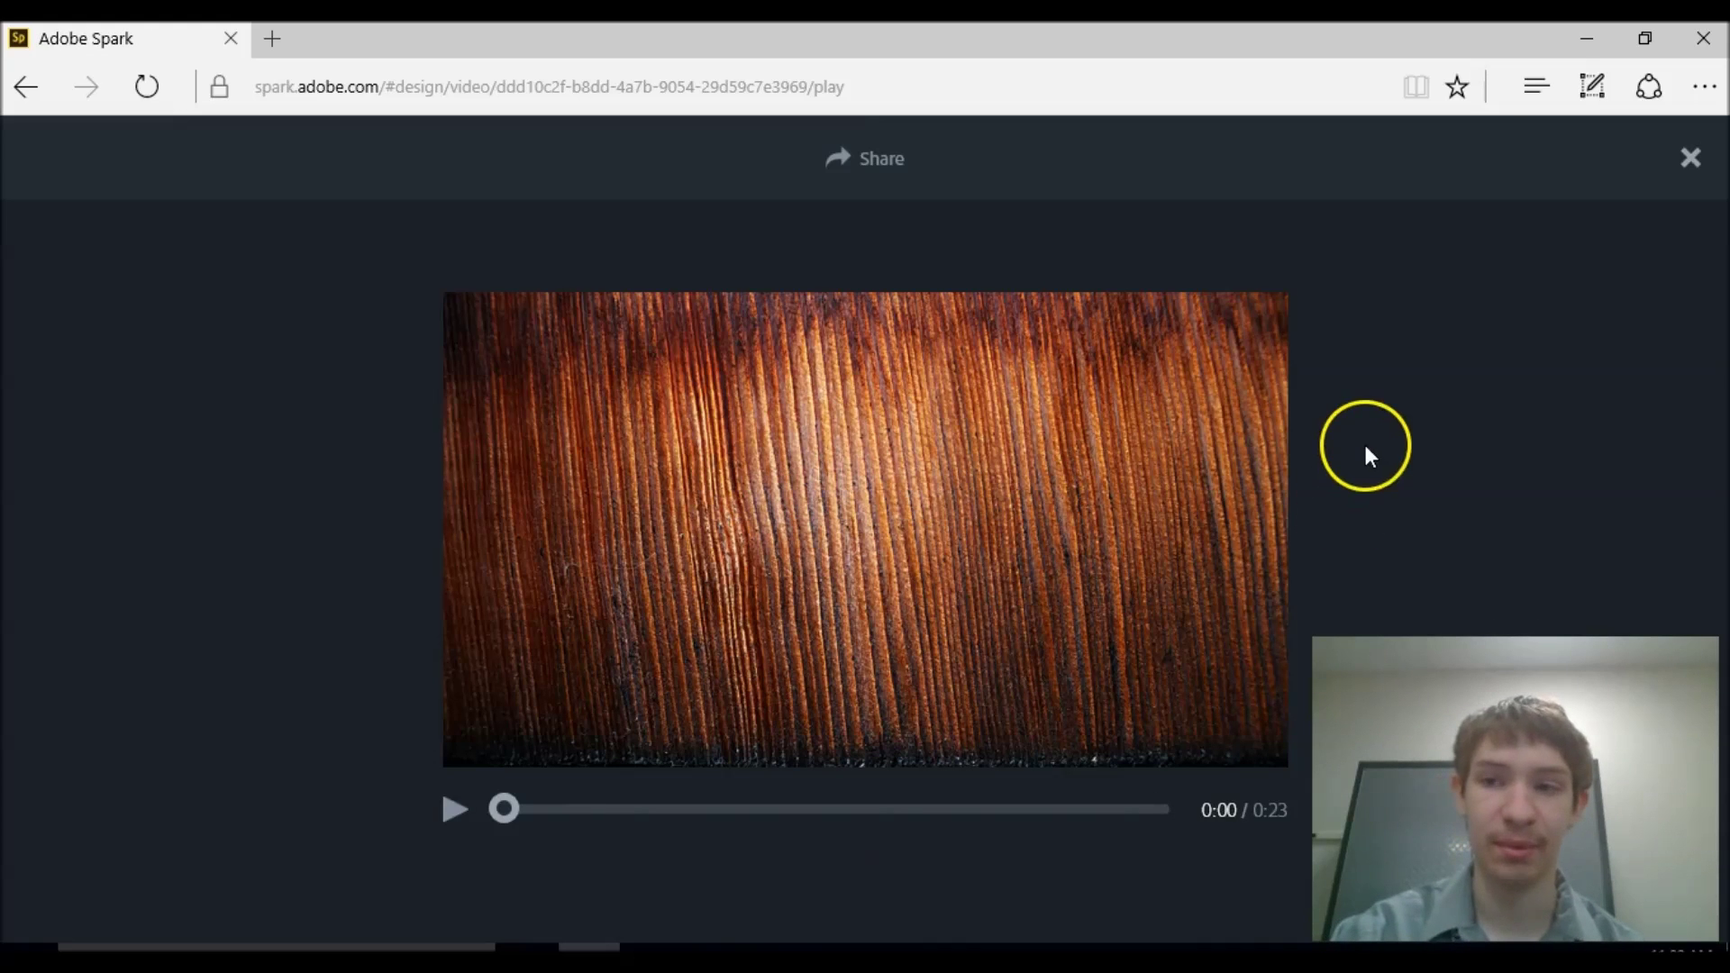
left_click(1687, 162)
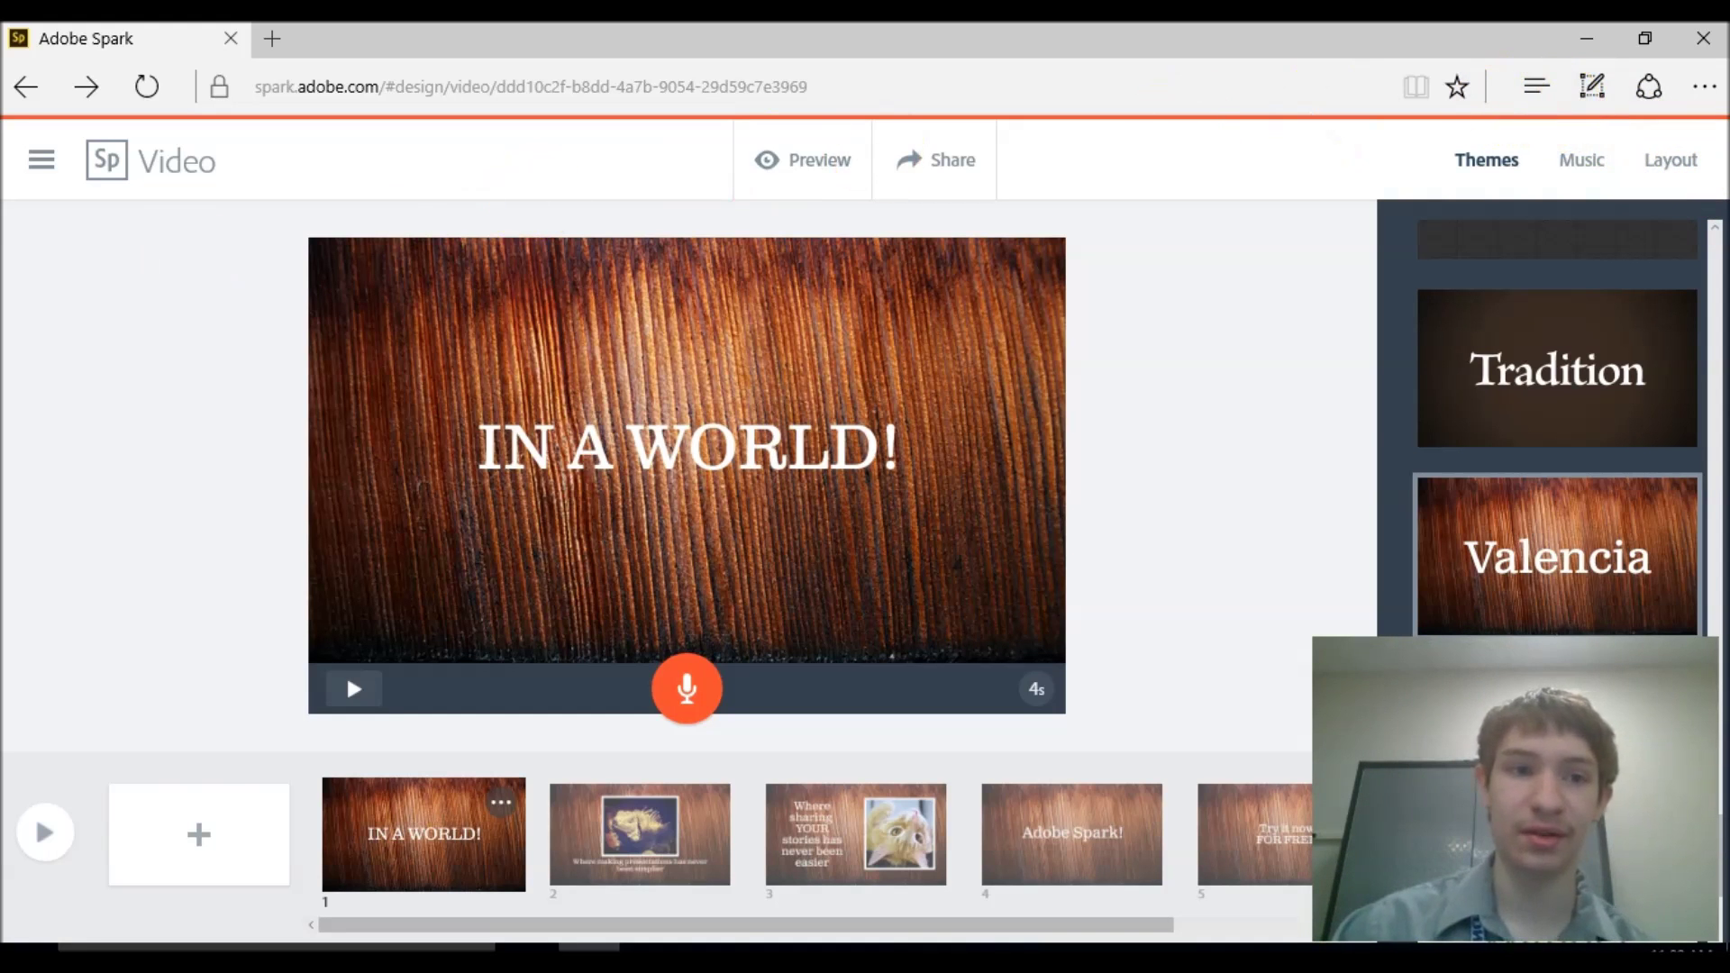
Go back to My Projects and start a new Post project
left_click(36, 167)
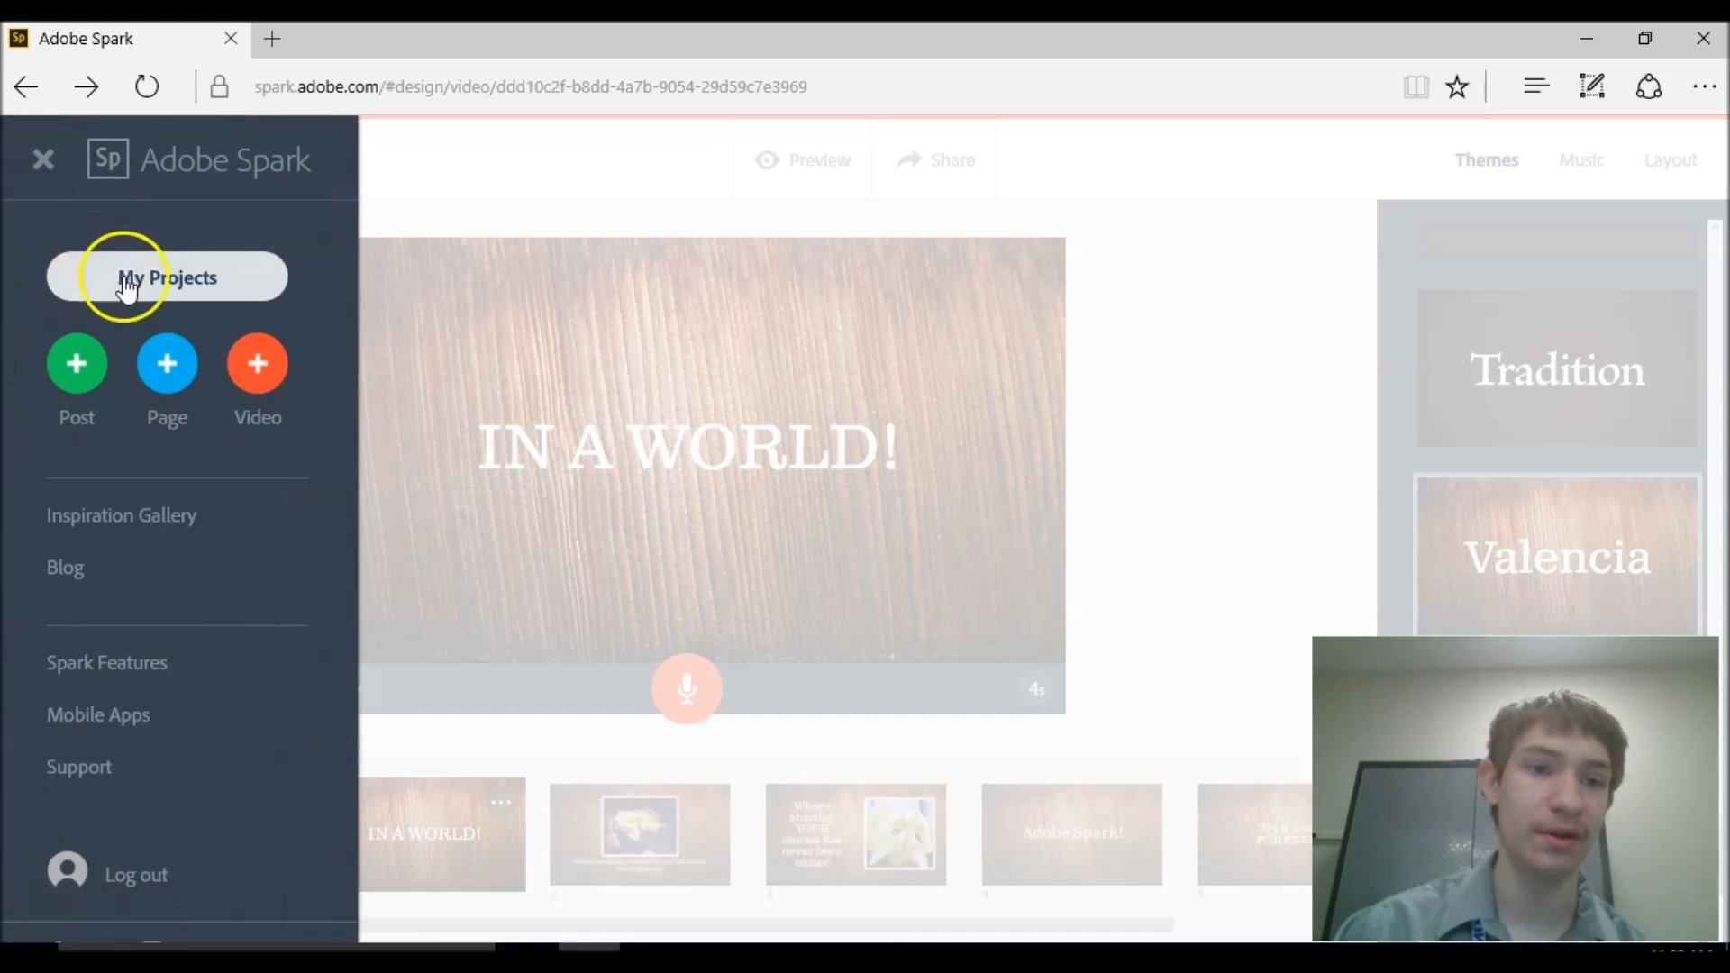
left_click(124, 282)
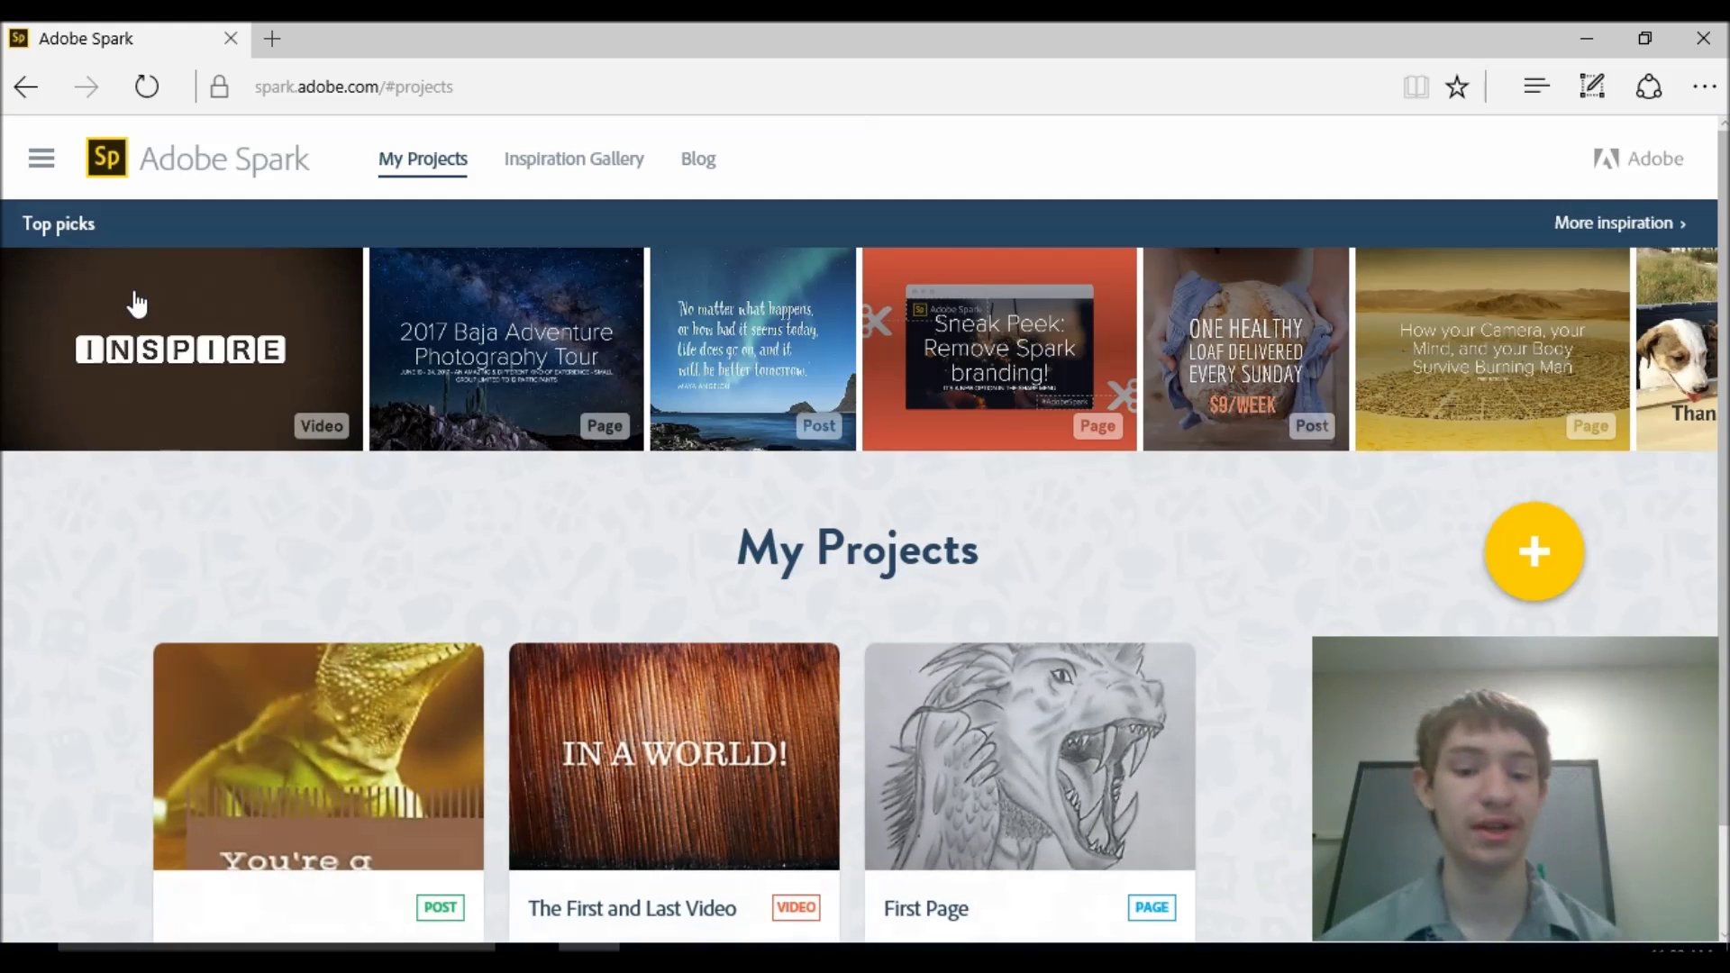
left_click(1538, 549)
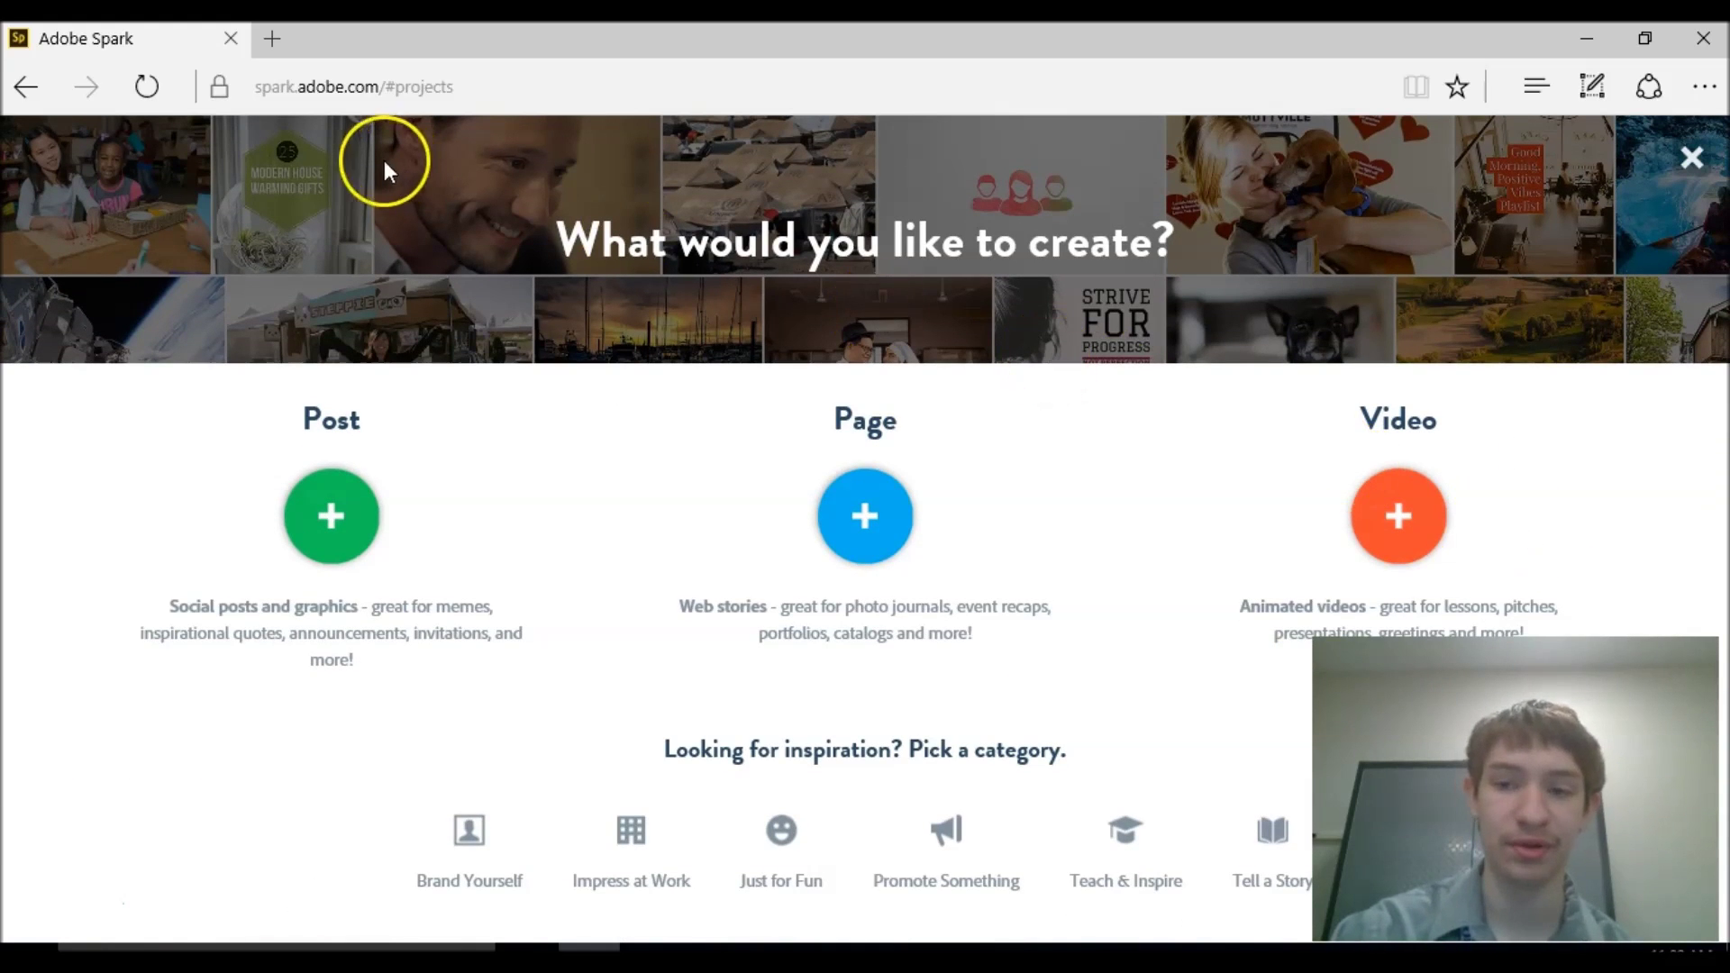
left_click(314, 495)
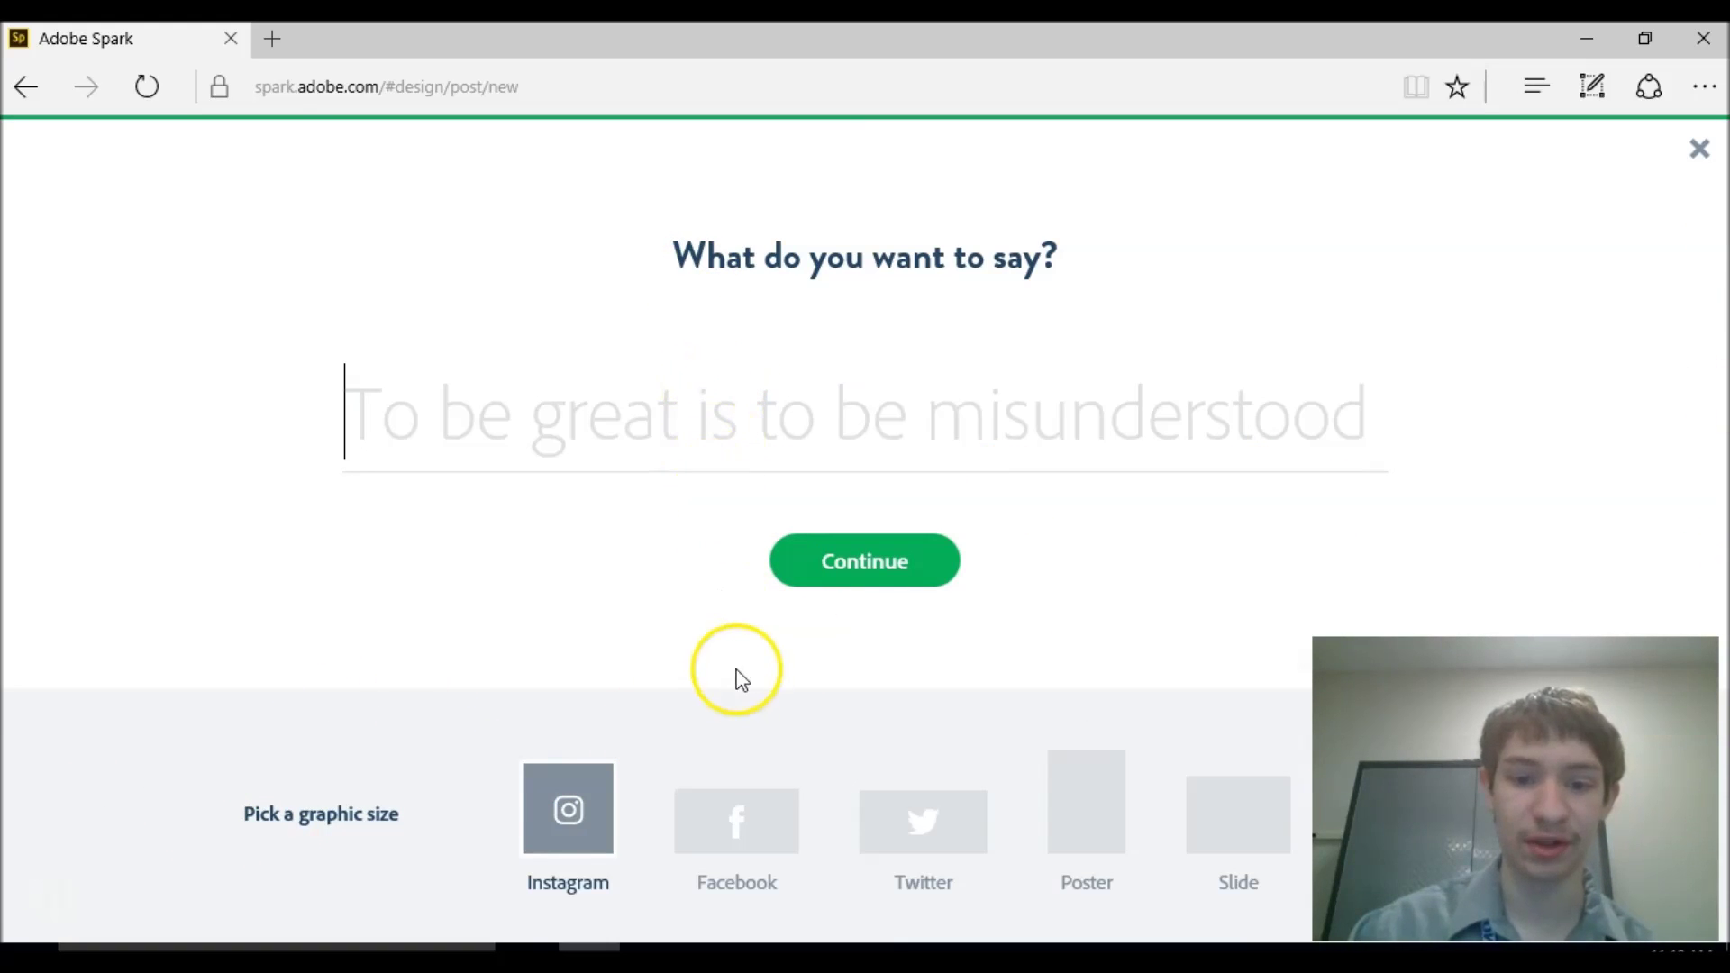
Compare Facebook, Twitter and Poster sizes, then settle on the square Instagram size
left_click(788, 823)
left_click(892, 836)
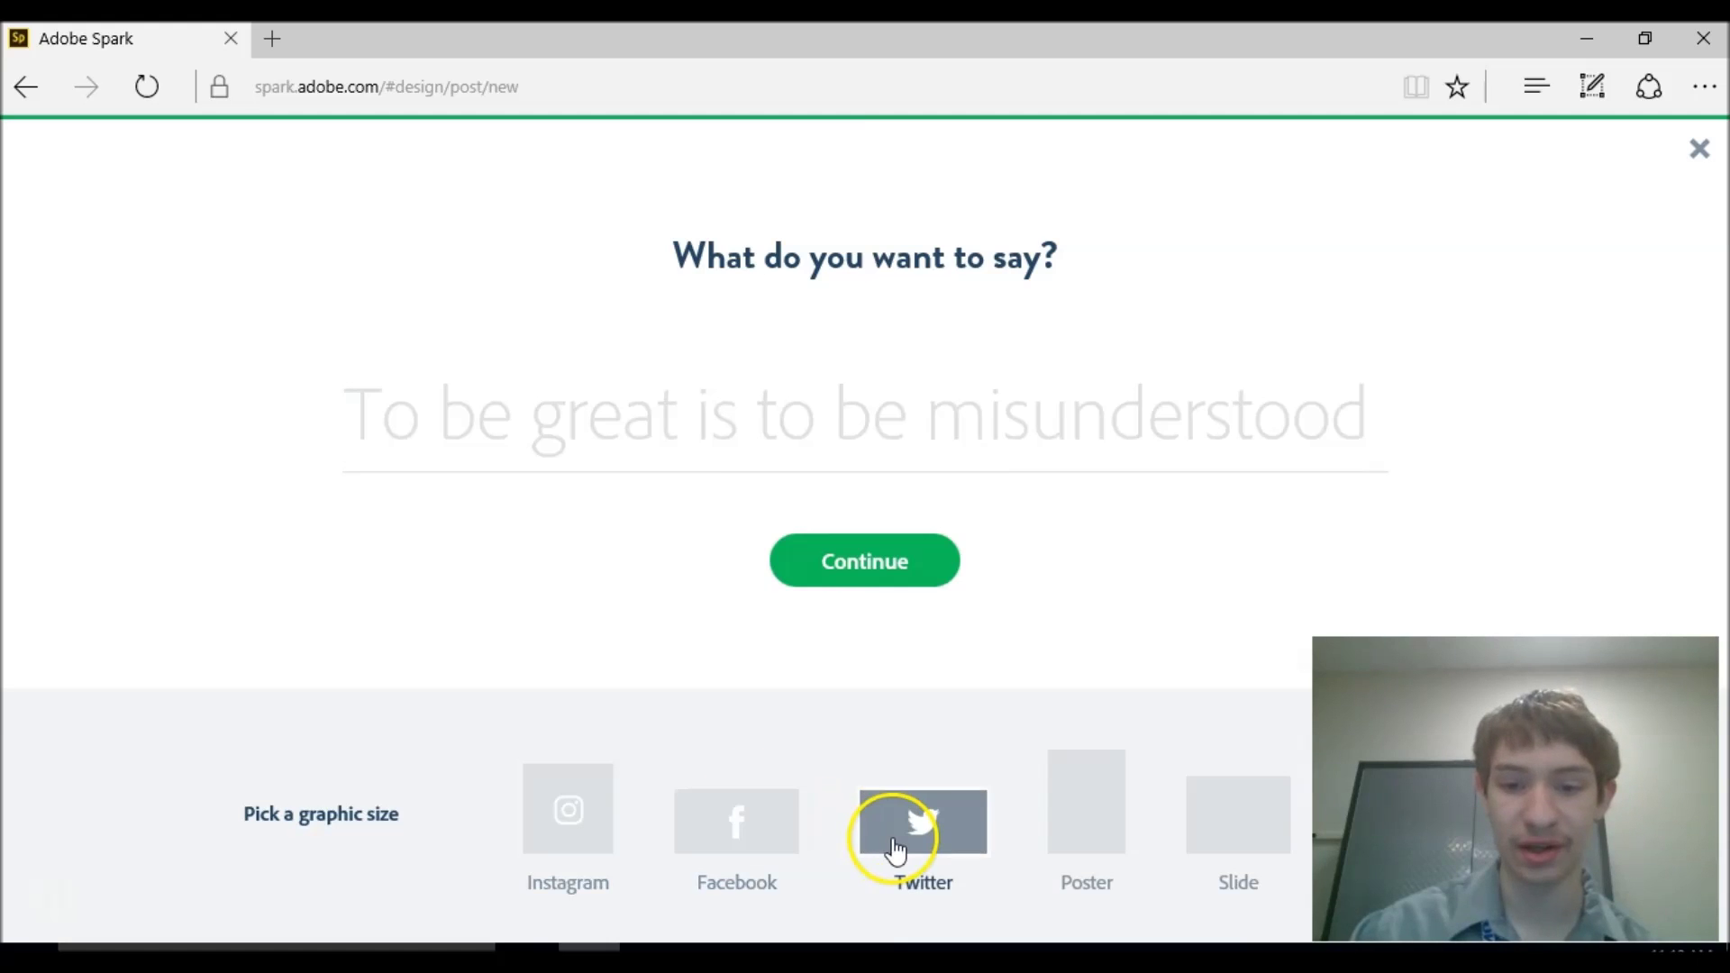
left_click(1094, 843)
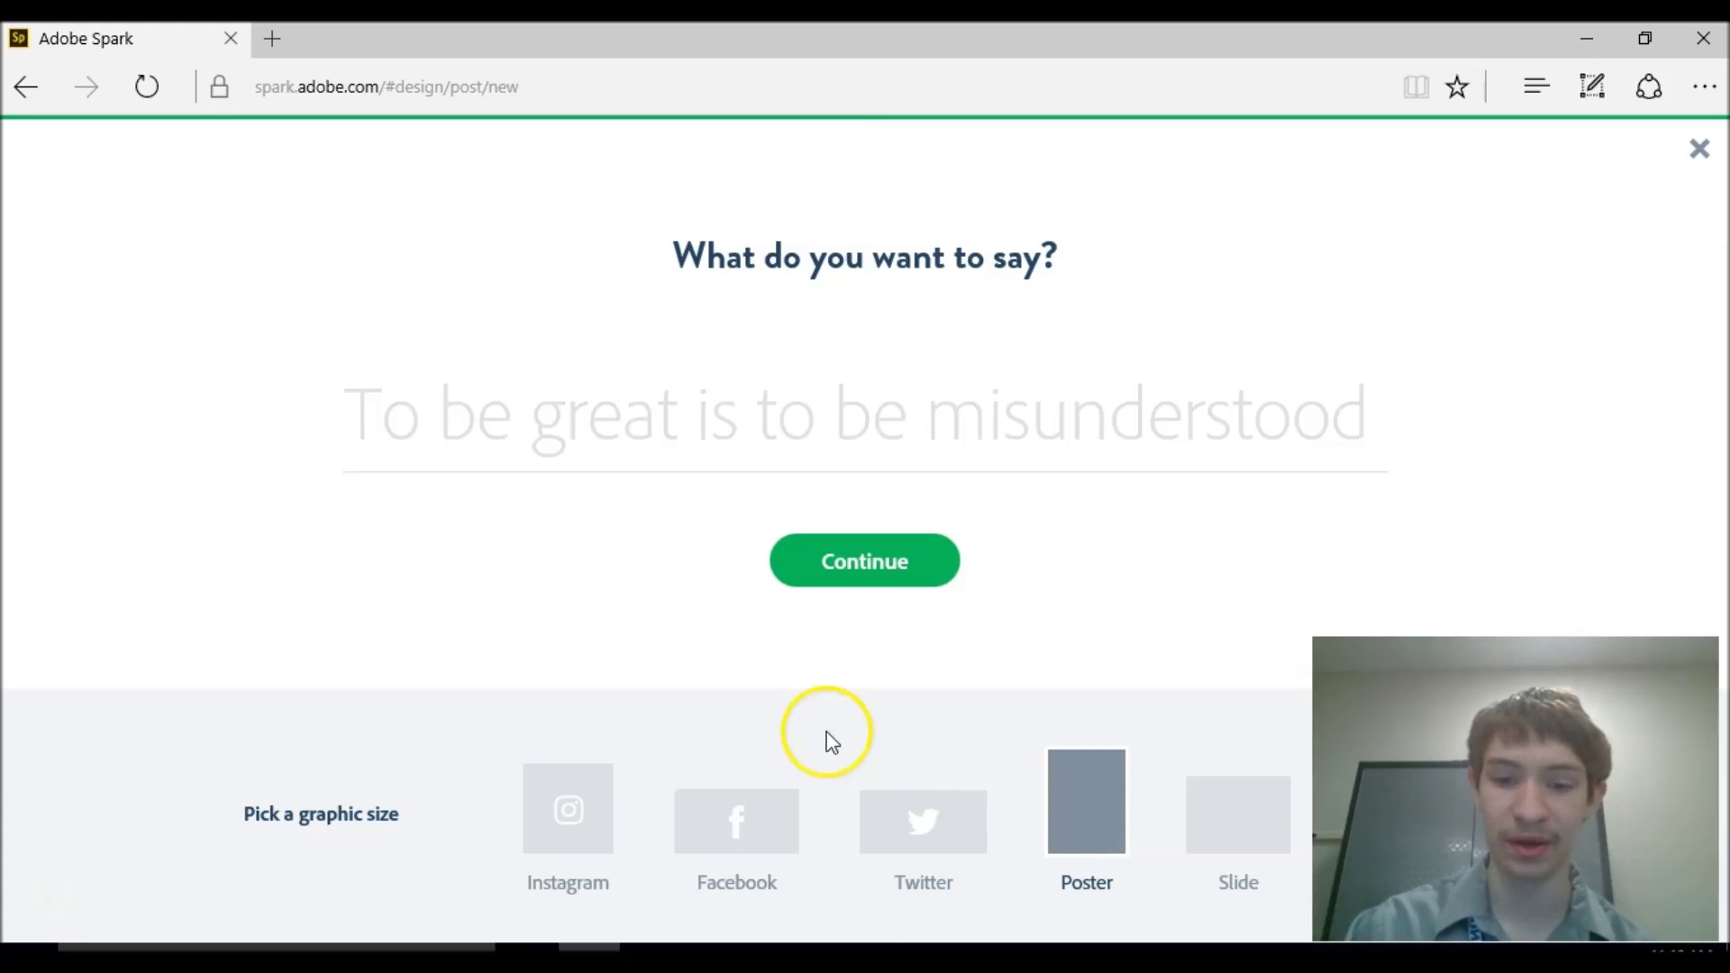
left_click(559, 802)
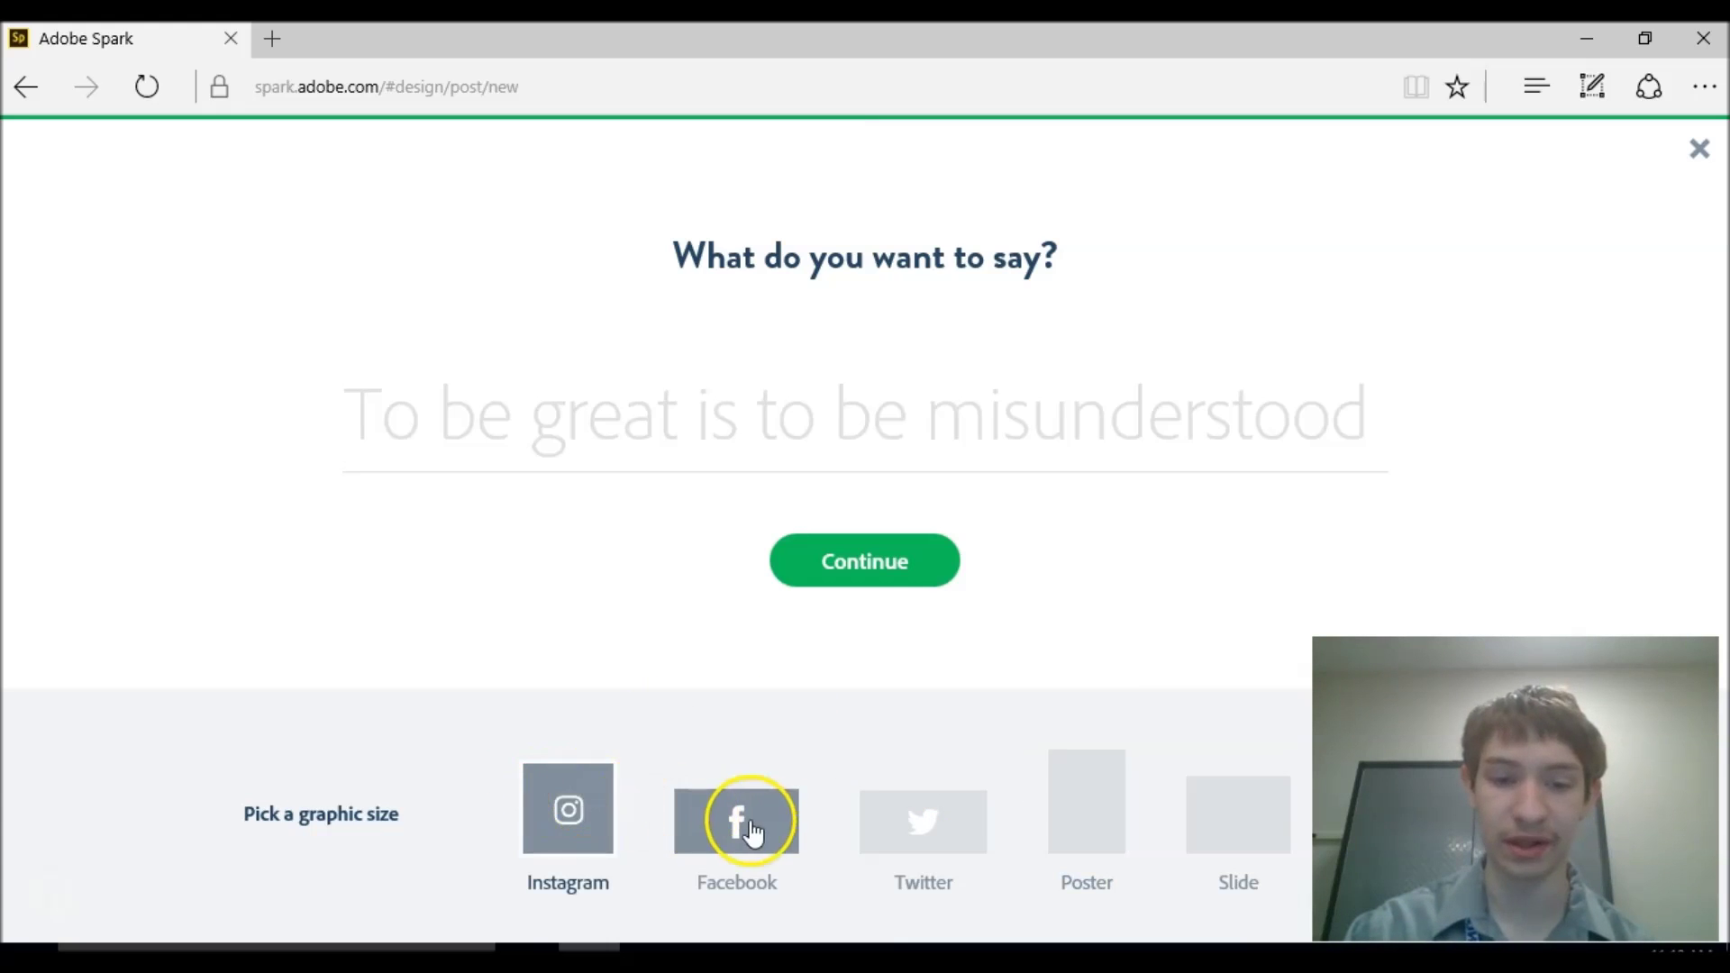
left_click(752, 829)
left_click(567, 802)
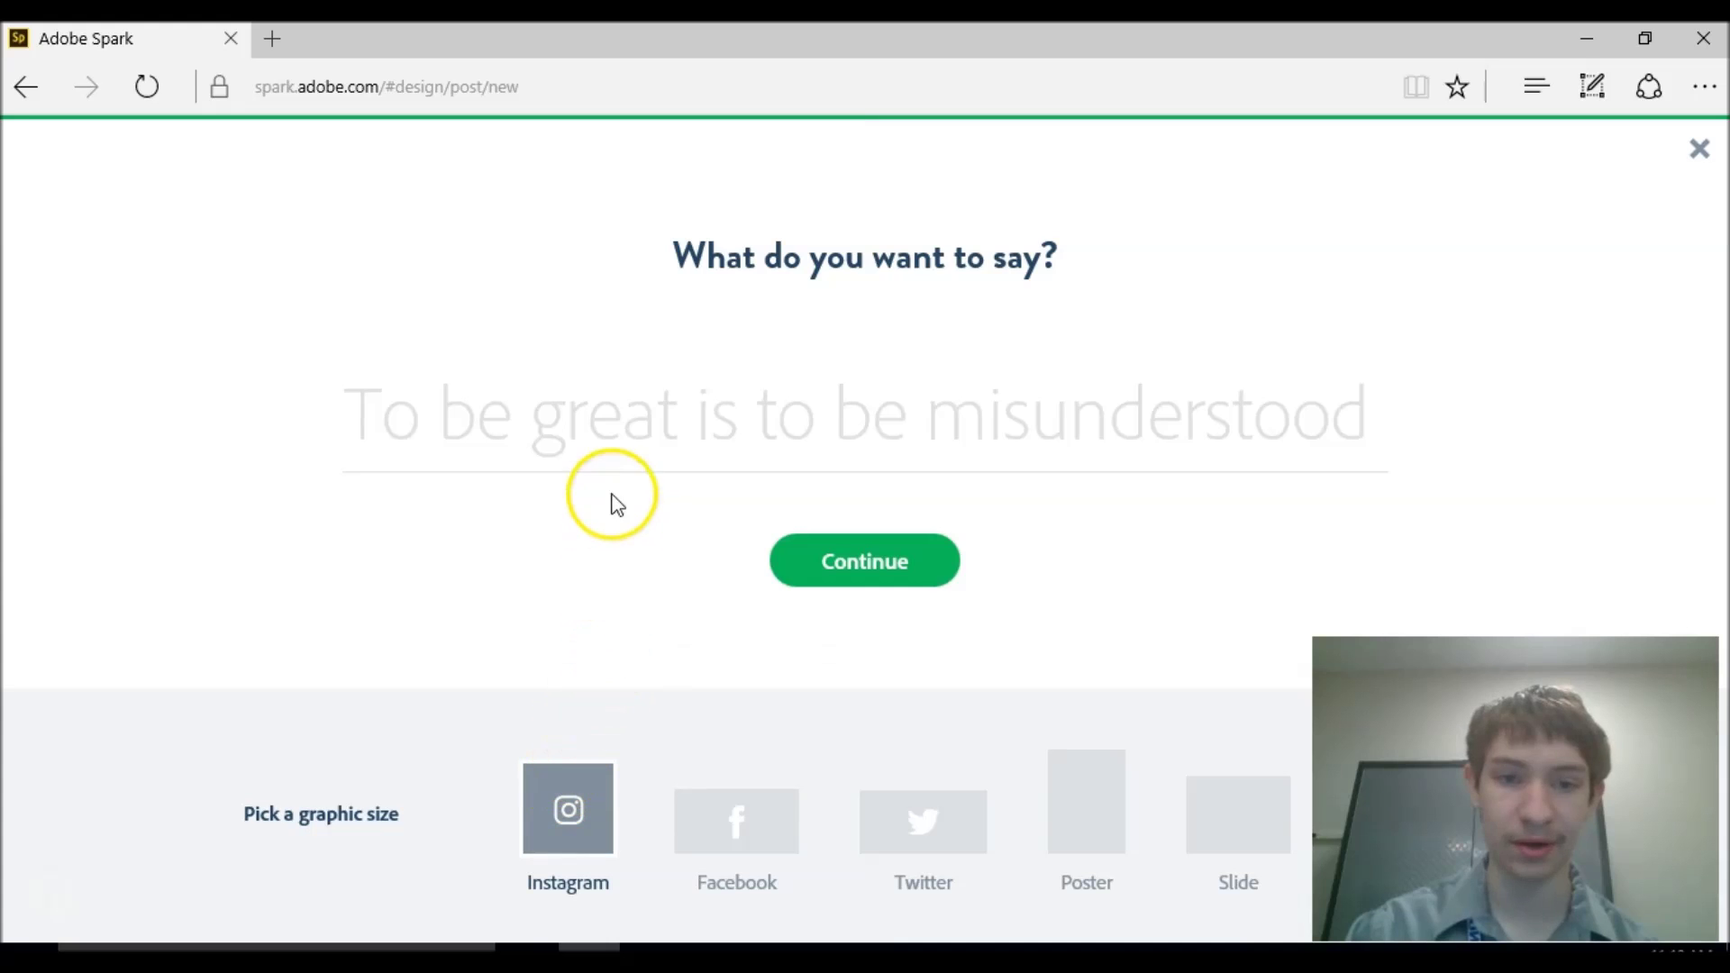
Enter 'Something' as the post text and build the design
left_click(608, 458)
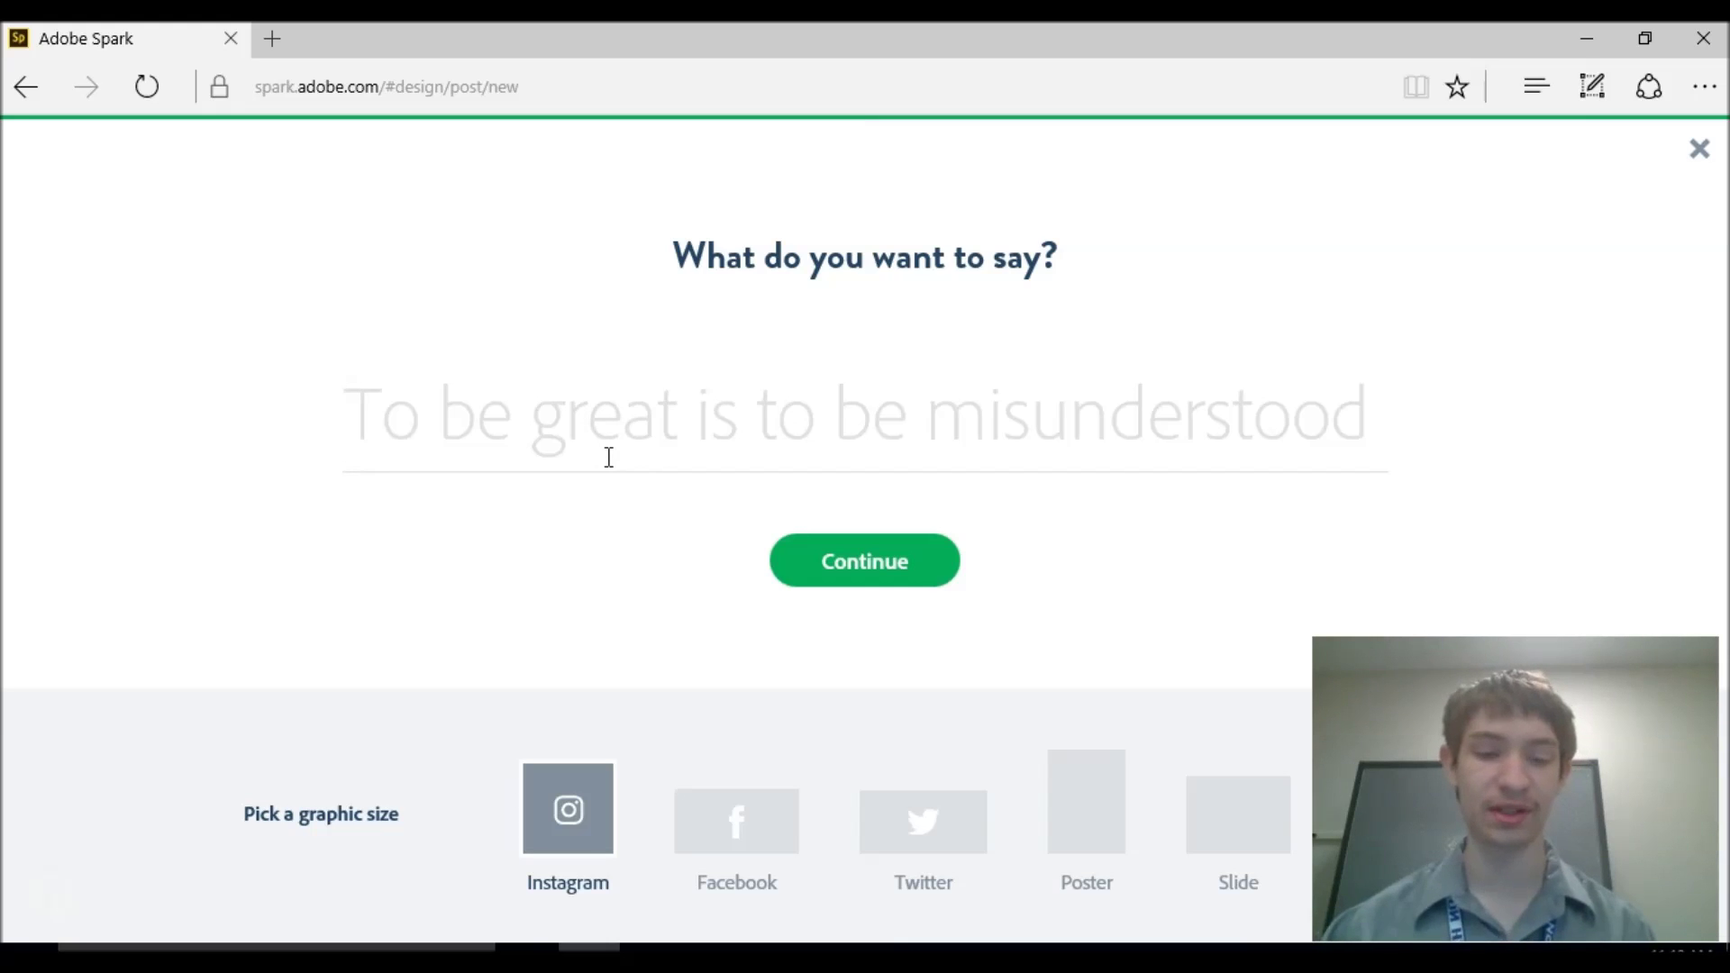
type("Something")
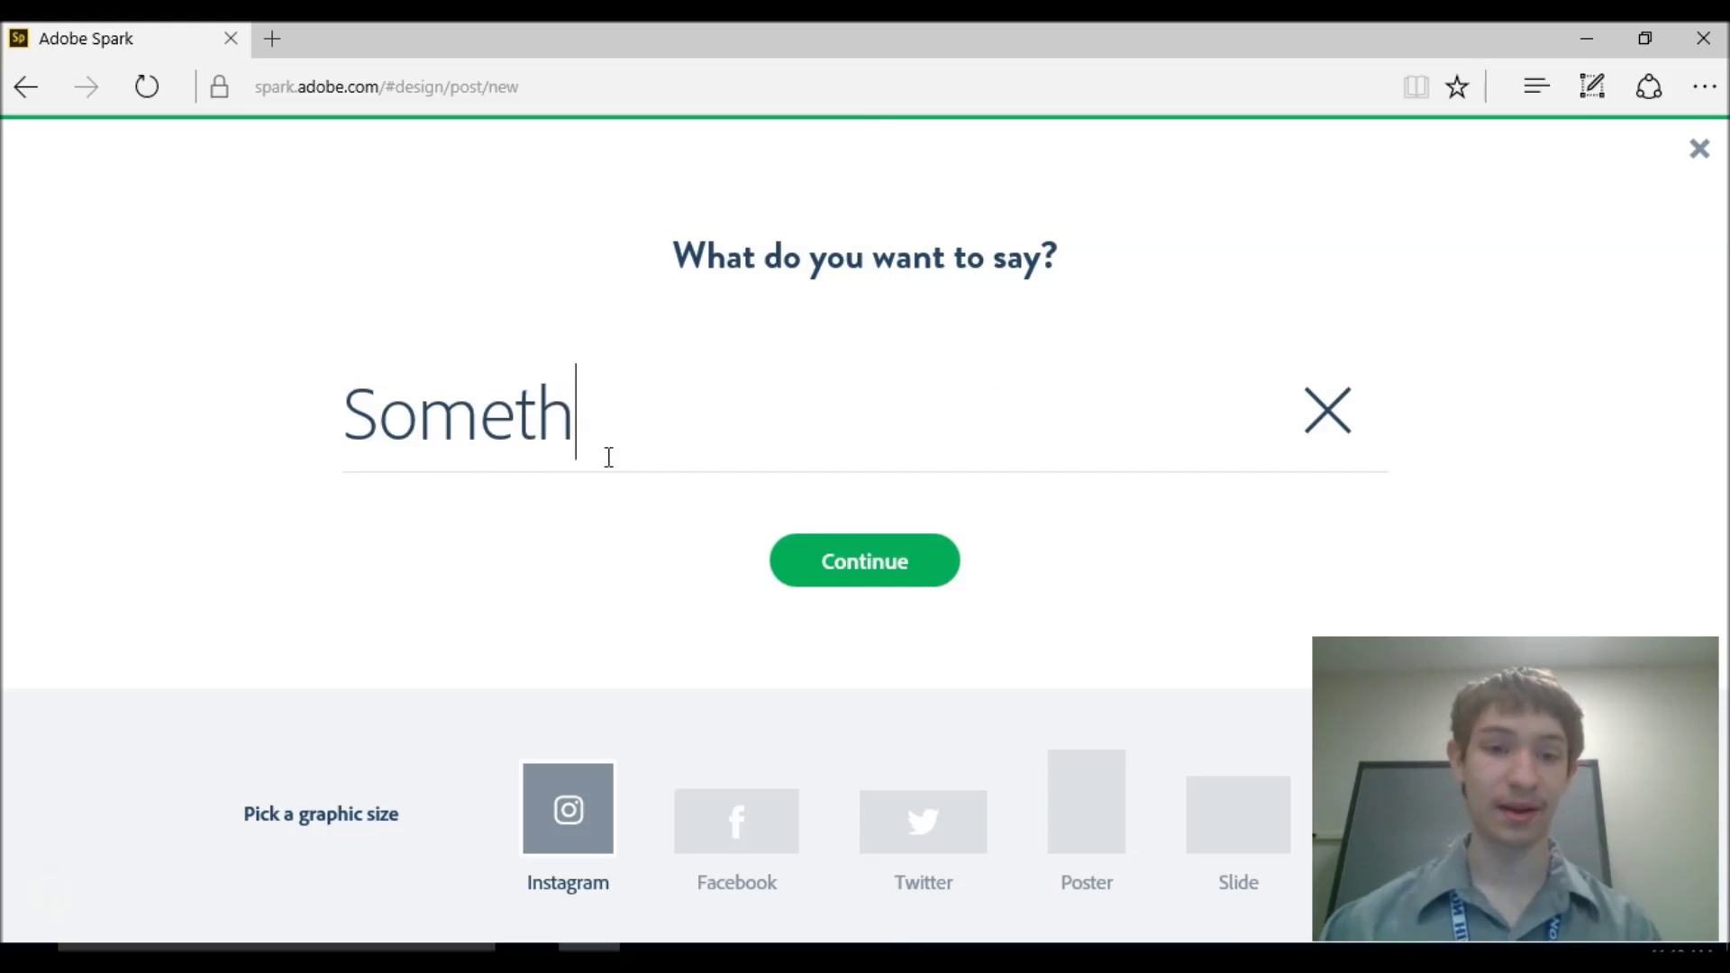
left_click(822, 574)
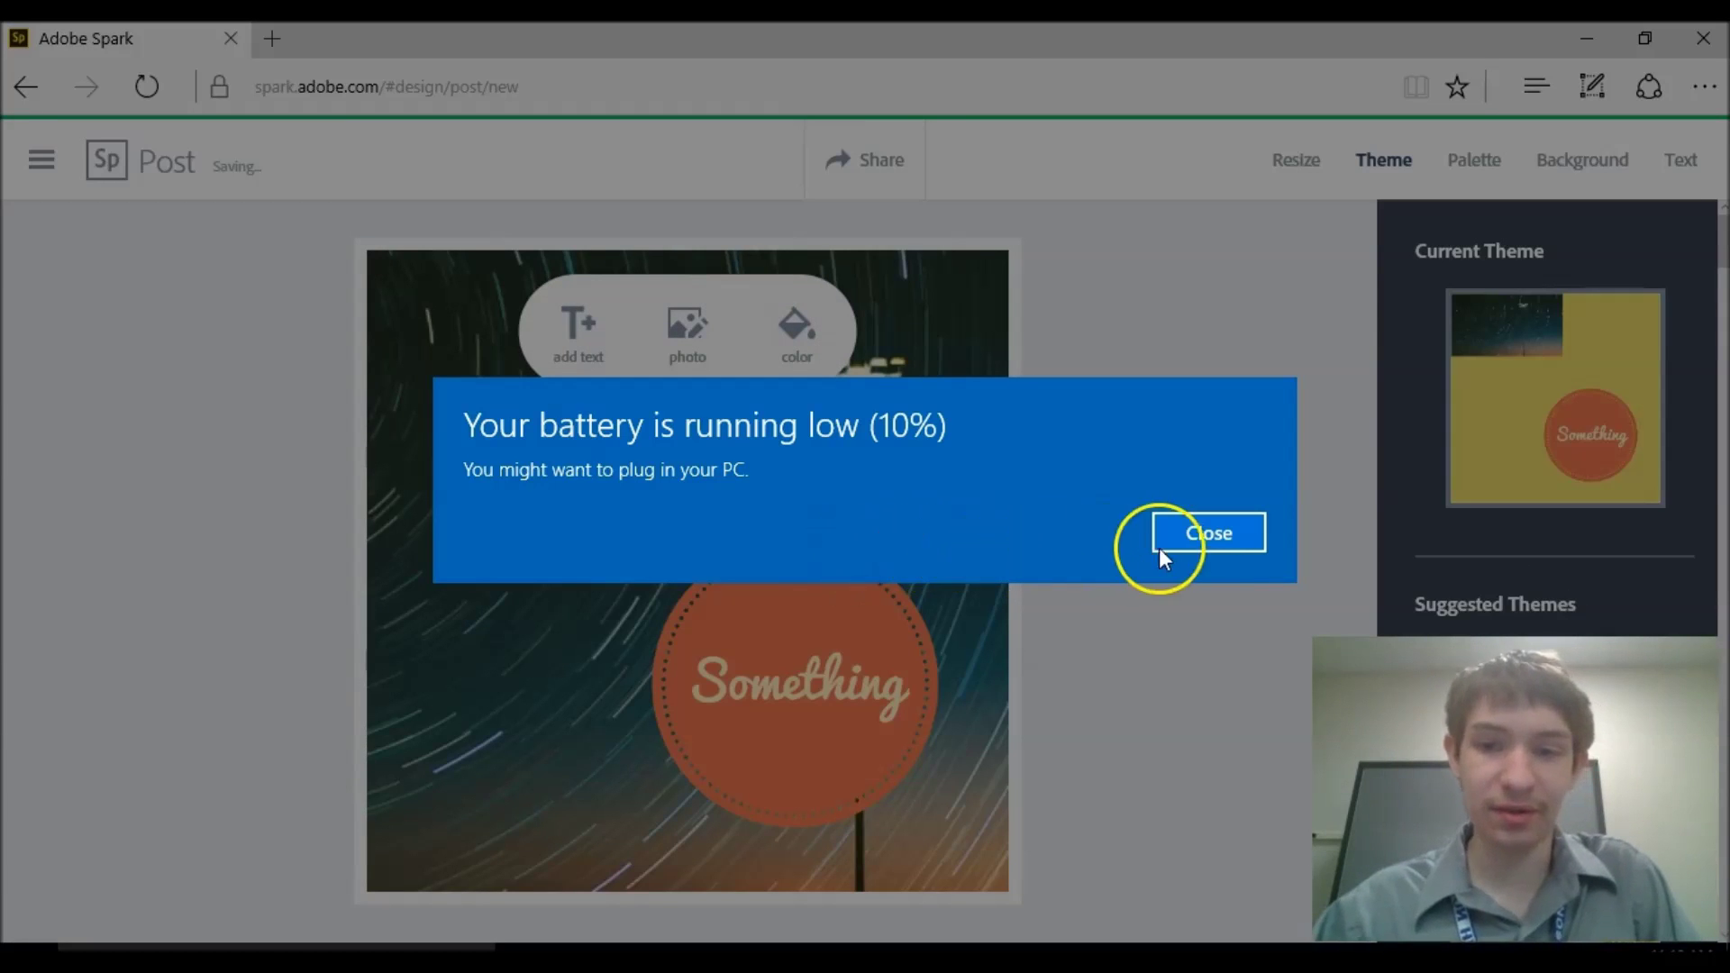
Try the Love and yellow-box themes, then apply the red-banner theme with white SOMETHING capitals
left_click(1198, 545)
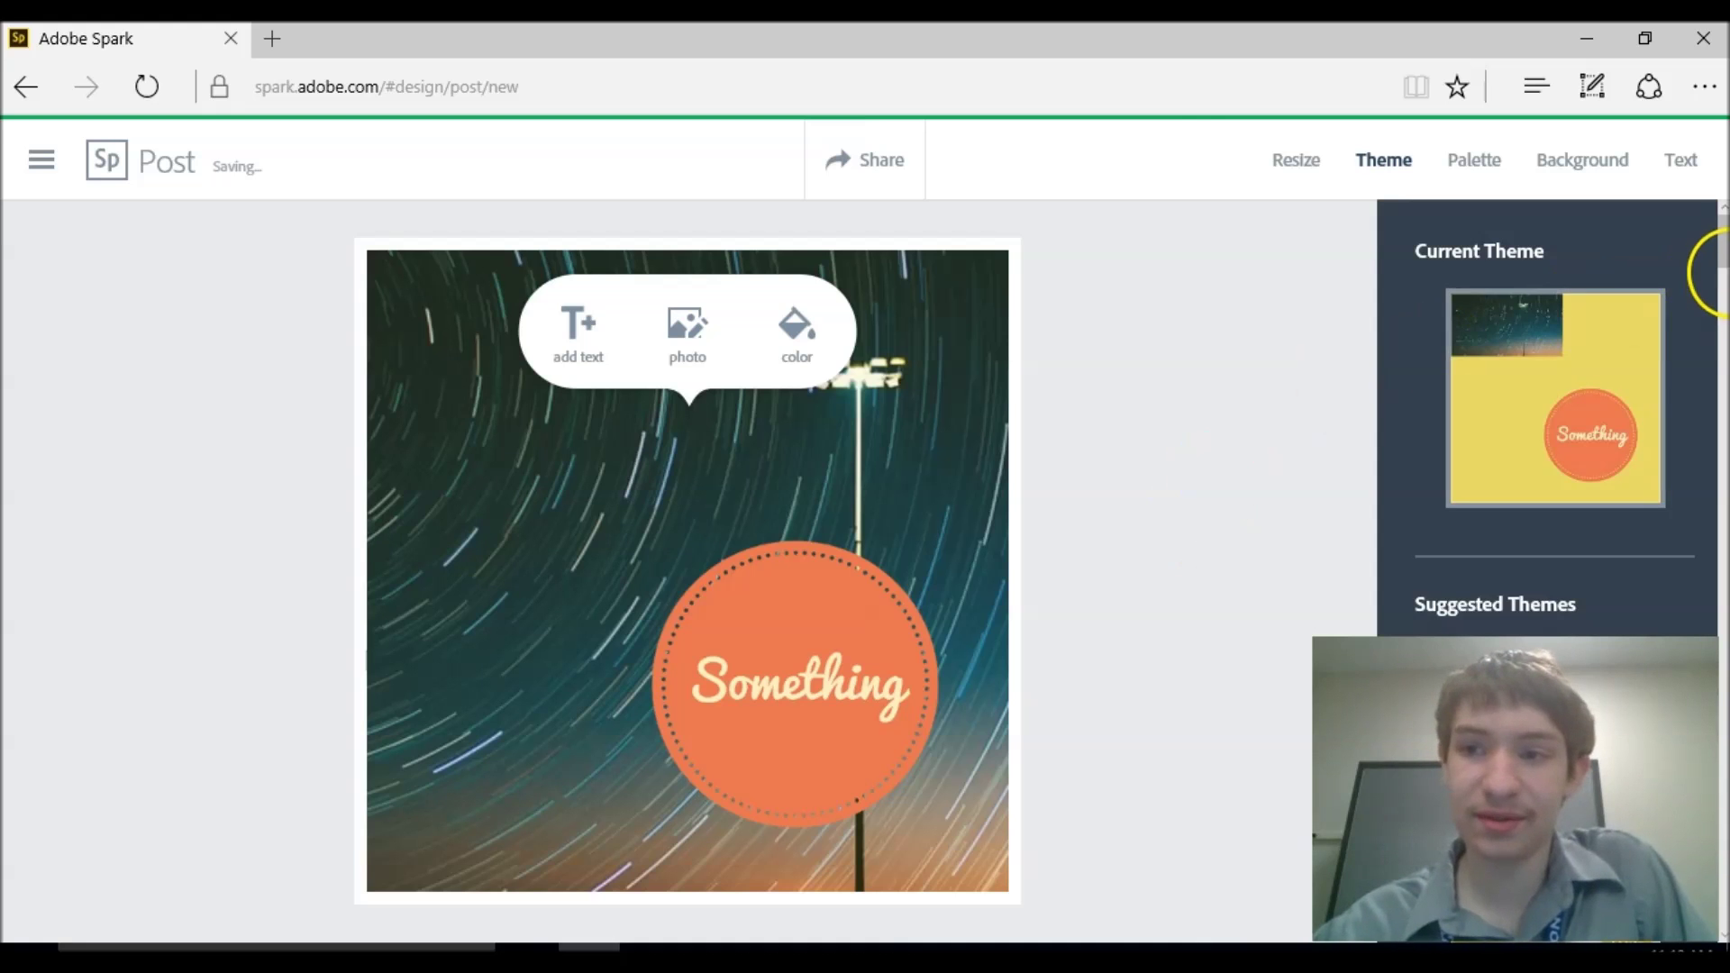
scroll(1698, 270, "down", 2)
scroll(1698, 270, "up", 2)
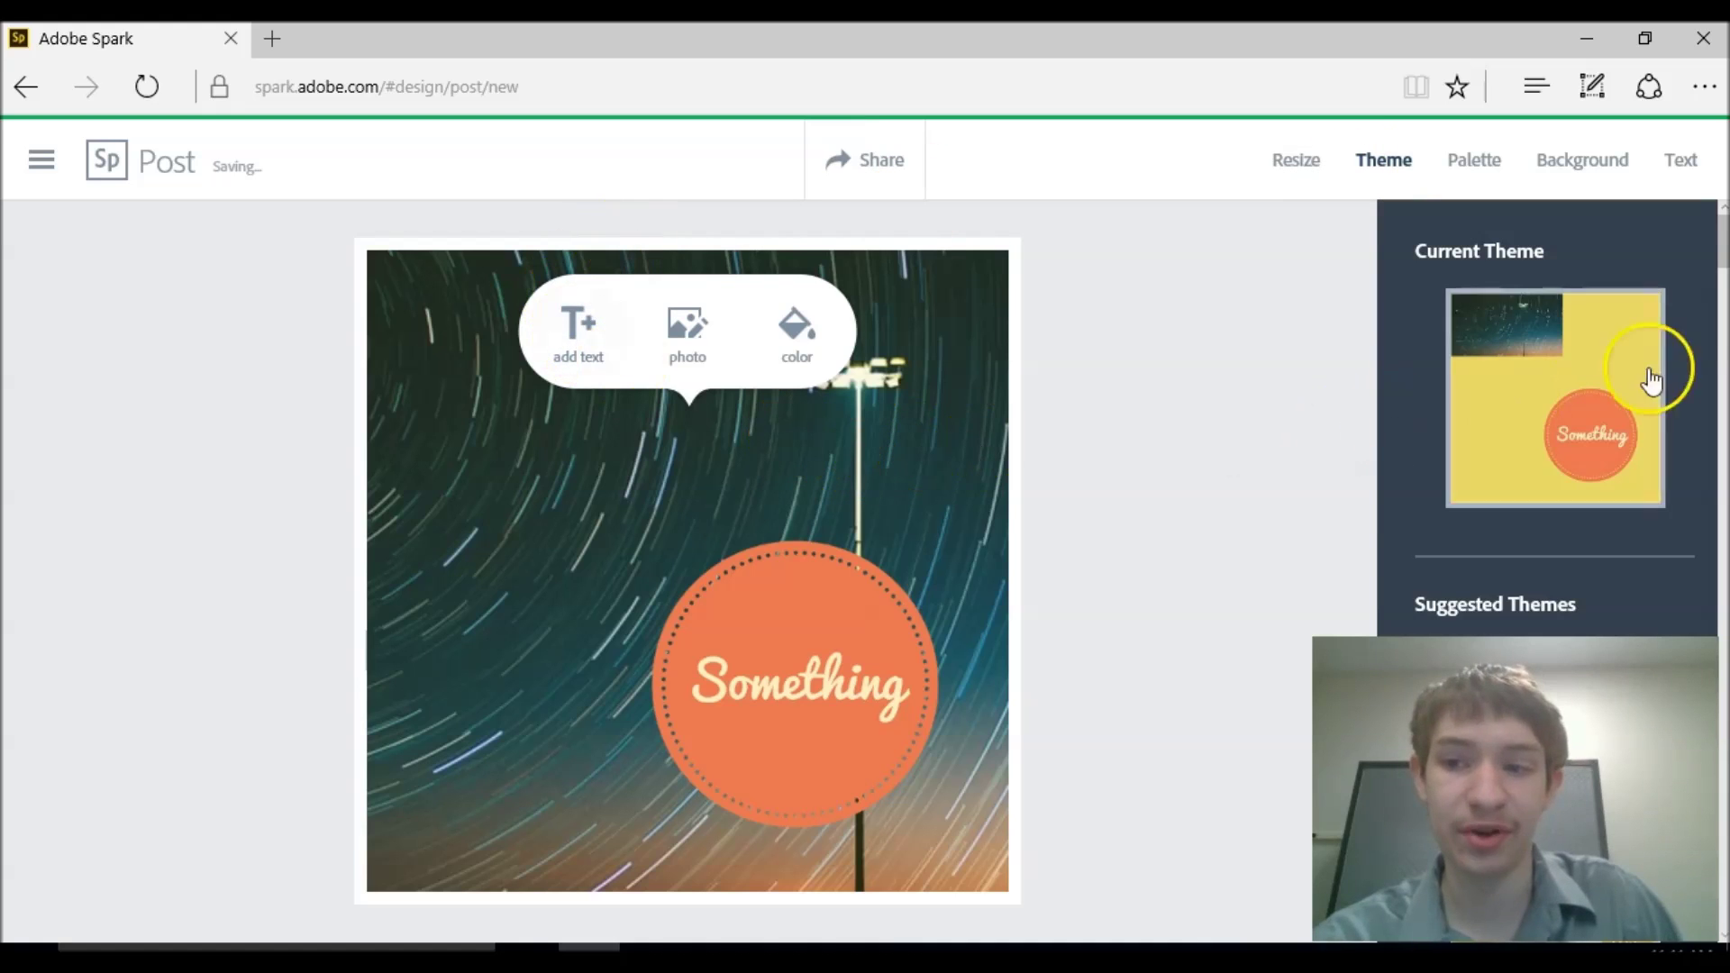
left_click_drag(1721, 220, 1721, 271)
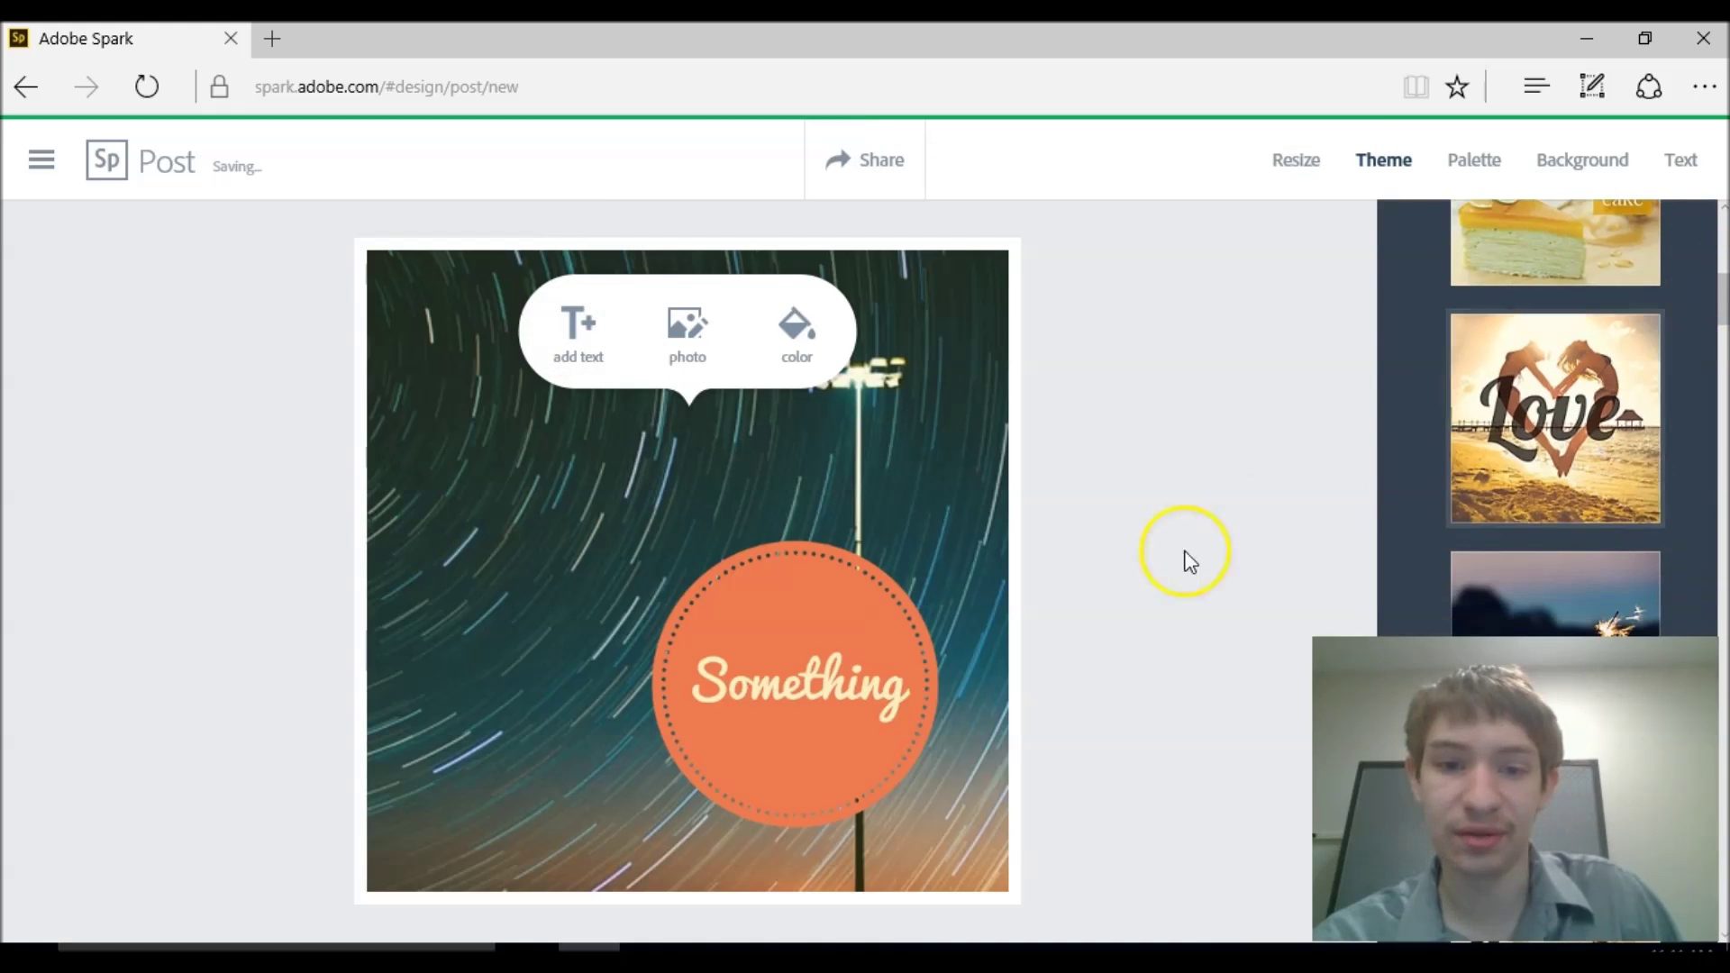
left_click(1478, 483)
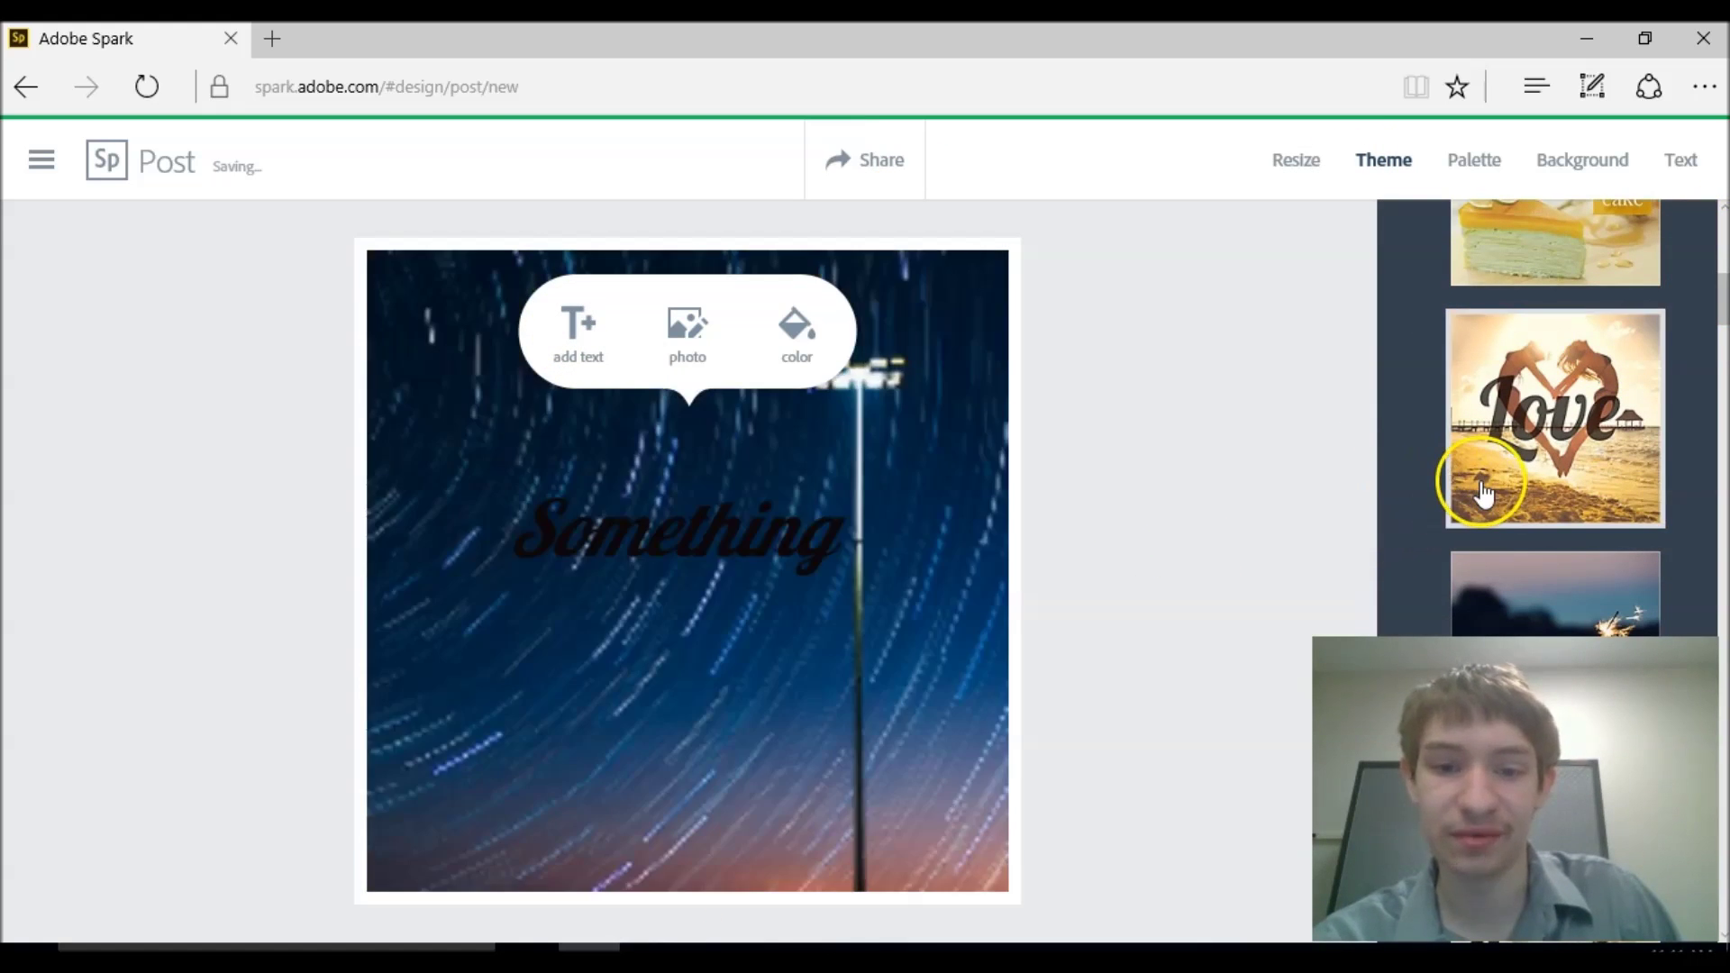
left_click(1561, 581)
left_click(1548, 275)
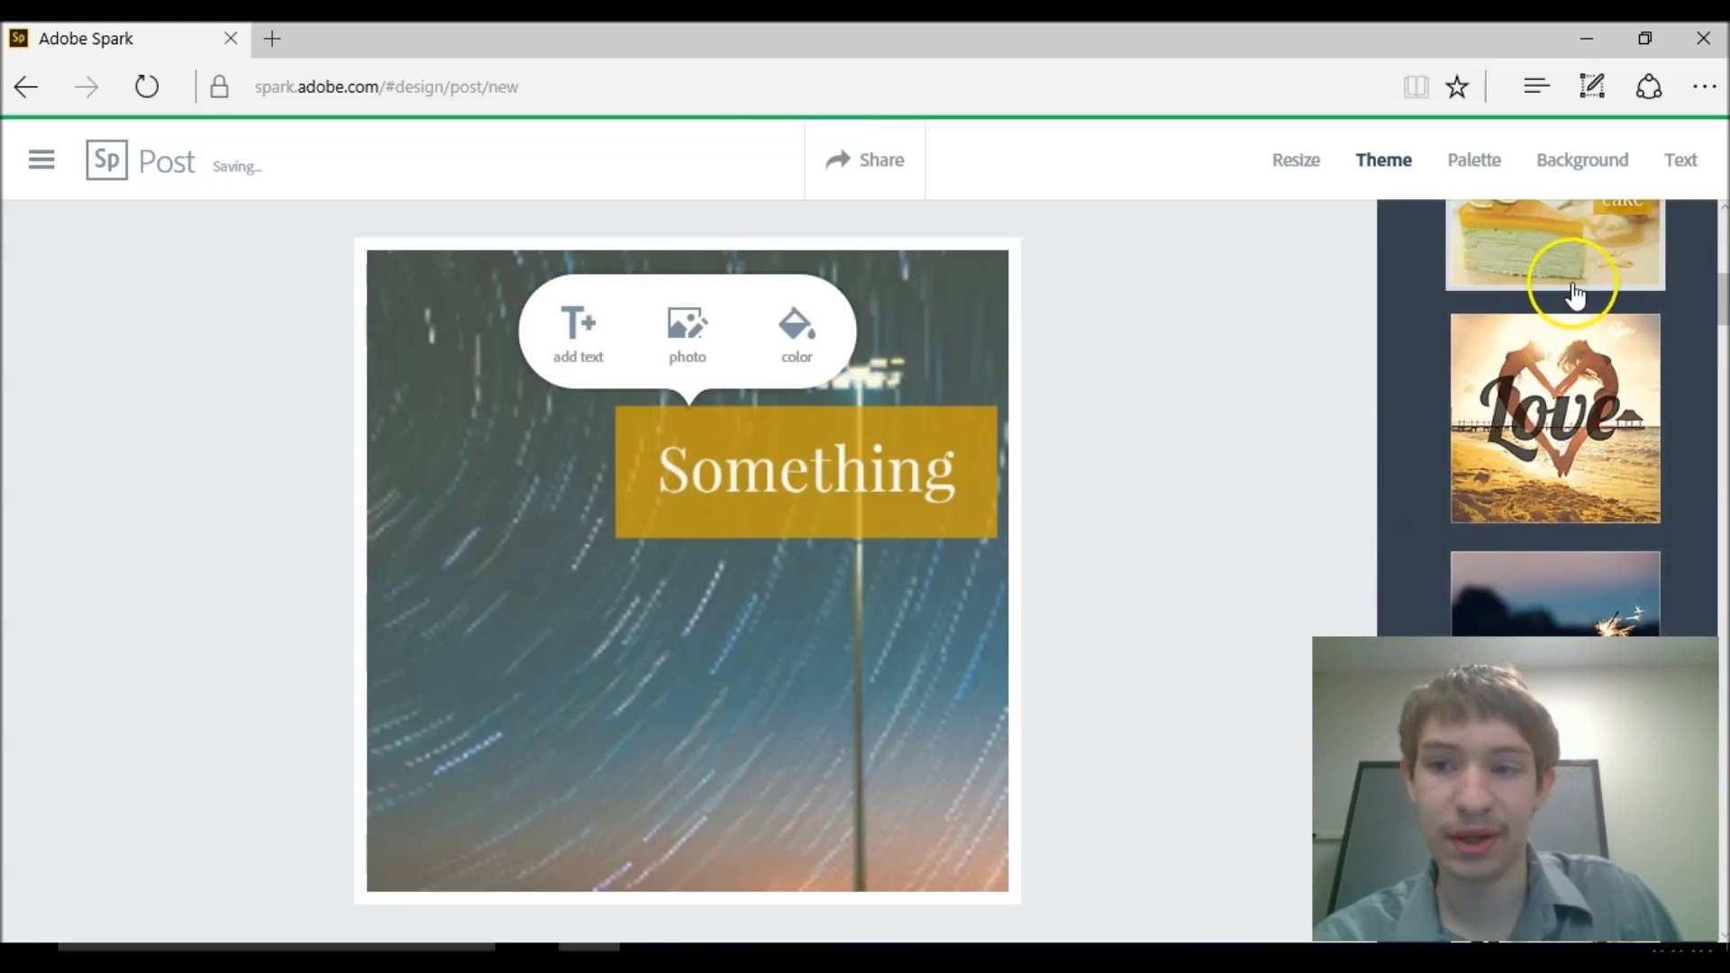
left_click_drag(1716, 293, 1716, 367)
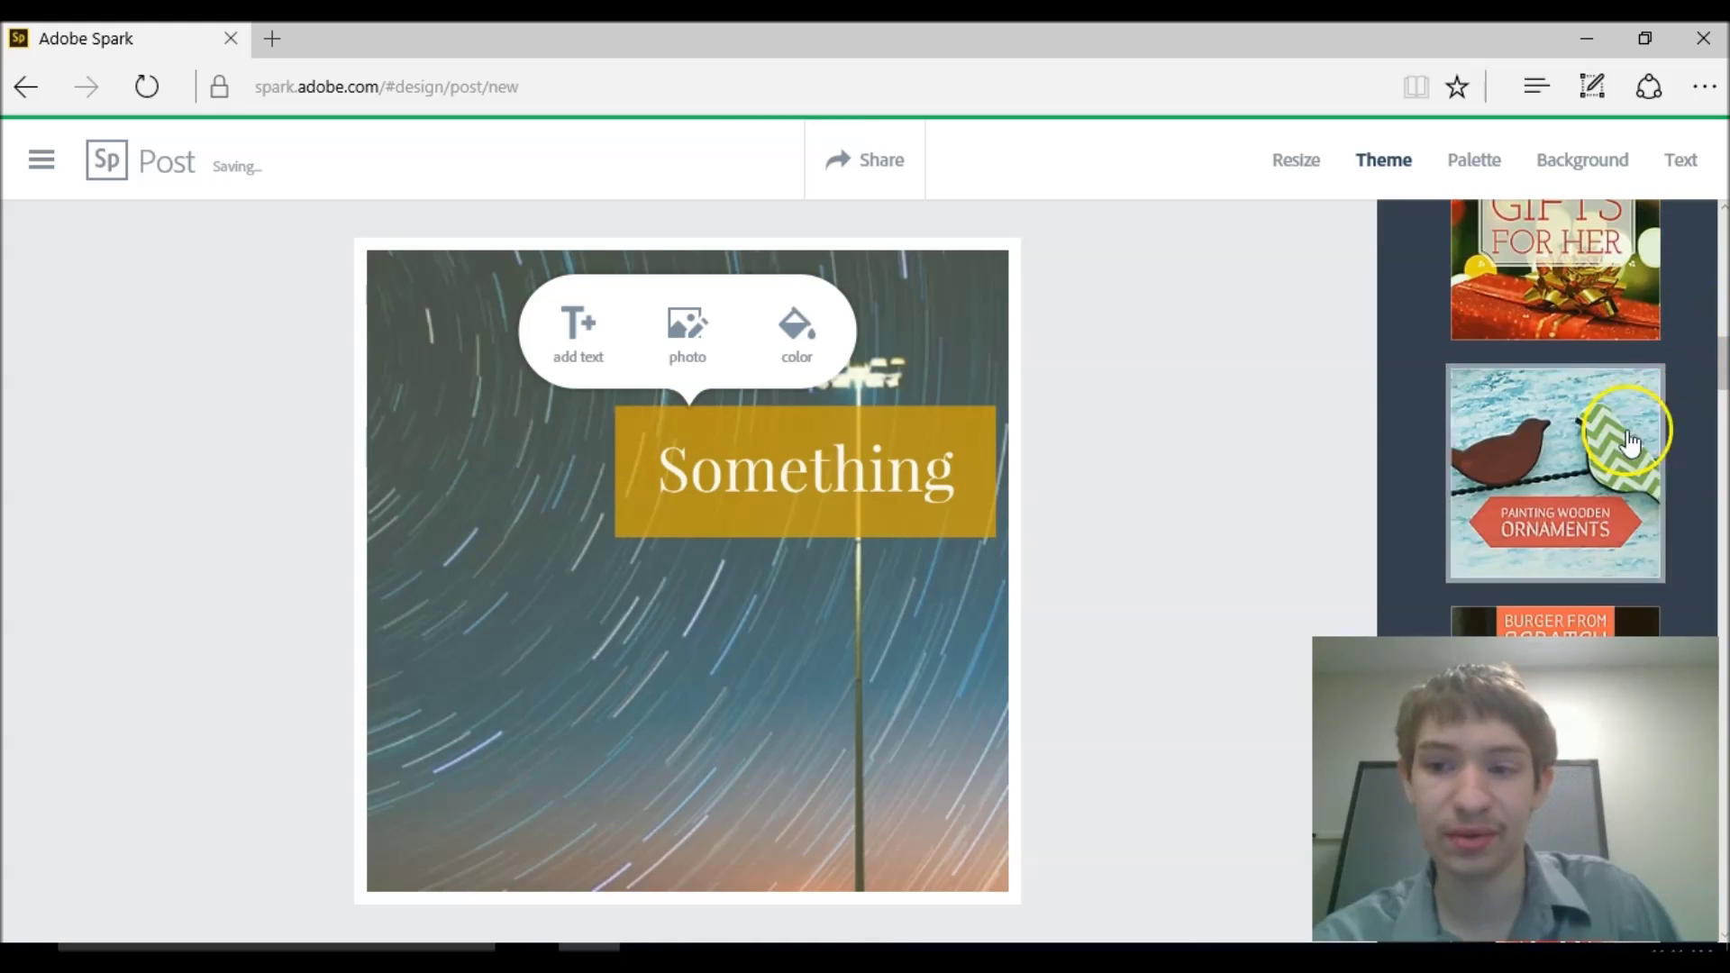
left_click(1613, 261)
Cycle the title's style suggestions to a ribbon banner style
left_click(1583, 160)
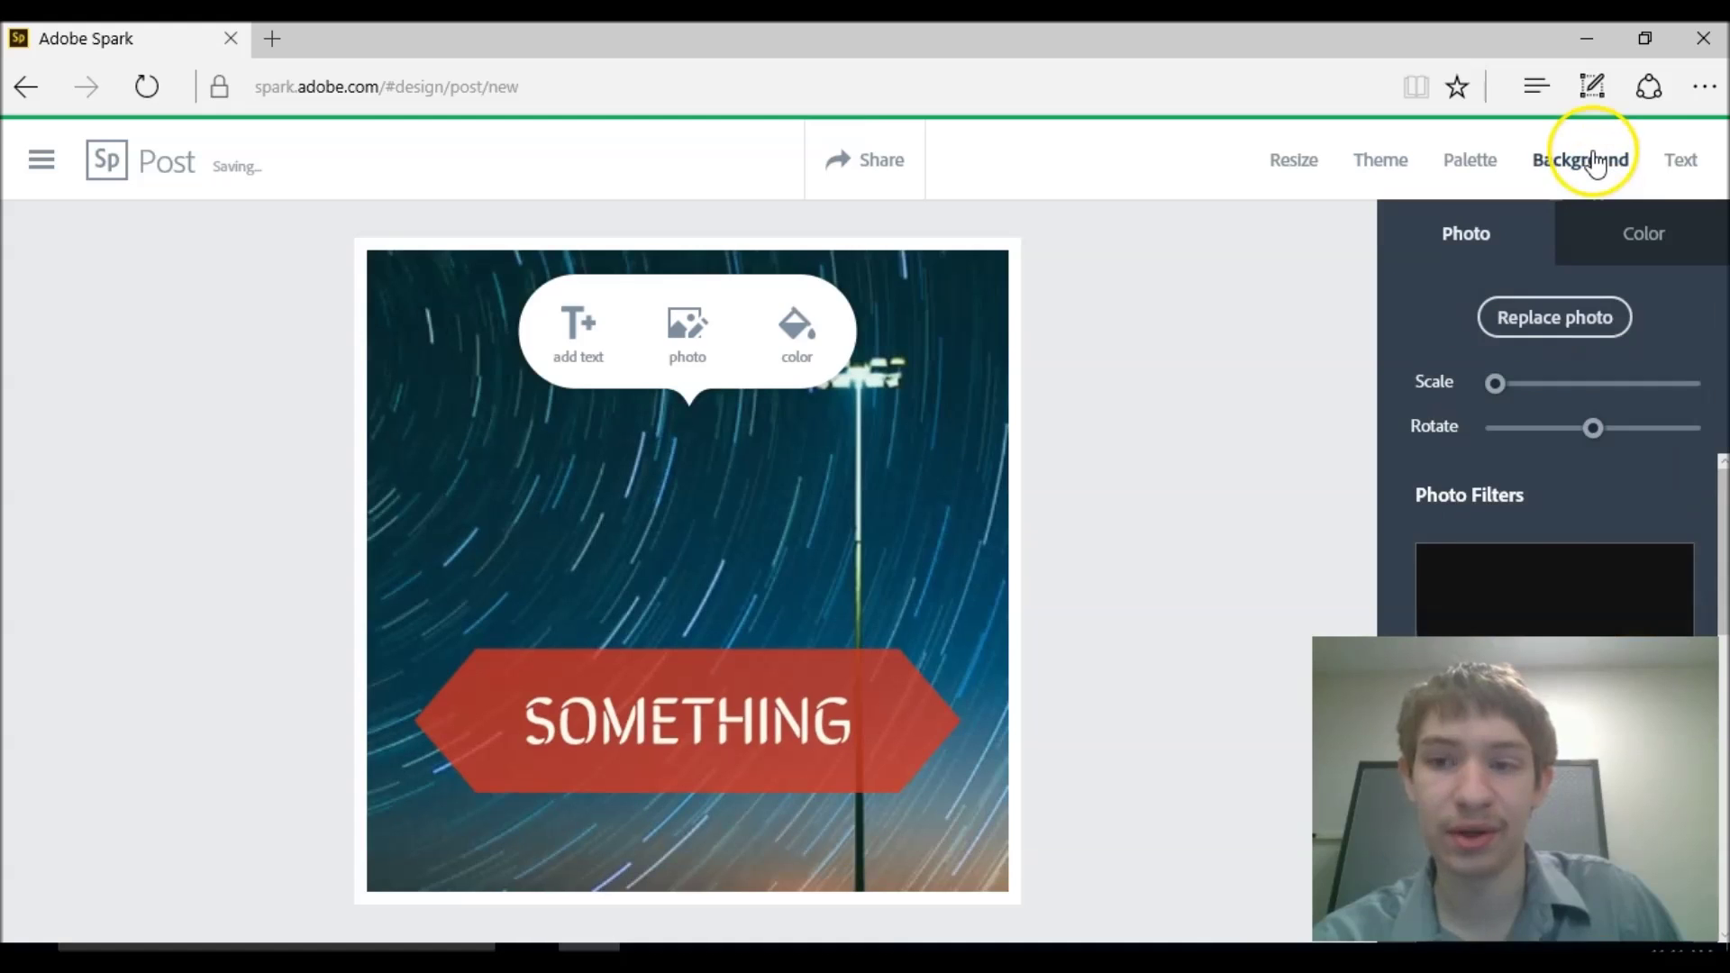
left_click(1692, 173)
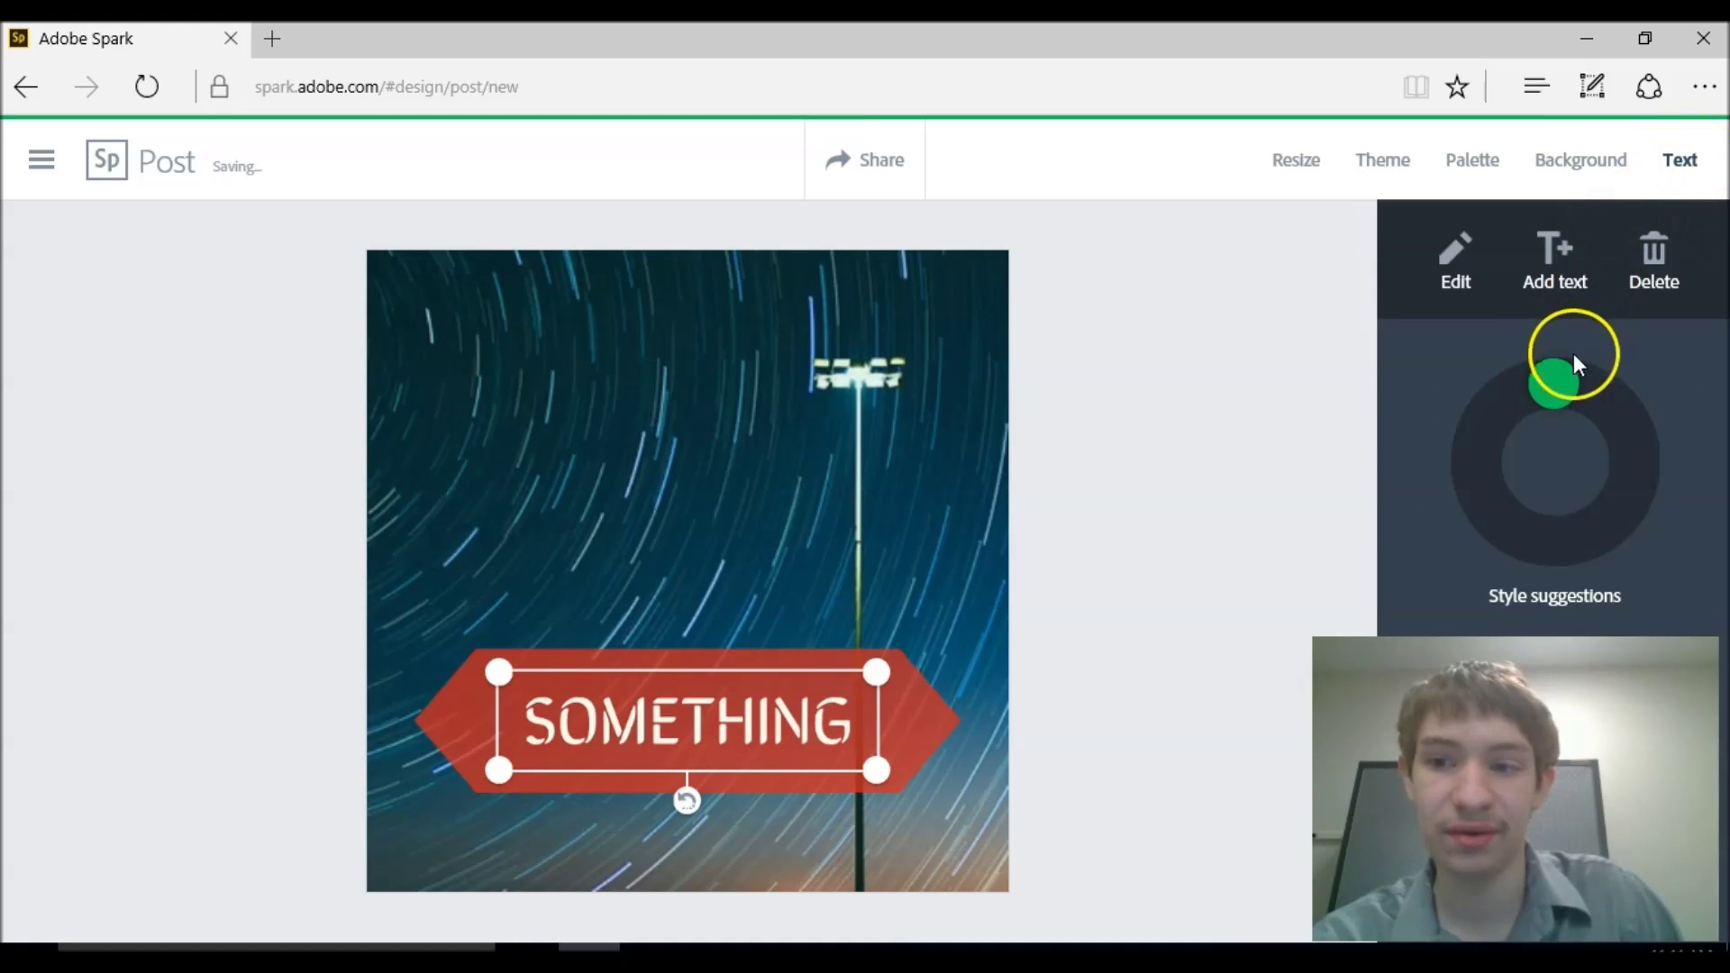
left_click_drag(1550, 379, 1241, 364)
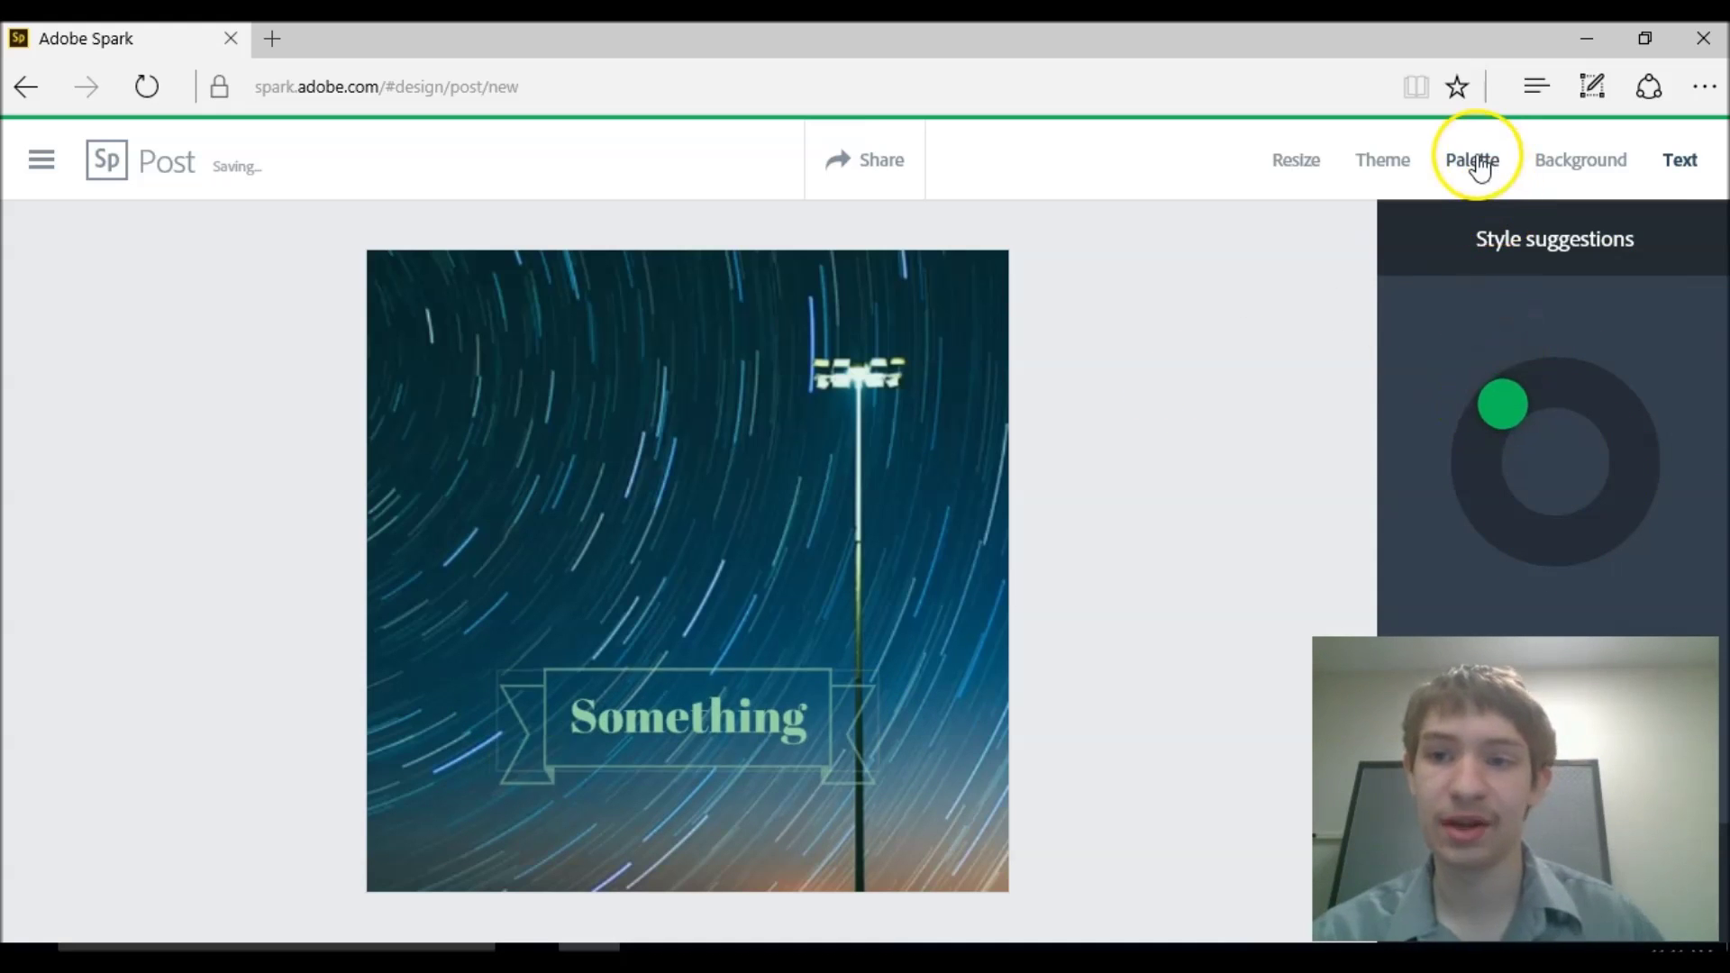
Apply a suggested colour palette giving the title orange lettering on a dark ribbon
left_click(1393, 165)
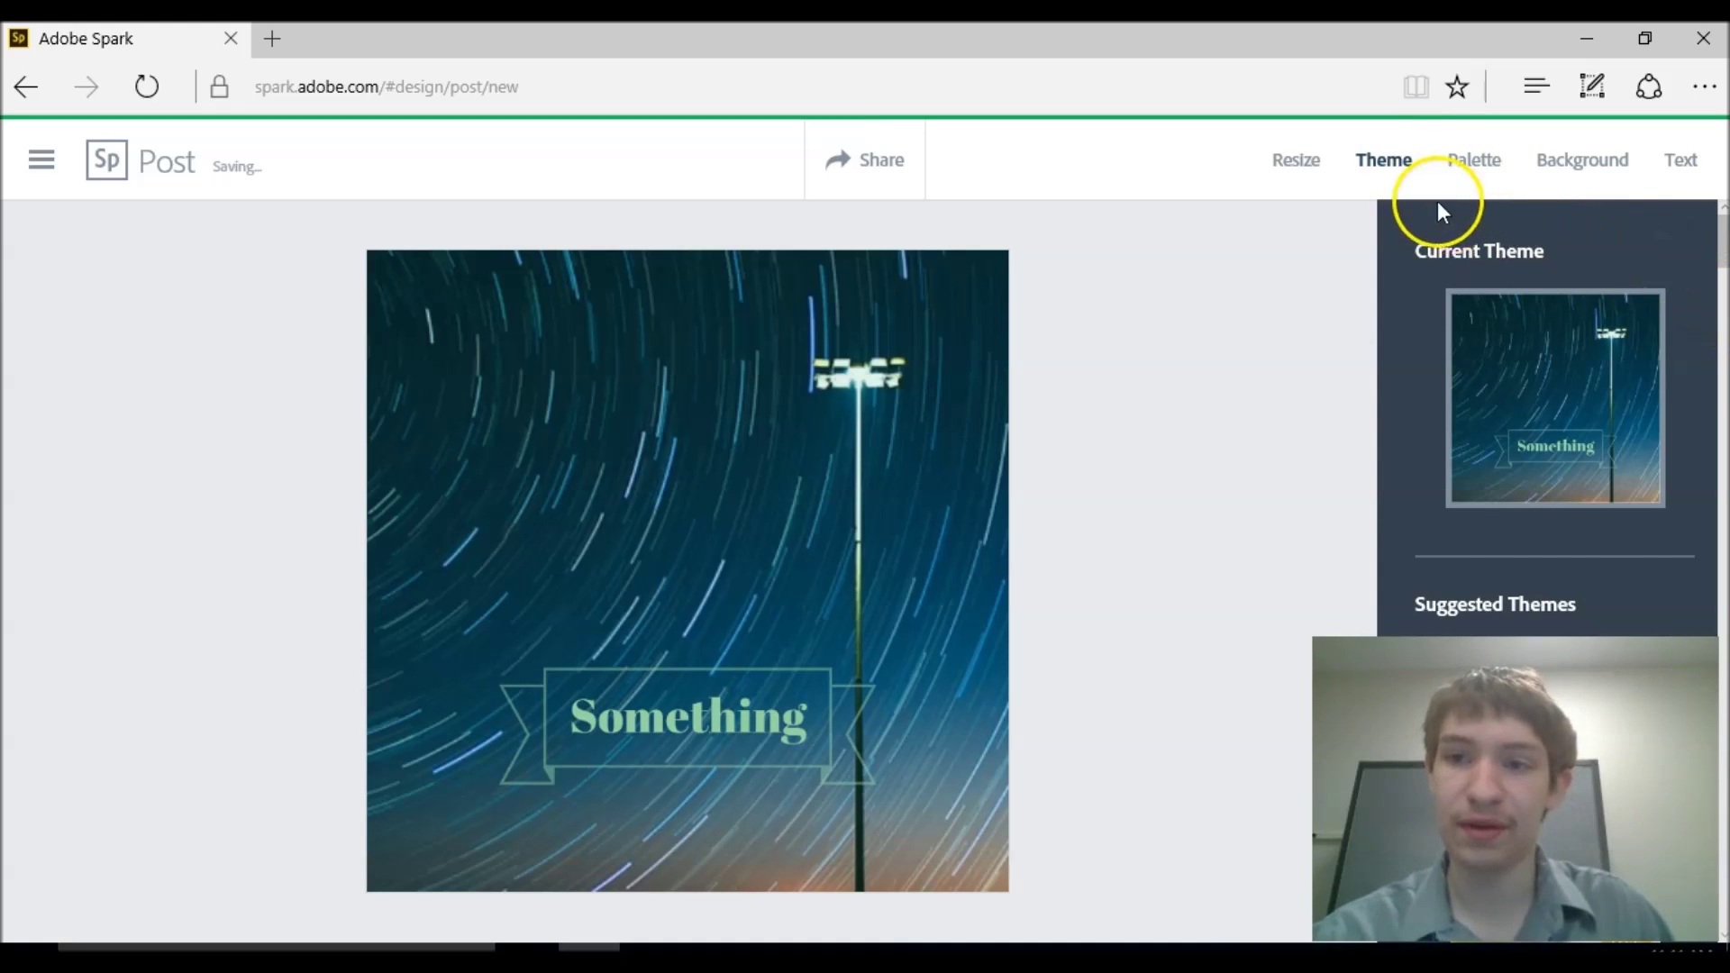
left_click(1457, 165)
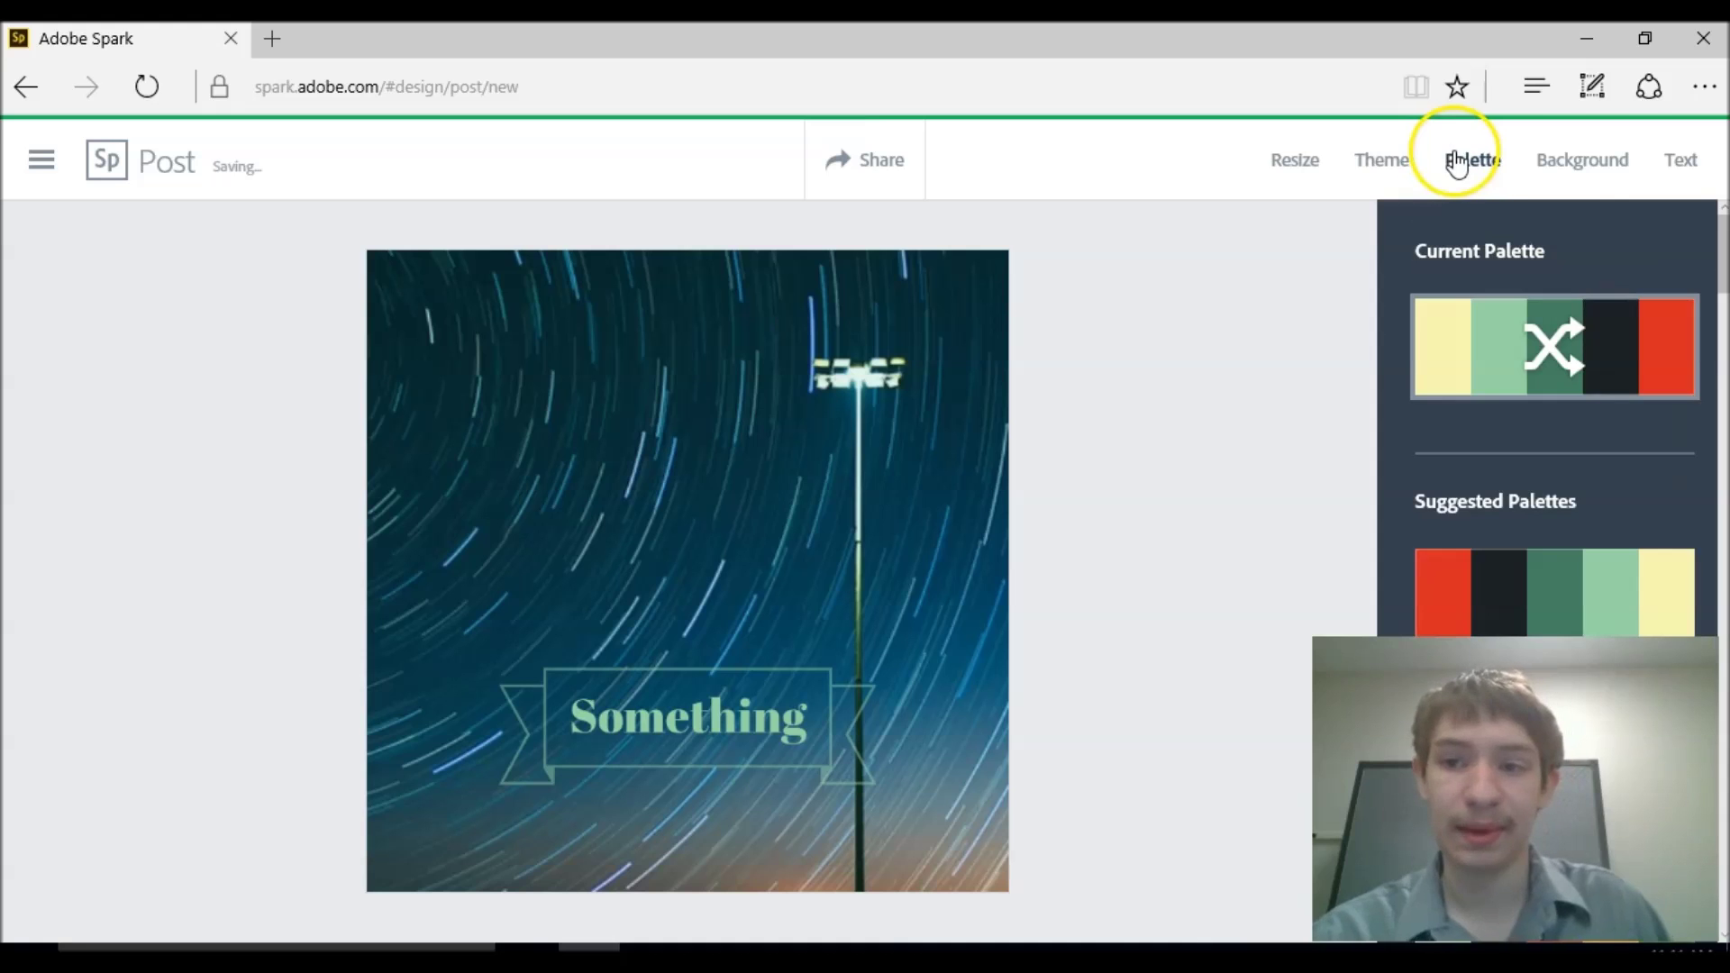
left_click_drag(1721, 259, 1715, 355)
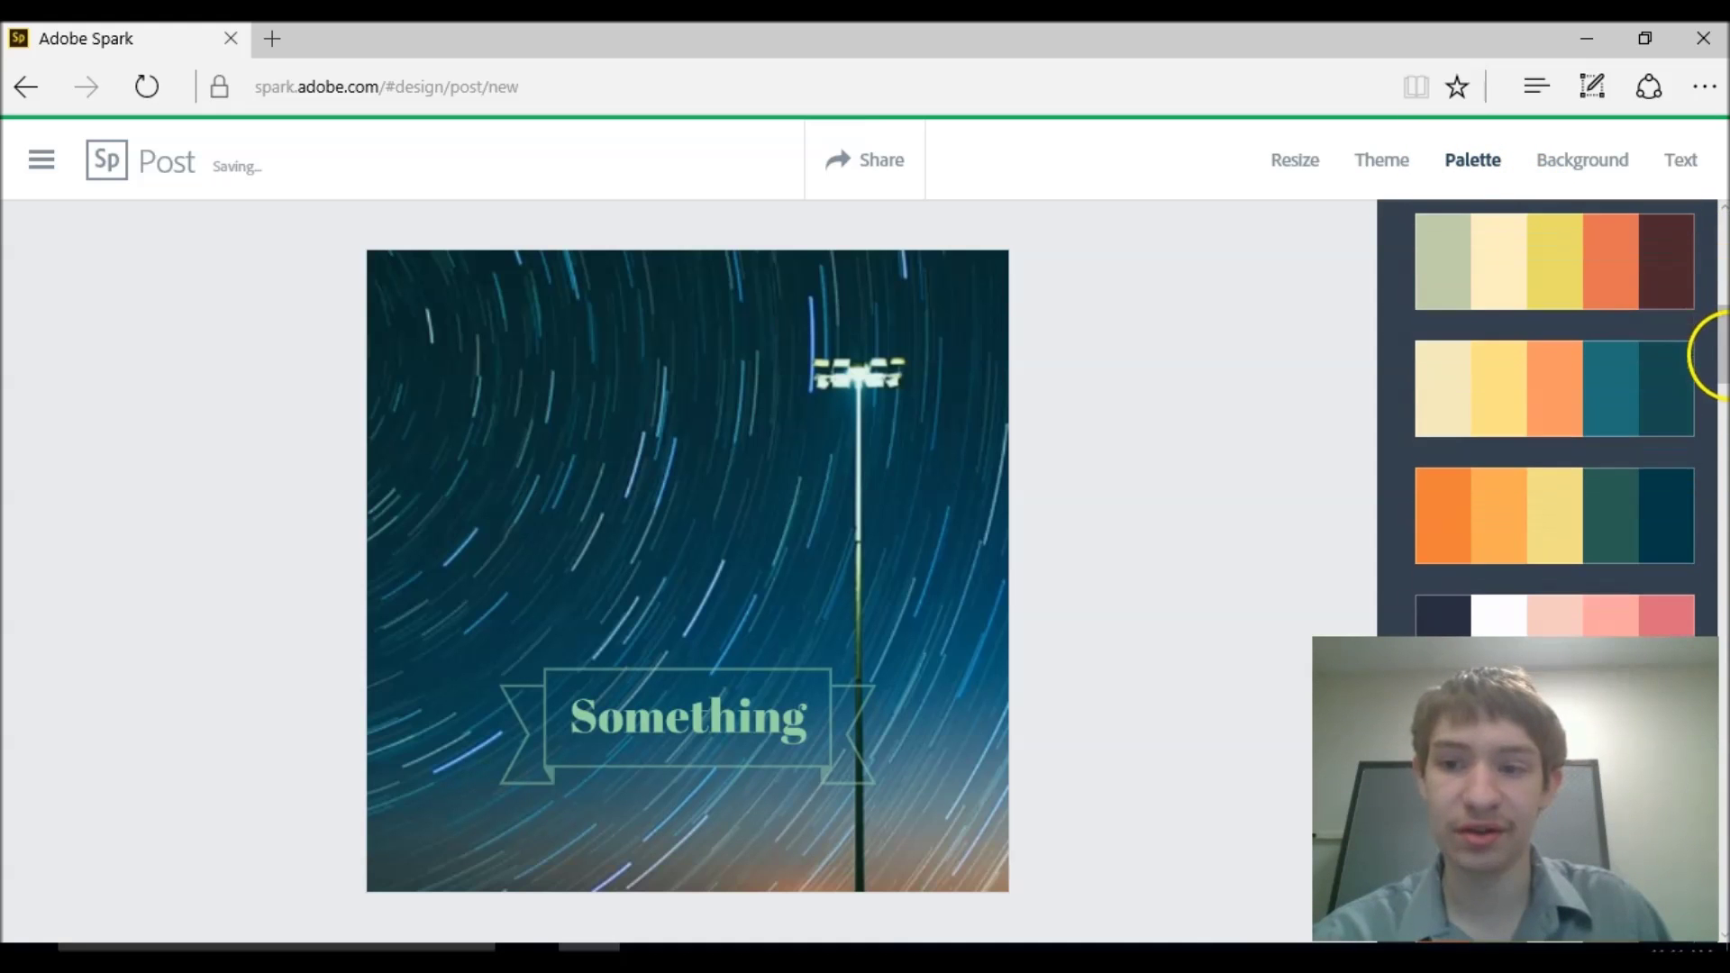
left_click(1619, 373)
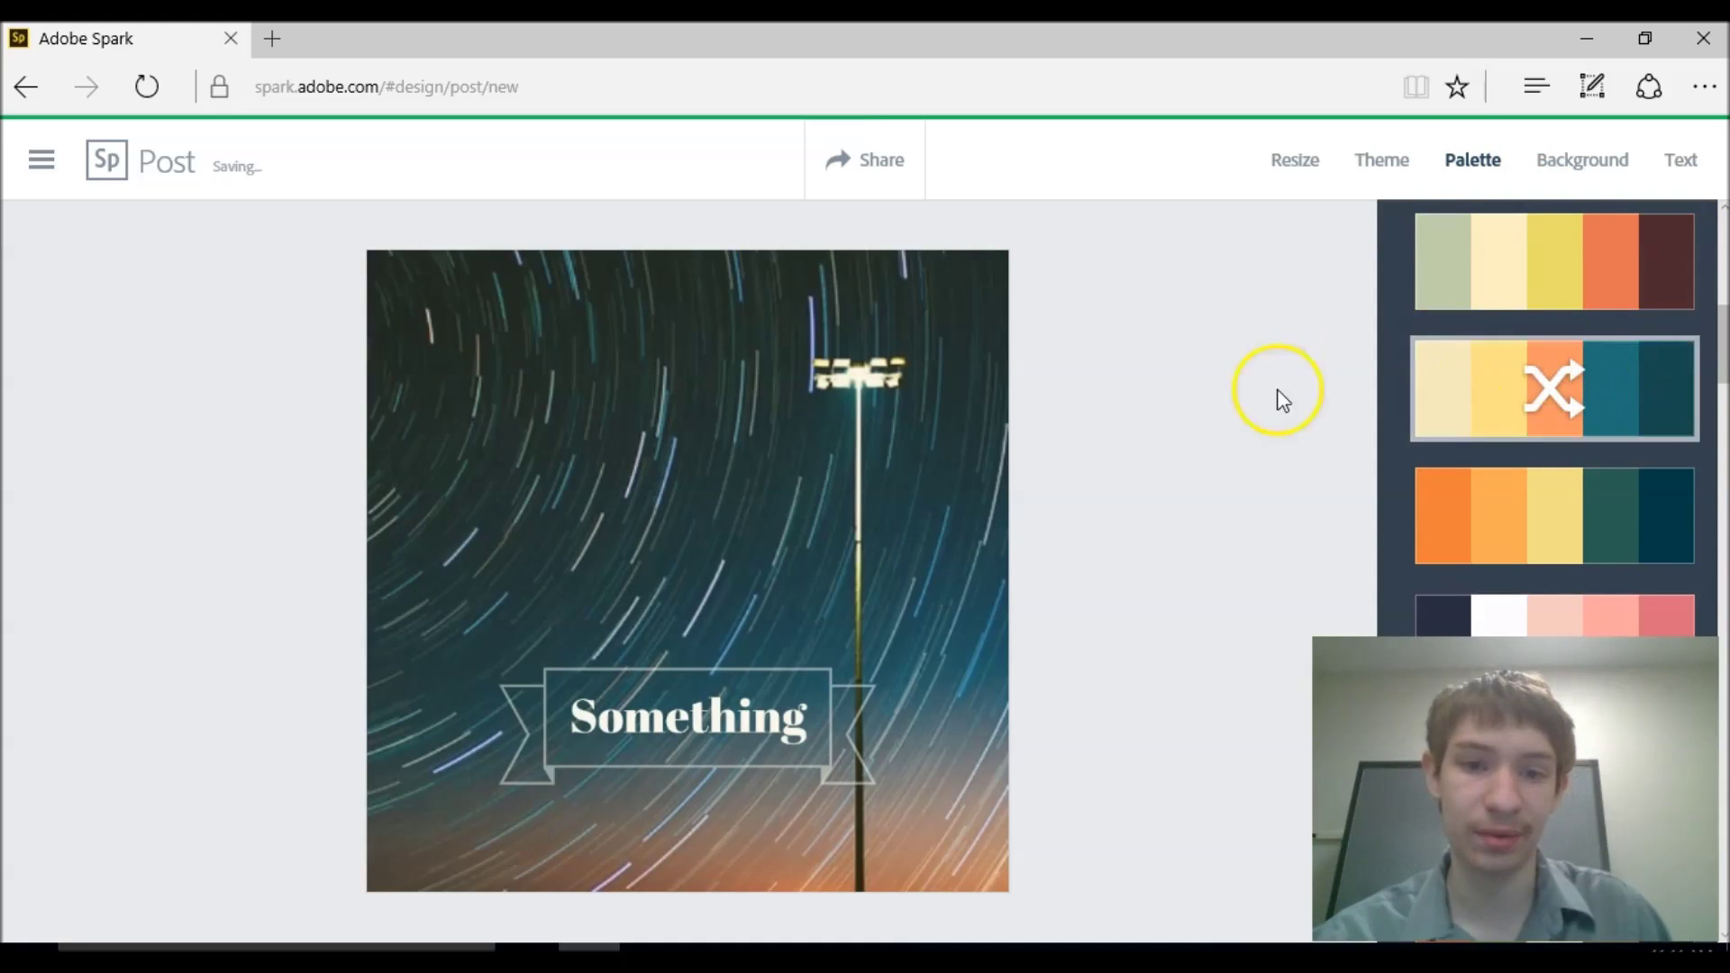
left_click(1561, 311)
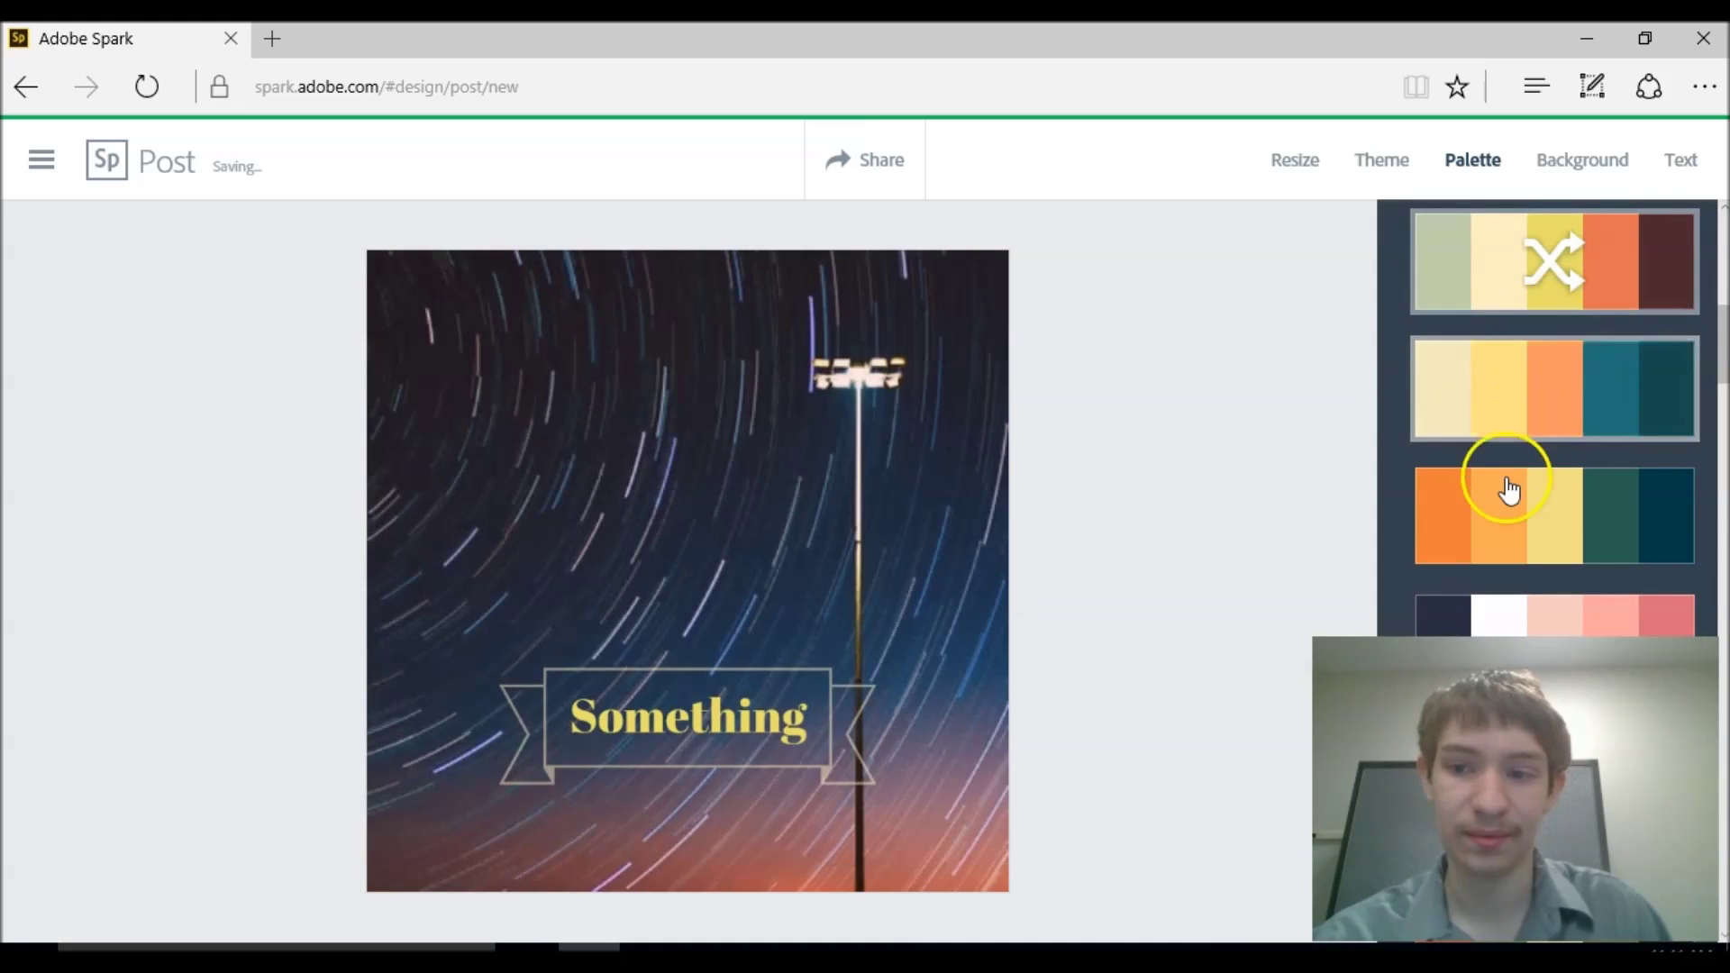
left_click(1505, 490)
left_click_drag(1719, 333, 1719, 225)
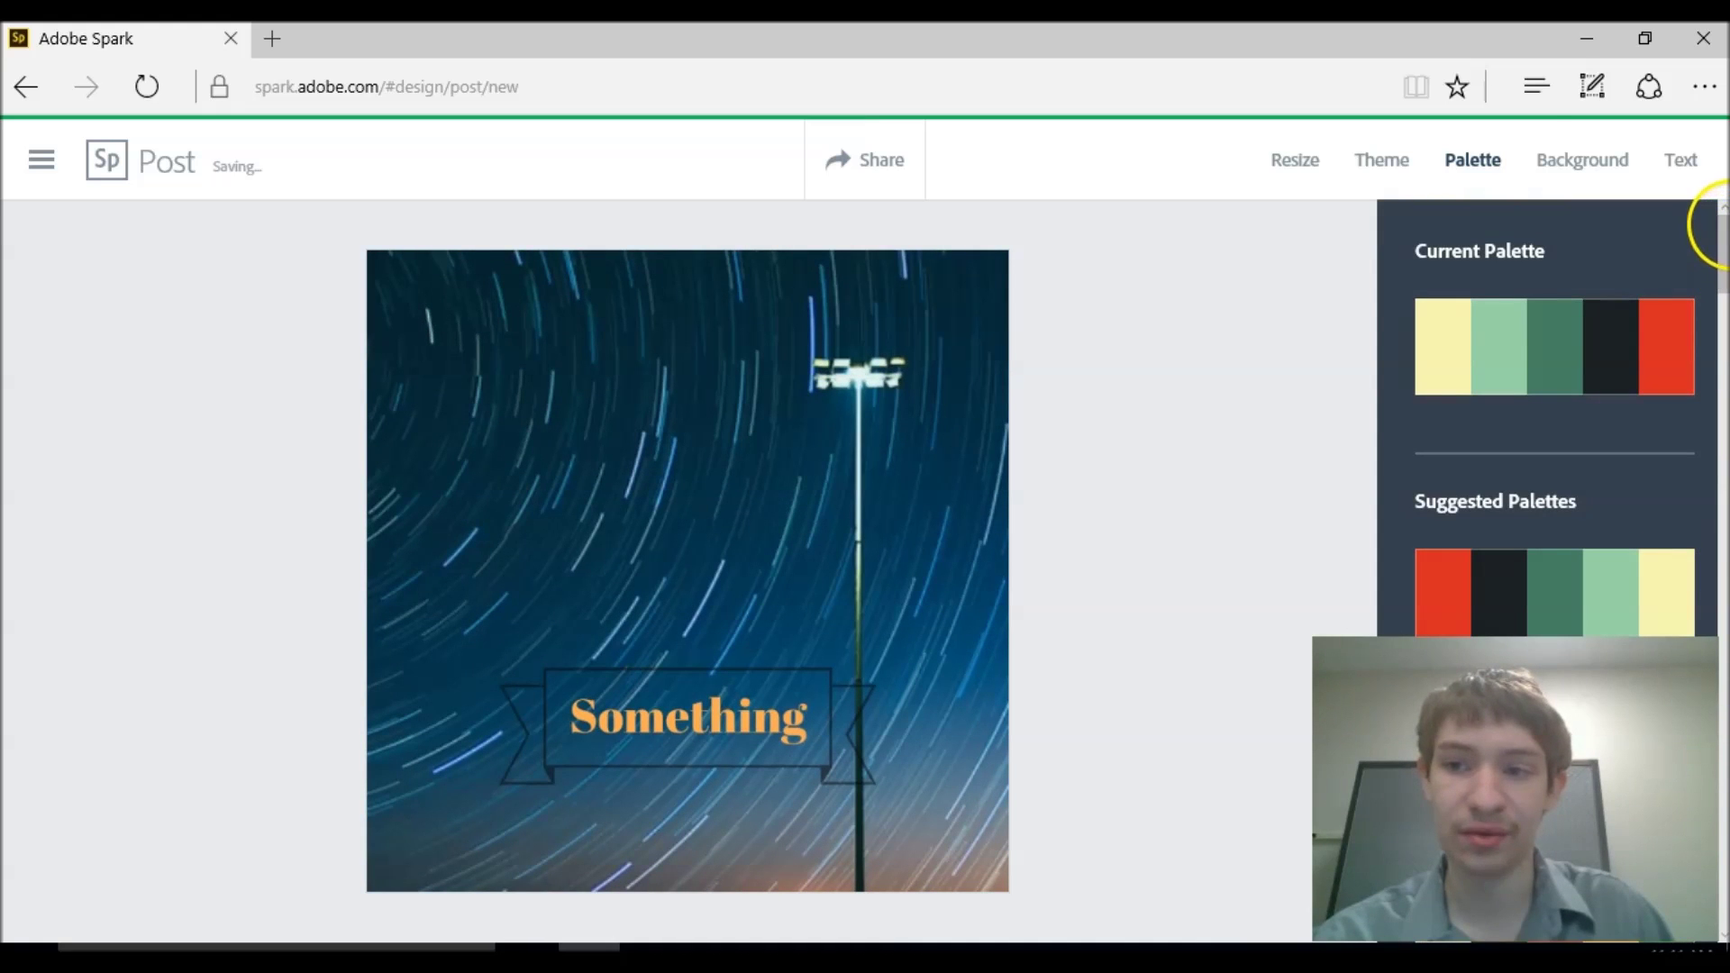
left_click(1561, 180)
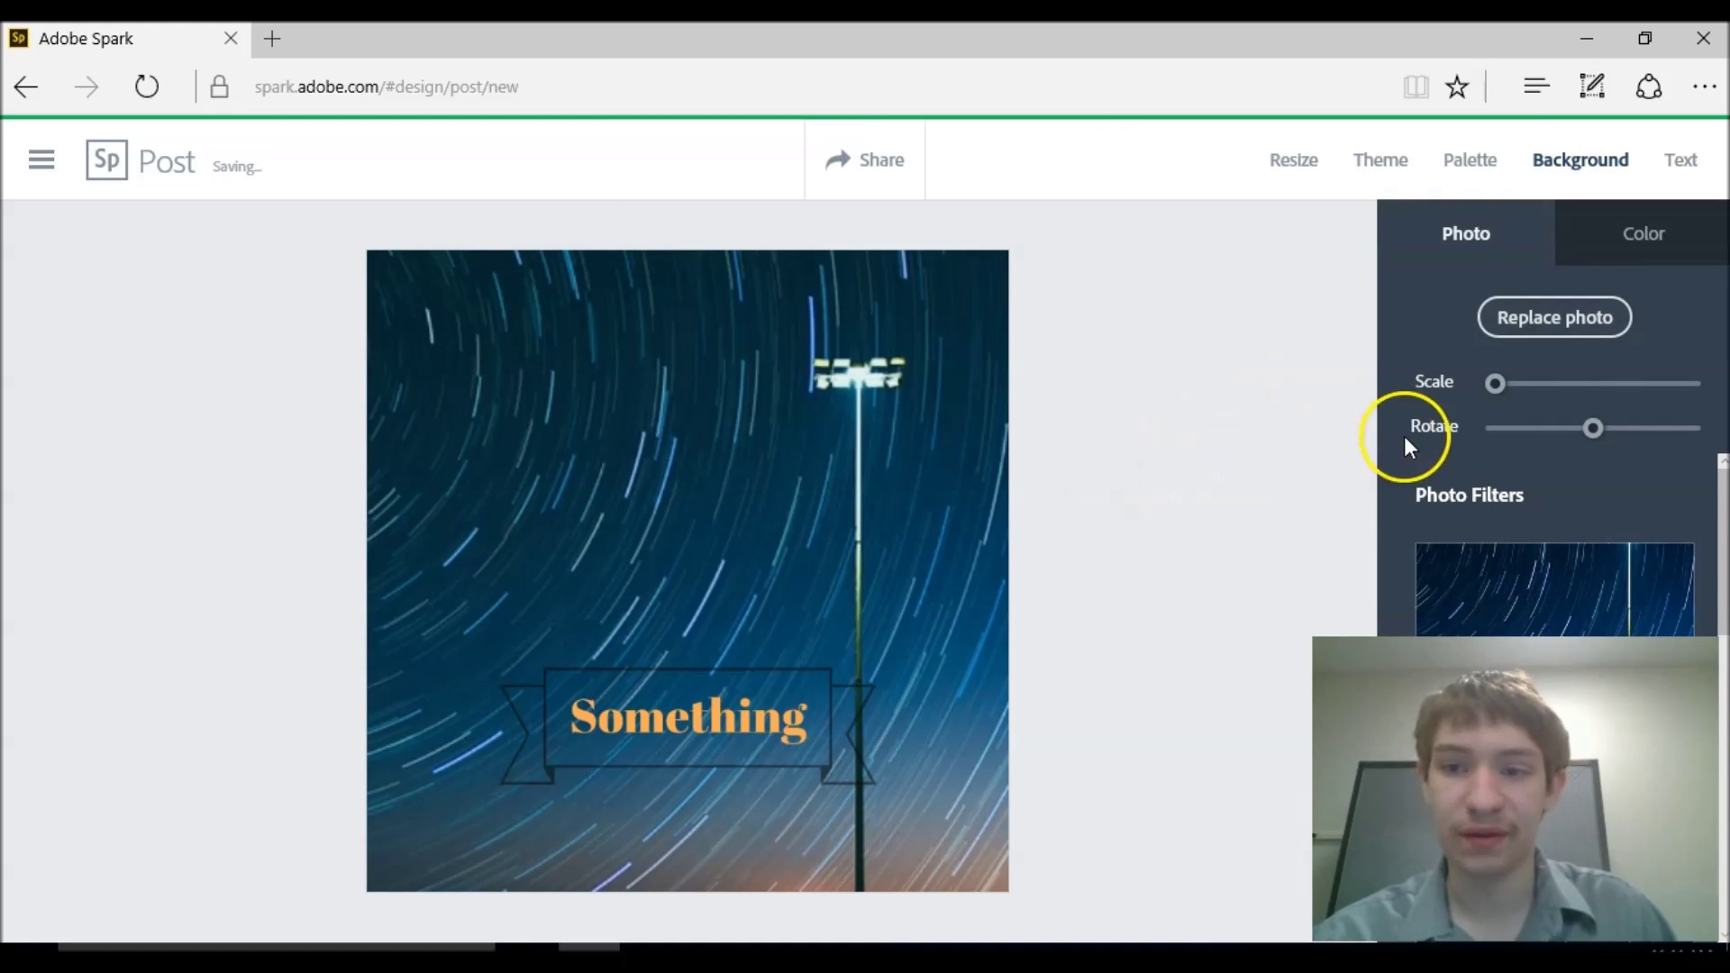
Search online photos for 'Dragon' to replace the background
left_click(1547, 317)
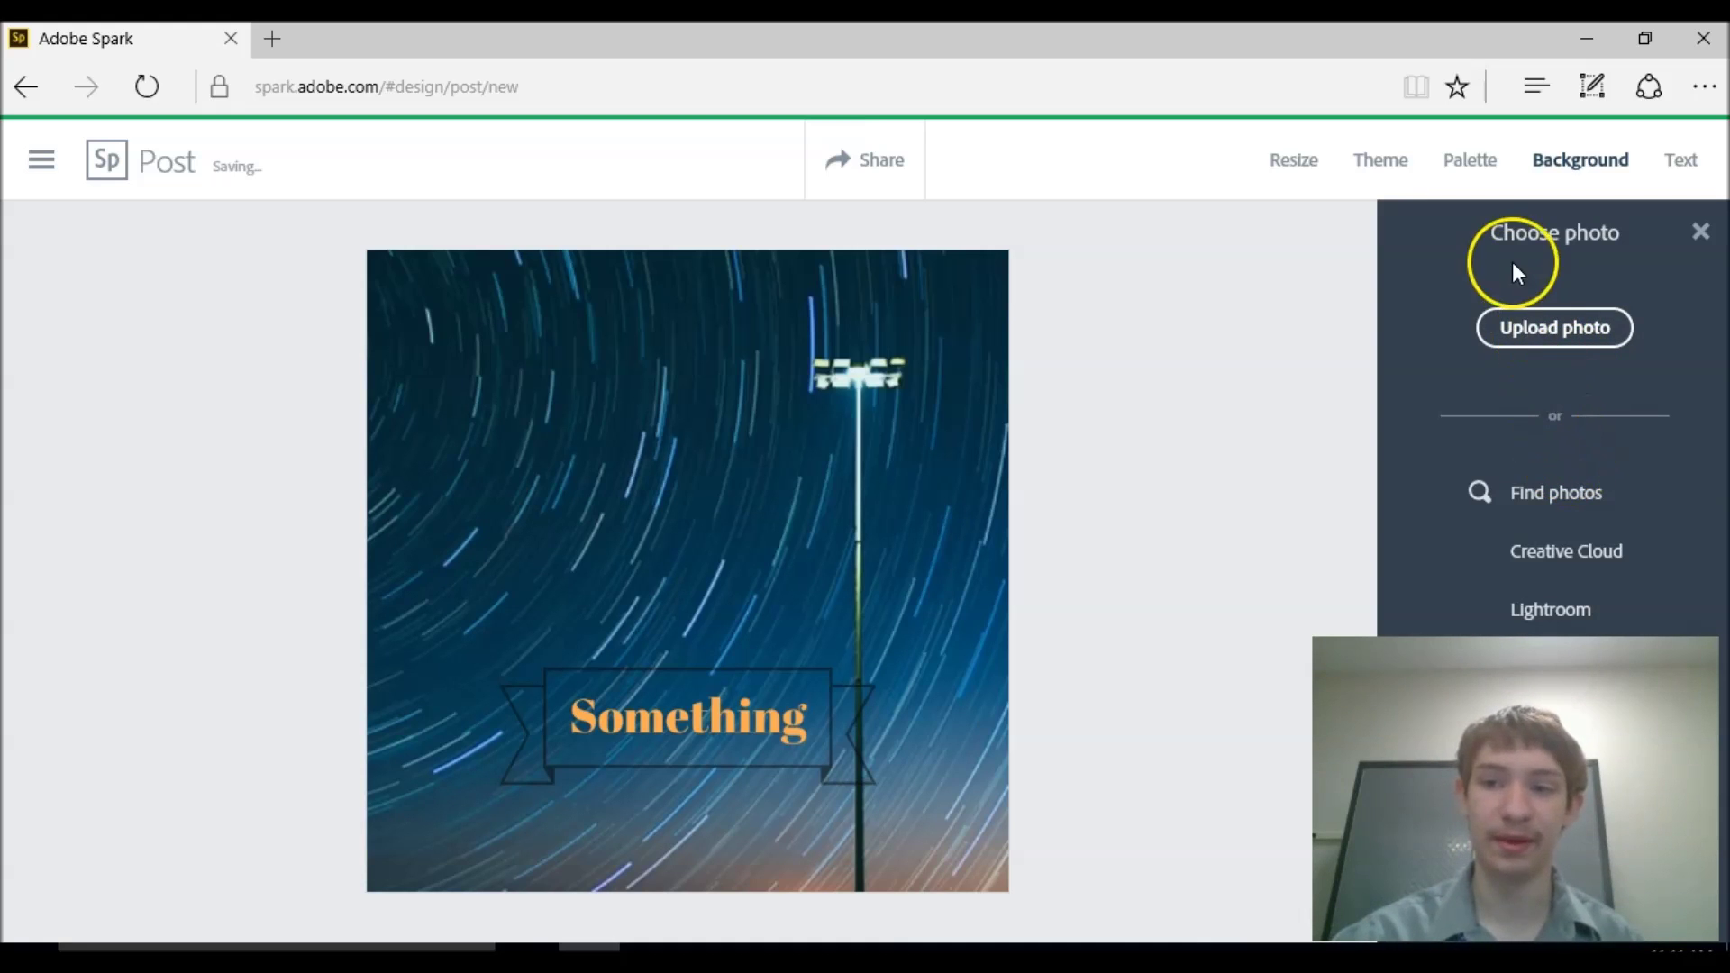
left_click(1546, 492)
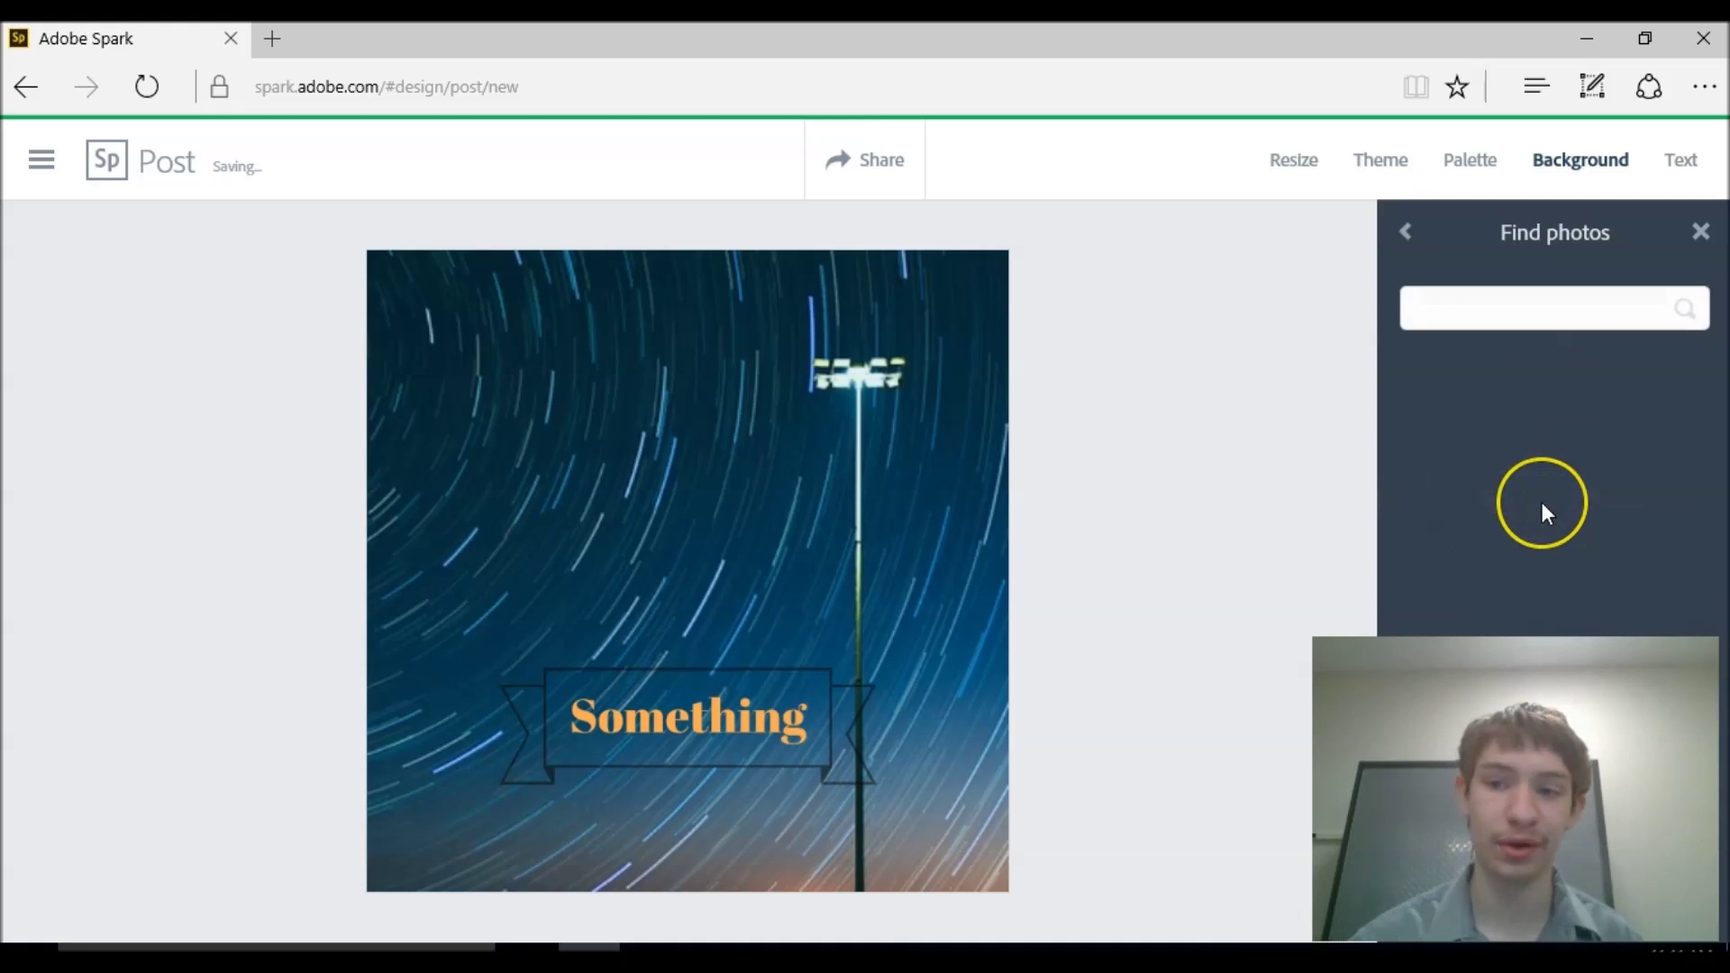
left_click(1496, 303)
type("Dragon")
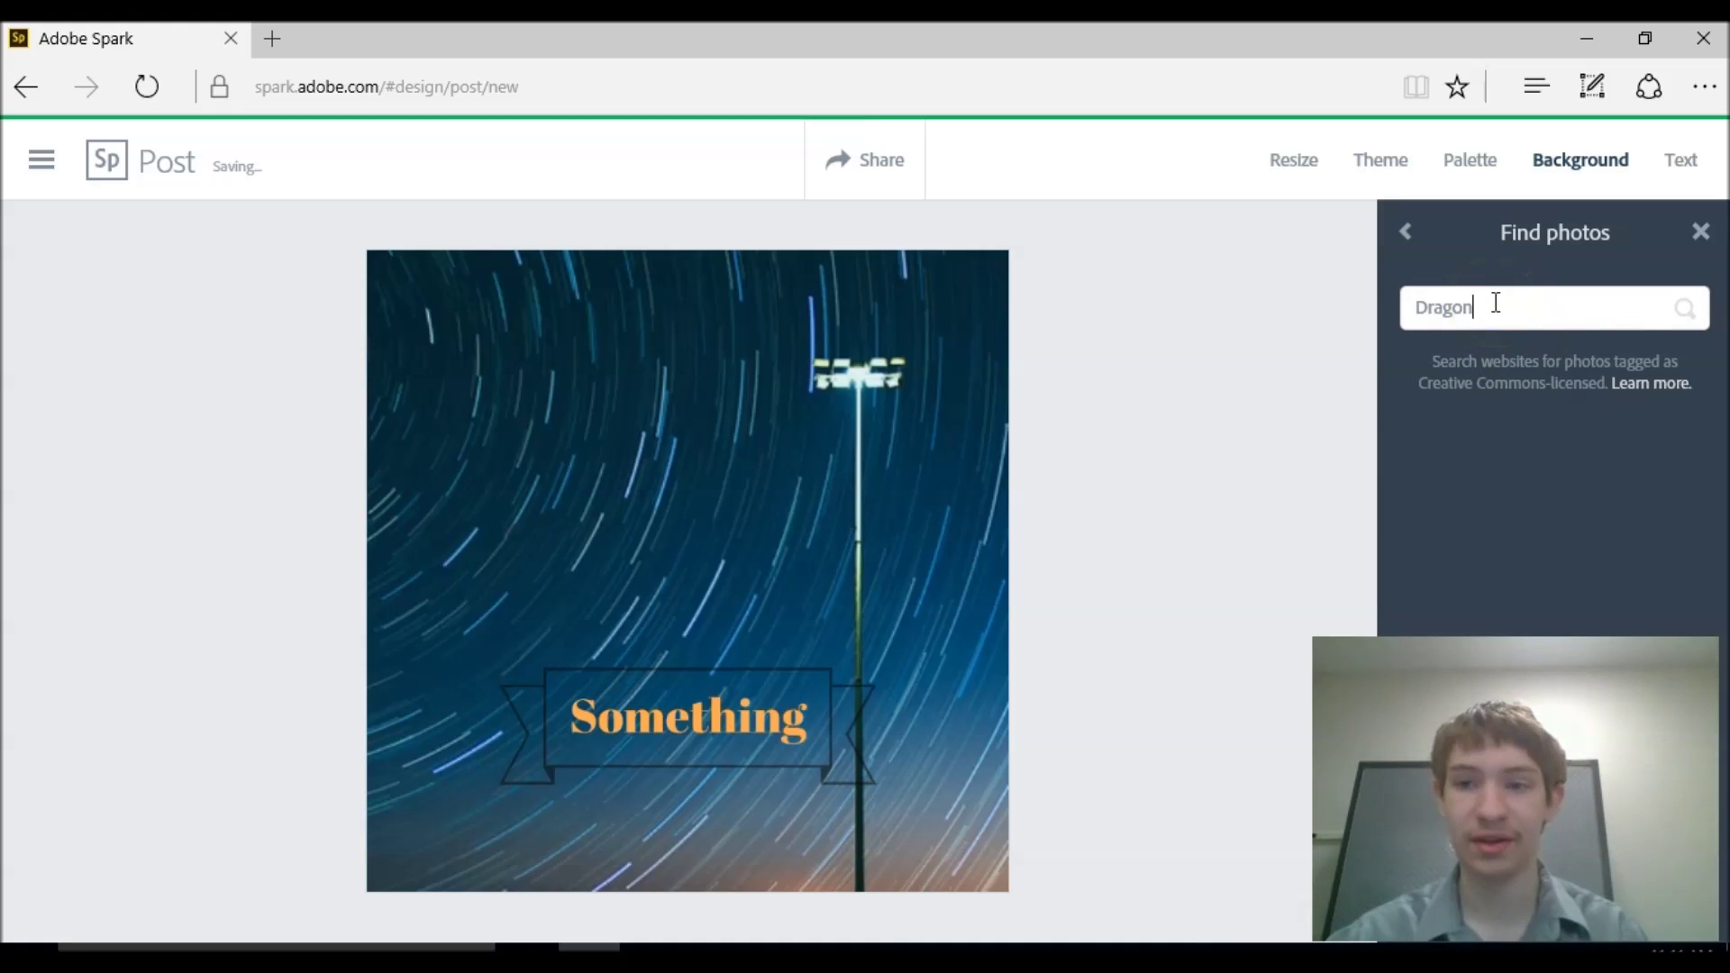
key("Return")
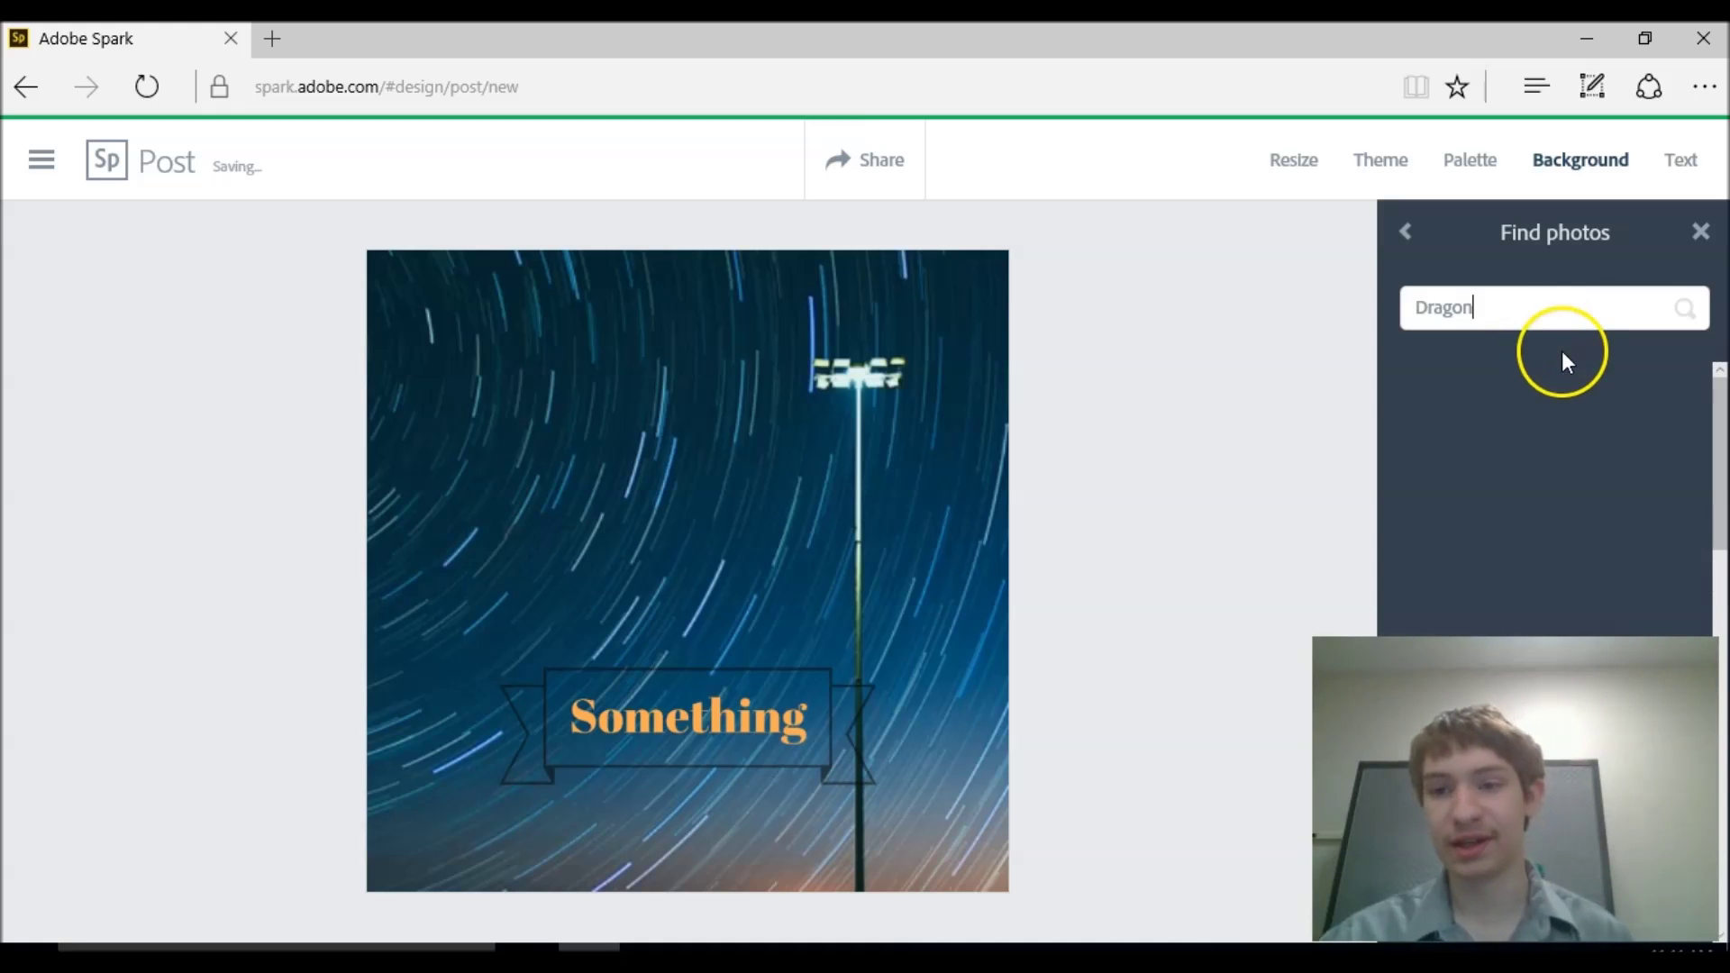
Compare lizard results and set the iguana on a branch as the background
left_click(1591, 399)
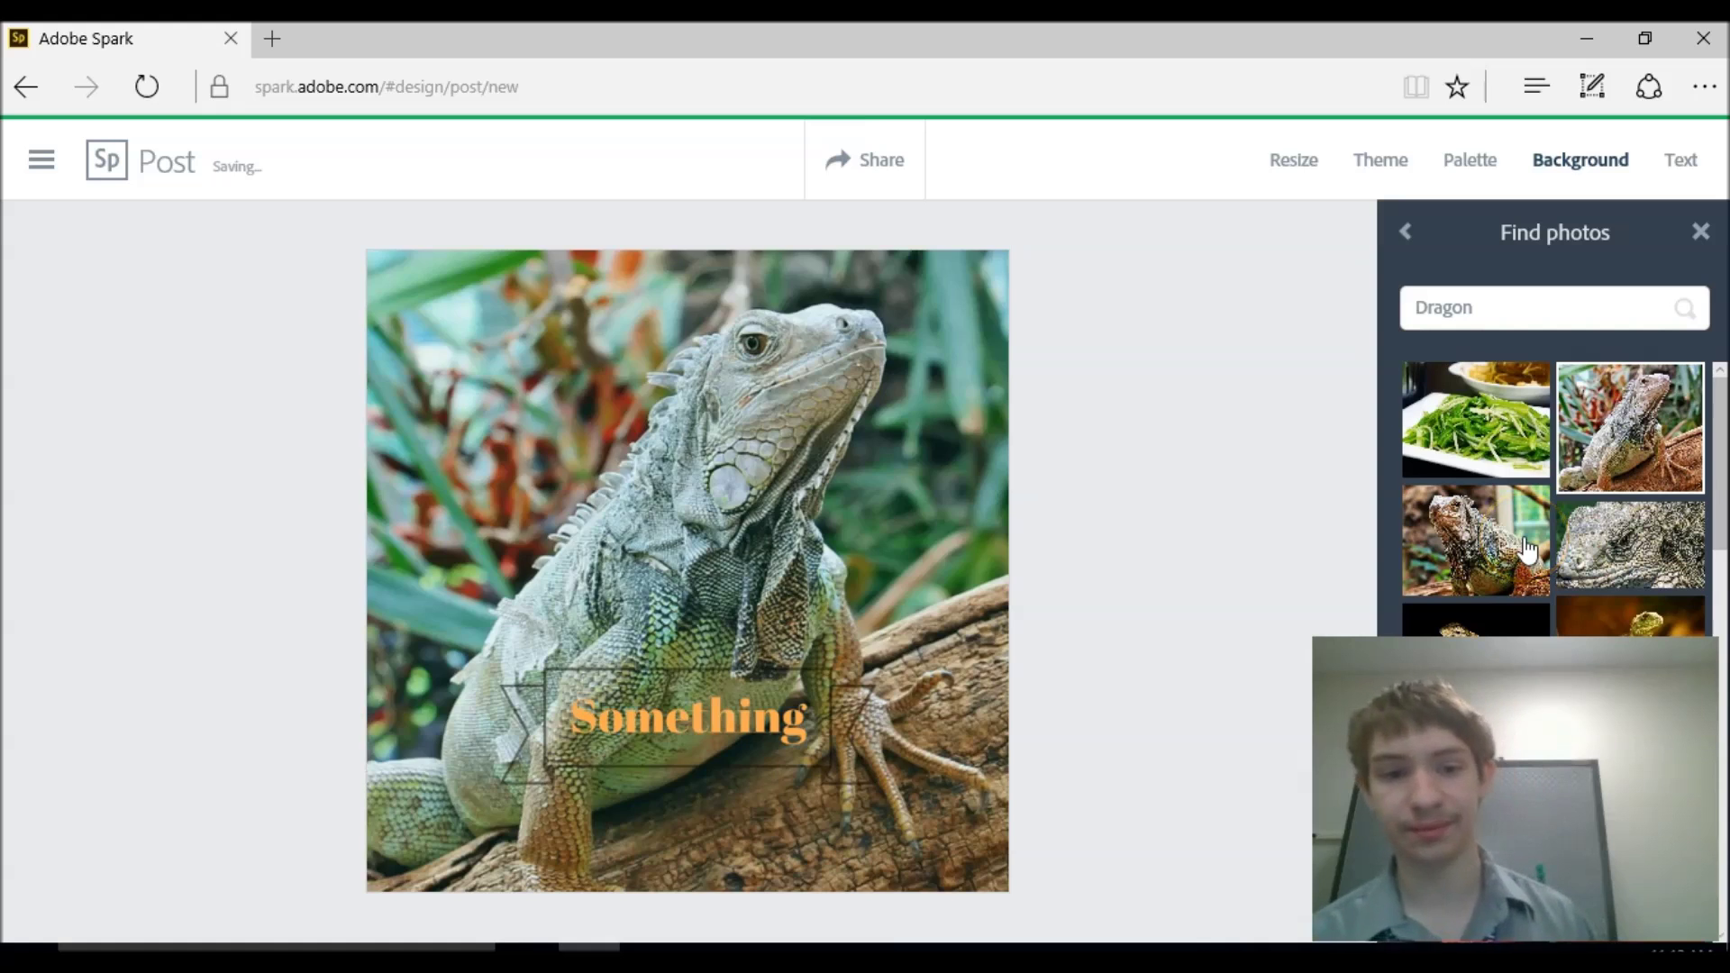
left_click(1671, 620)
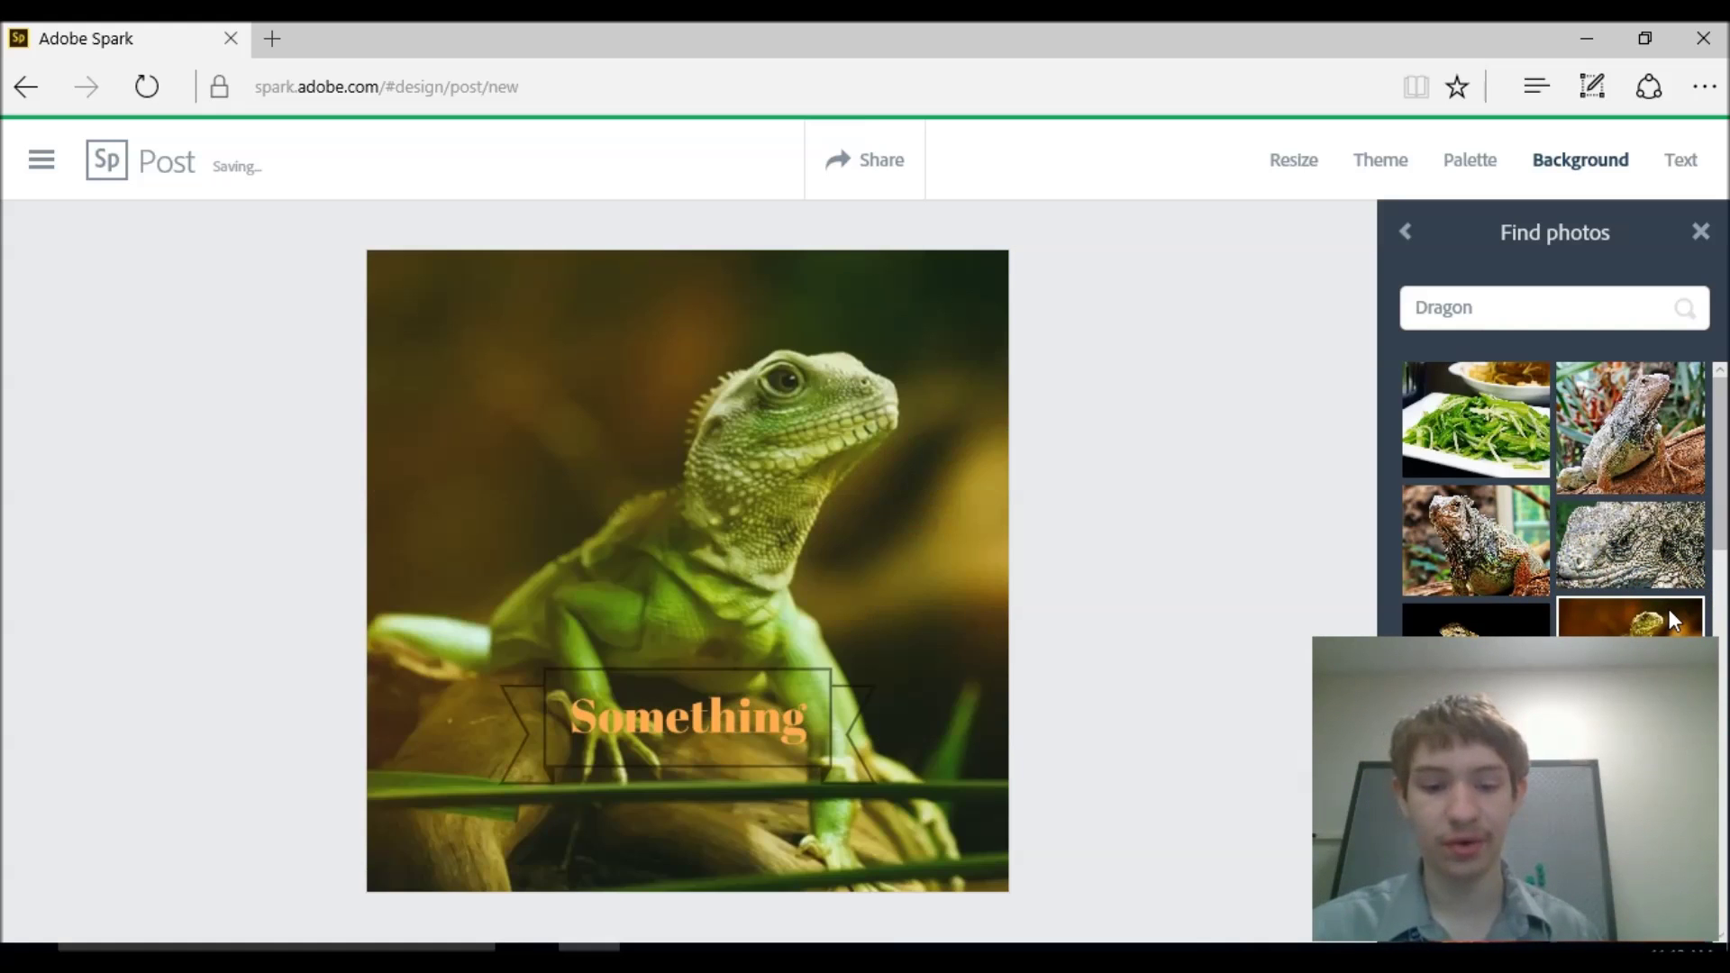
left_click(1645, 440)
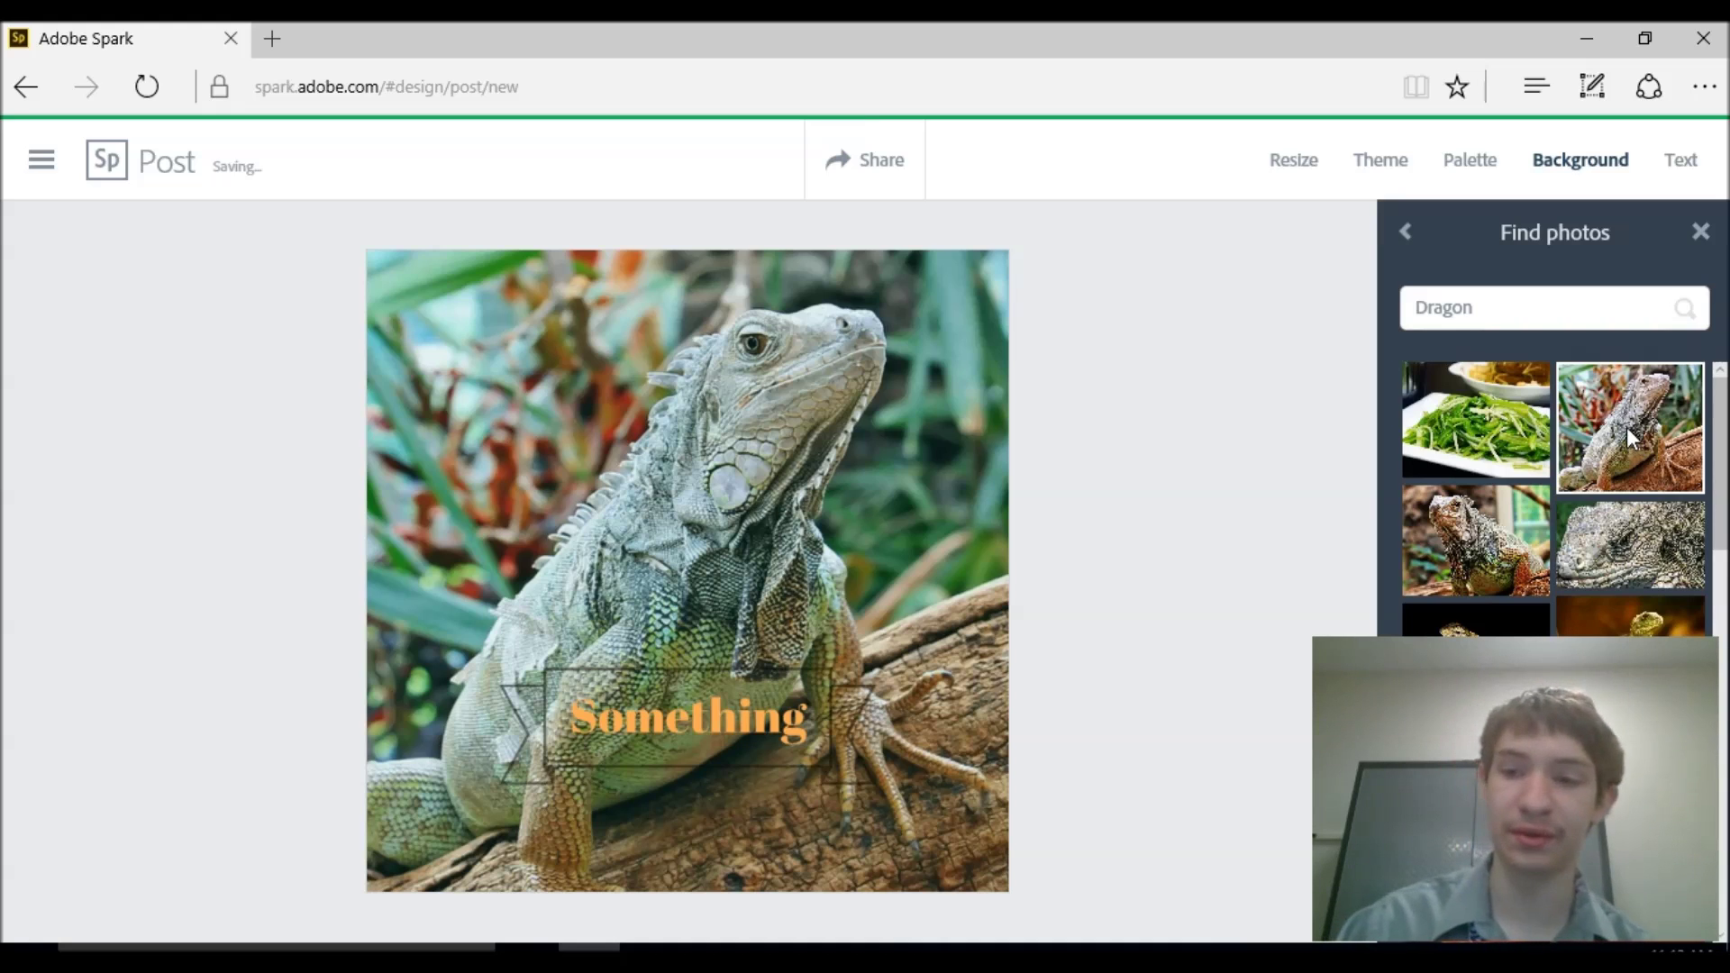
left_click(1405, 229)
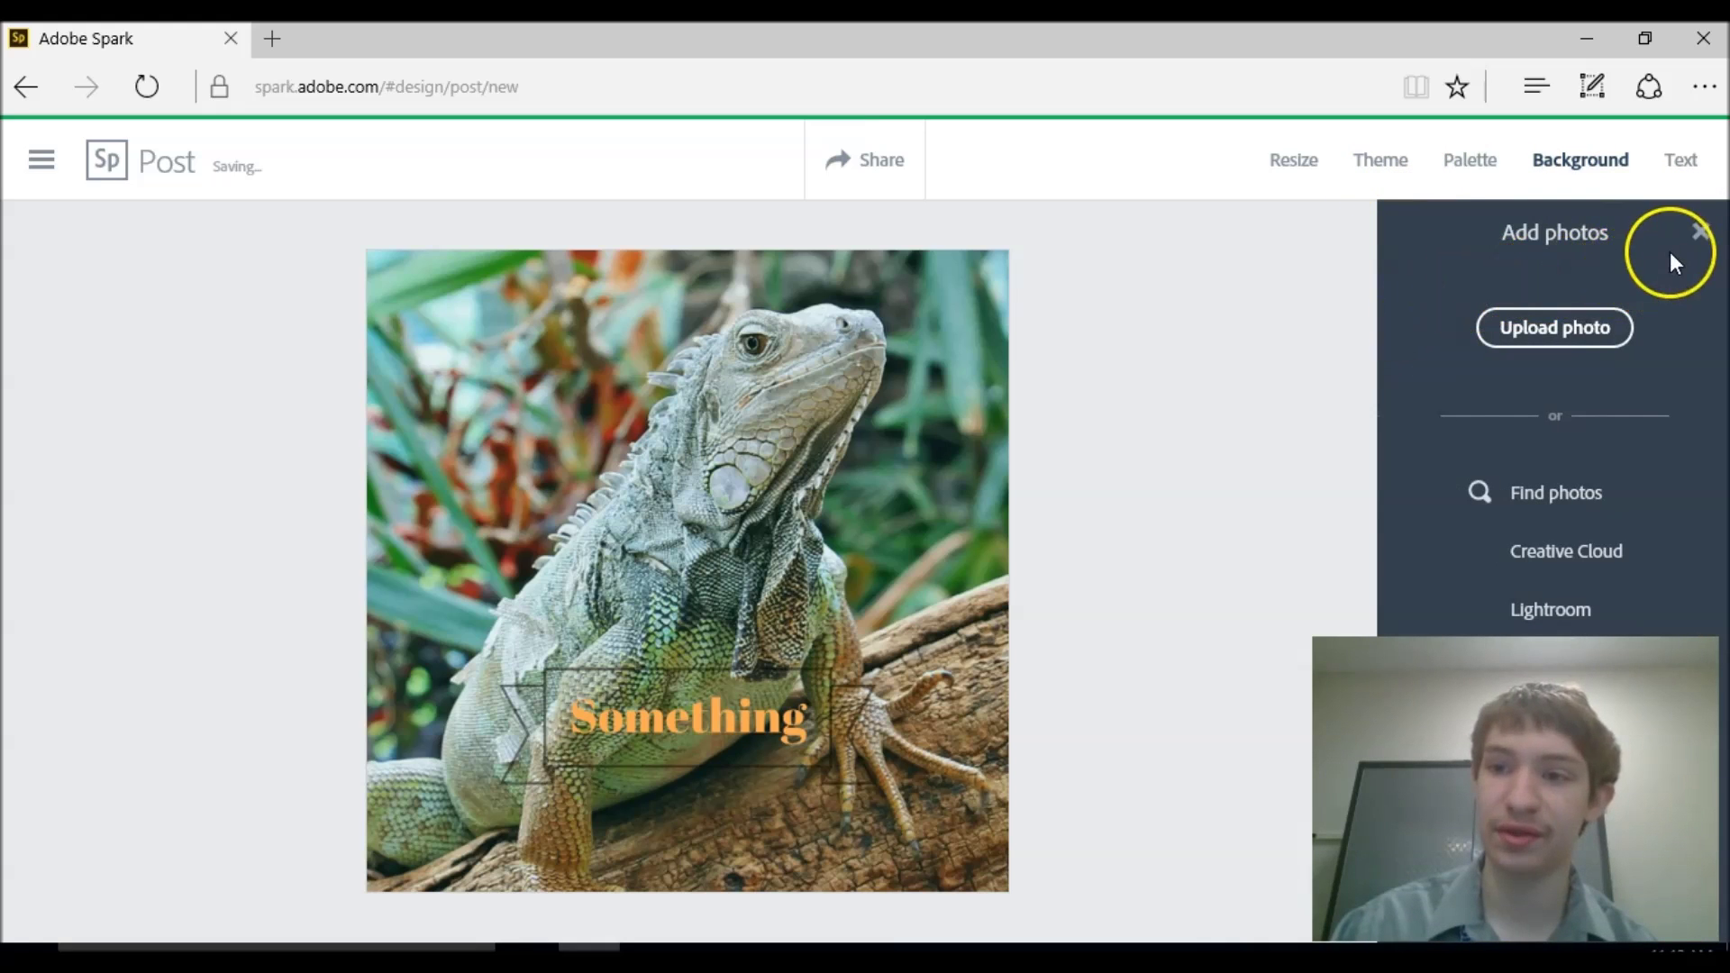
left_click(1699, 232)
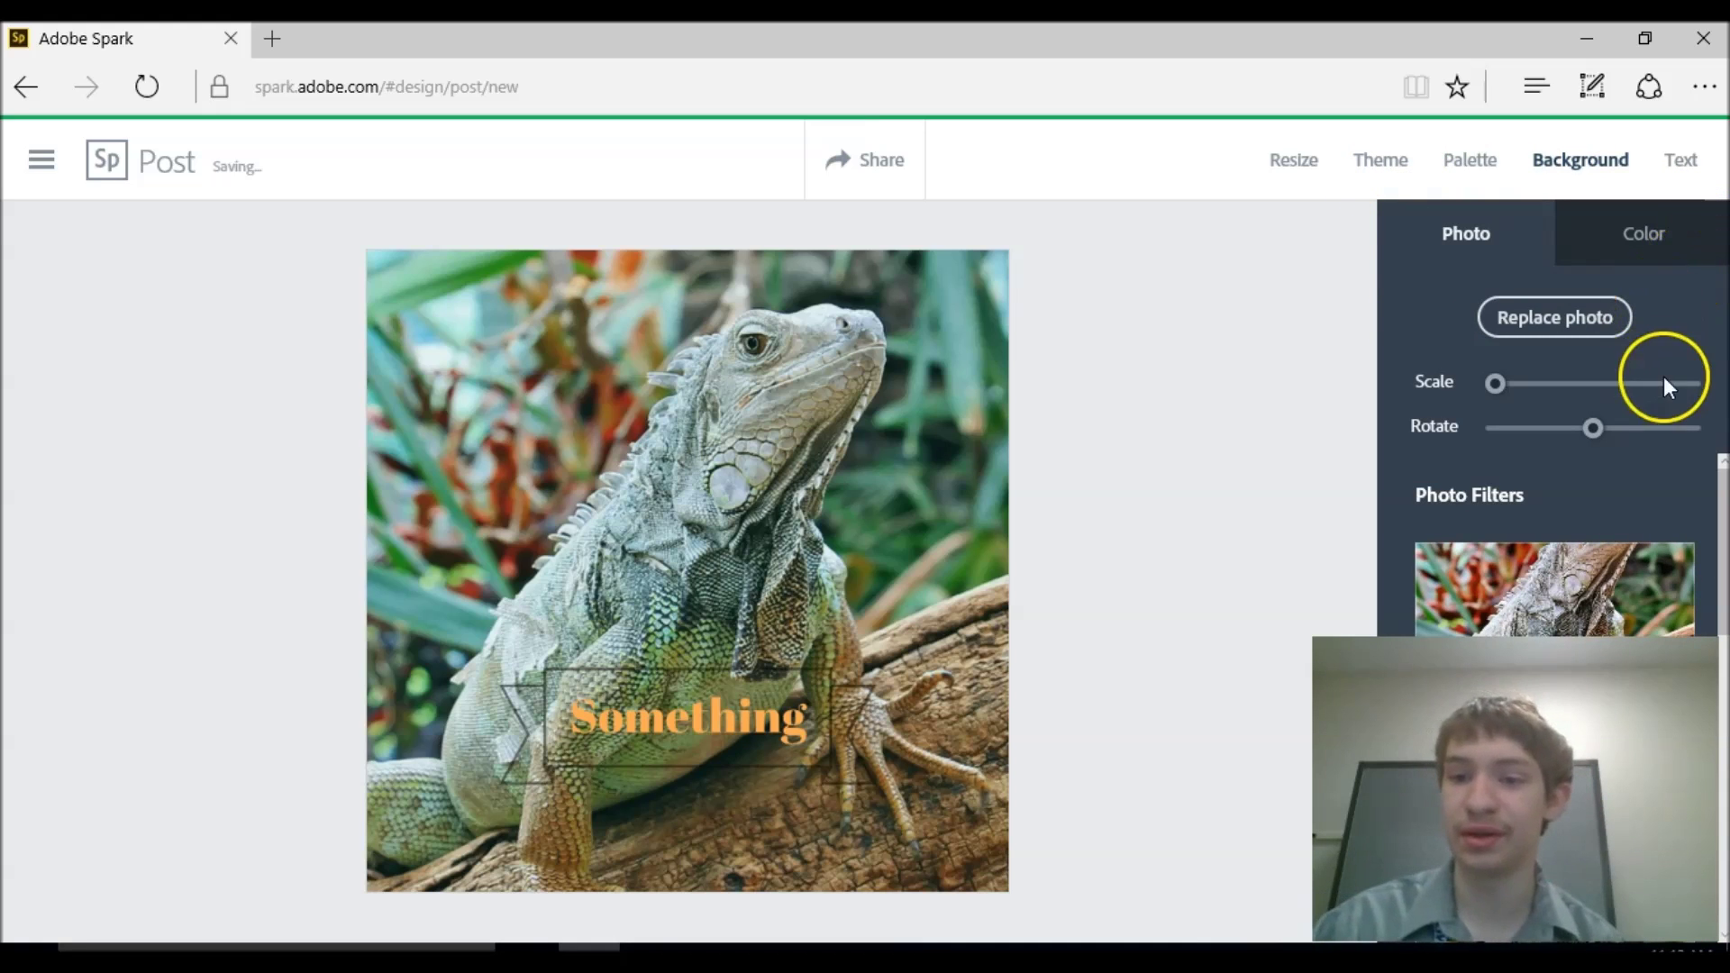
Scale up the iguana photo and drag it so its head and eye fill the post
left_click_drag(1494, 385, 1586, 390)
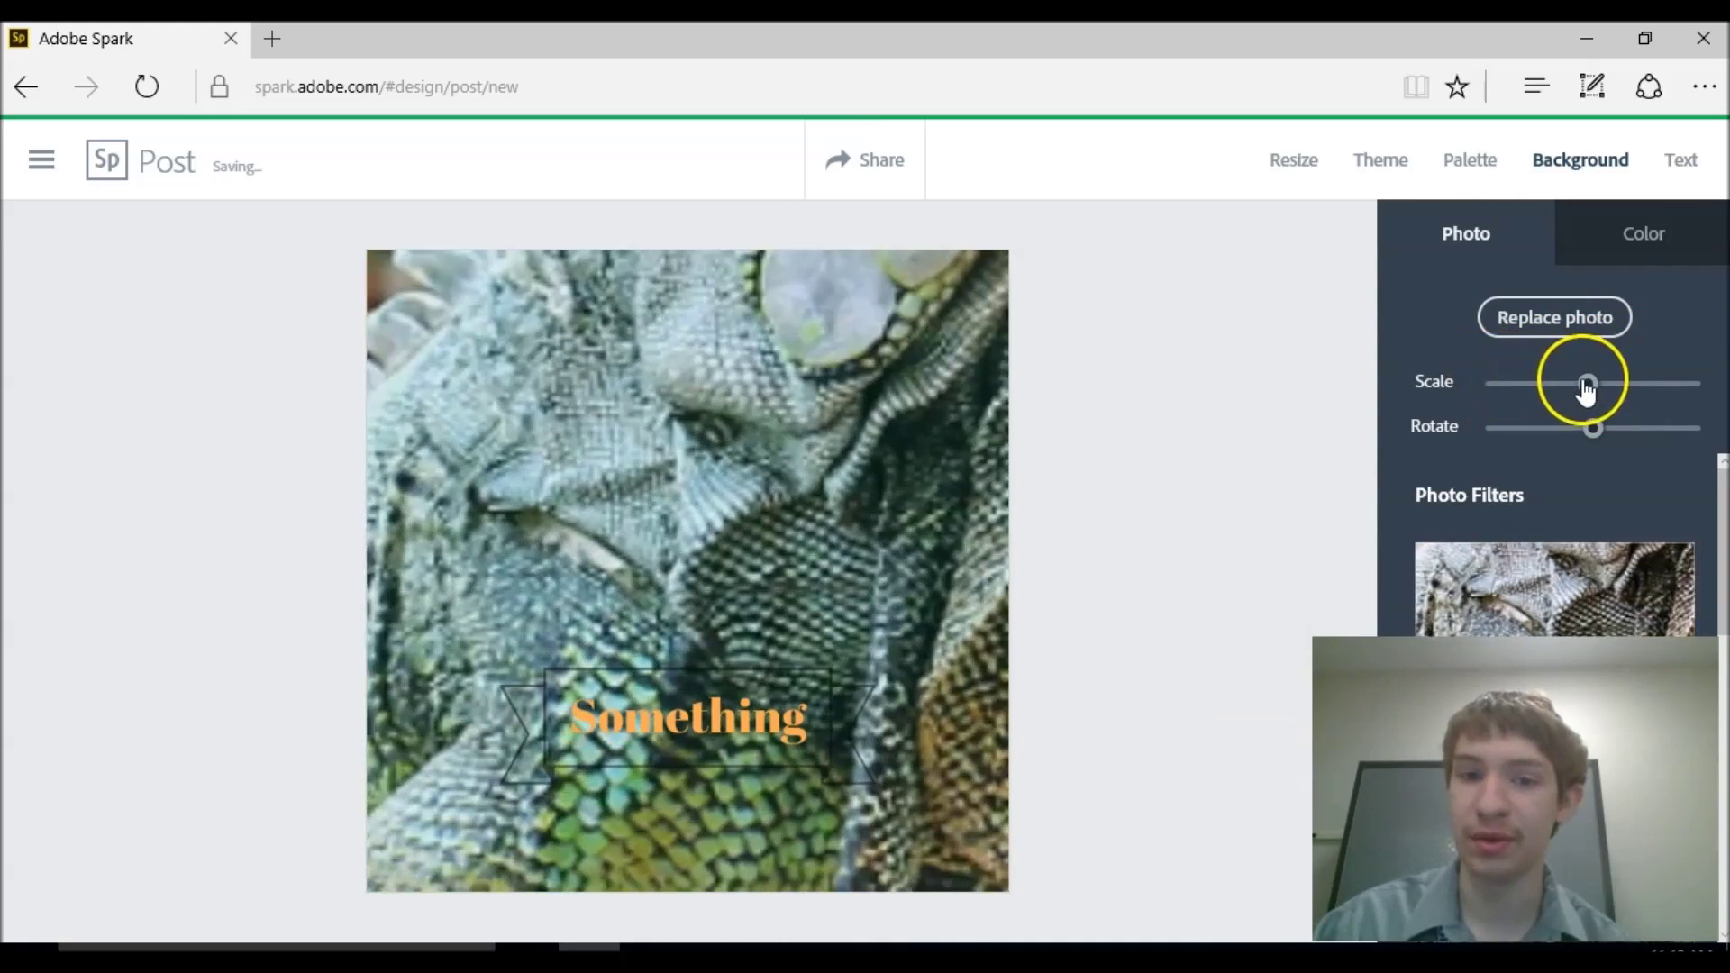
left_click(771, 439)
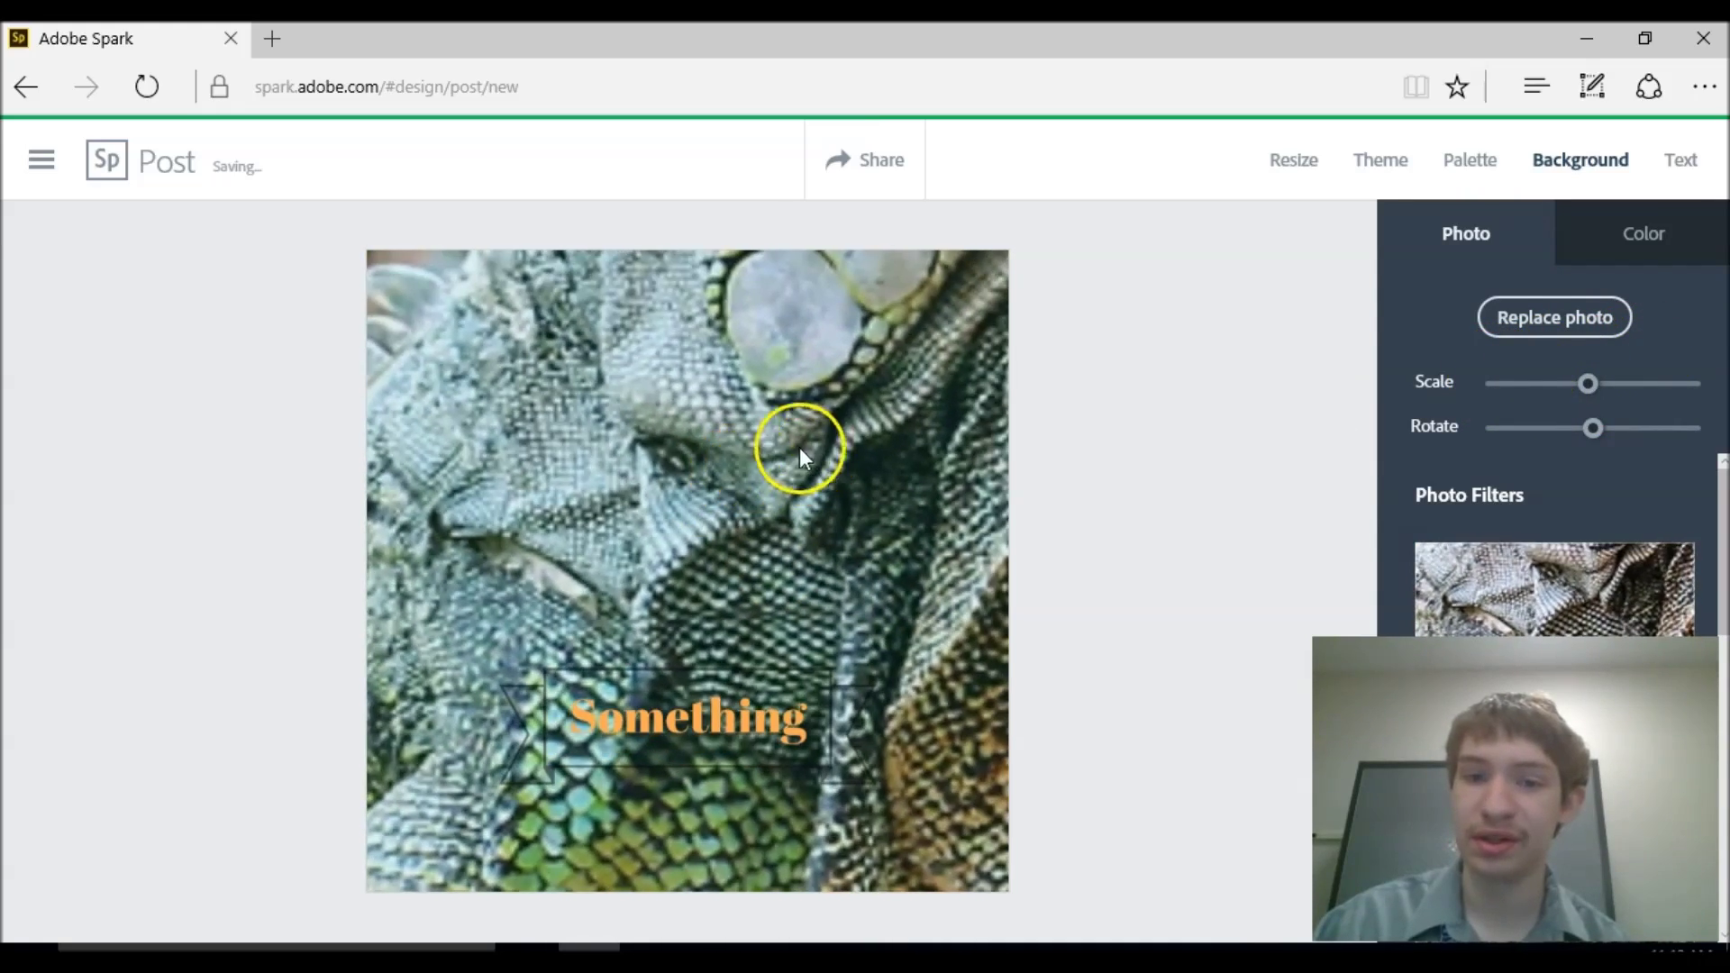
left_click_drag(801, 454, 509, 901)
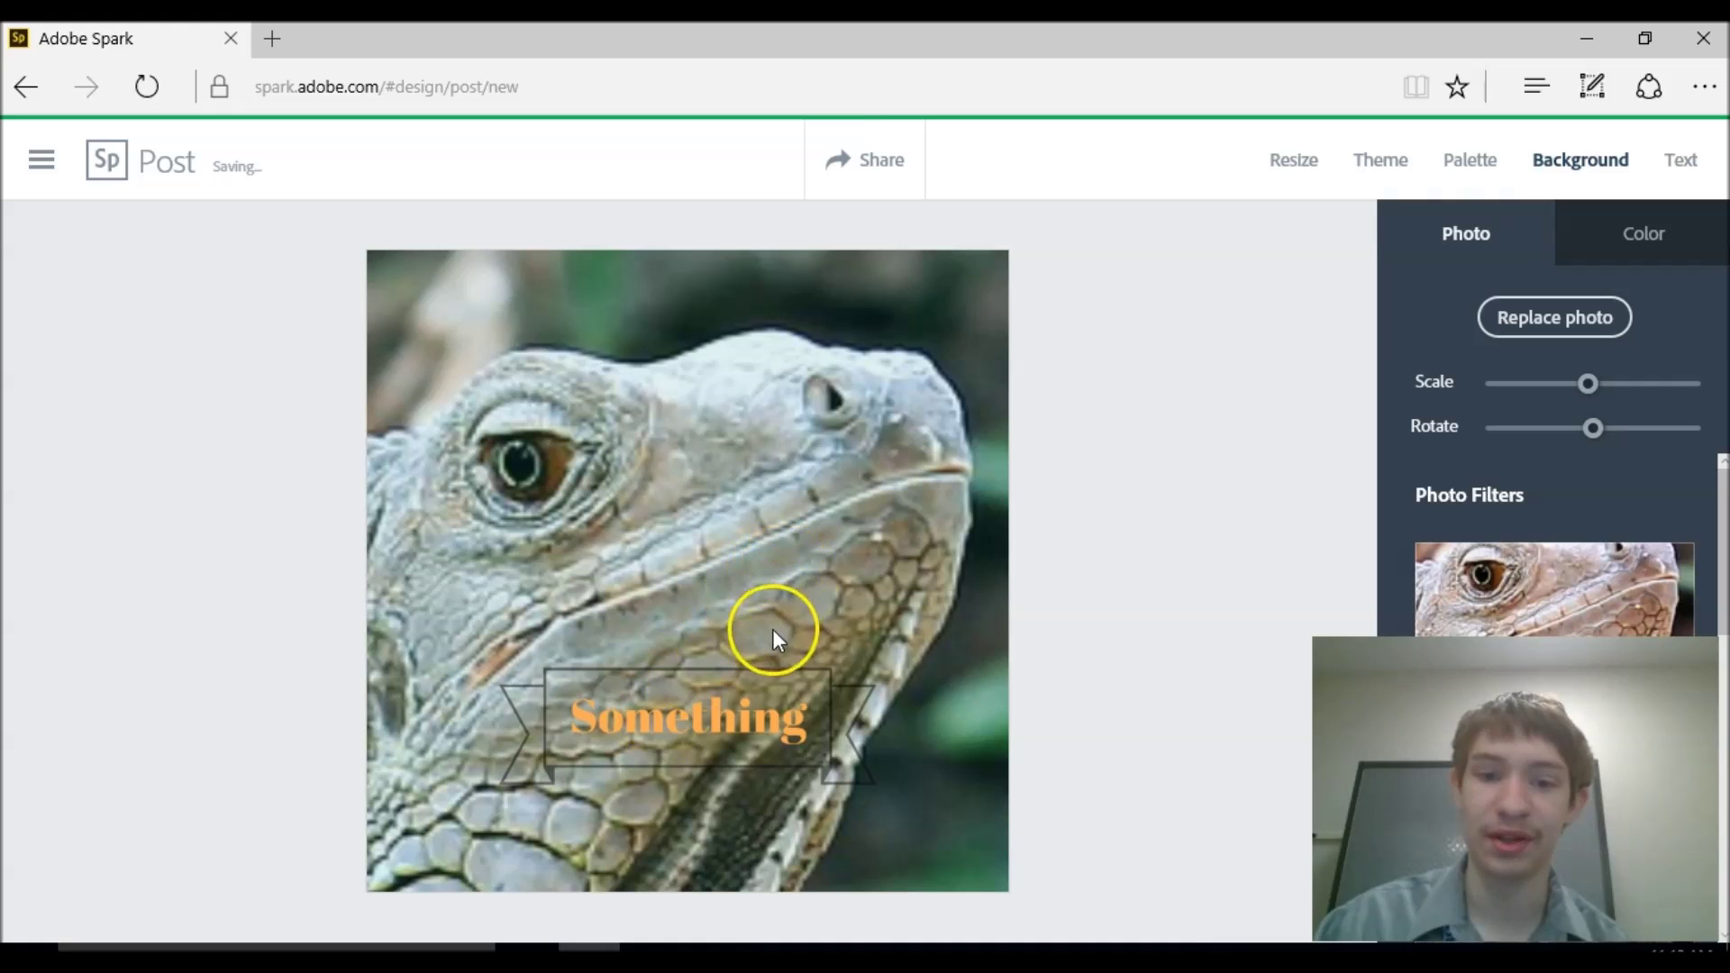
left_click_drag(892, 462, 672, 715)
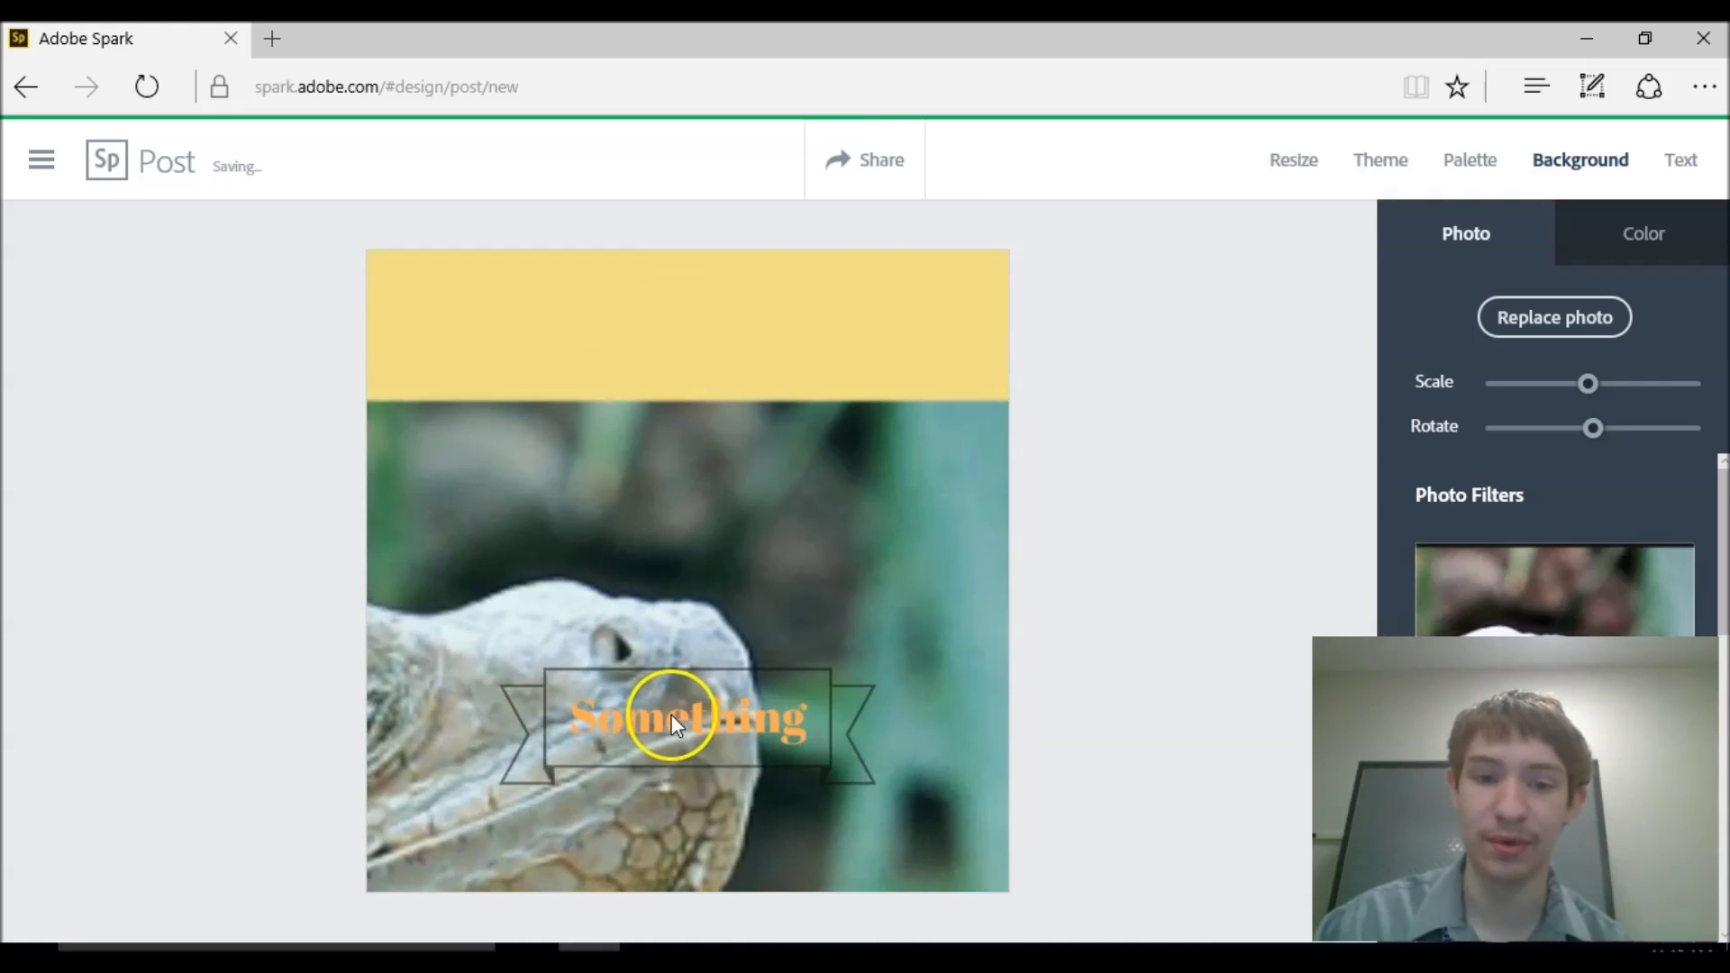
left_click_drag(754, 607, 921, 458)
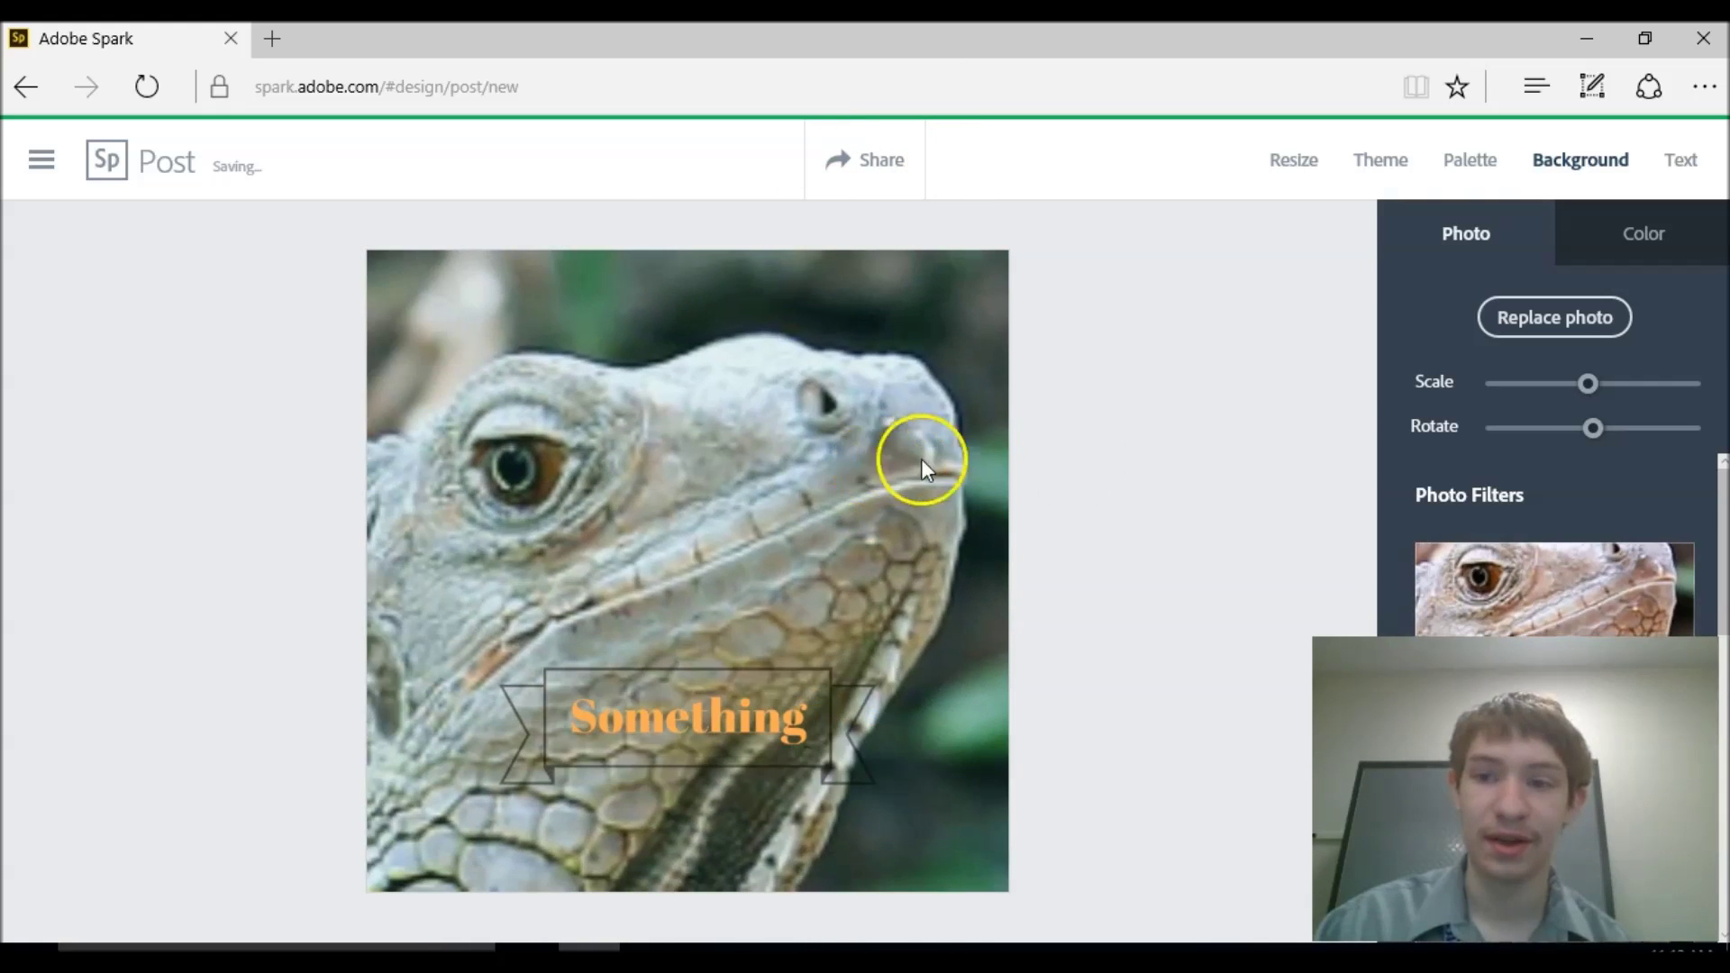
Try the Shiro, Montlake and Magnolia filters on the iguana background photo
scroll(1702, 558, "down", 1)
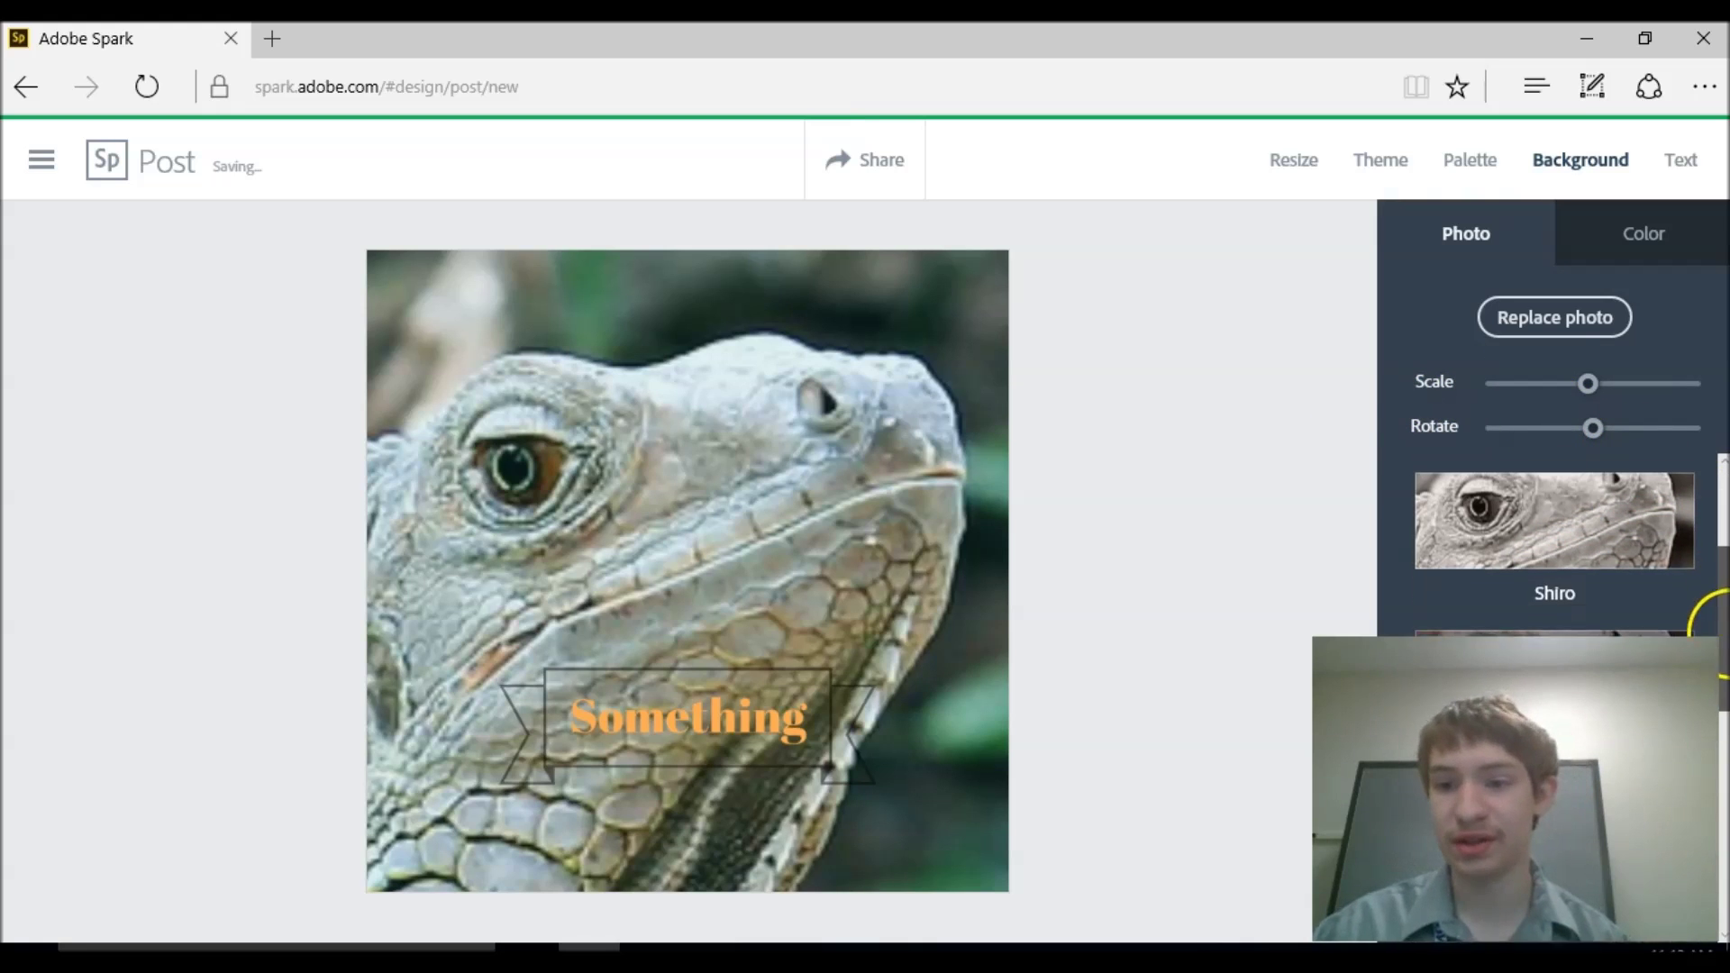
scroll(1555, 541, "down", 1)
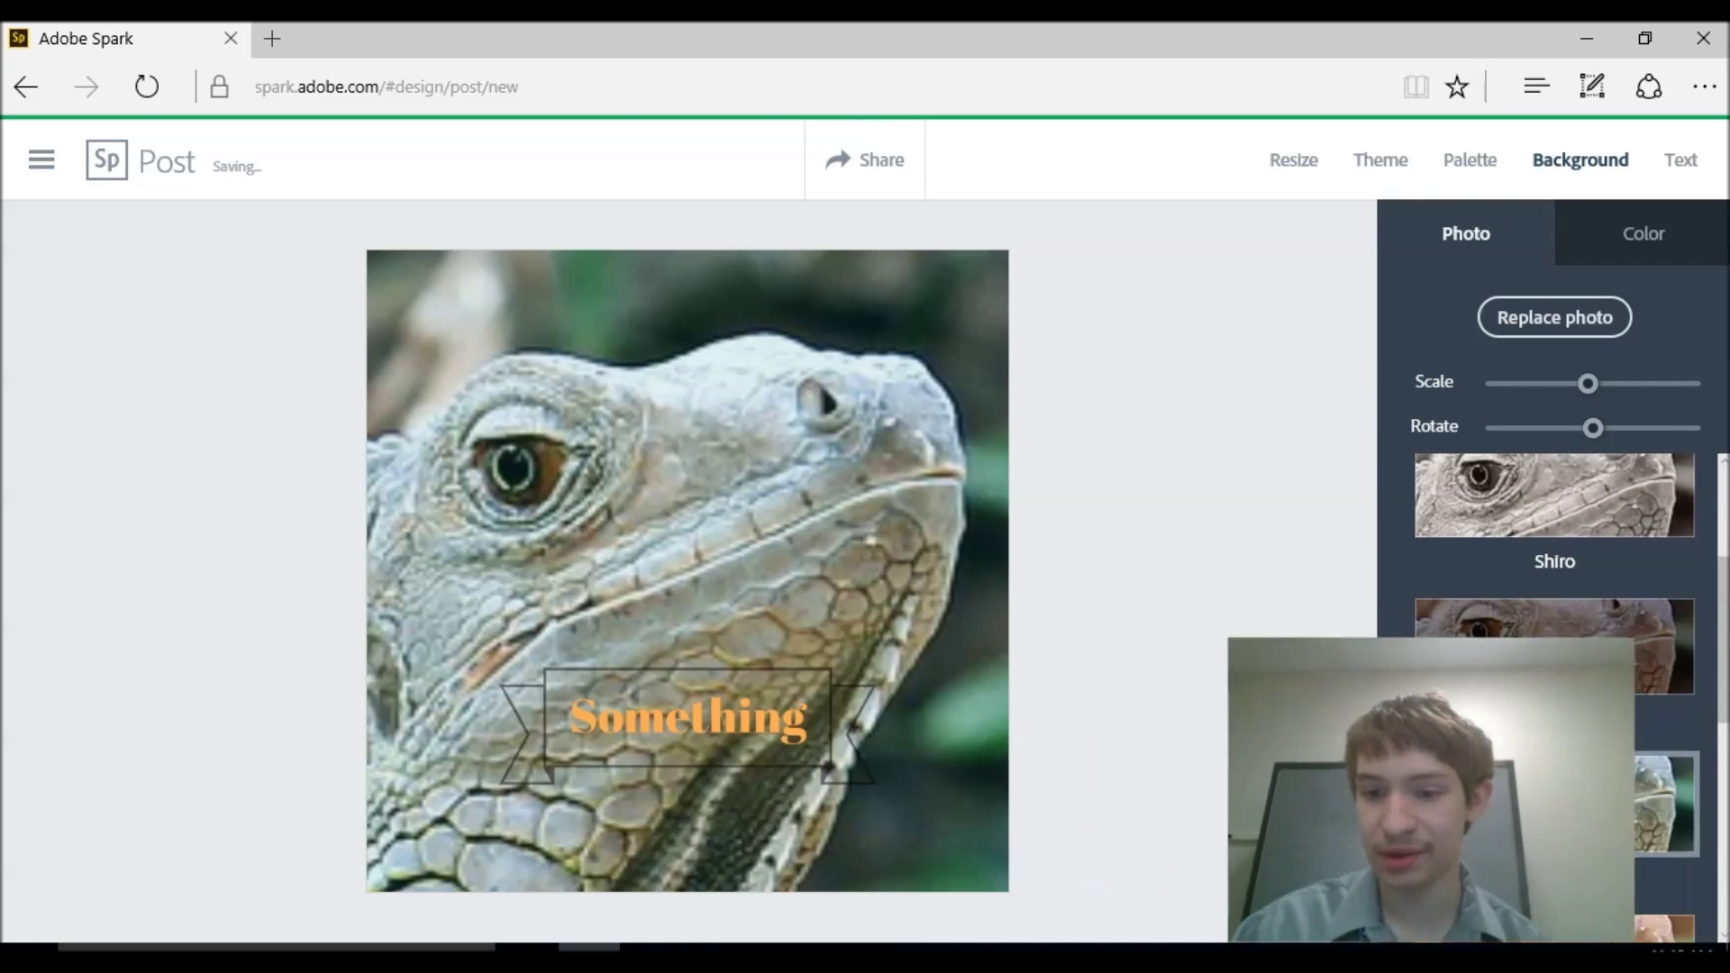
left_click(1600, 509)
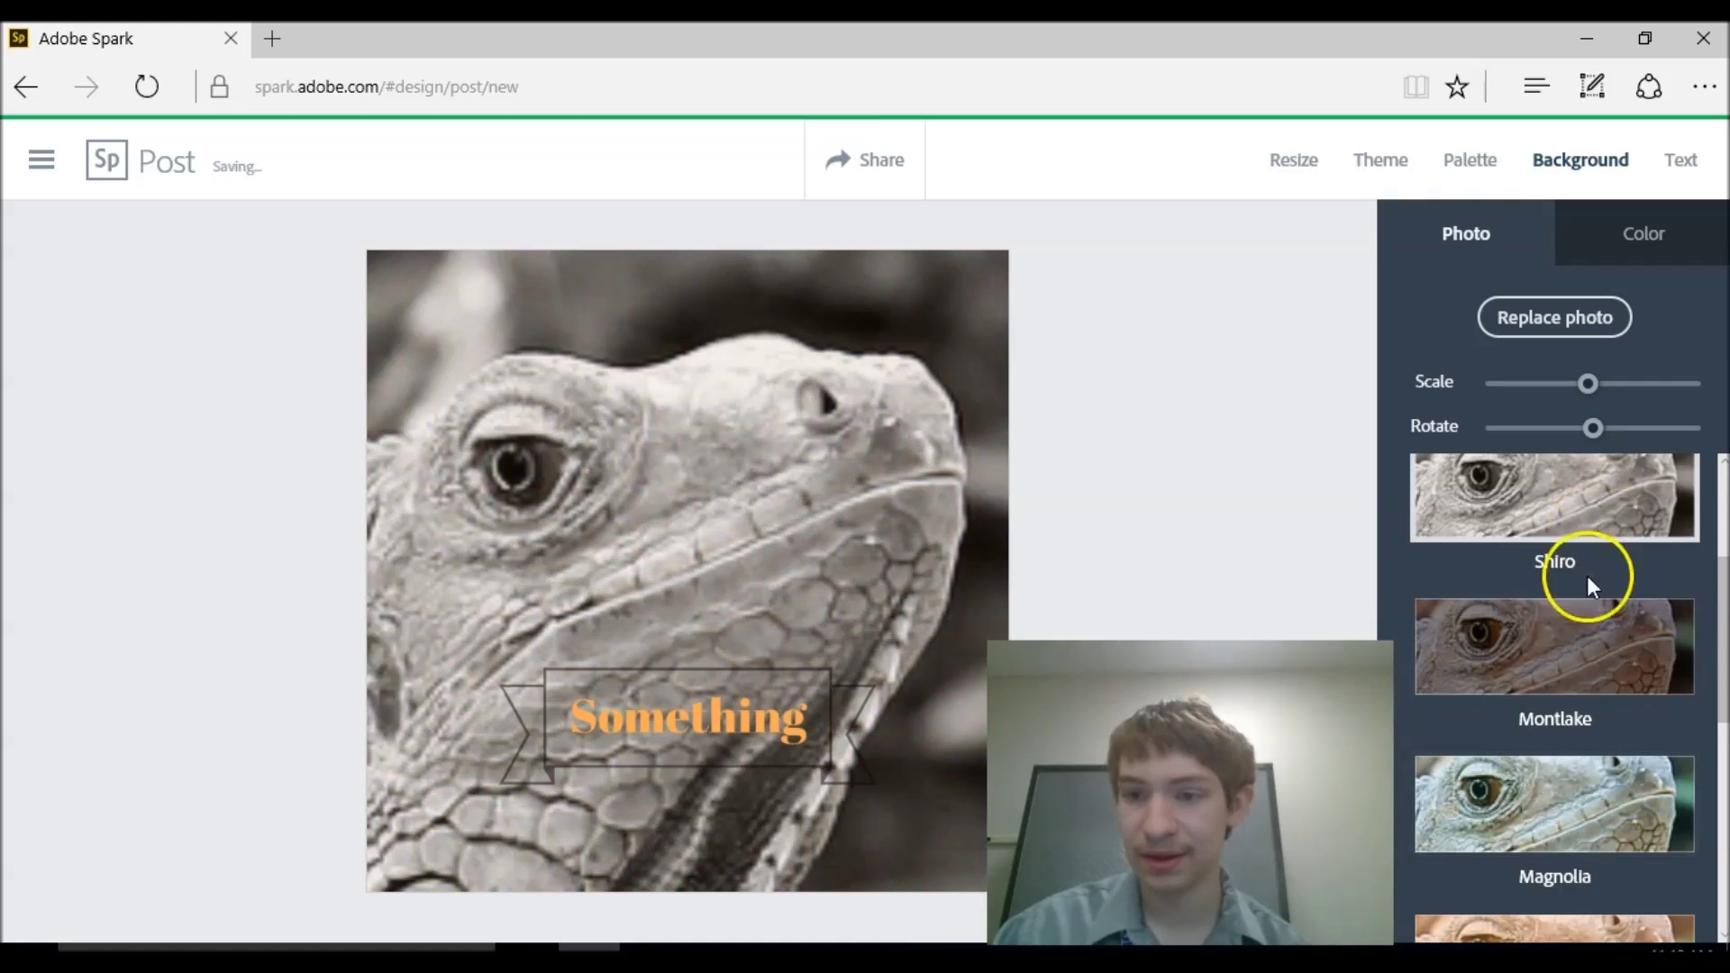
left_click(1588, 667)
left_click(1633, 786)
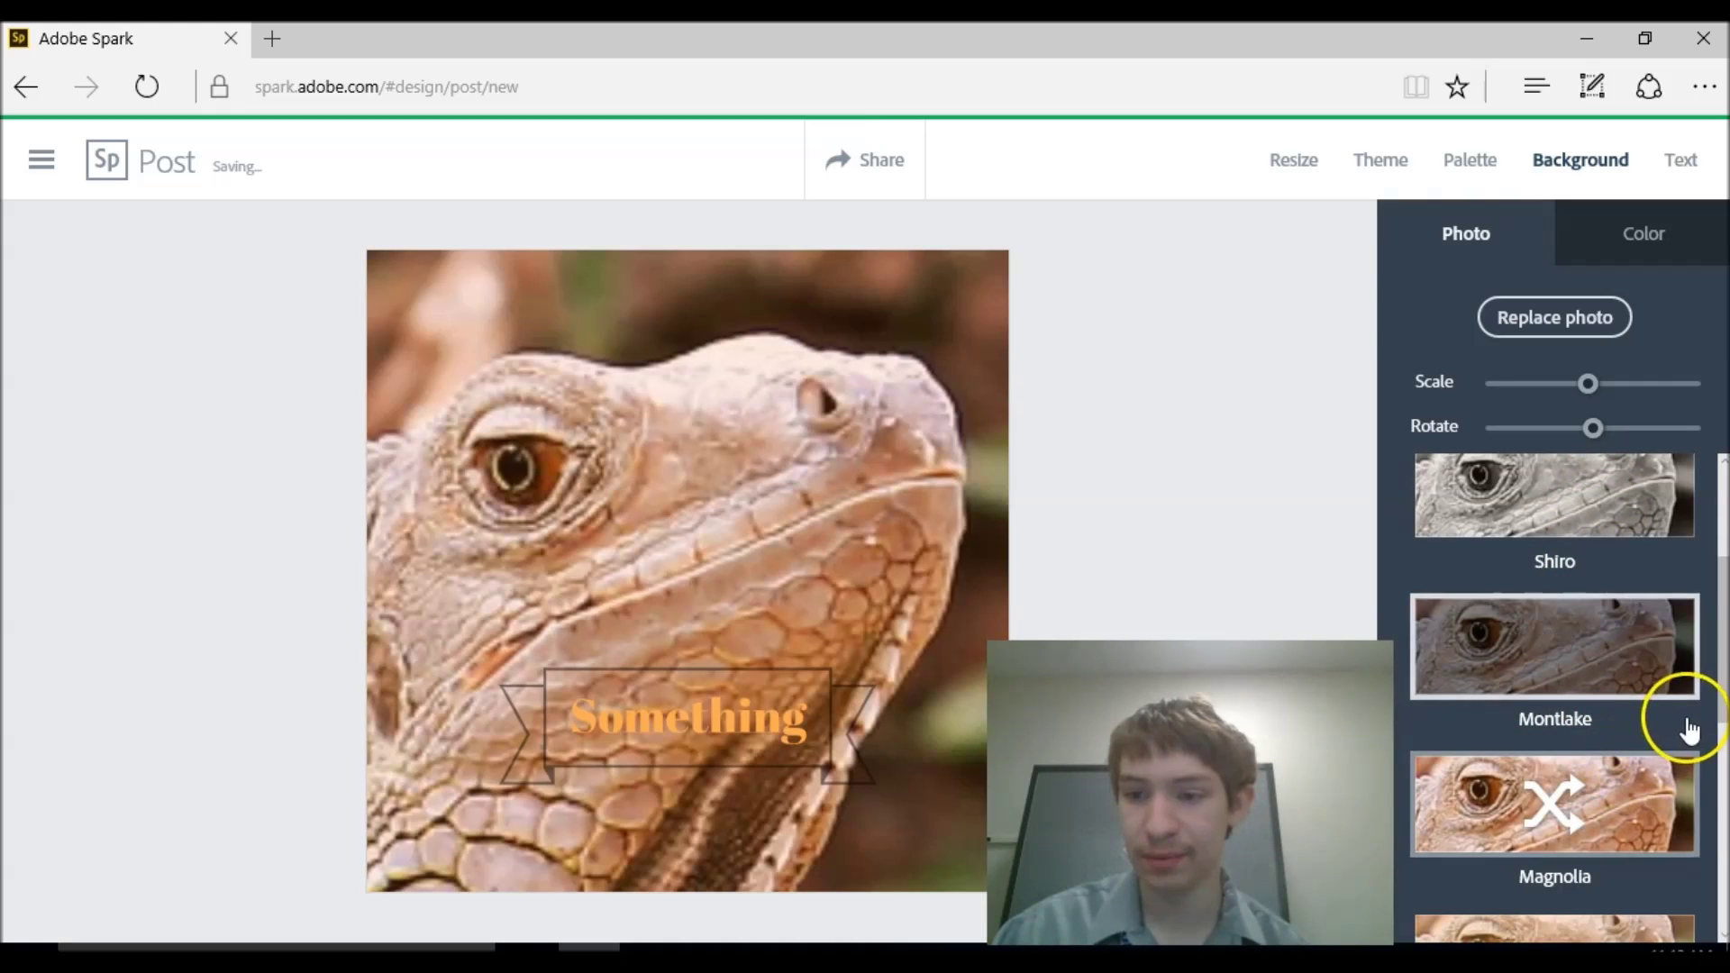
Try the Theo and Marion filters, then settle on black-and-white Shiro and show colour choices
left_click_drag(1719, 698, 1706, 896)
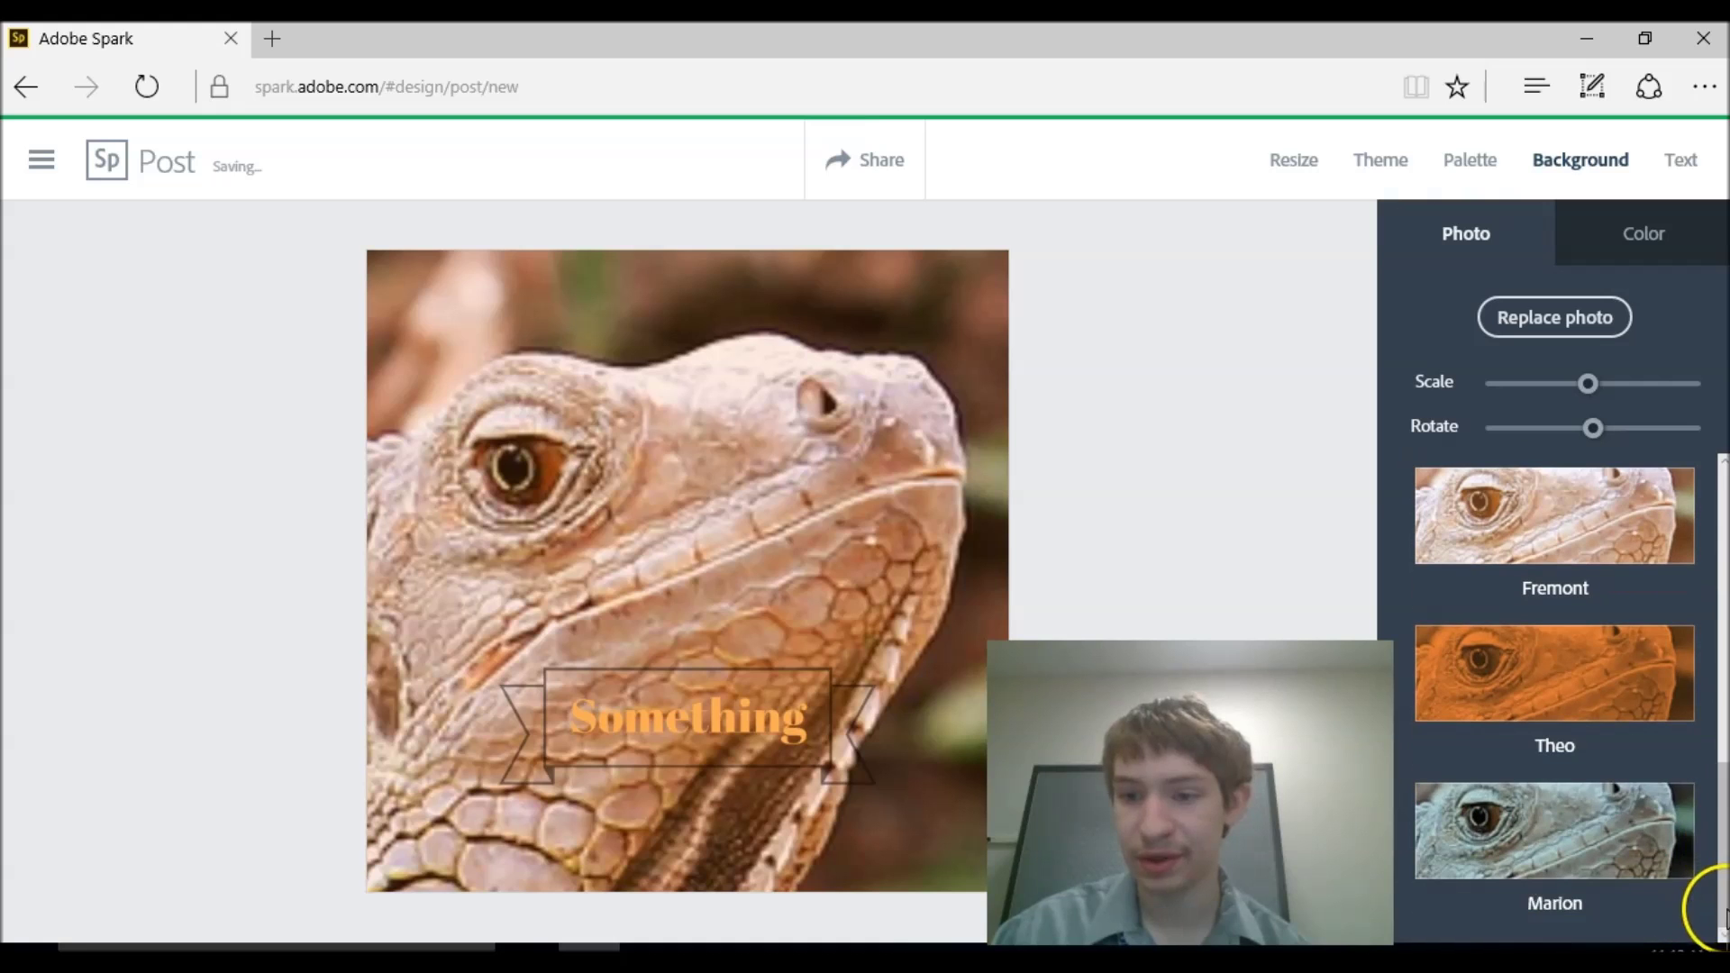
left_click(1566, 668)
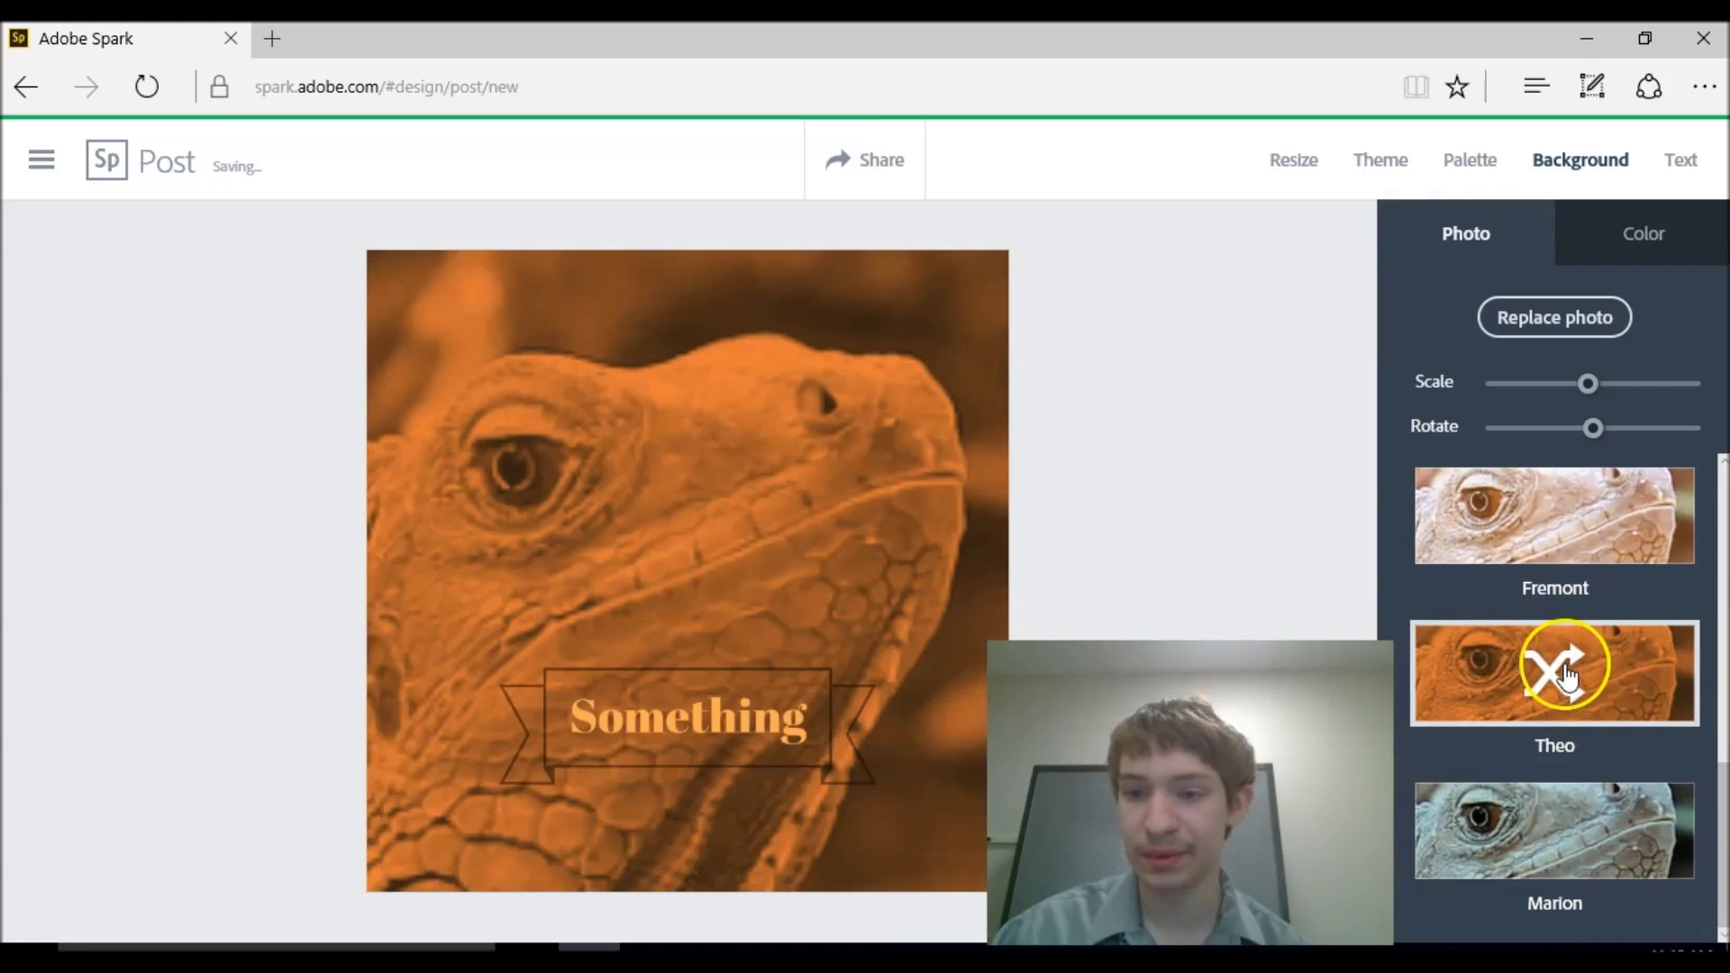
left_click(1572, 802)
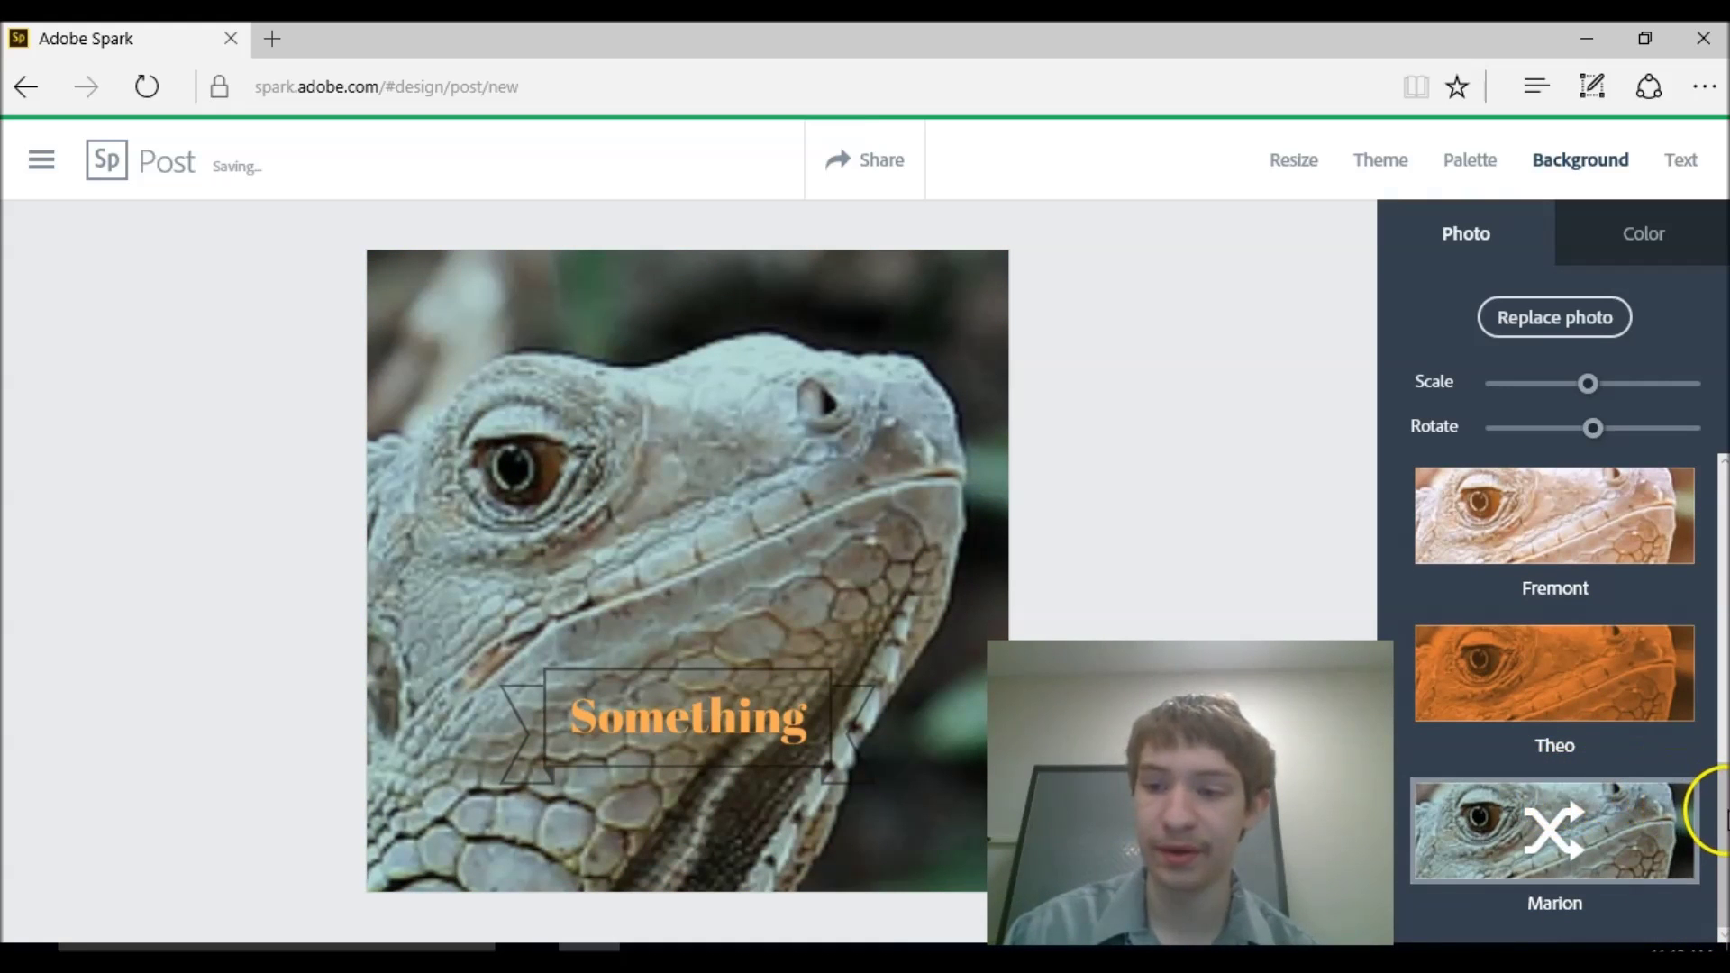
left_click_drag(1704, 804, 1719, 506)
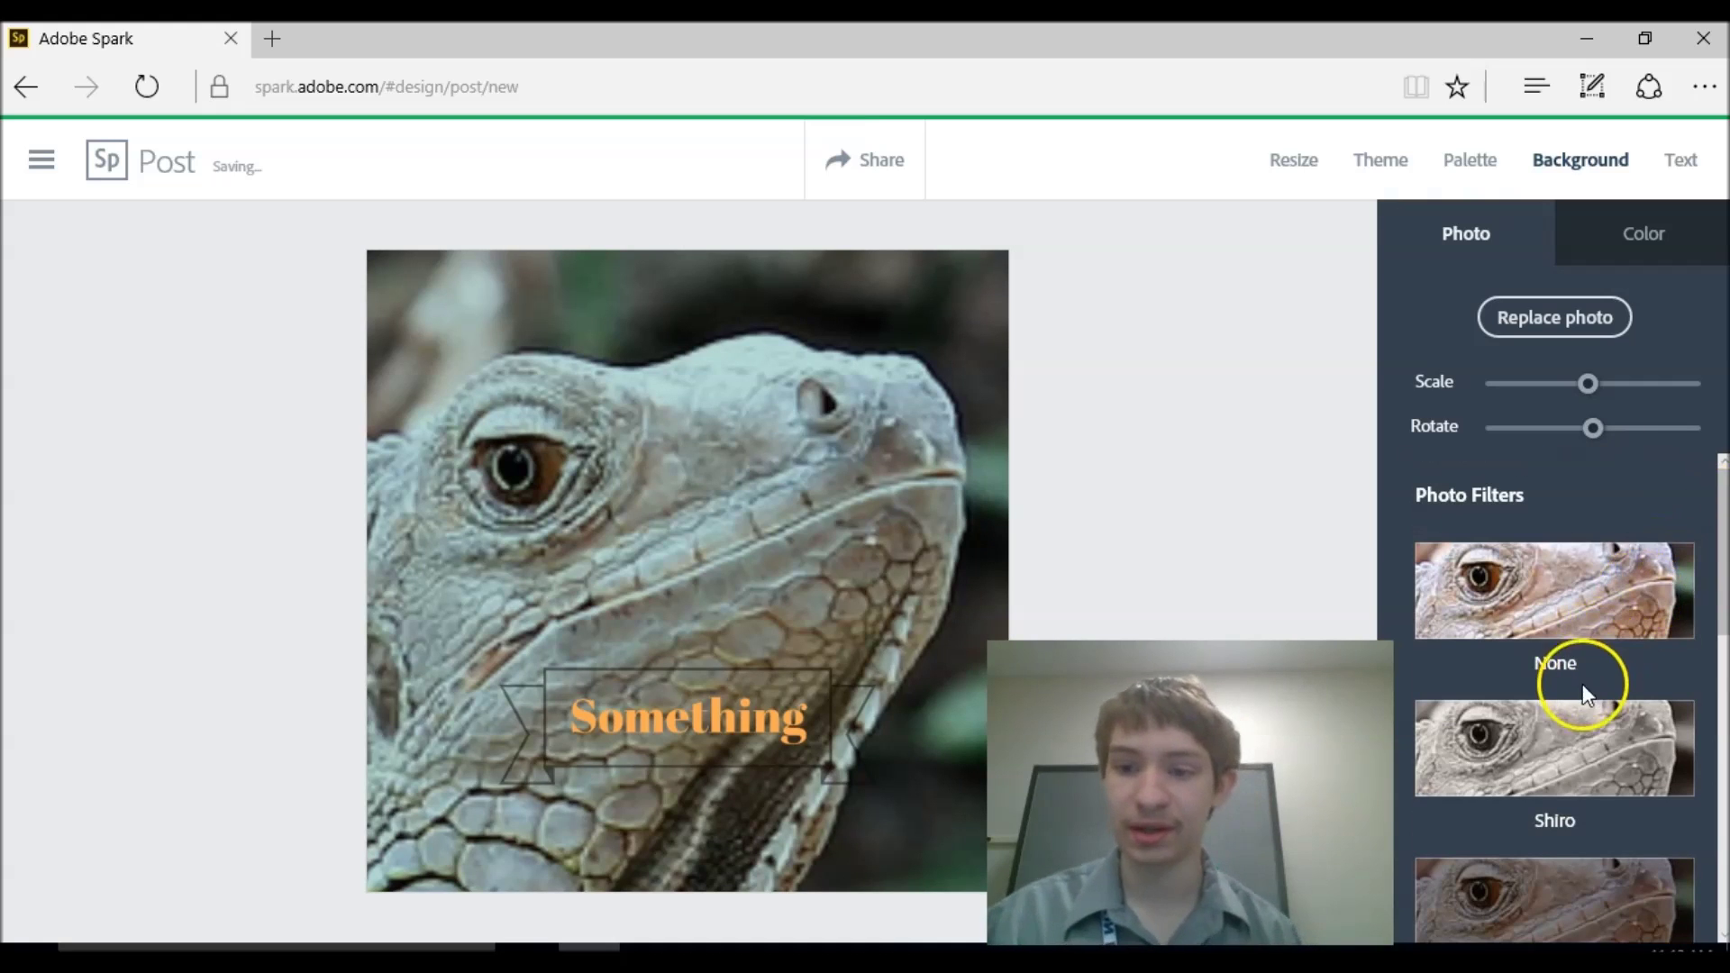
left_click(1559, 757)
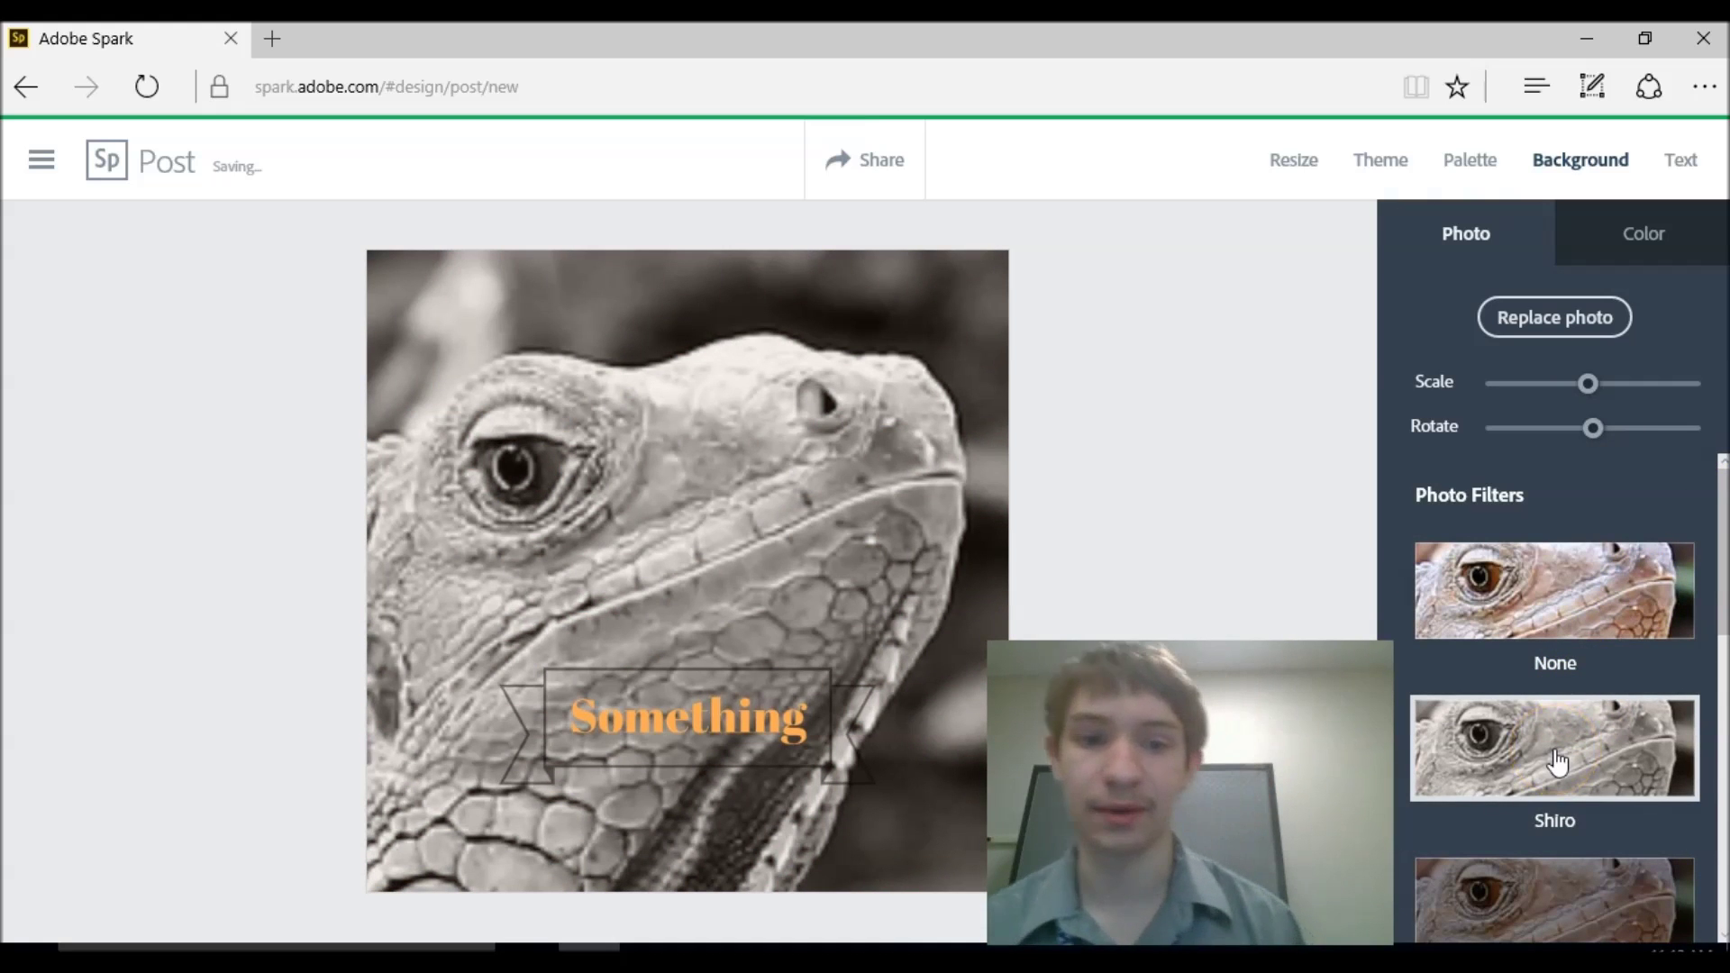
left_click(1506, 546)
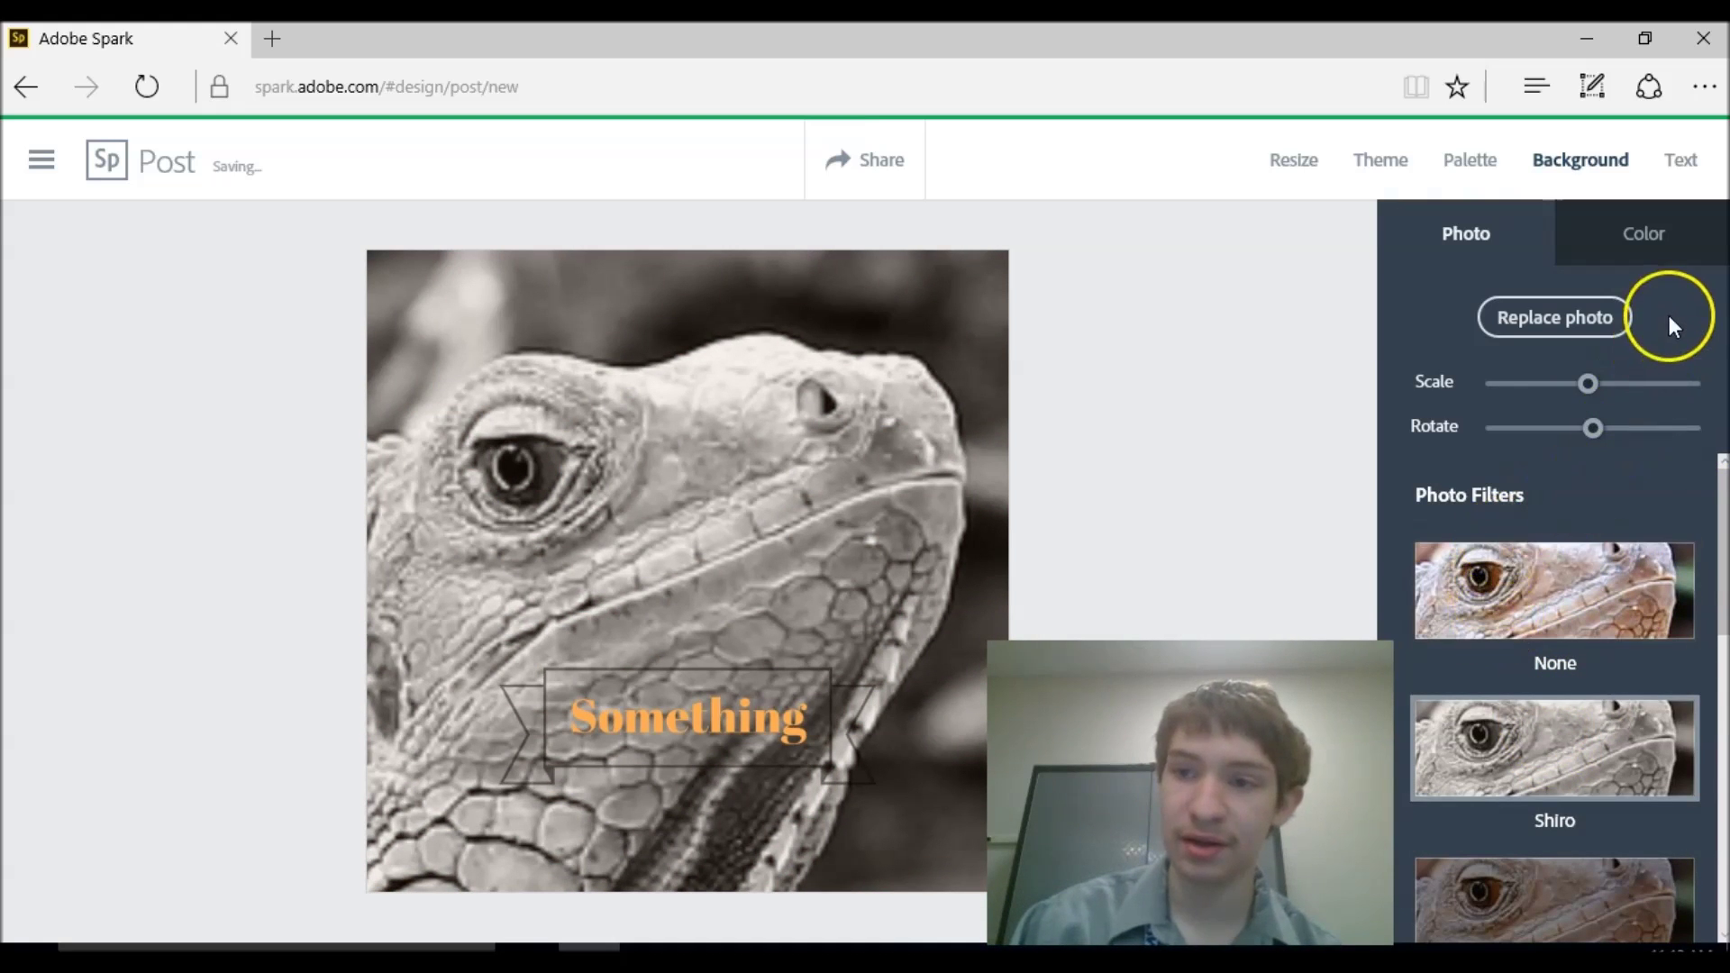
left_click(1663, 270)
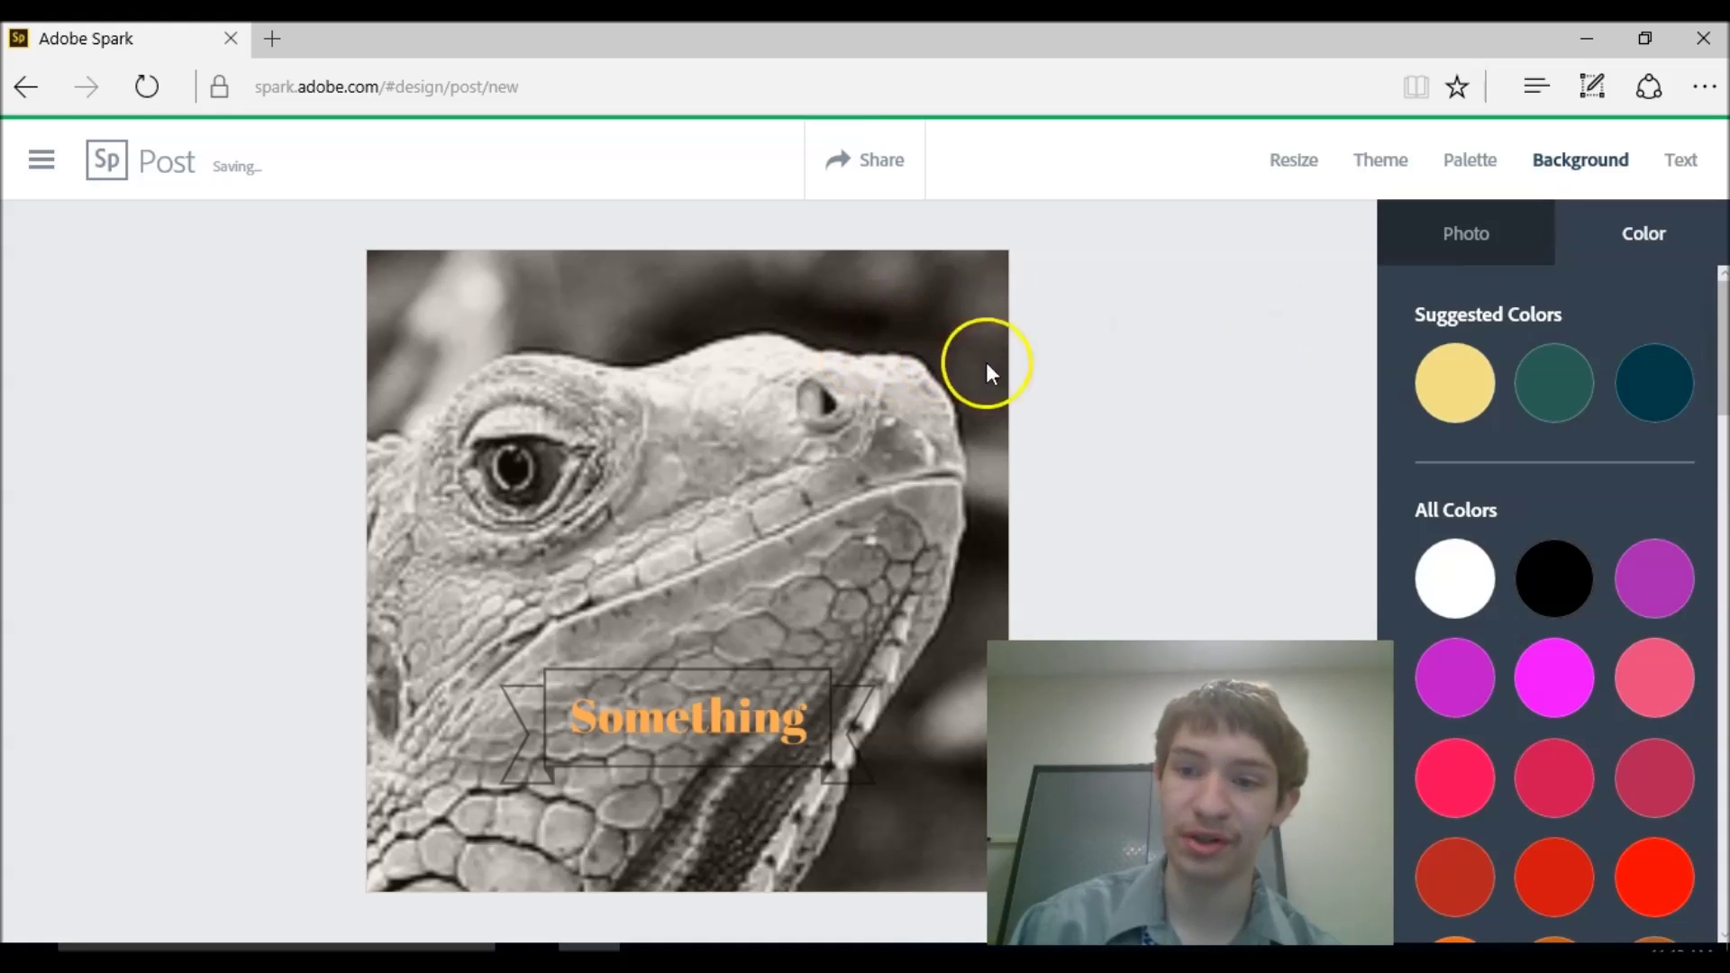
Replace the background photo with solid purple
left_click(1662, 585)
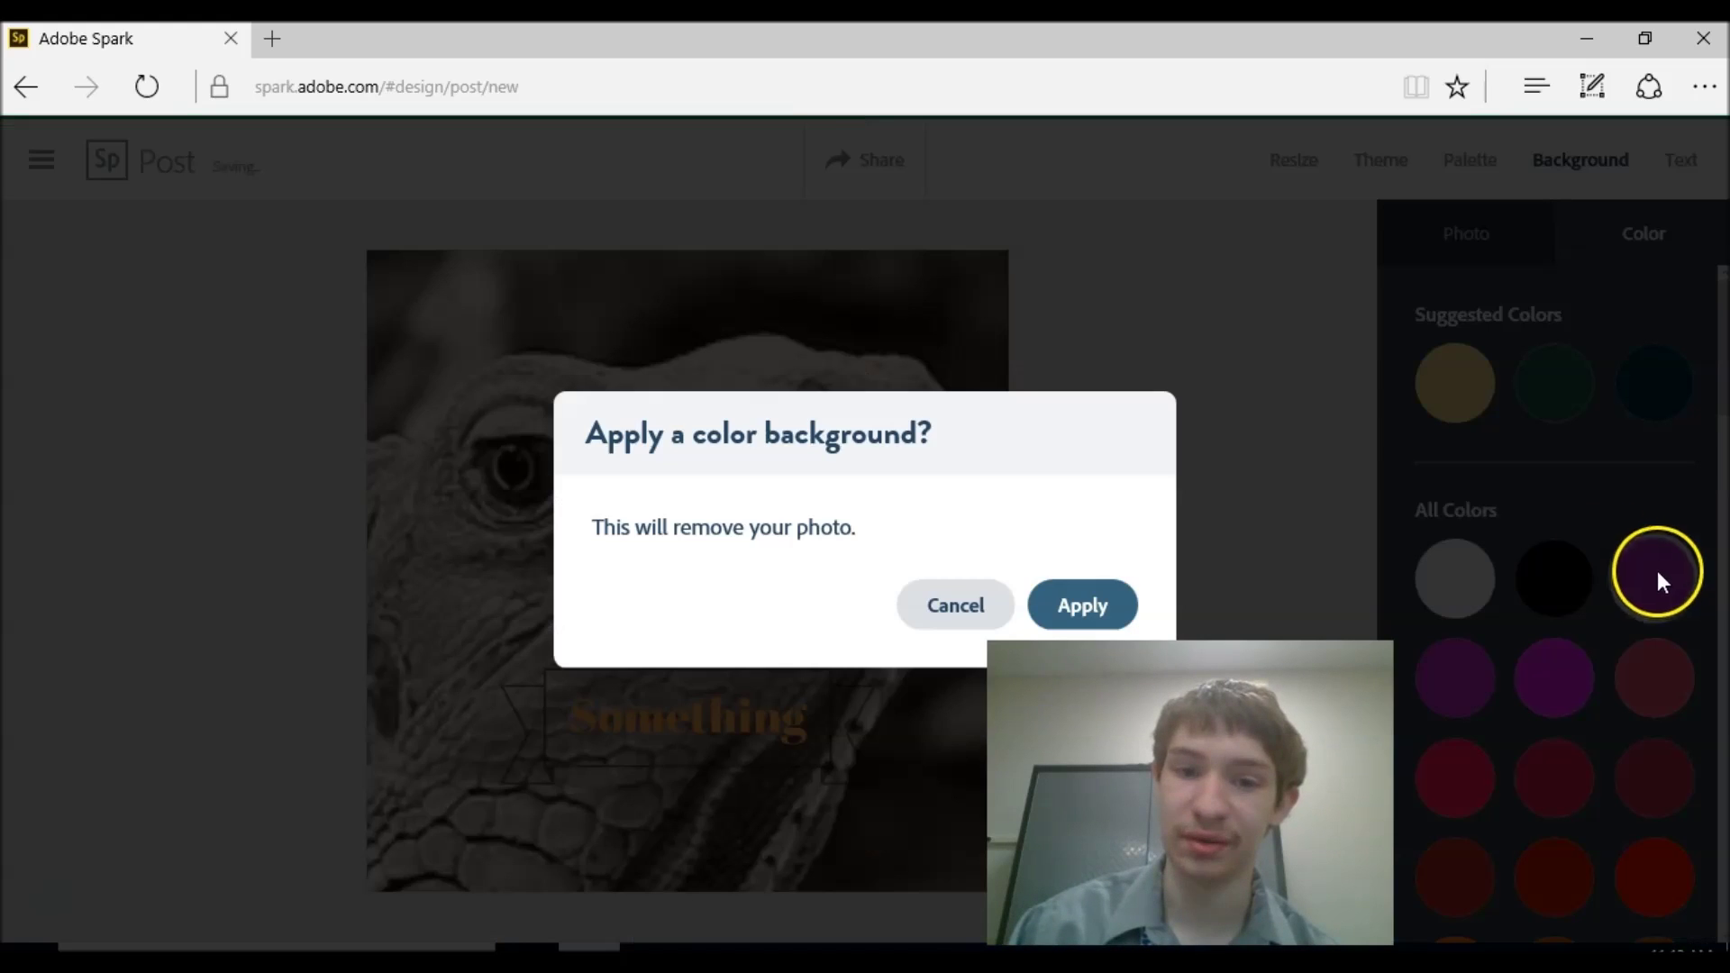
left_click(1082, 622)
left_click(1210, 97)
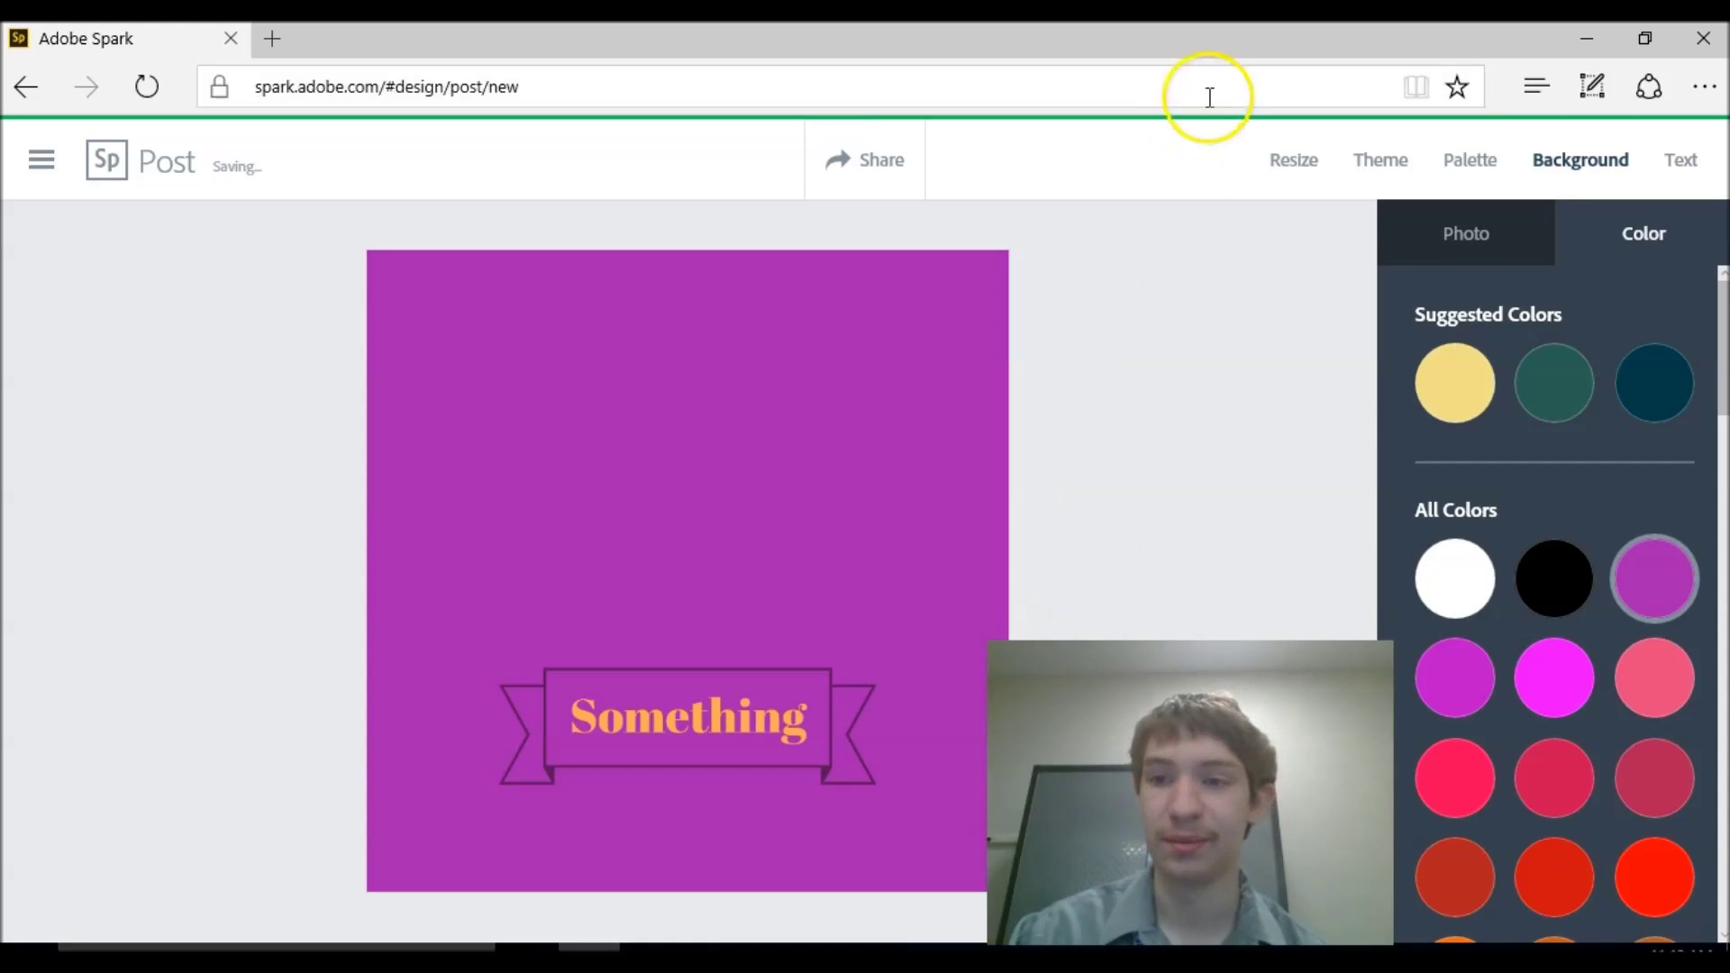
left_click(1647, 270)
Make the full-body iguana-on-a-log stock photo the new background photo
left_click(1385, 250)
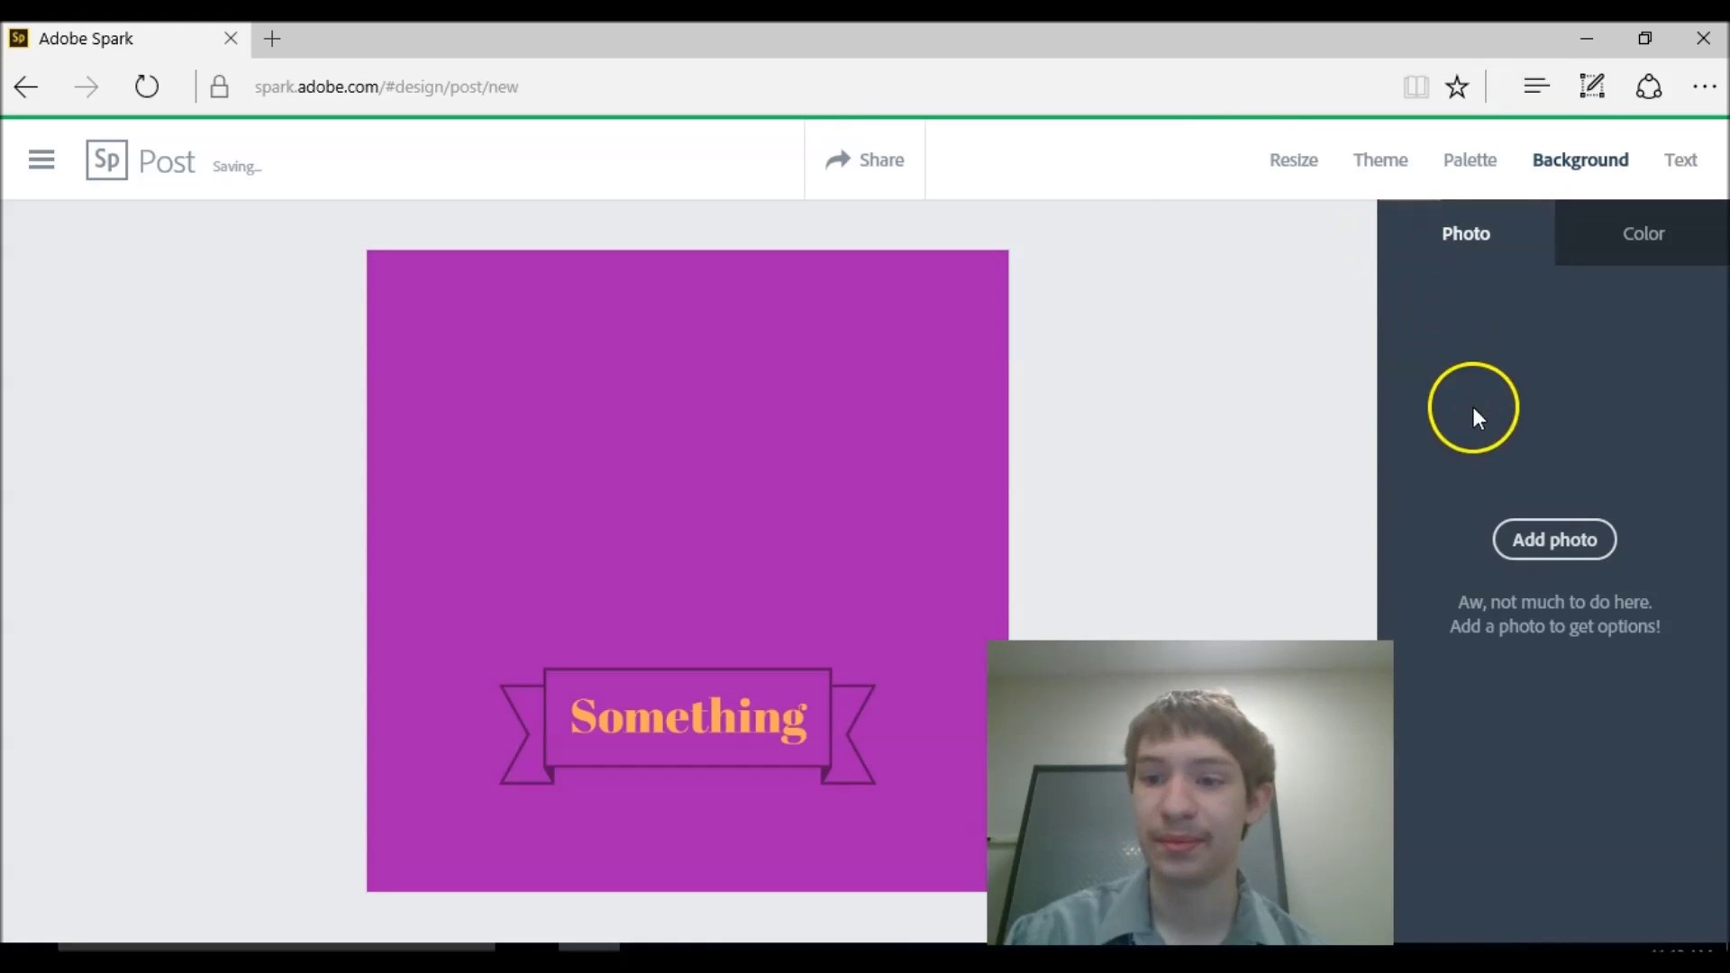
left_click(1530, 554)
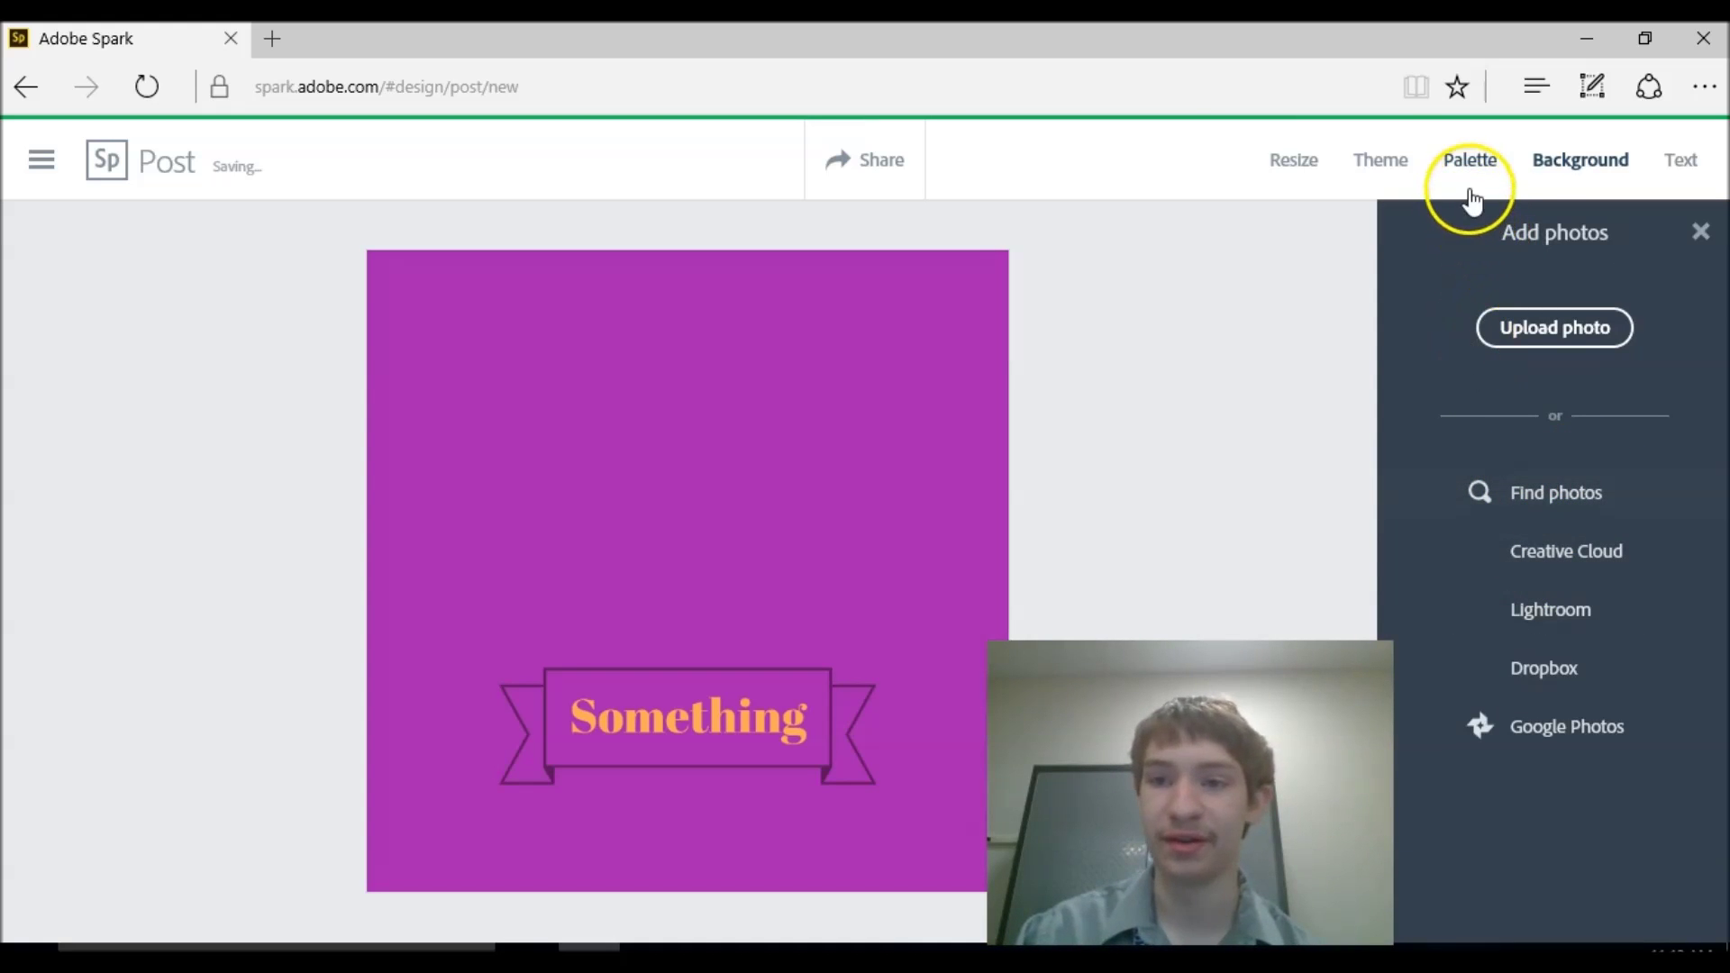
left_click(1556, 494)
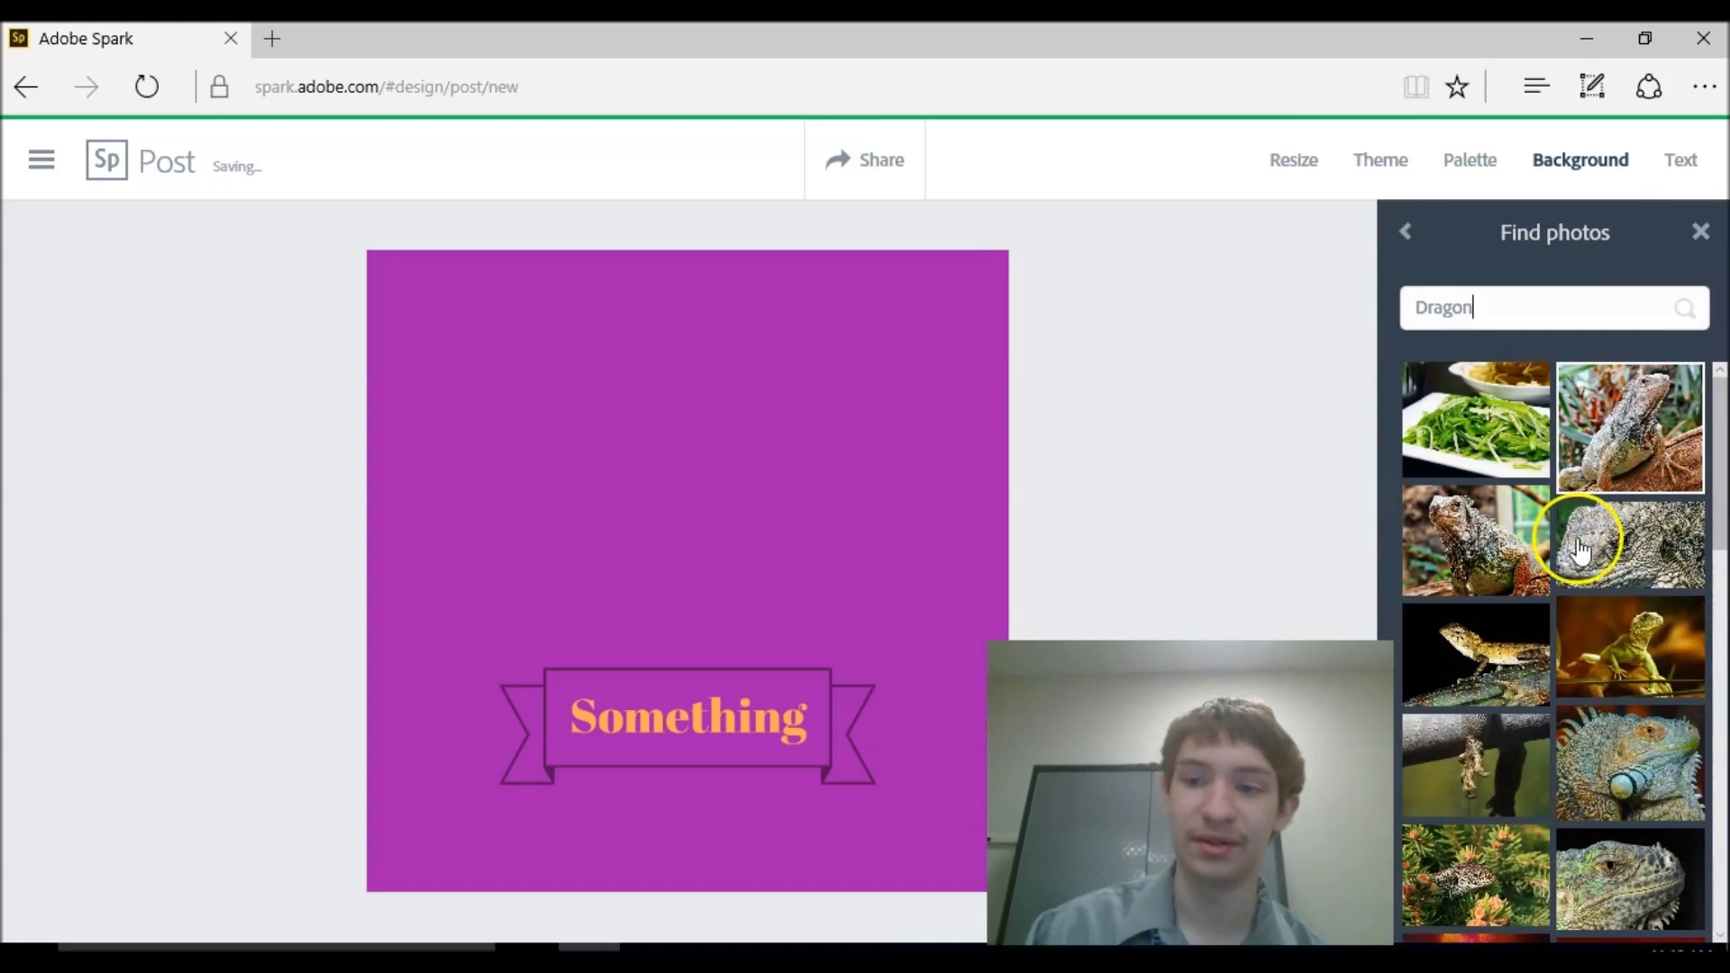
left_click(1597, 436)
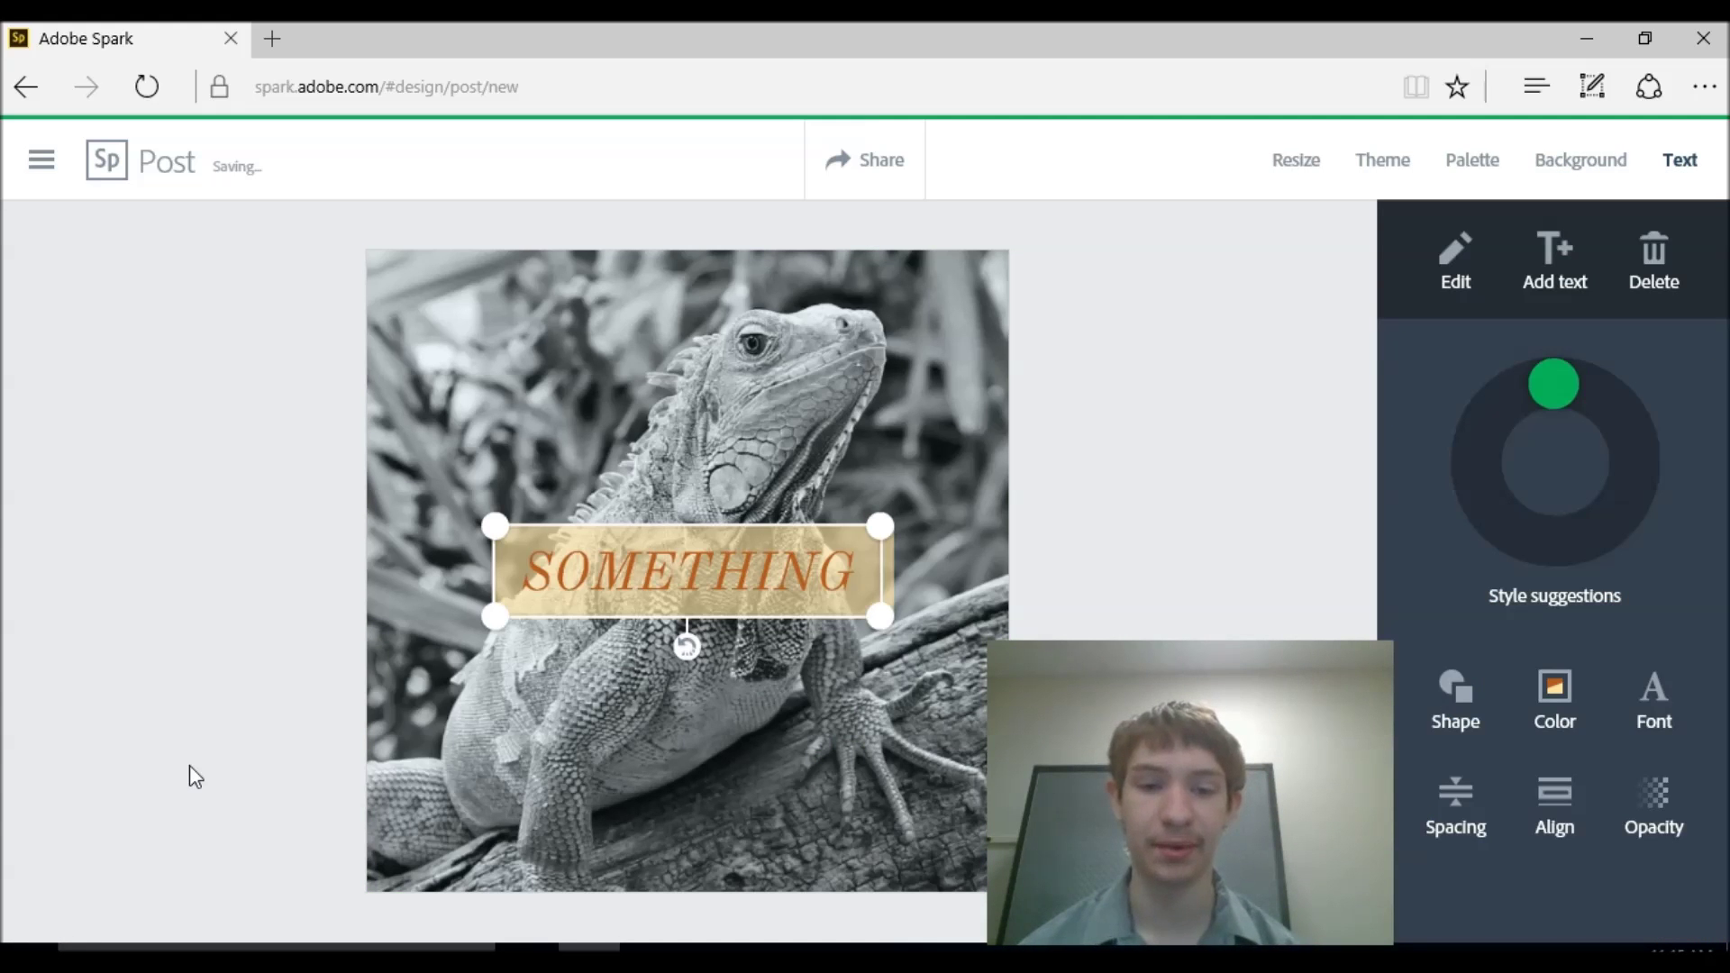
Cycle the SOMETHING title's style suggestions to yellow brush lettering on an orange badge and save it
left_click(316, 722)
left_click(840, 552)
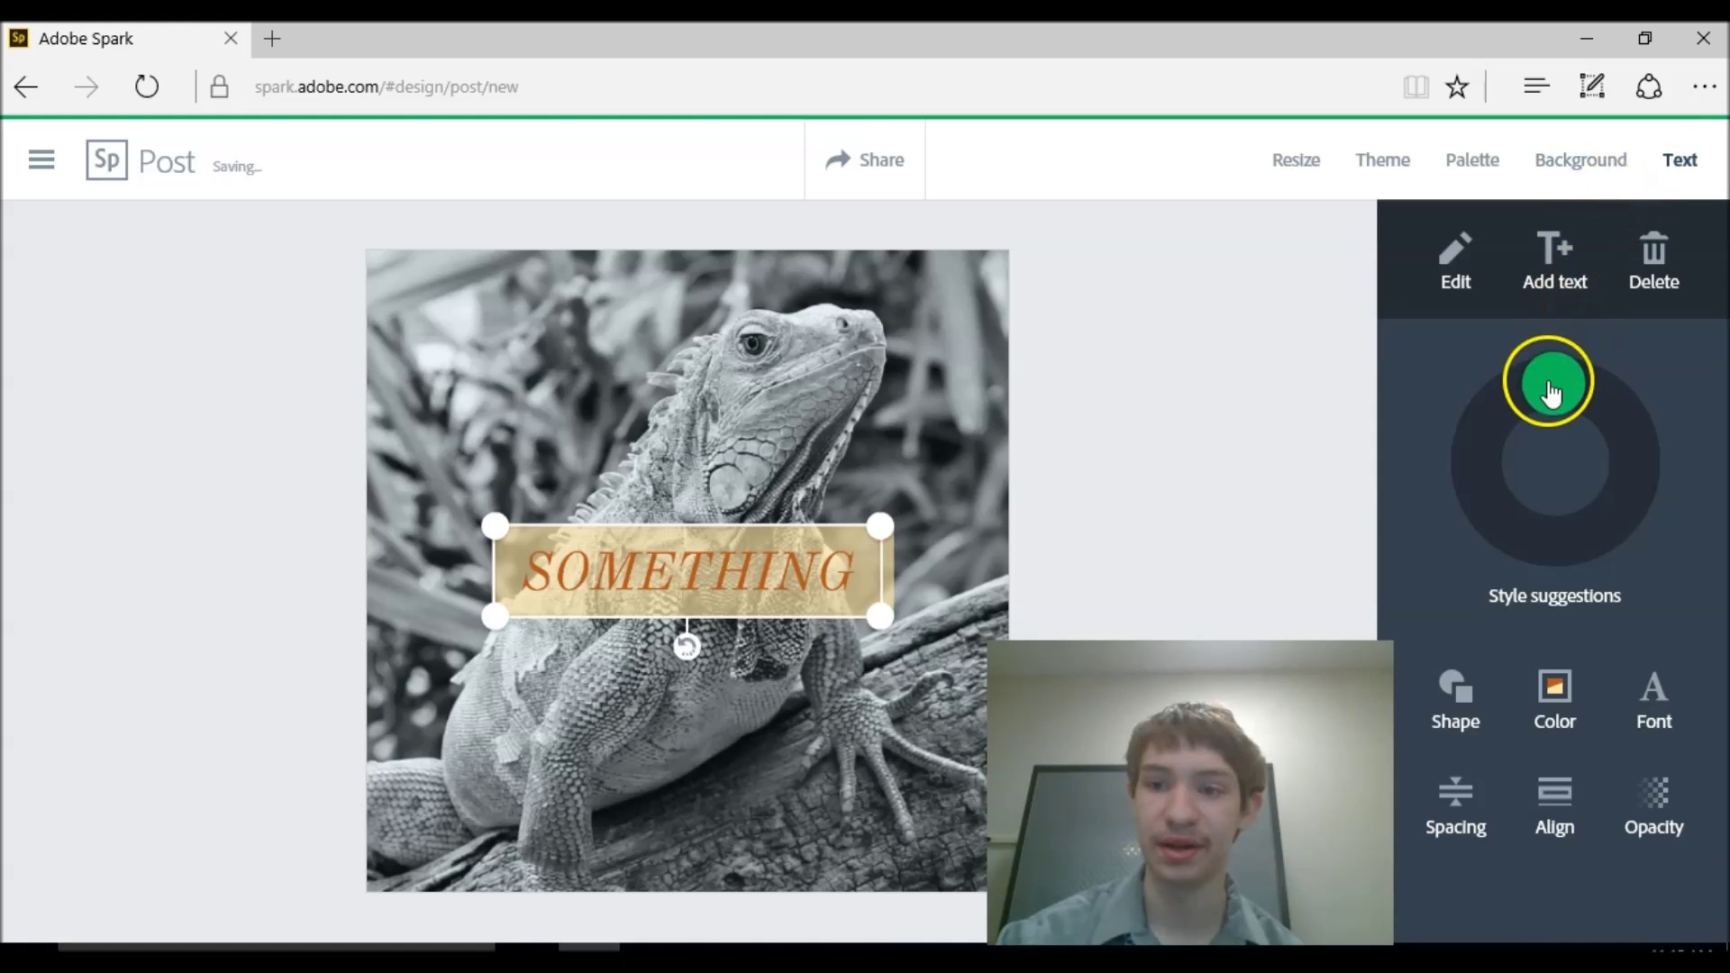
left_click_drag(1551, 385, 1715, 570)
left_click(1068, 476)
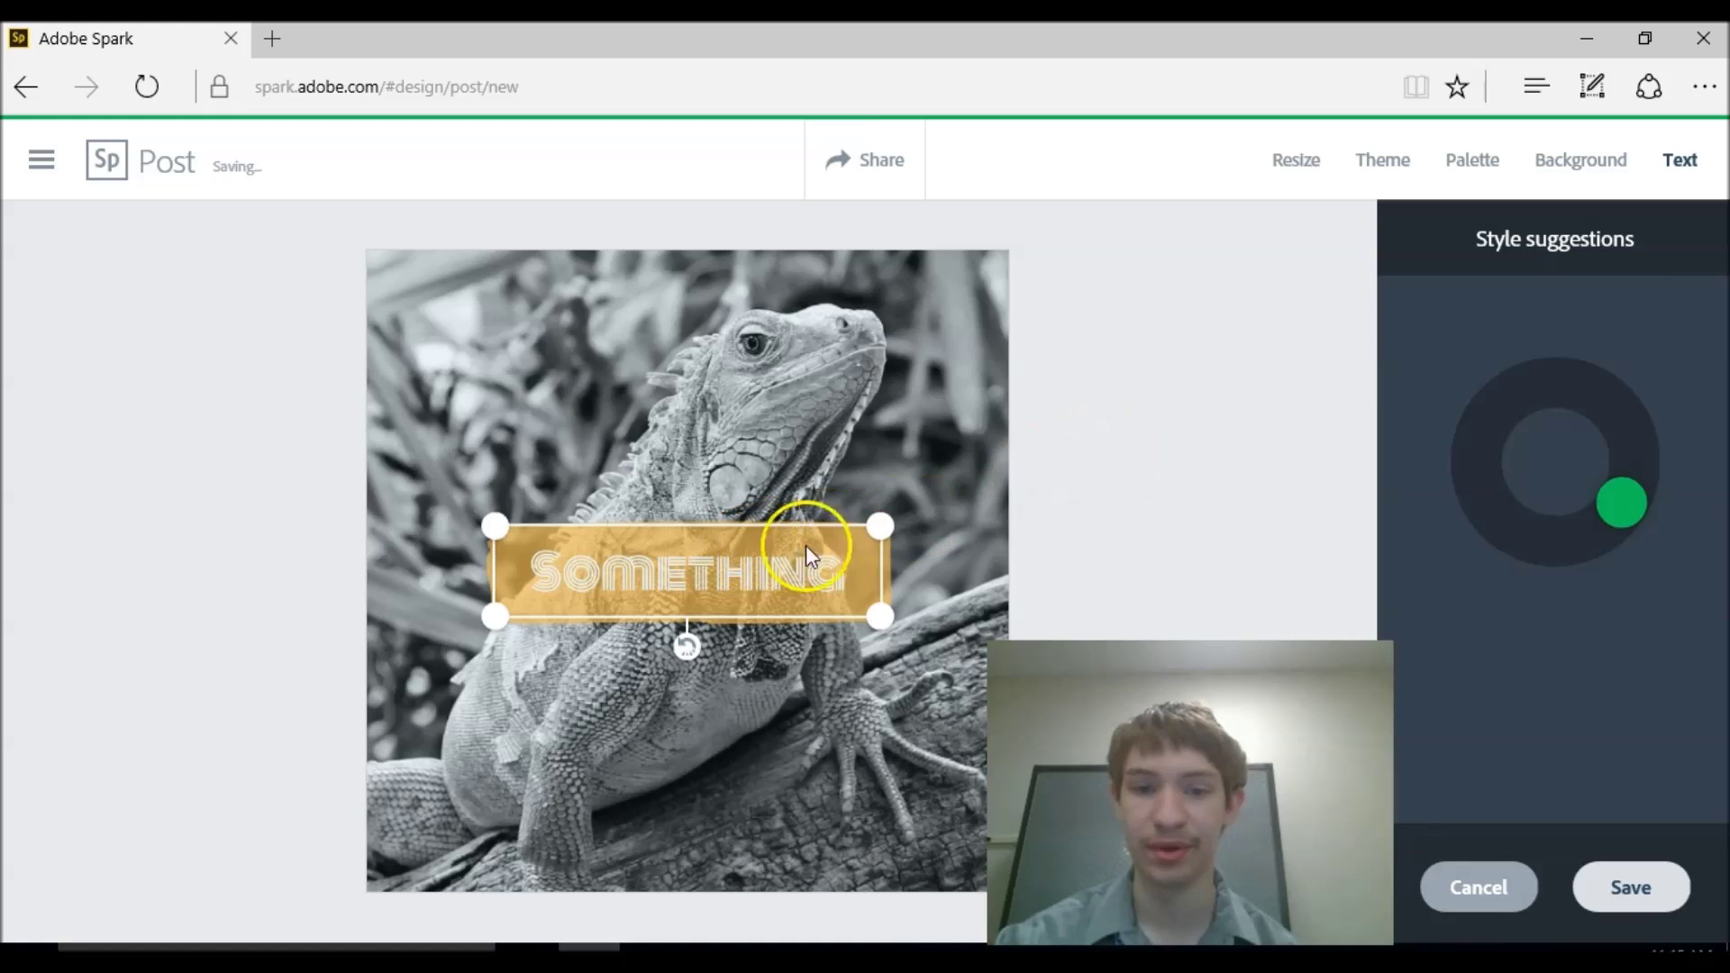
left_click_drag(1618, 486, 1618, 472)
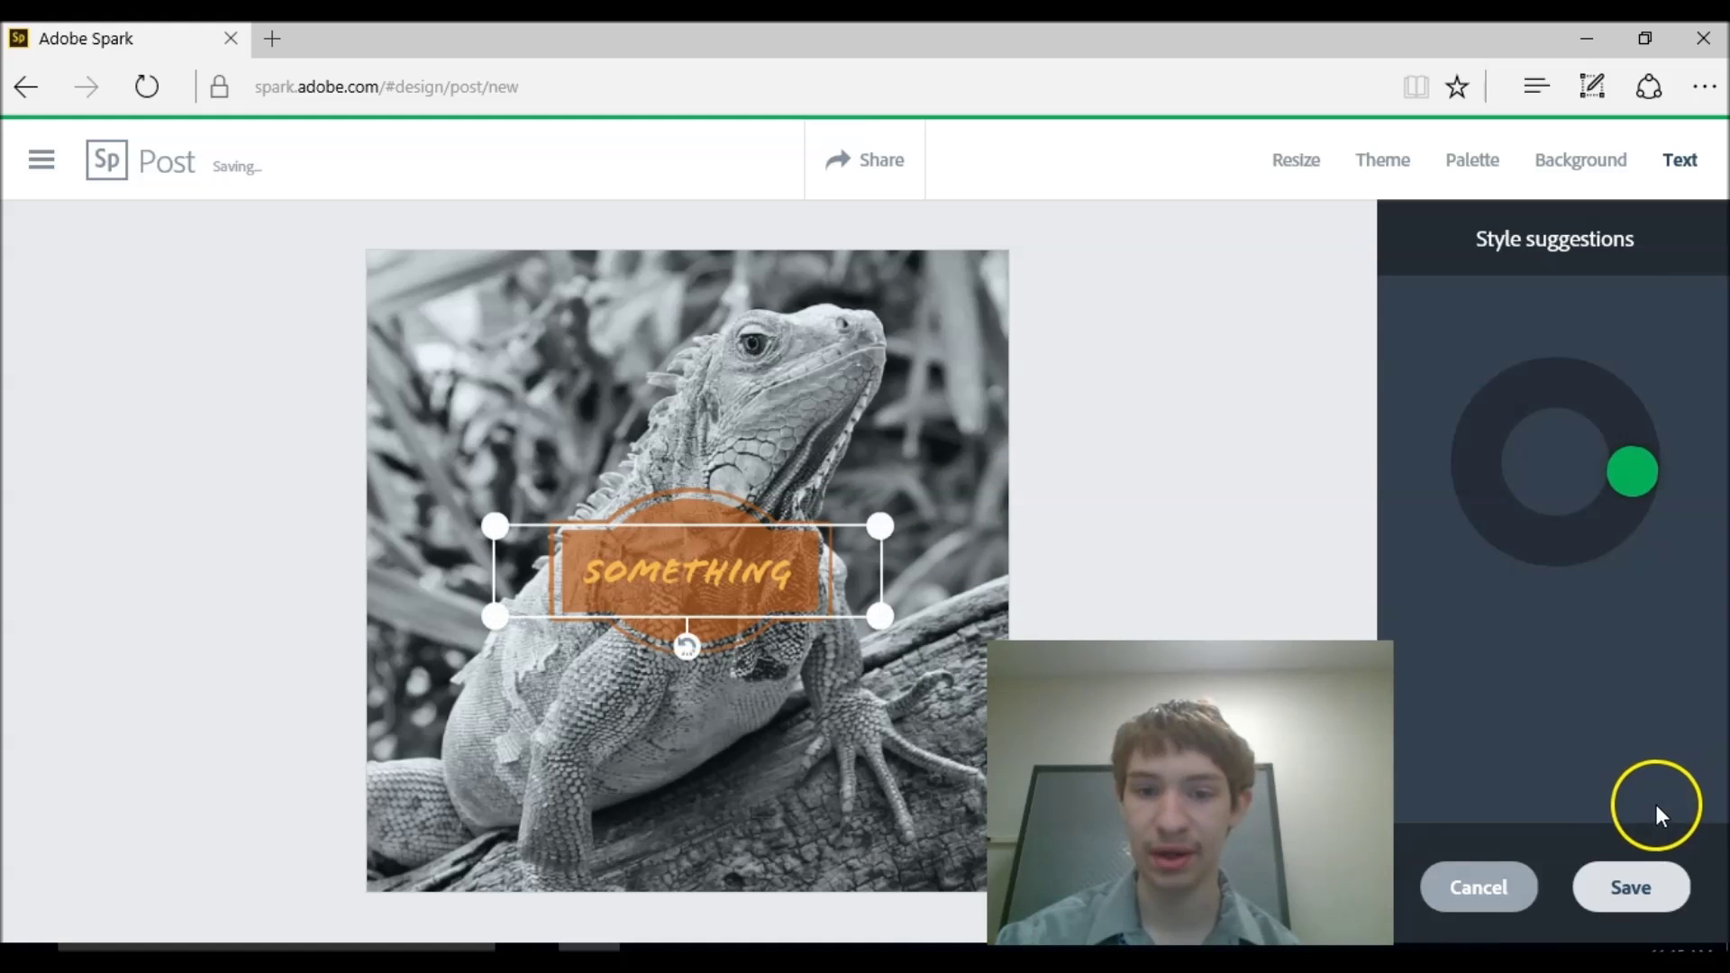
left_click(1645, 879)
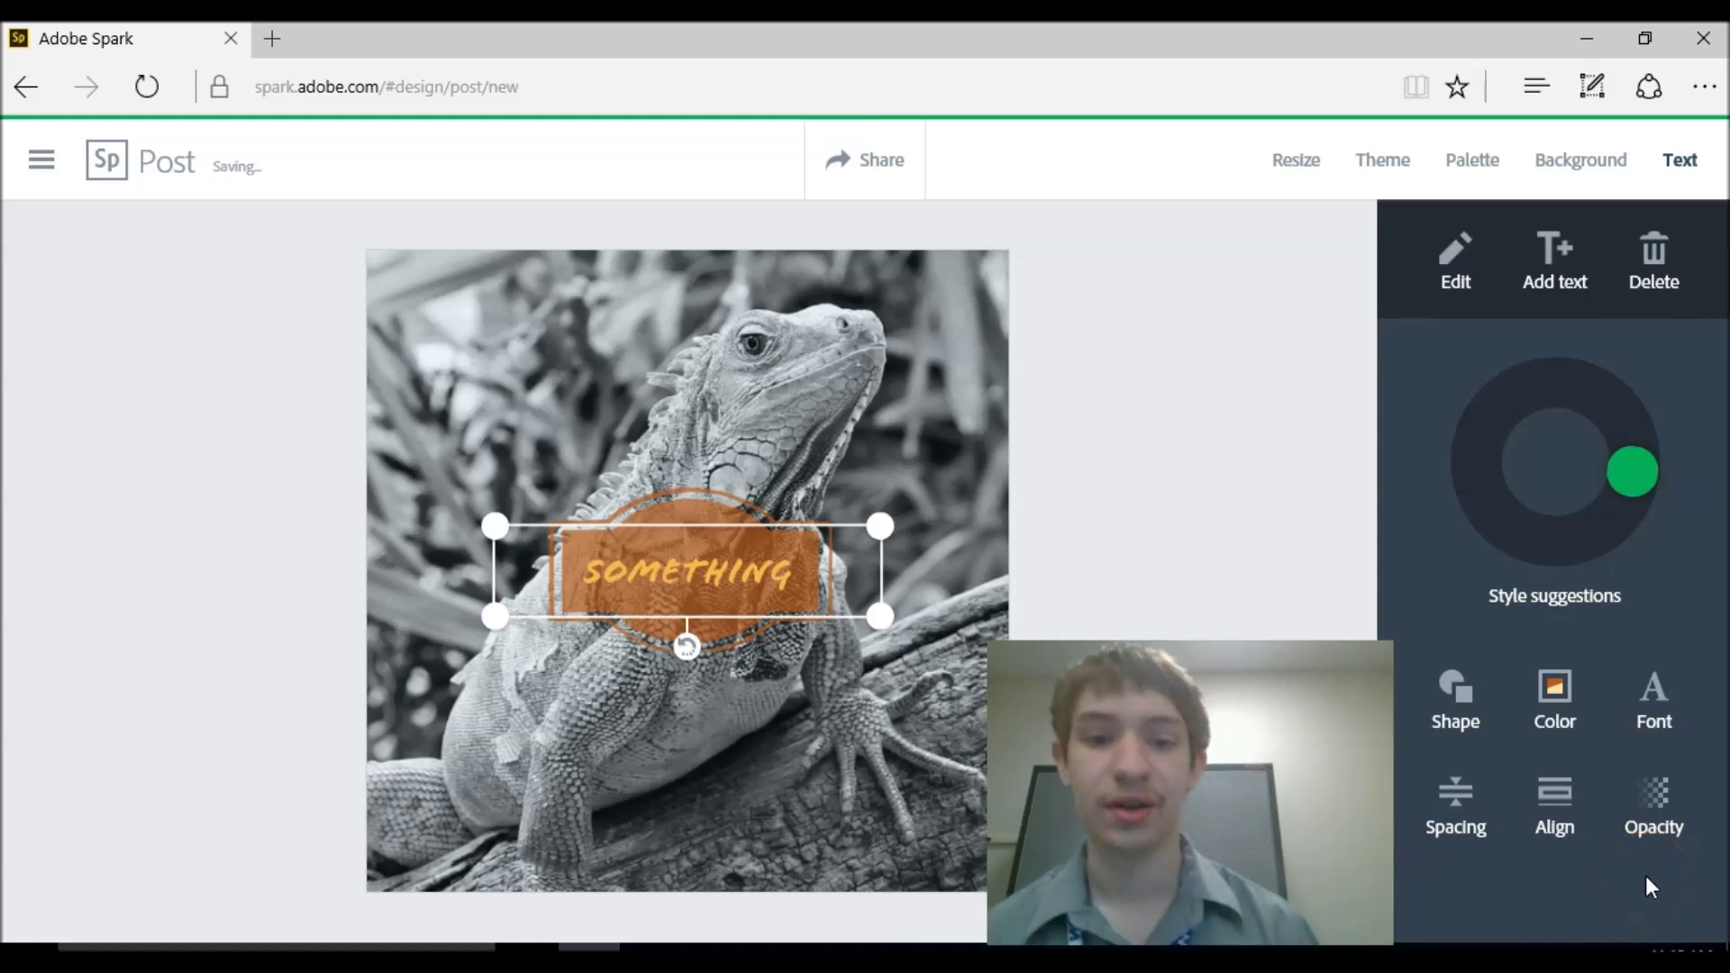
left_click(1460, 806)
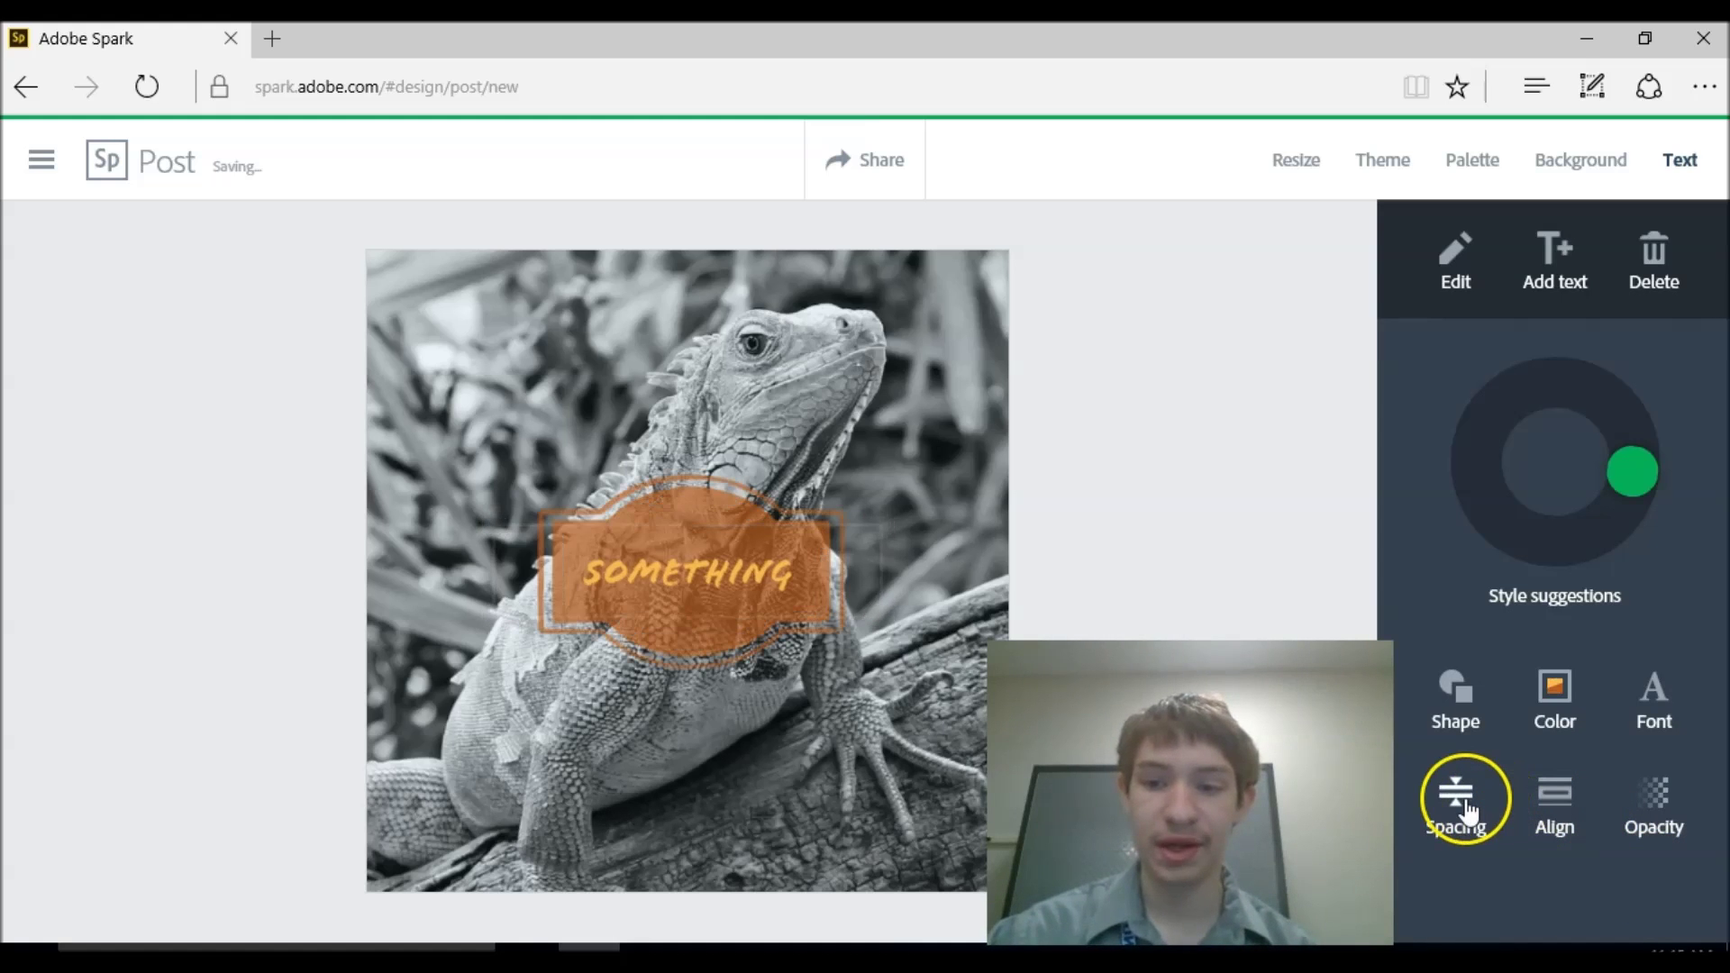
Try a filled circle and a dashed ring as the shape behind the title
left_click(1467, 716)
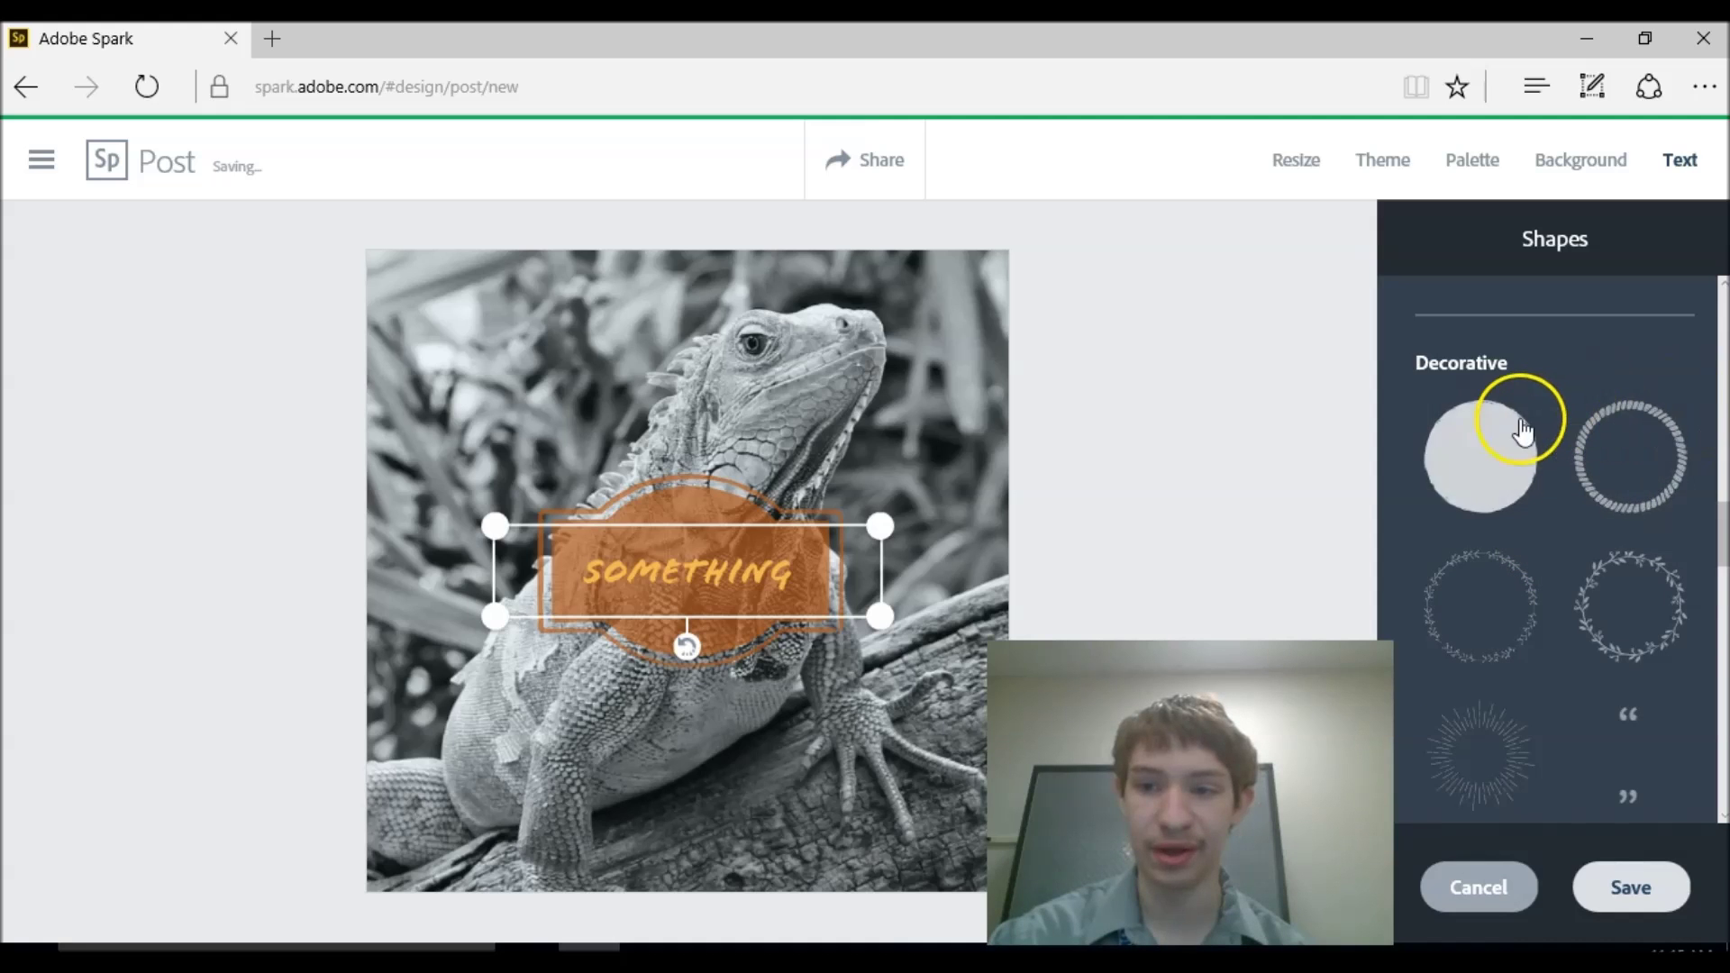
left_click(1520, 431)
left_click(1625, 448)
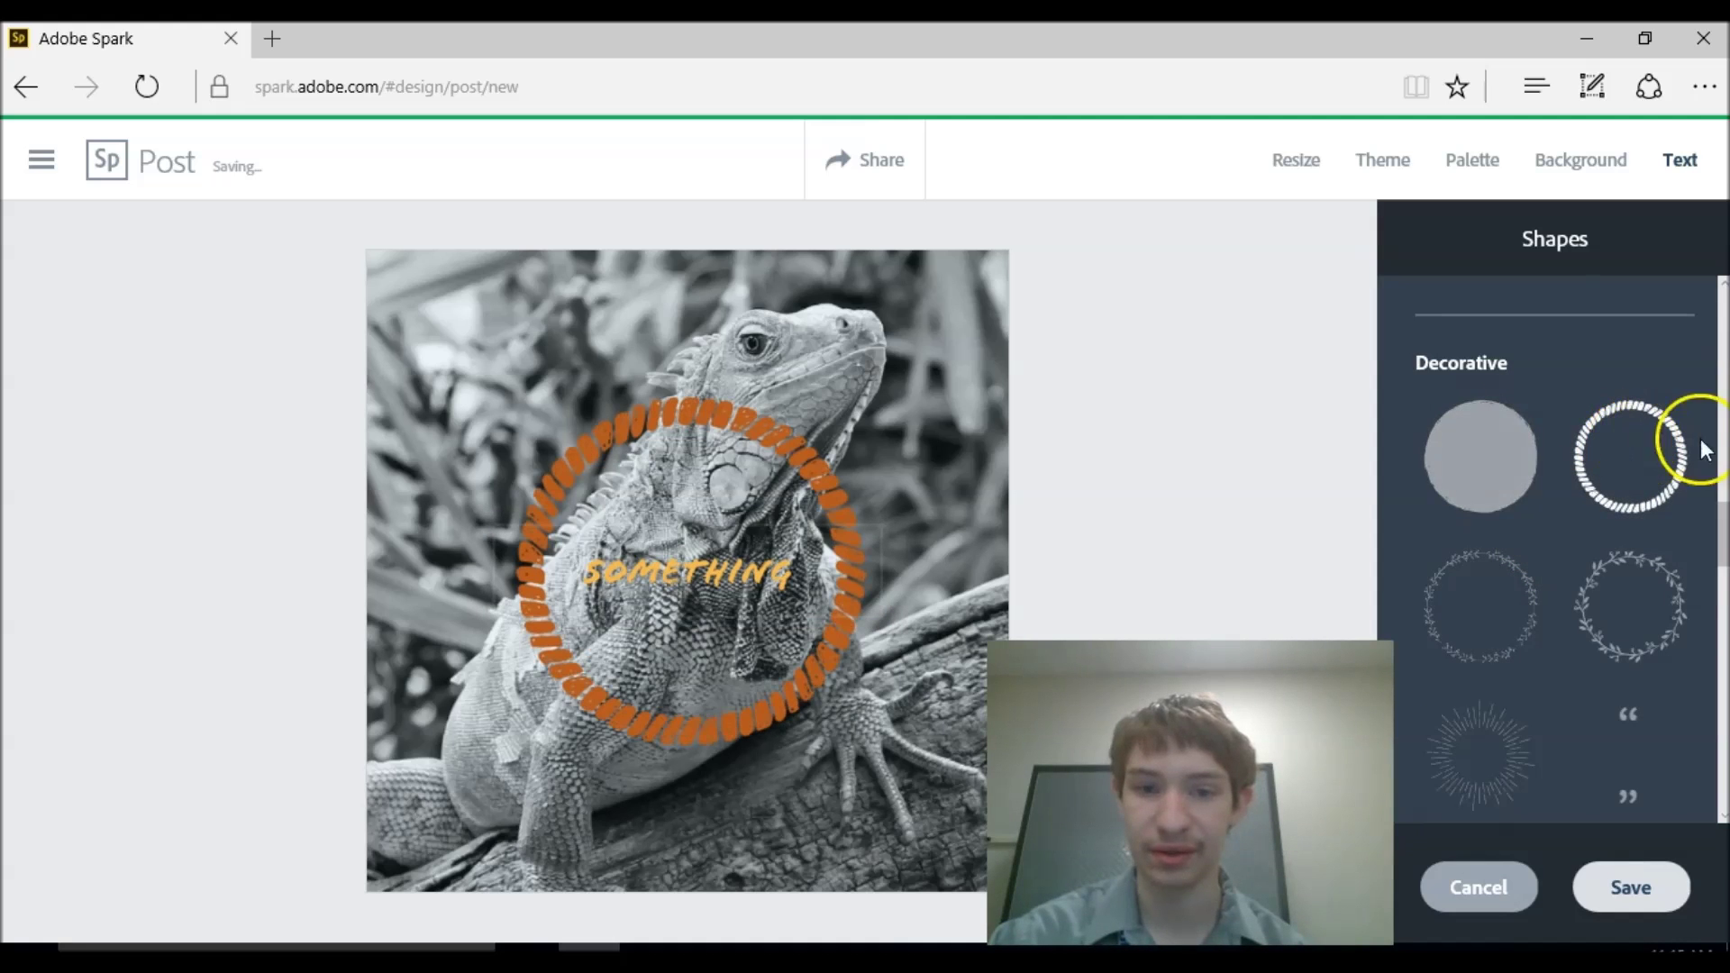
scroll(1699, 494, "up", 5)
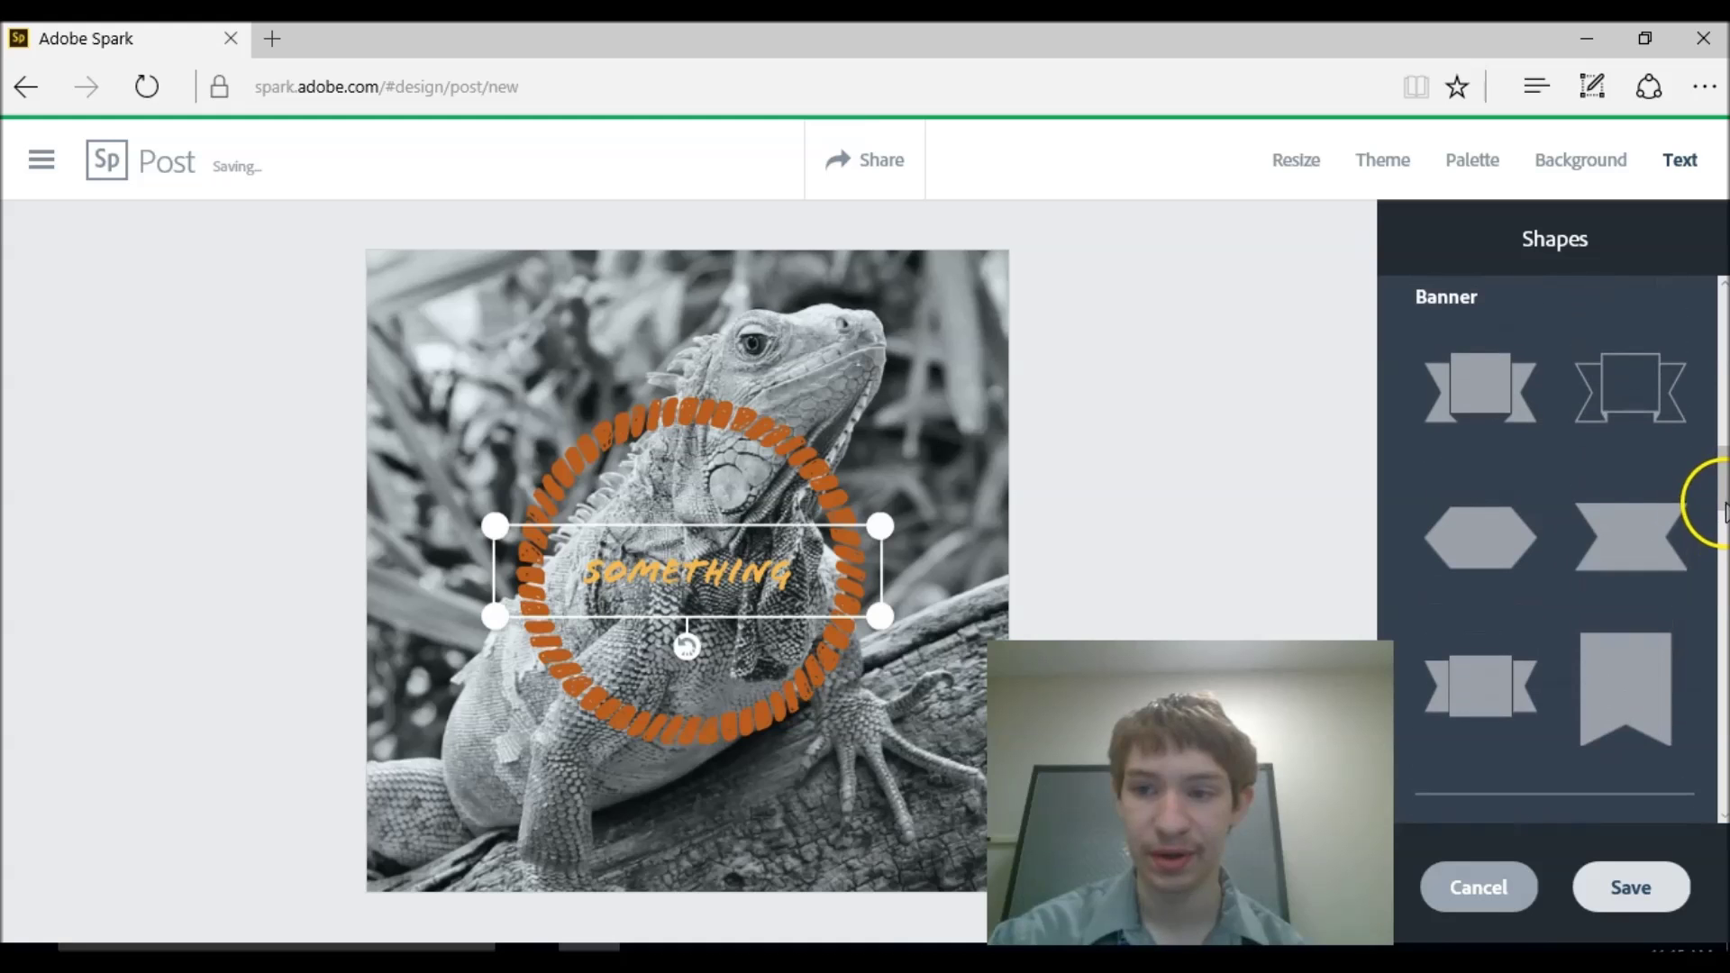
Settle on an orange bookmark banner behind the title and dismiss the low-battery warning
left_click(1438, 372)
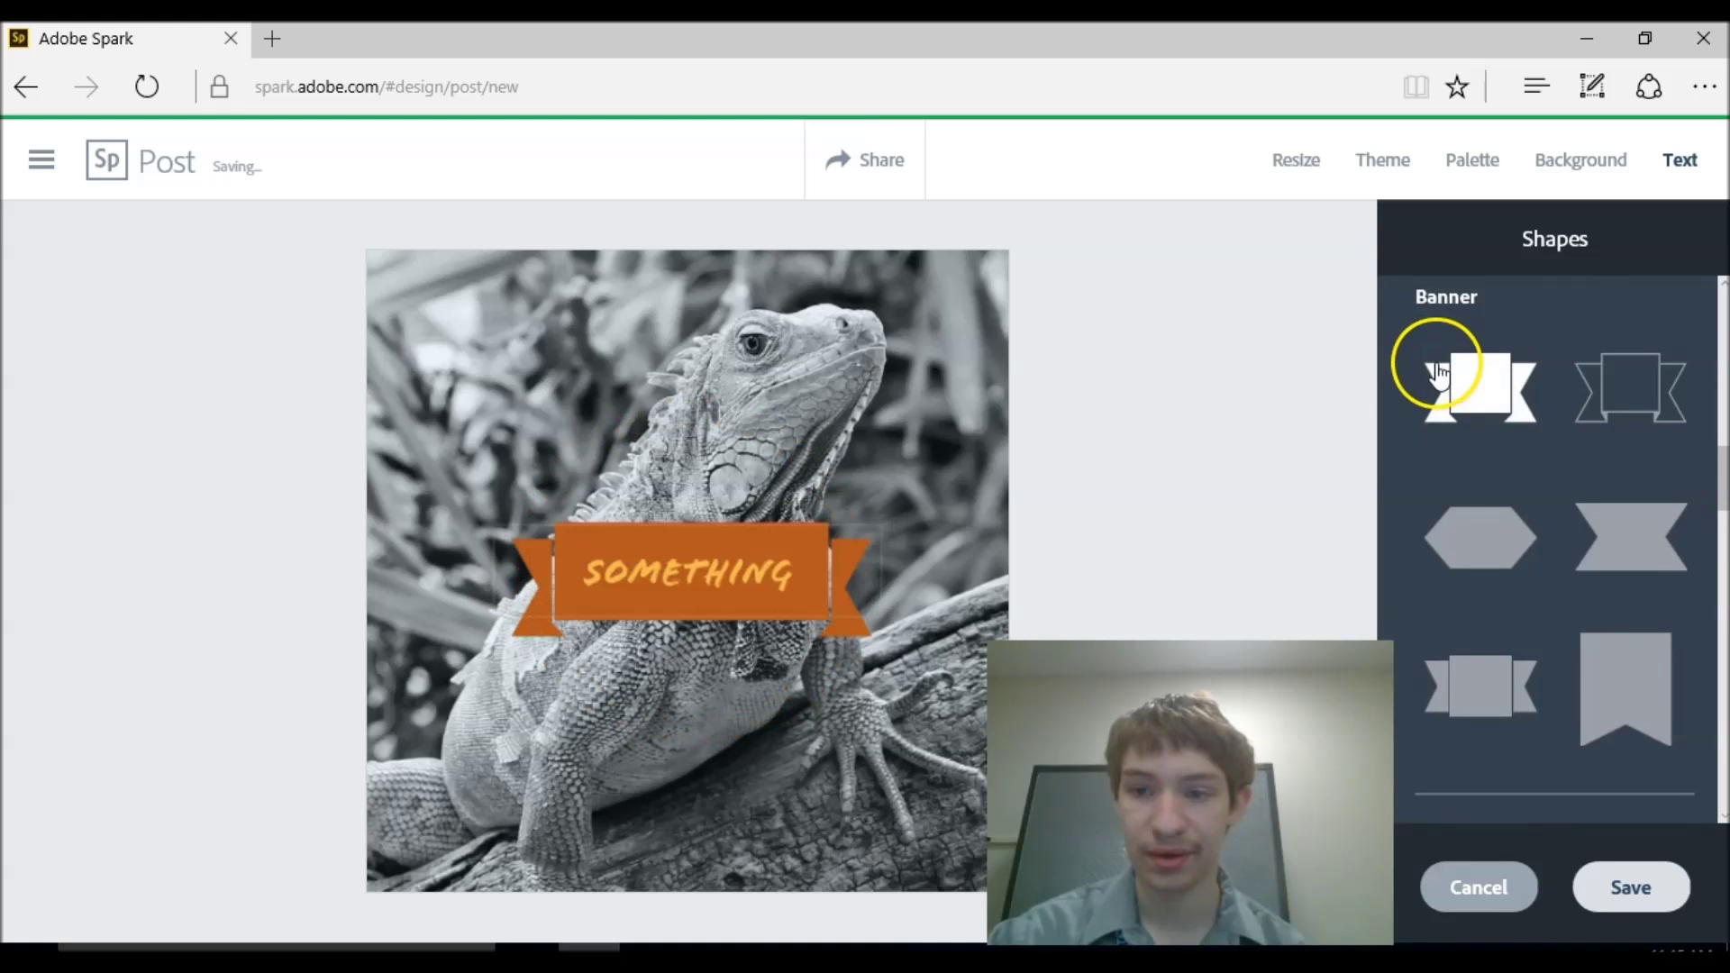
left_click(1613, 701)
left_click_drag(1711, 463, 1711, 282)
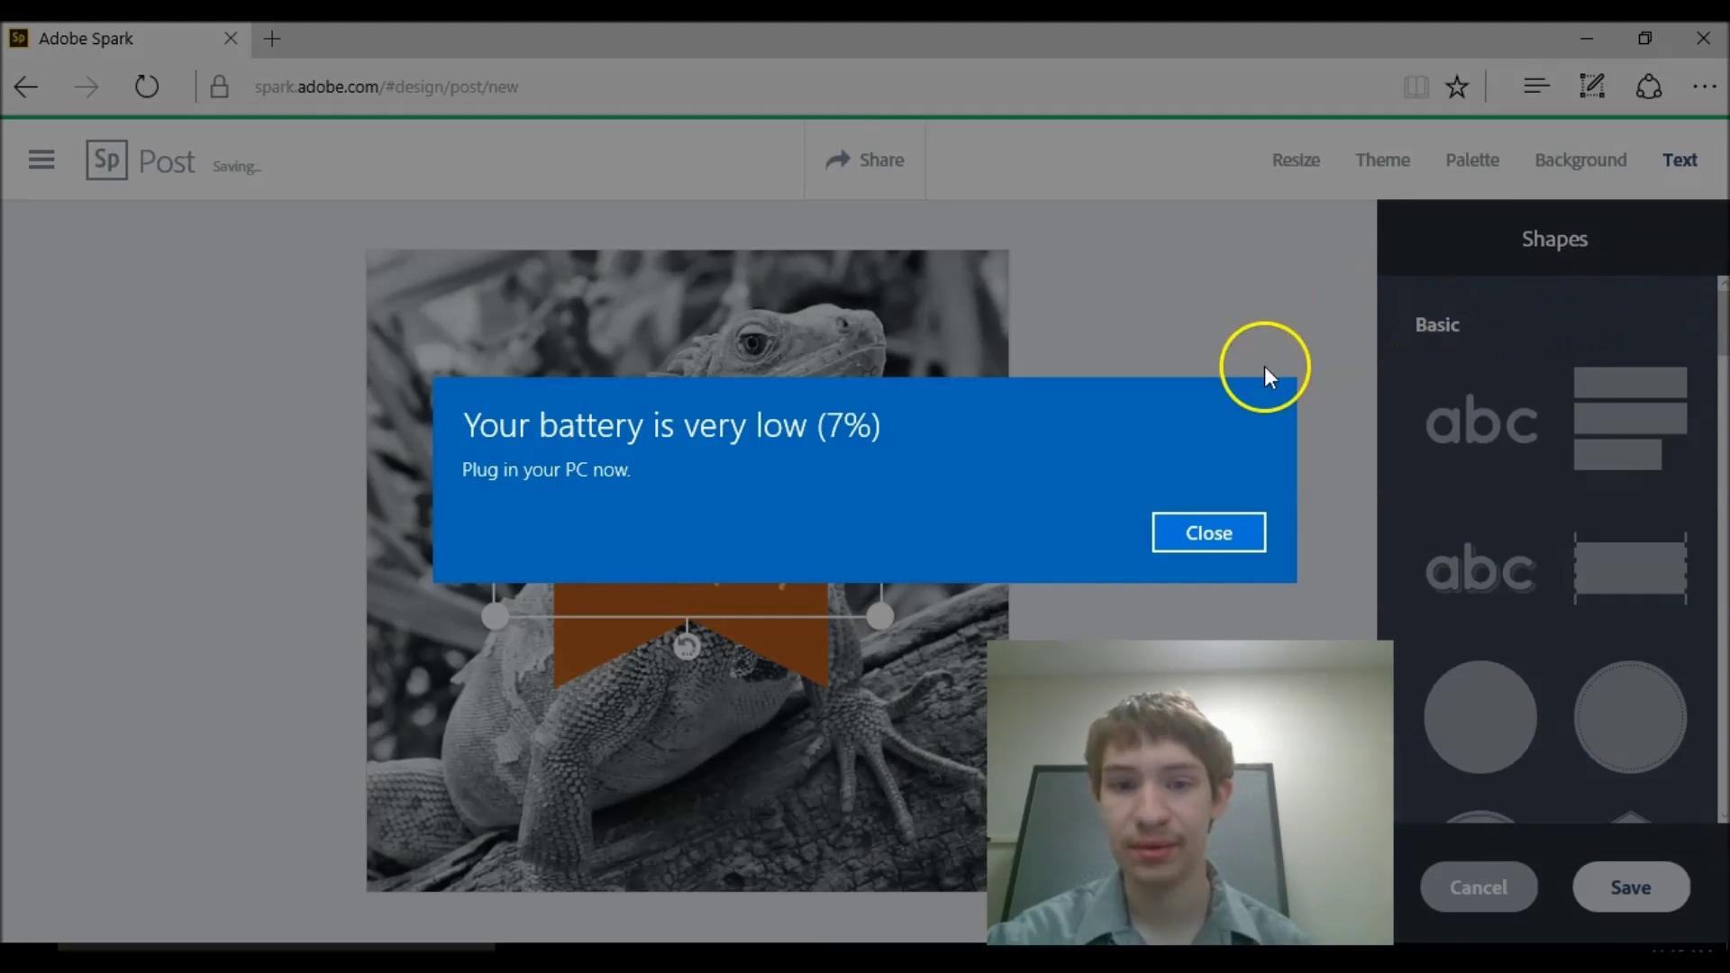
left_click(1198, 534)
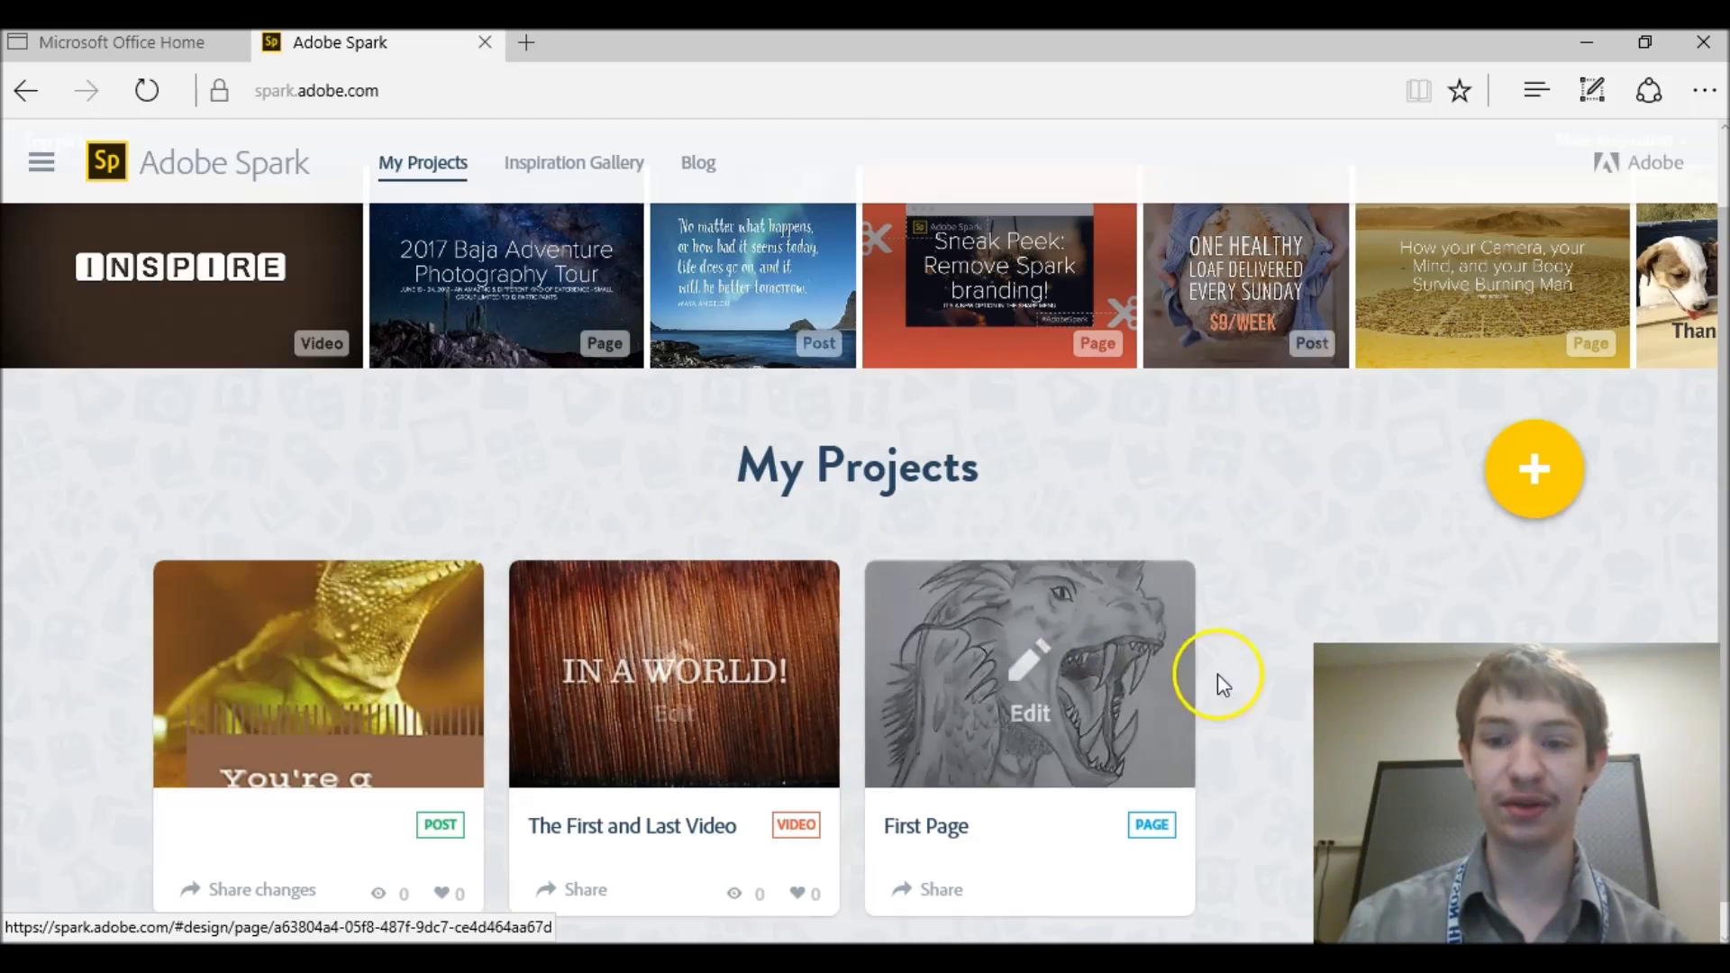
Create a new Spark Video project titled 'Video Test'
left_click(1529, 521)
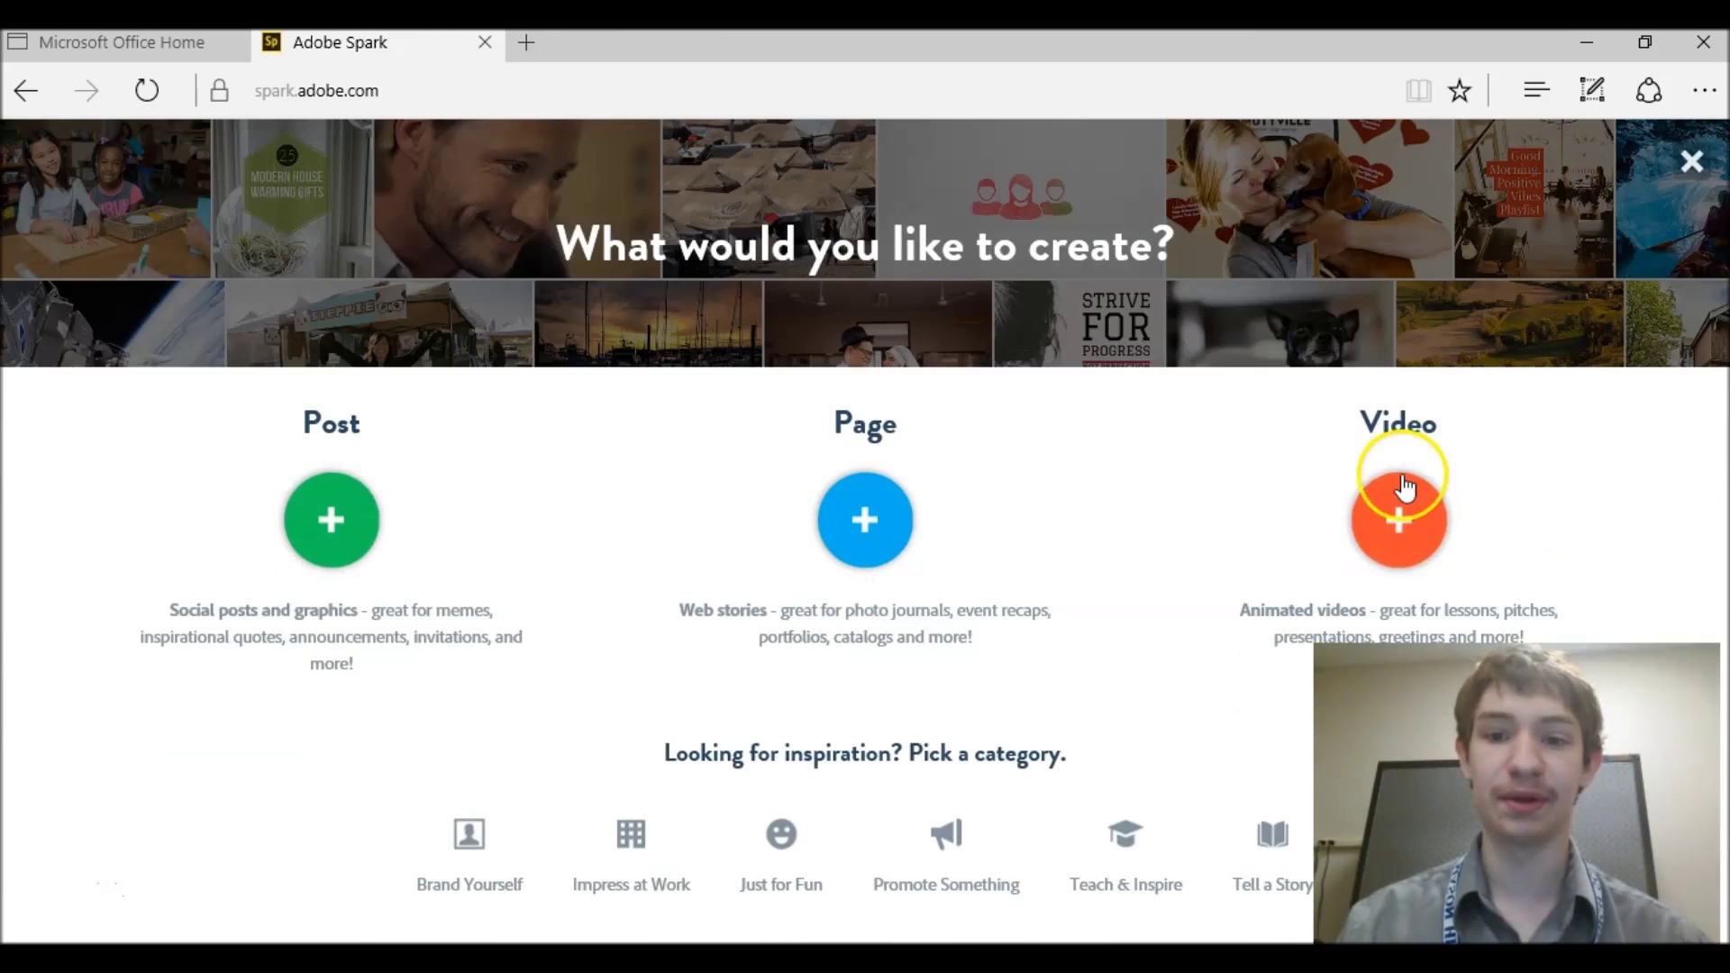
left_click(1398, 511)
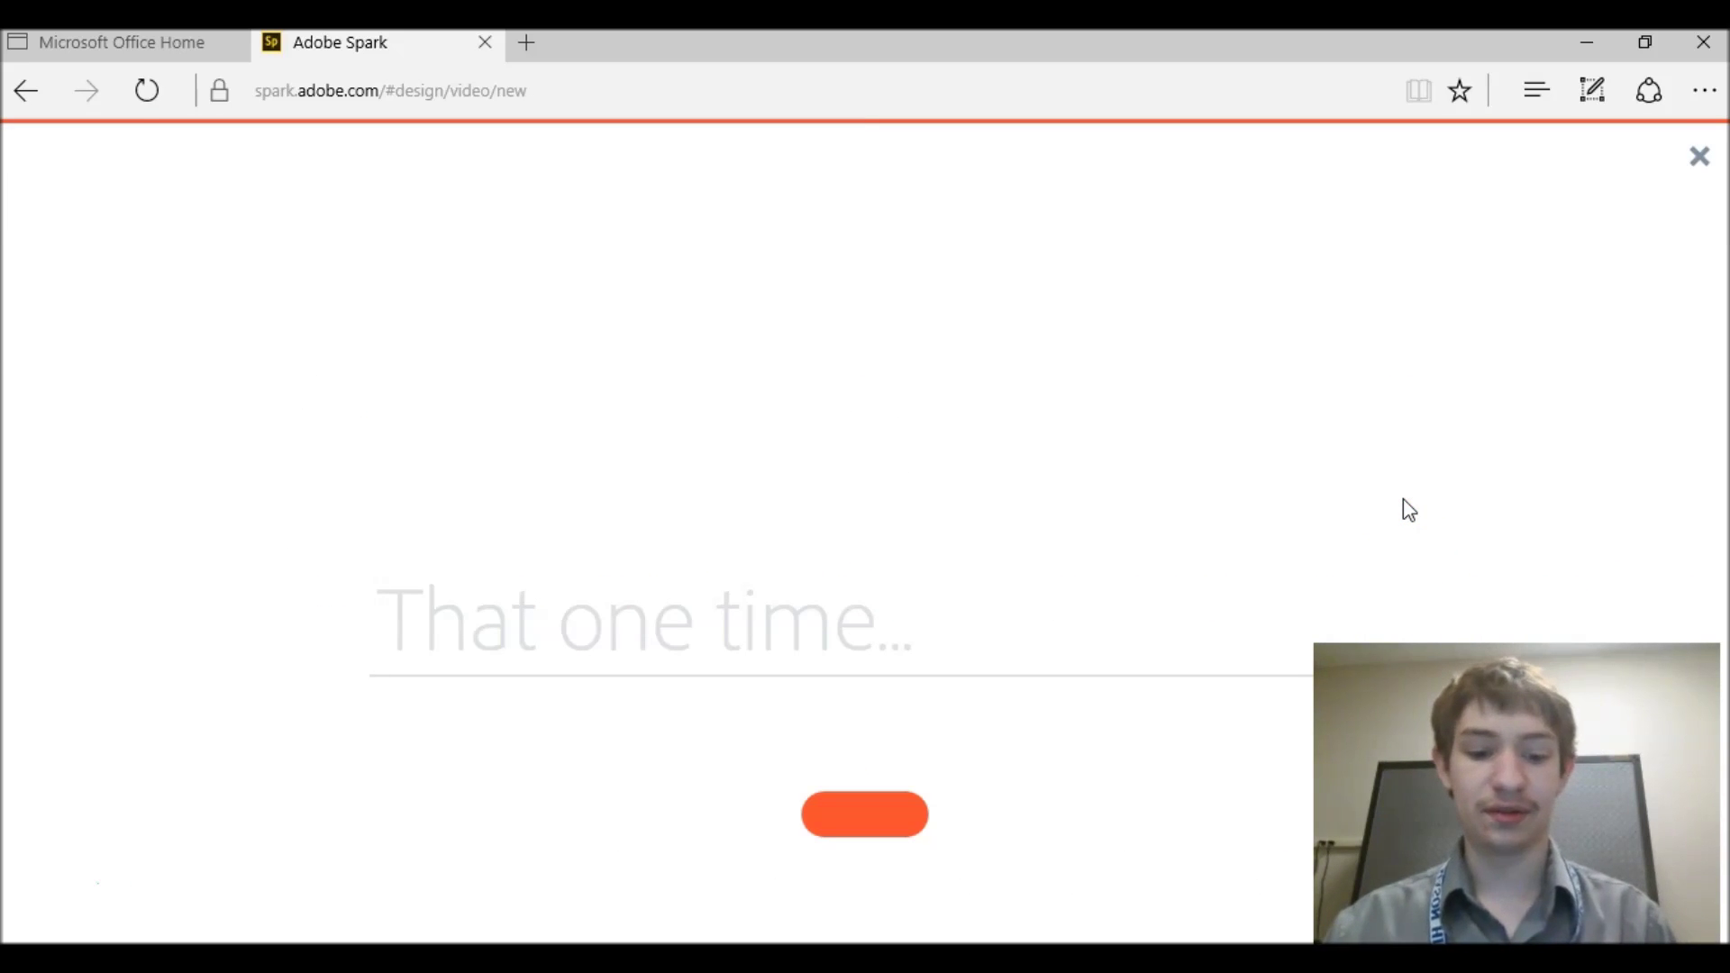
left_click(1371, 510)
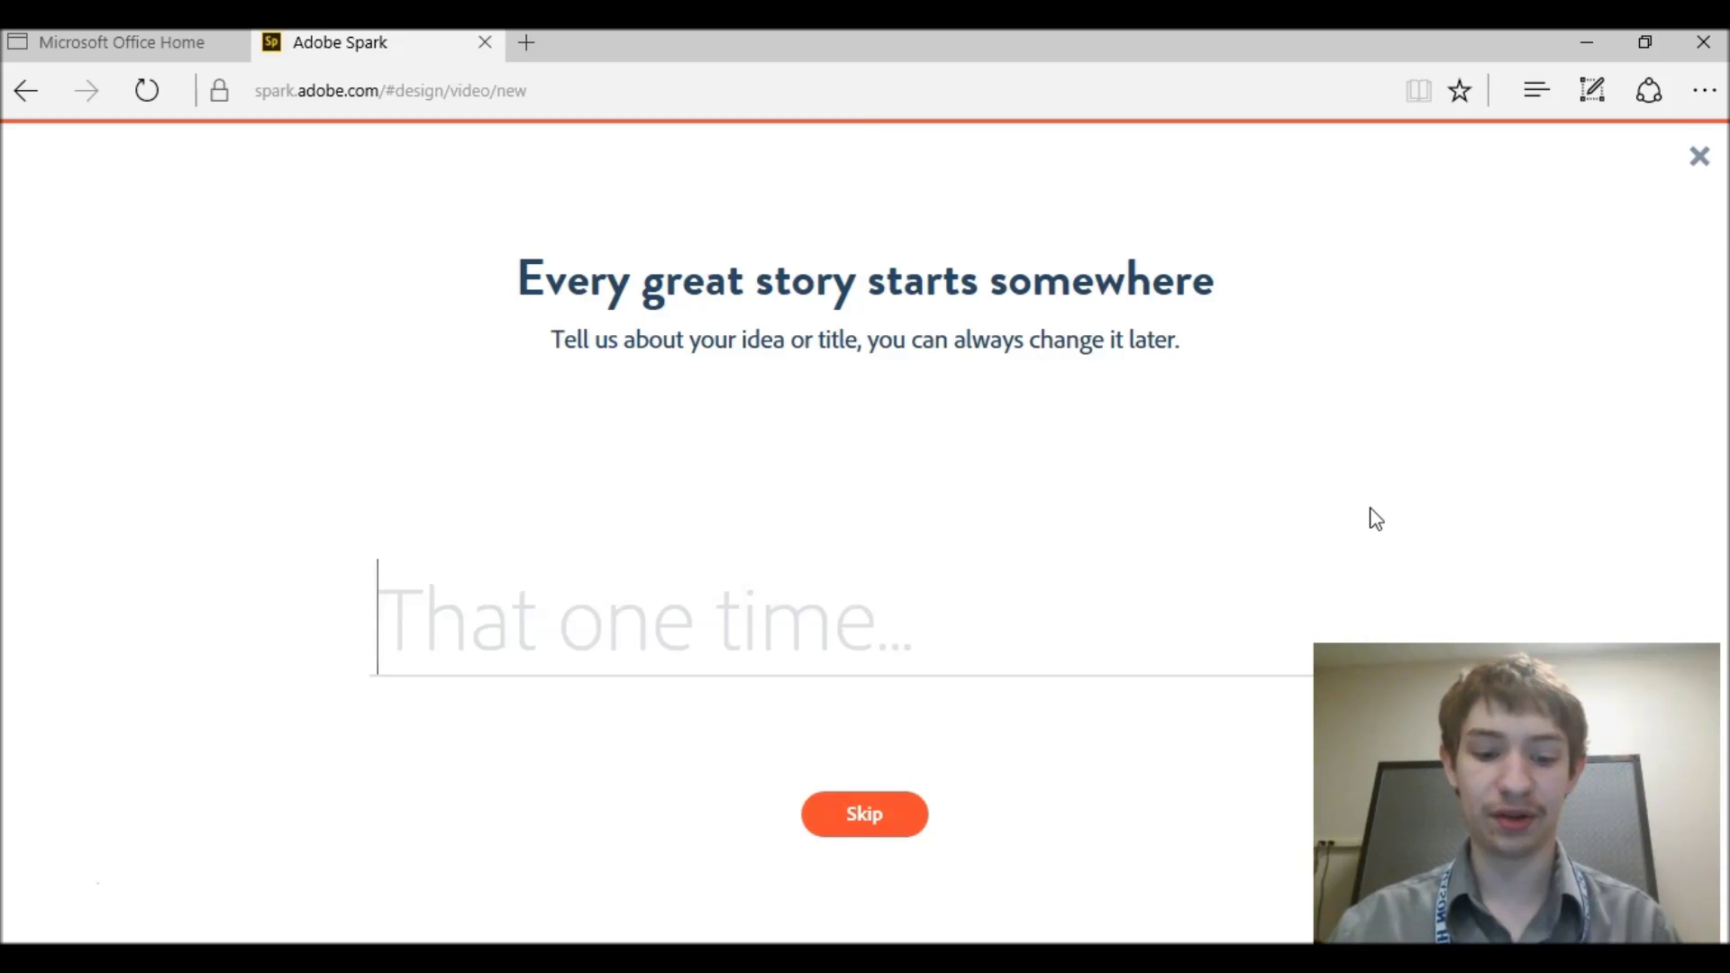
type("Video Test")
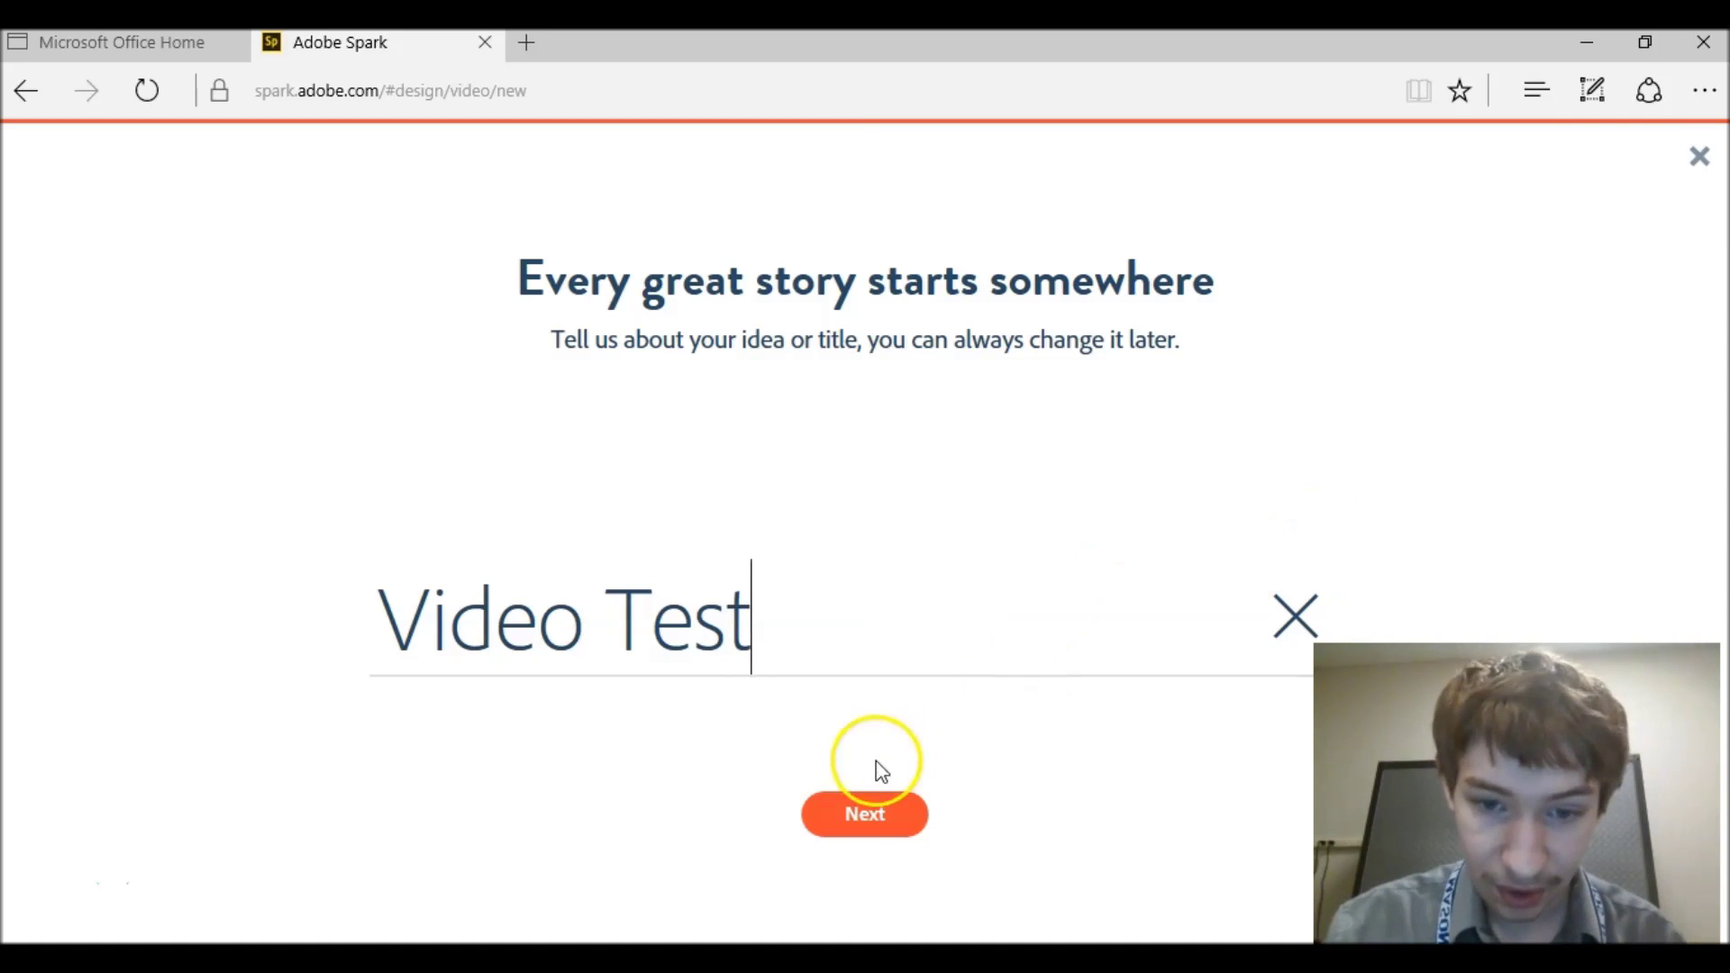
Browse both pages of story templates, then start the video from scratch
left_click(866, 813)
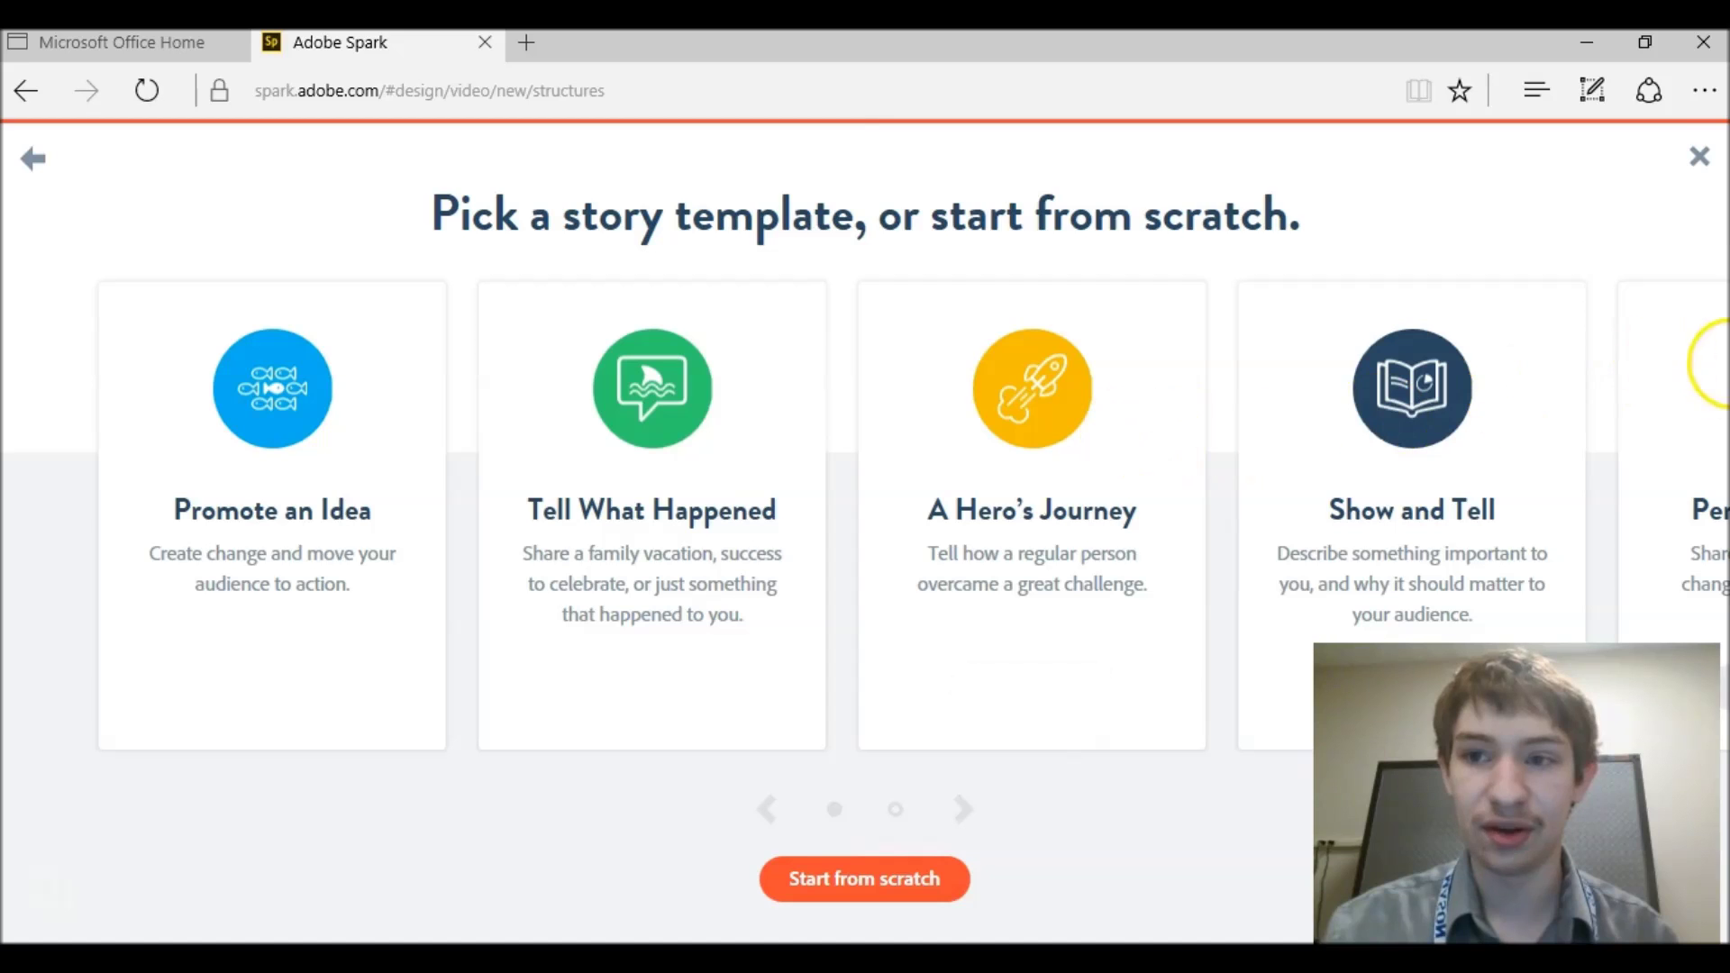
mouse_move(928, 457)
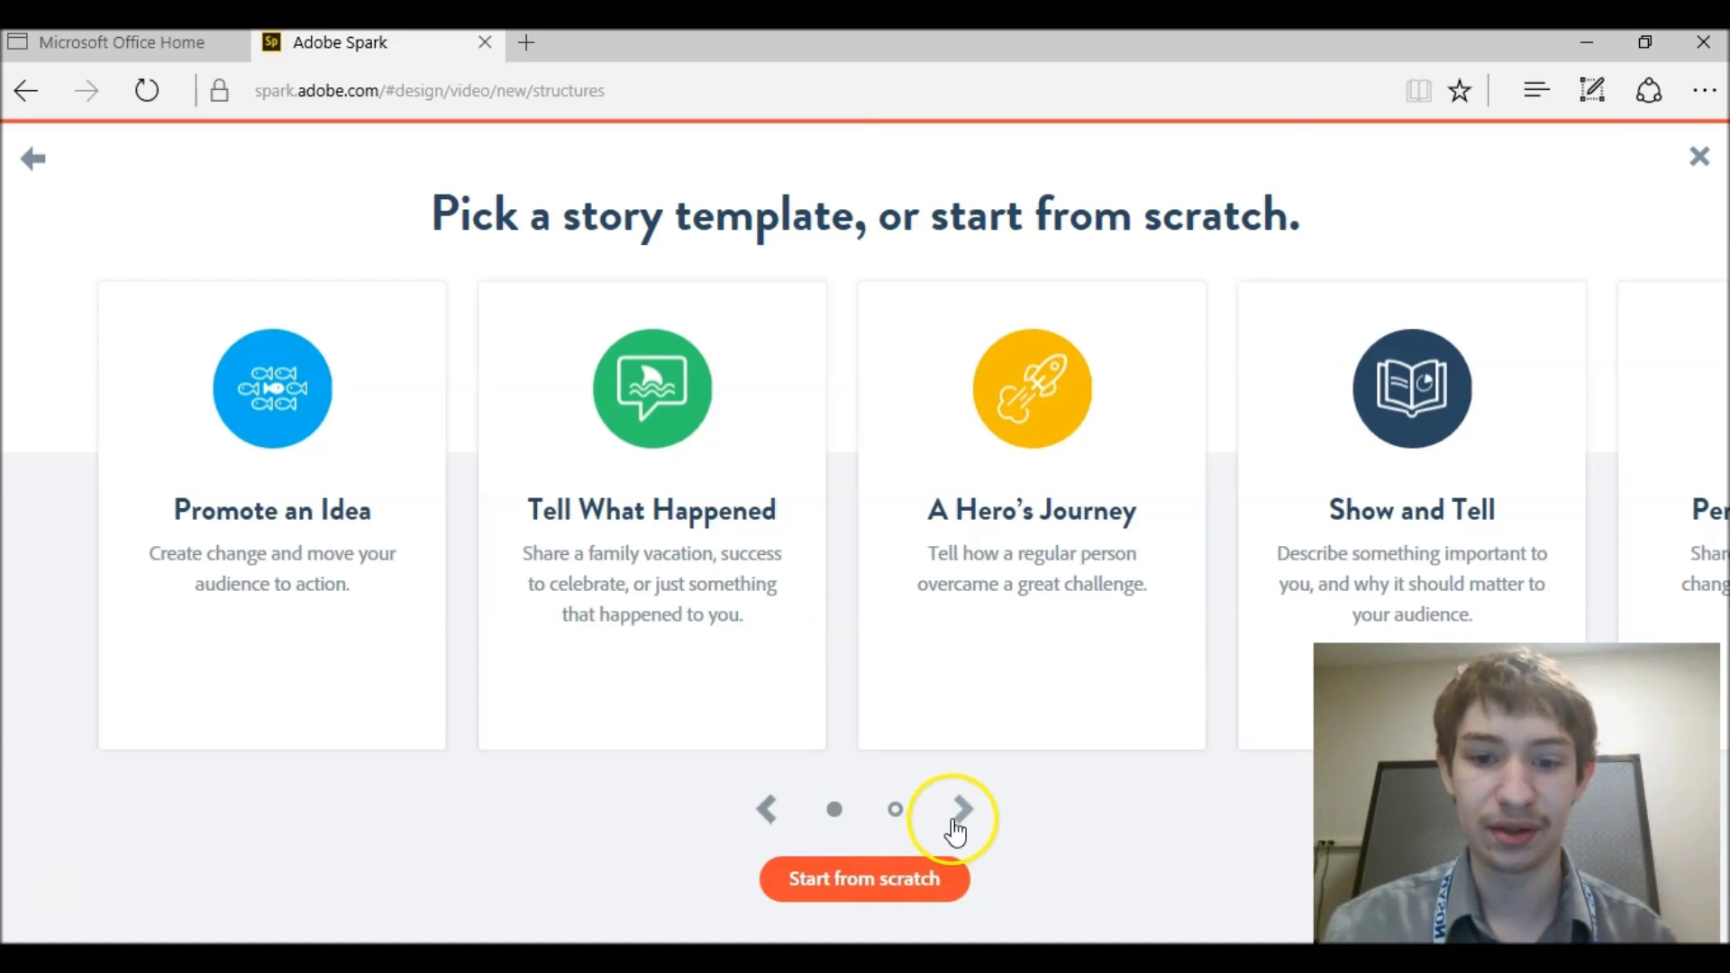
left_click(955, 822)
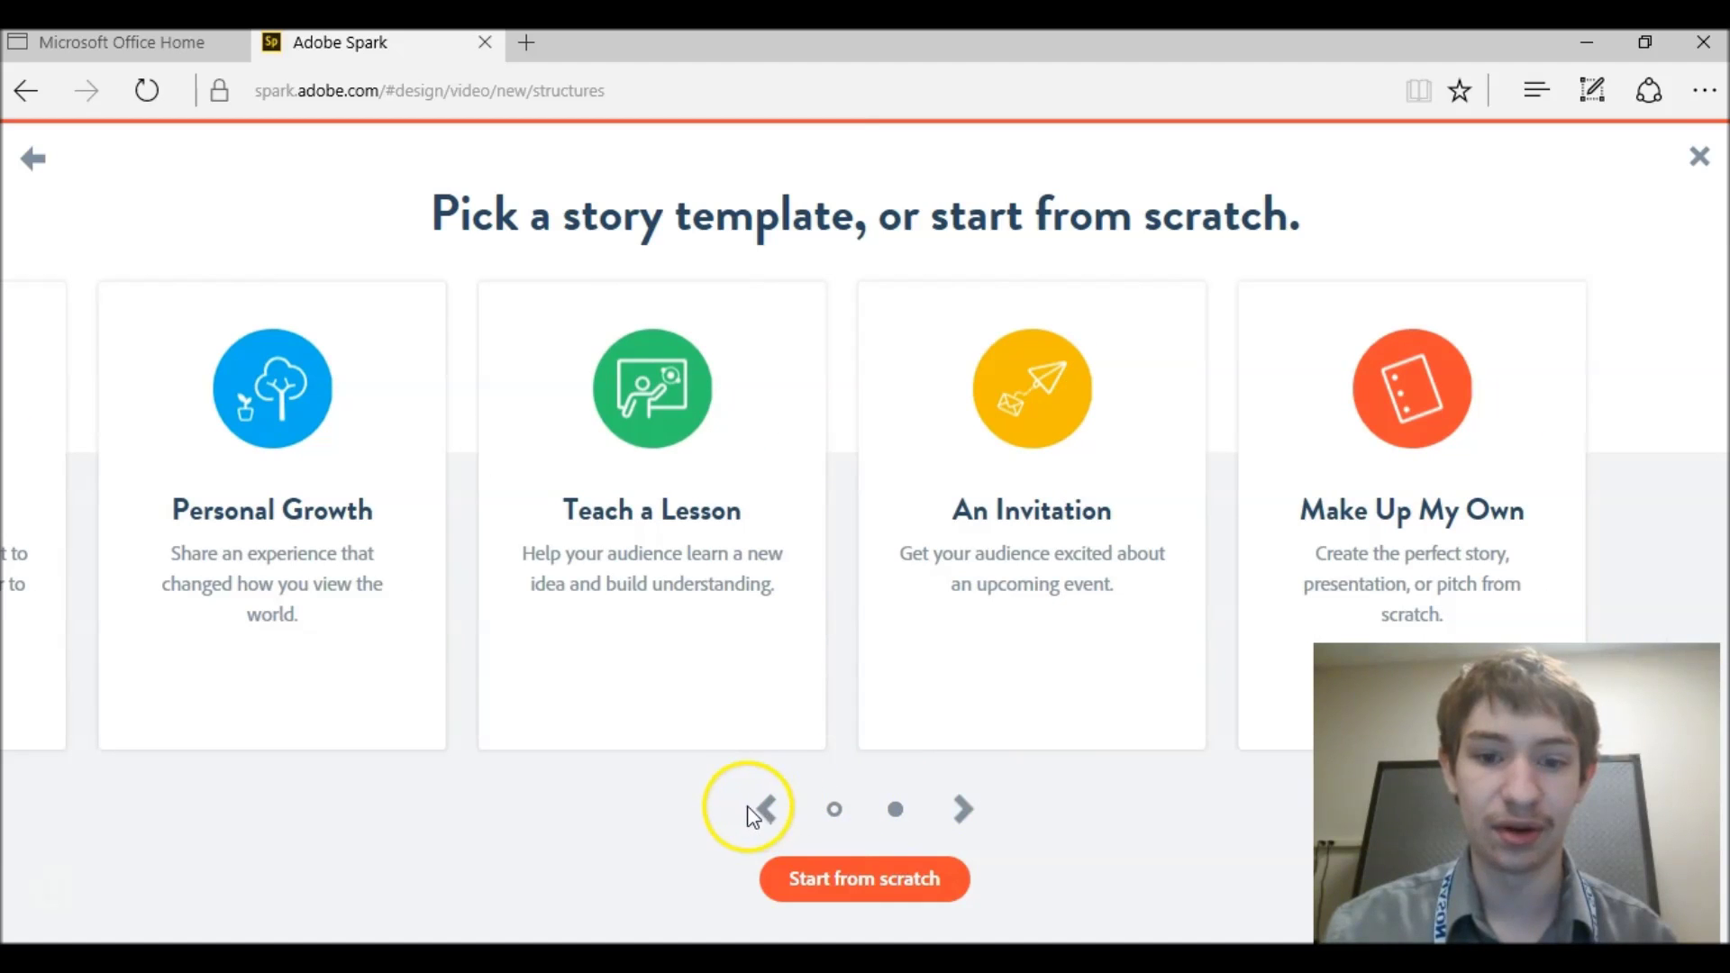
left_click(761, 811)
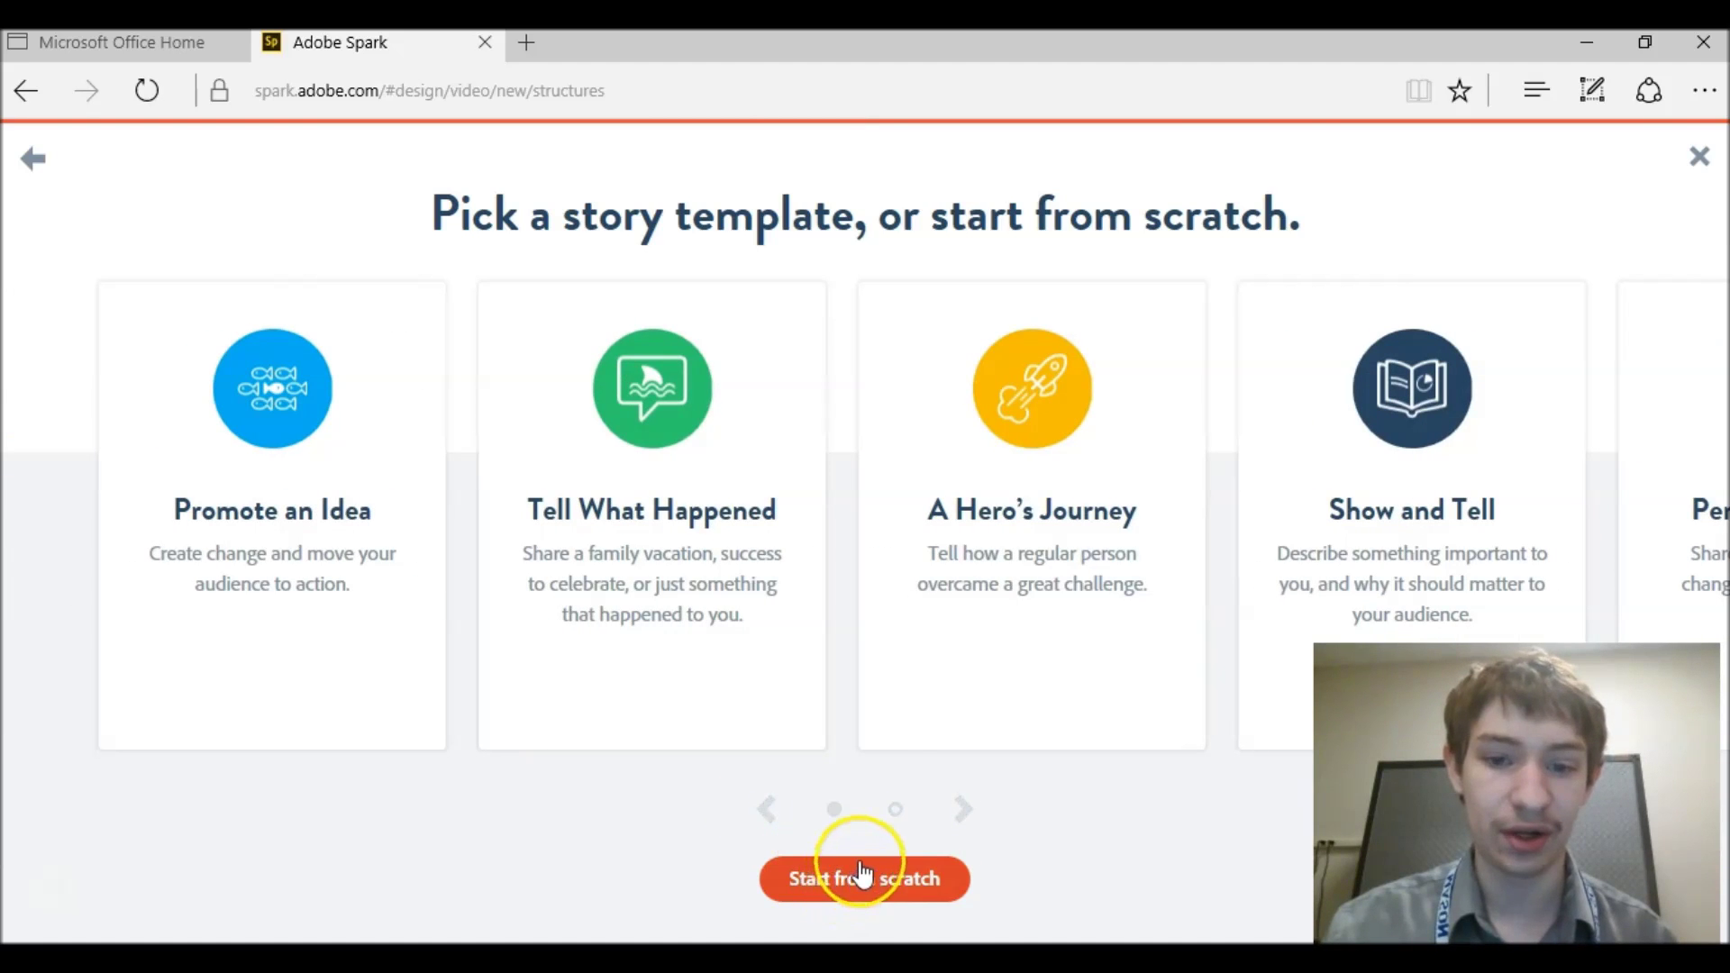
left_click(860, 873)
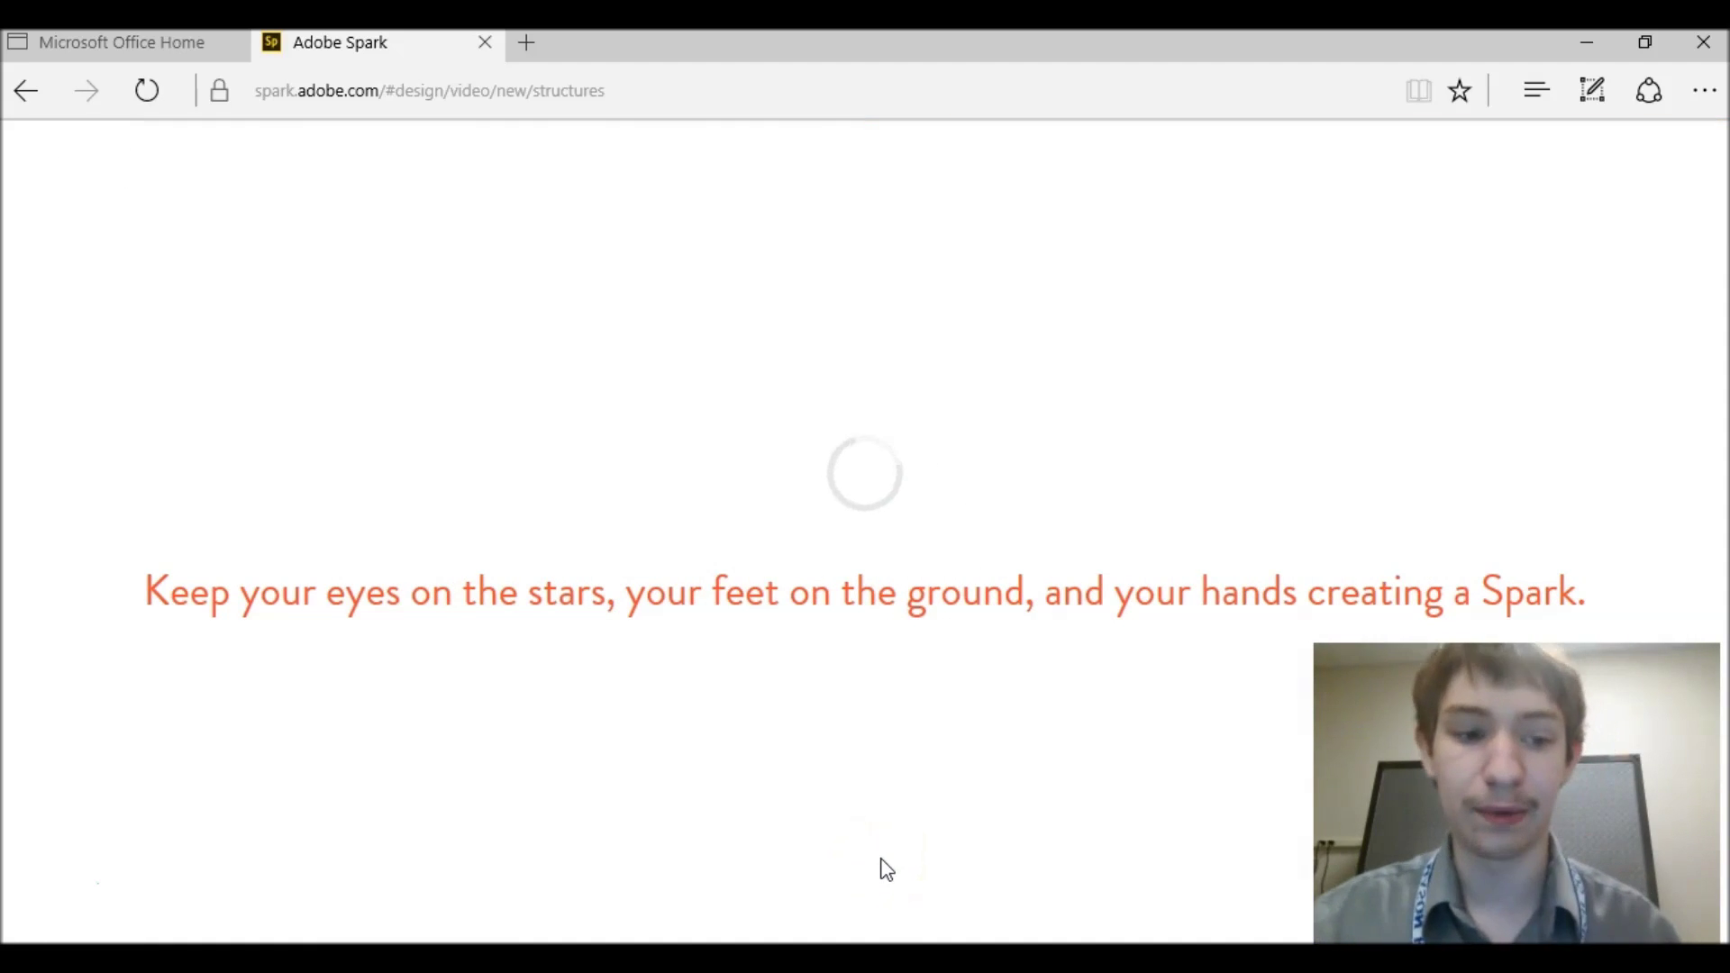
left_click(883, 818)
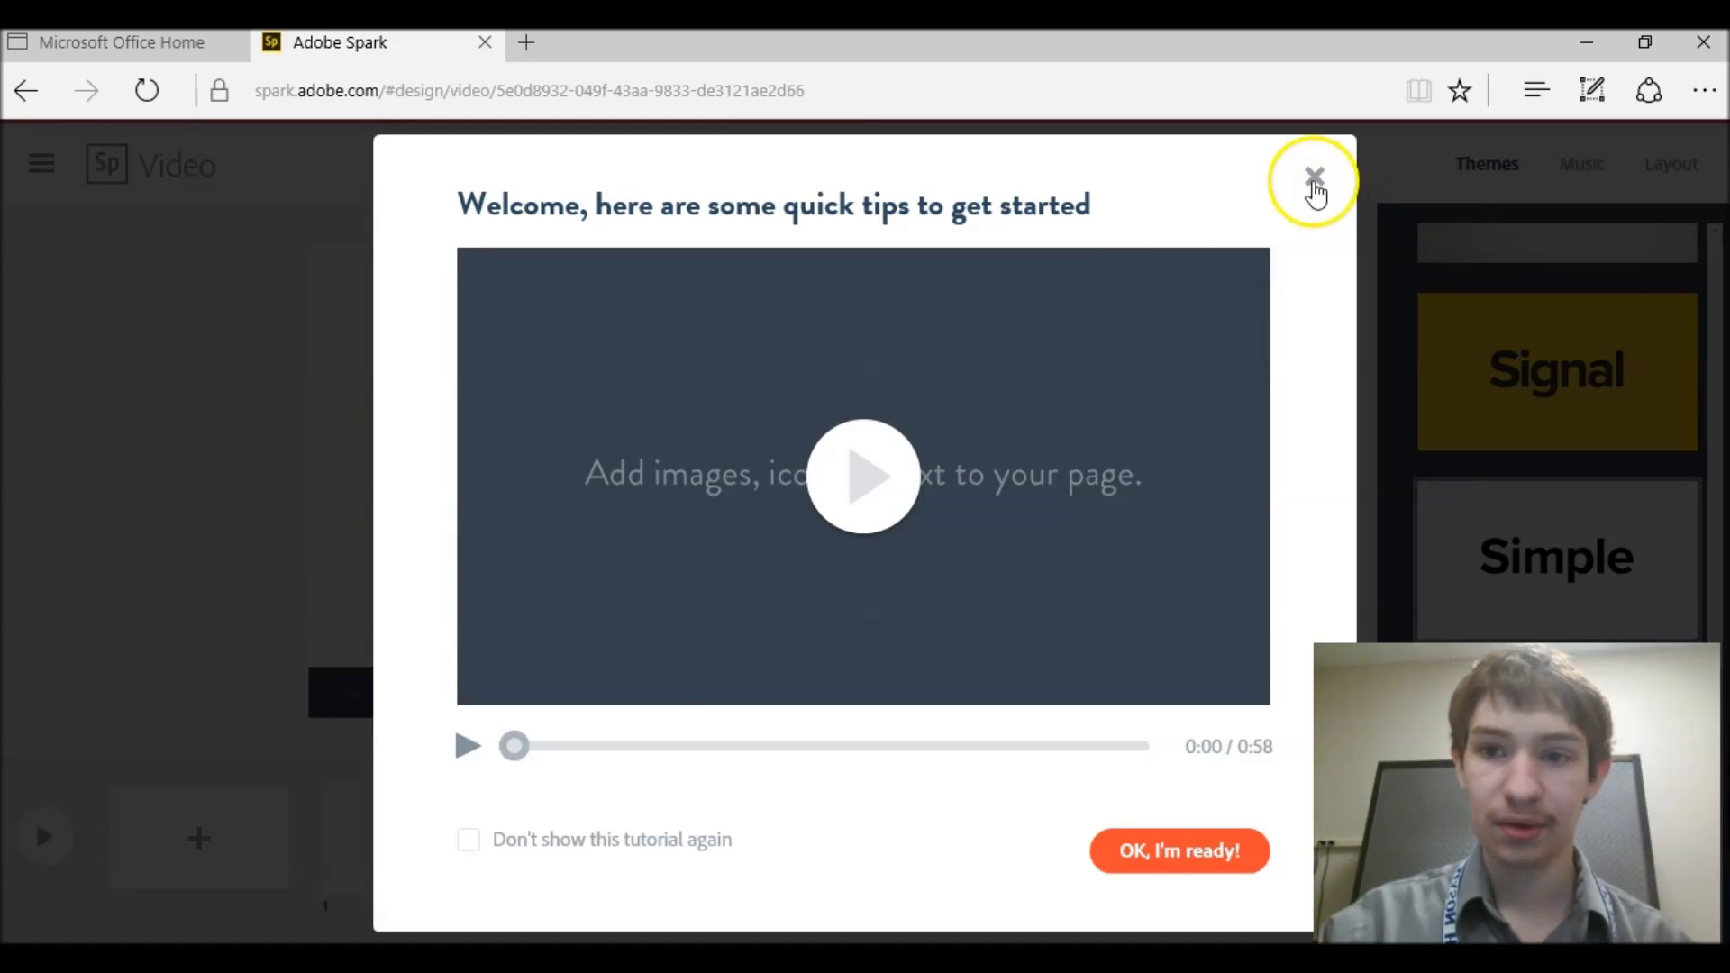
Dismiss the welcome tips, try the Slideshow and Lights themes, then apply Argyle
left_click(1314, 180)
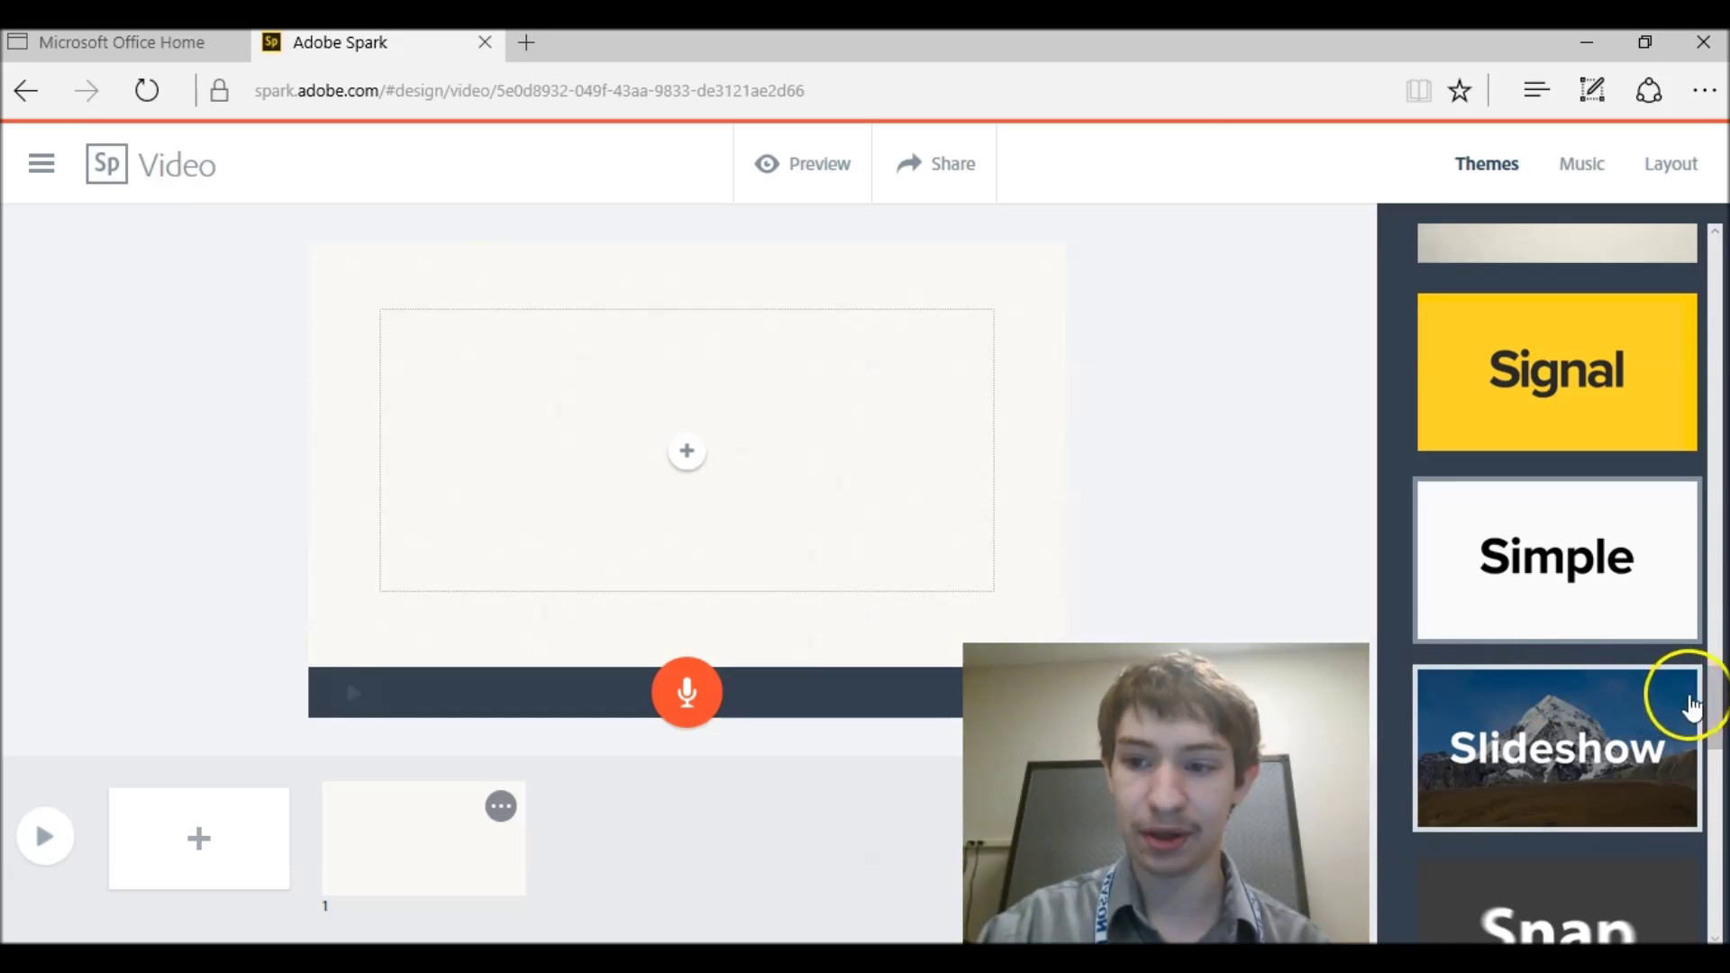
left_click(1674, 717)
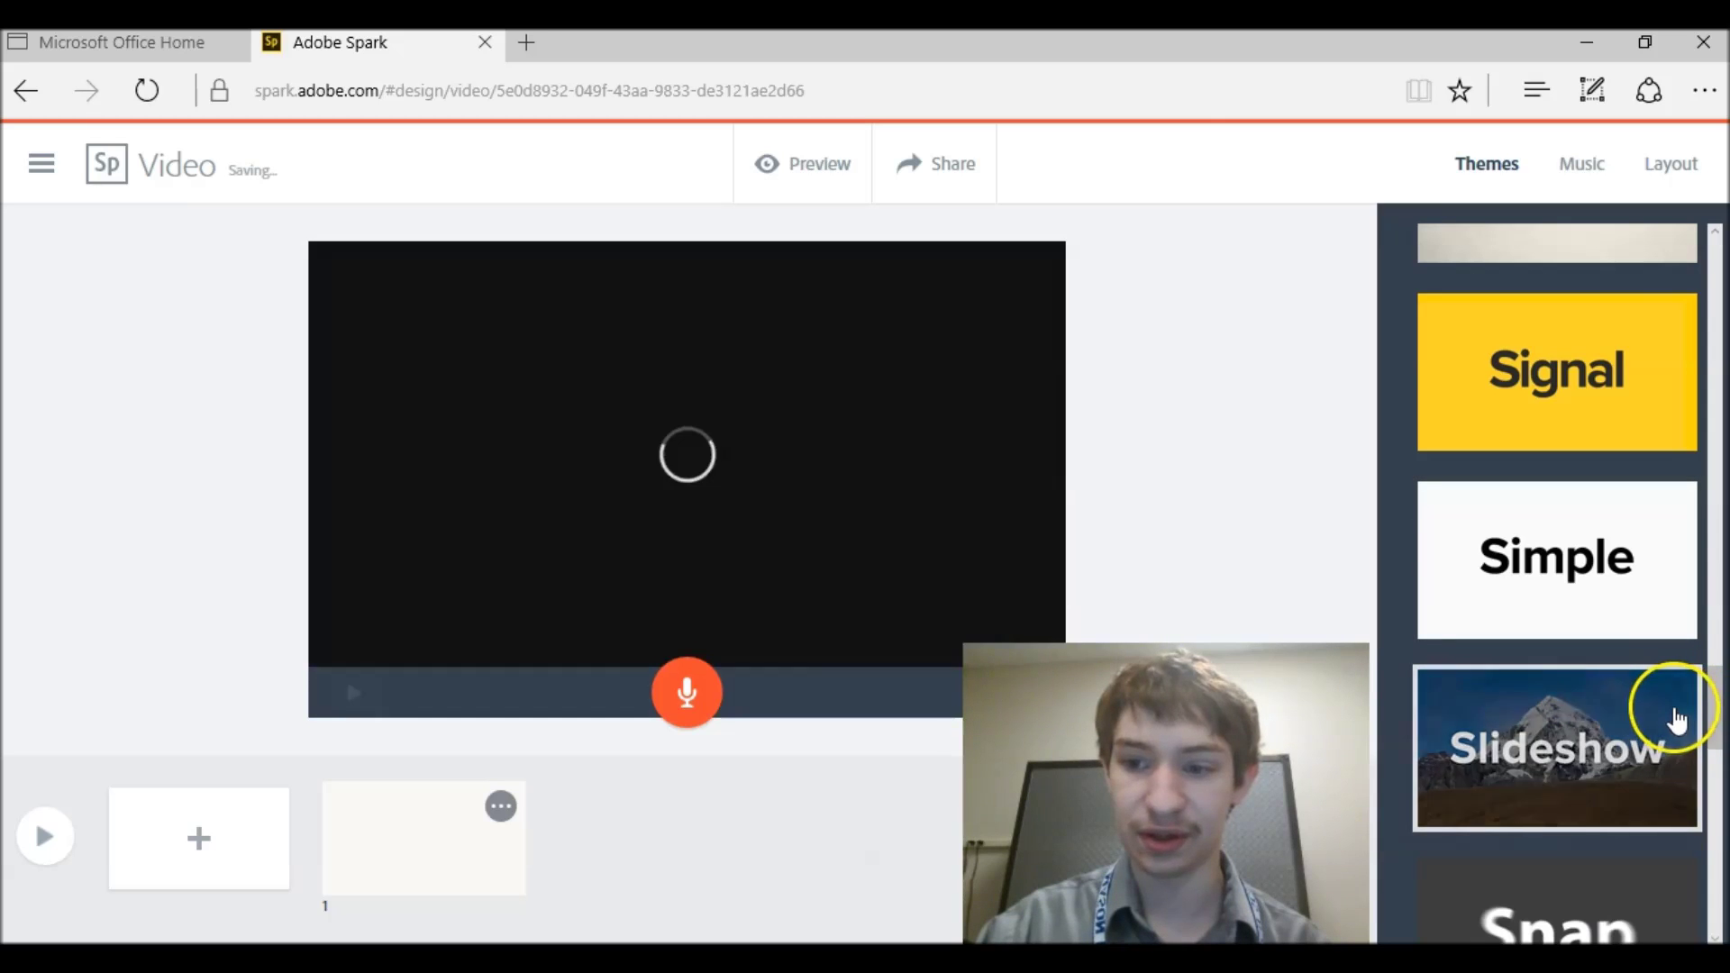
left_click_drag(1714, 707, 1710, 575)
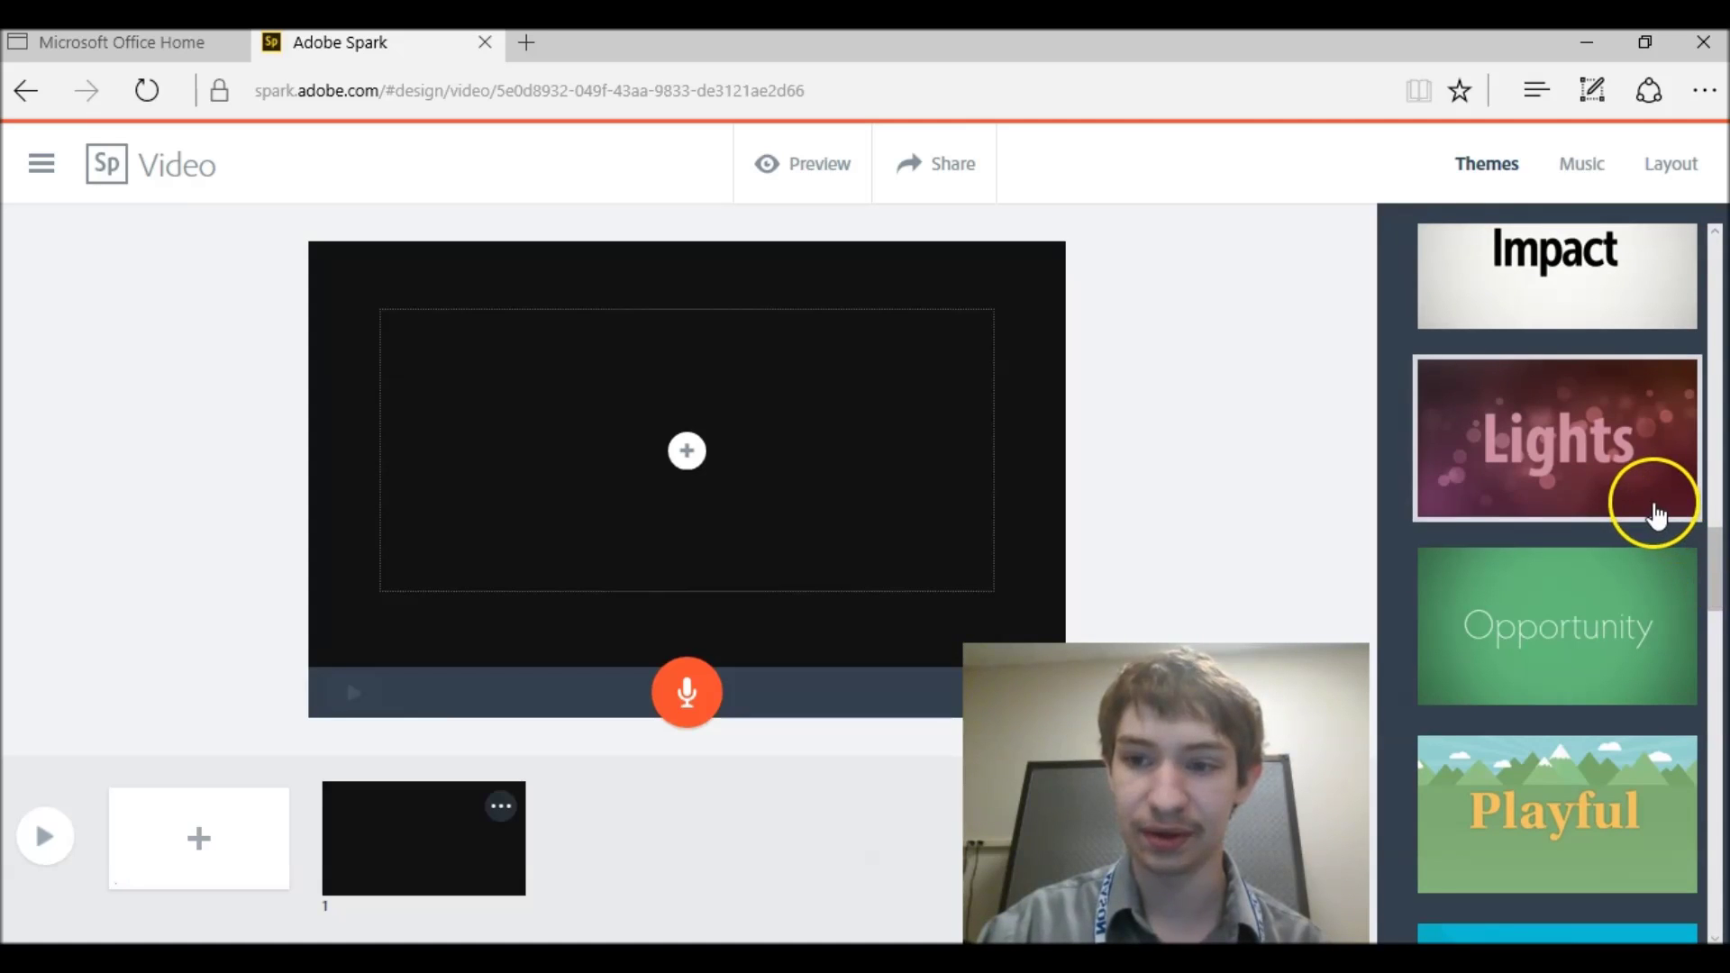
left_click(1656, 515)
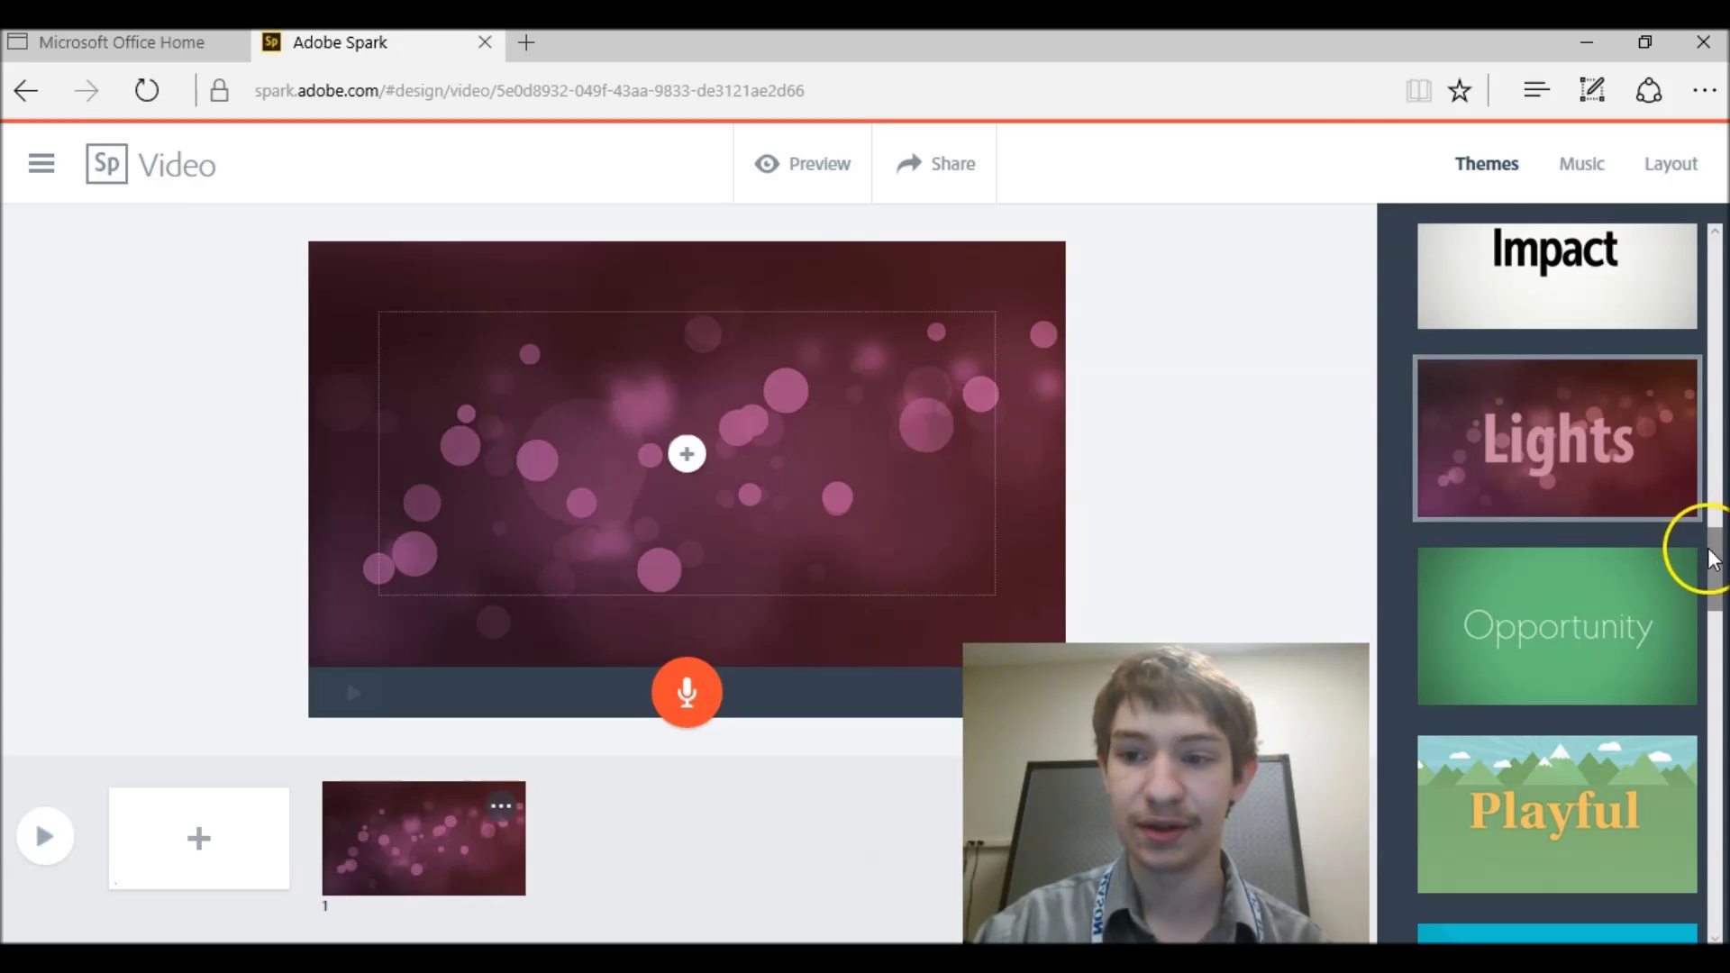
left_click_drag(1705, 544, 1683, 240)
left_click(1626, 262)
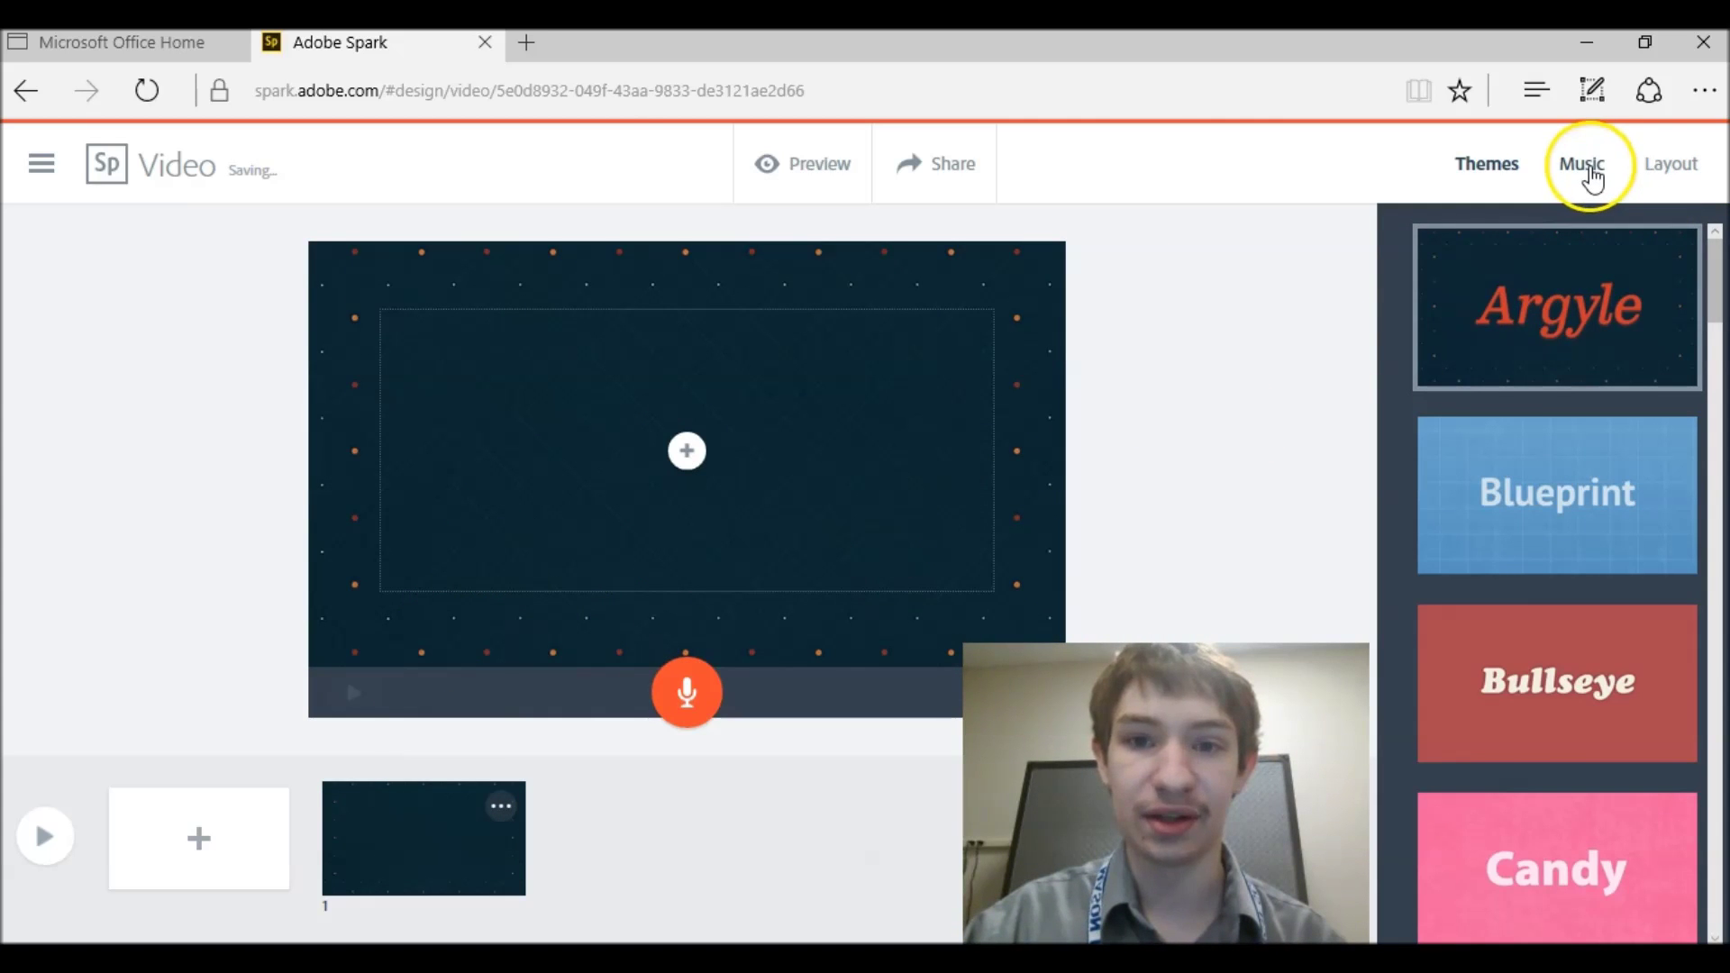
left_click(687, 450)
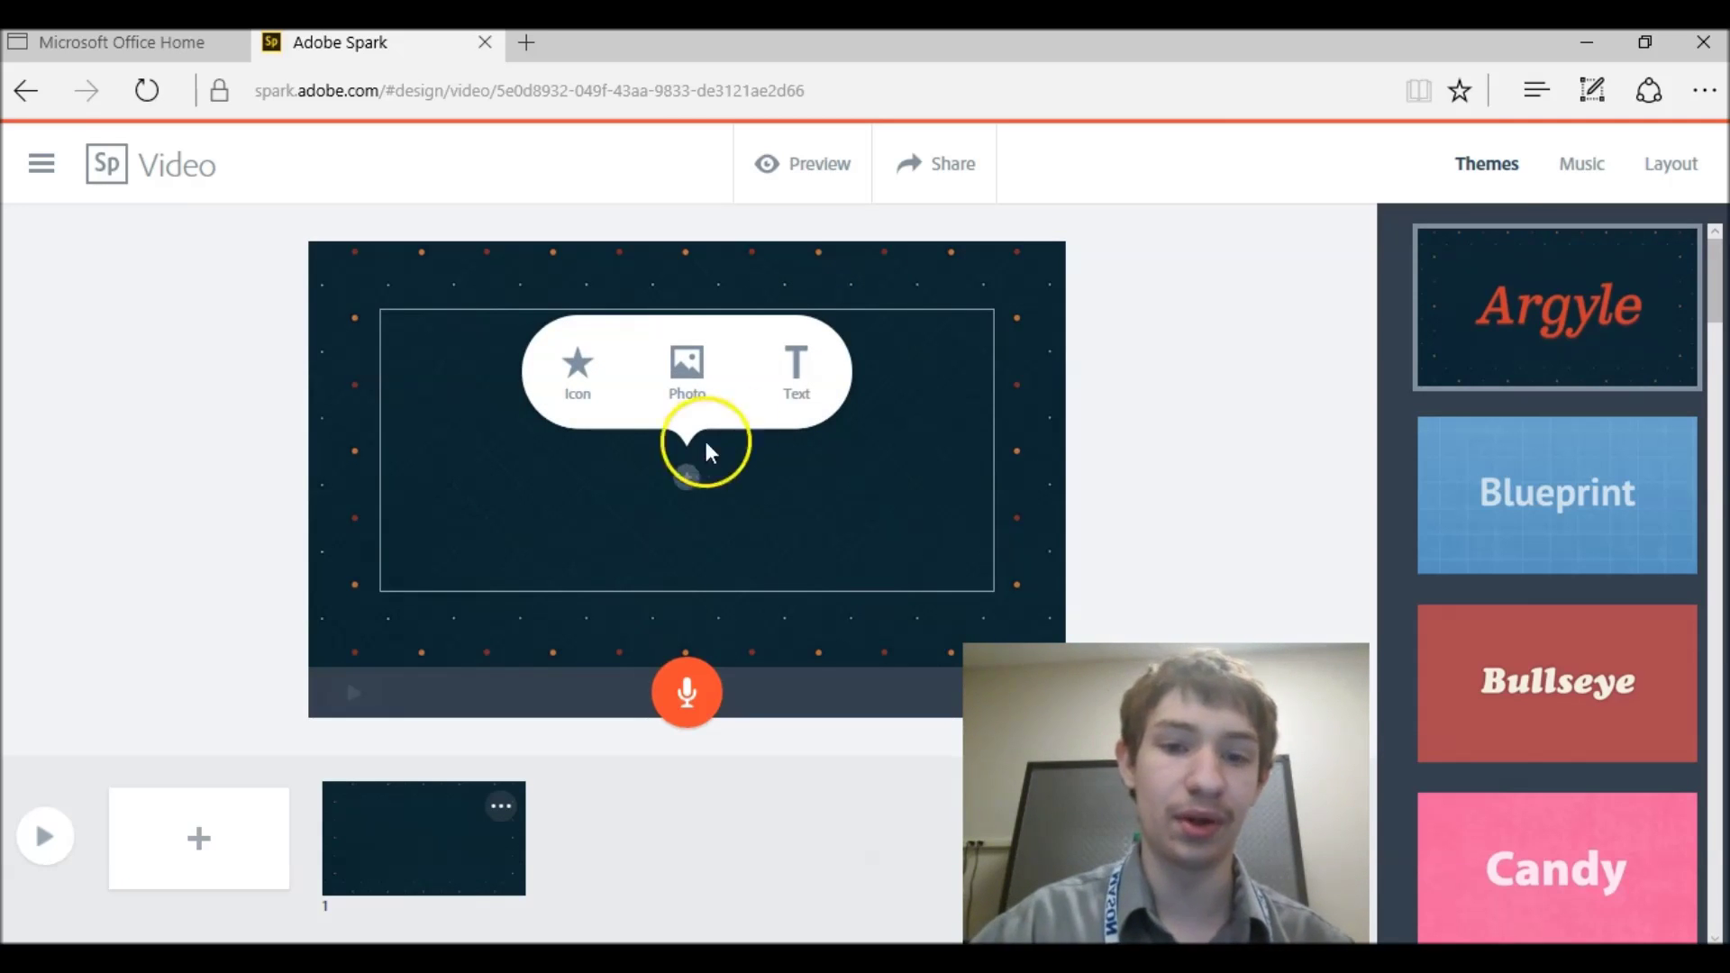
Add a new empty slide from the Layout options
left_click(1122, 461)
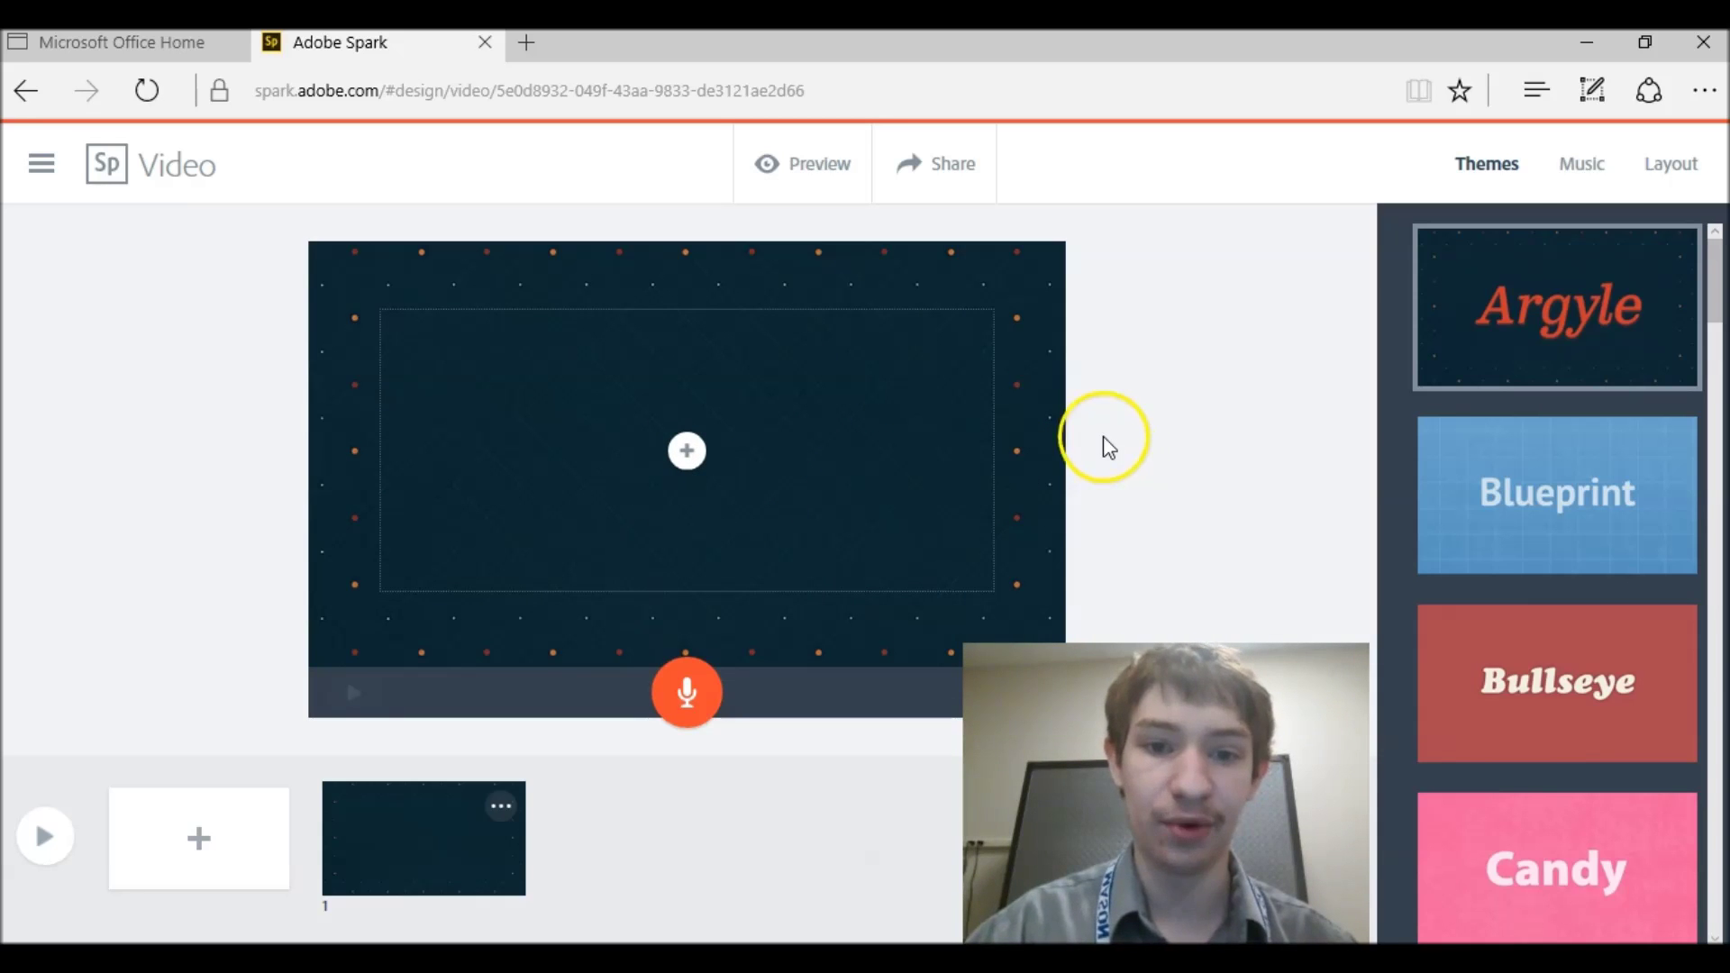
left_click(1676, 192)
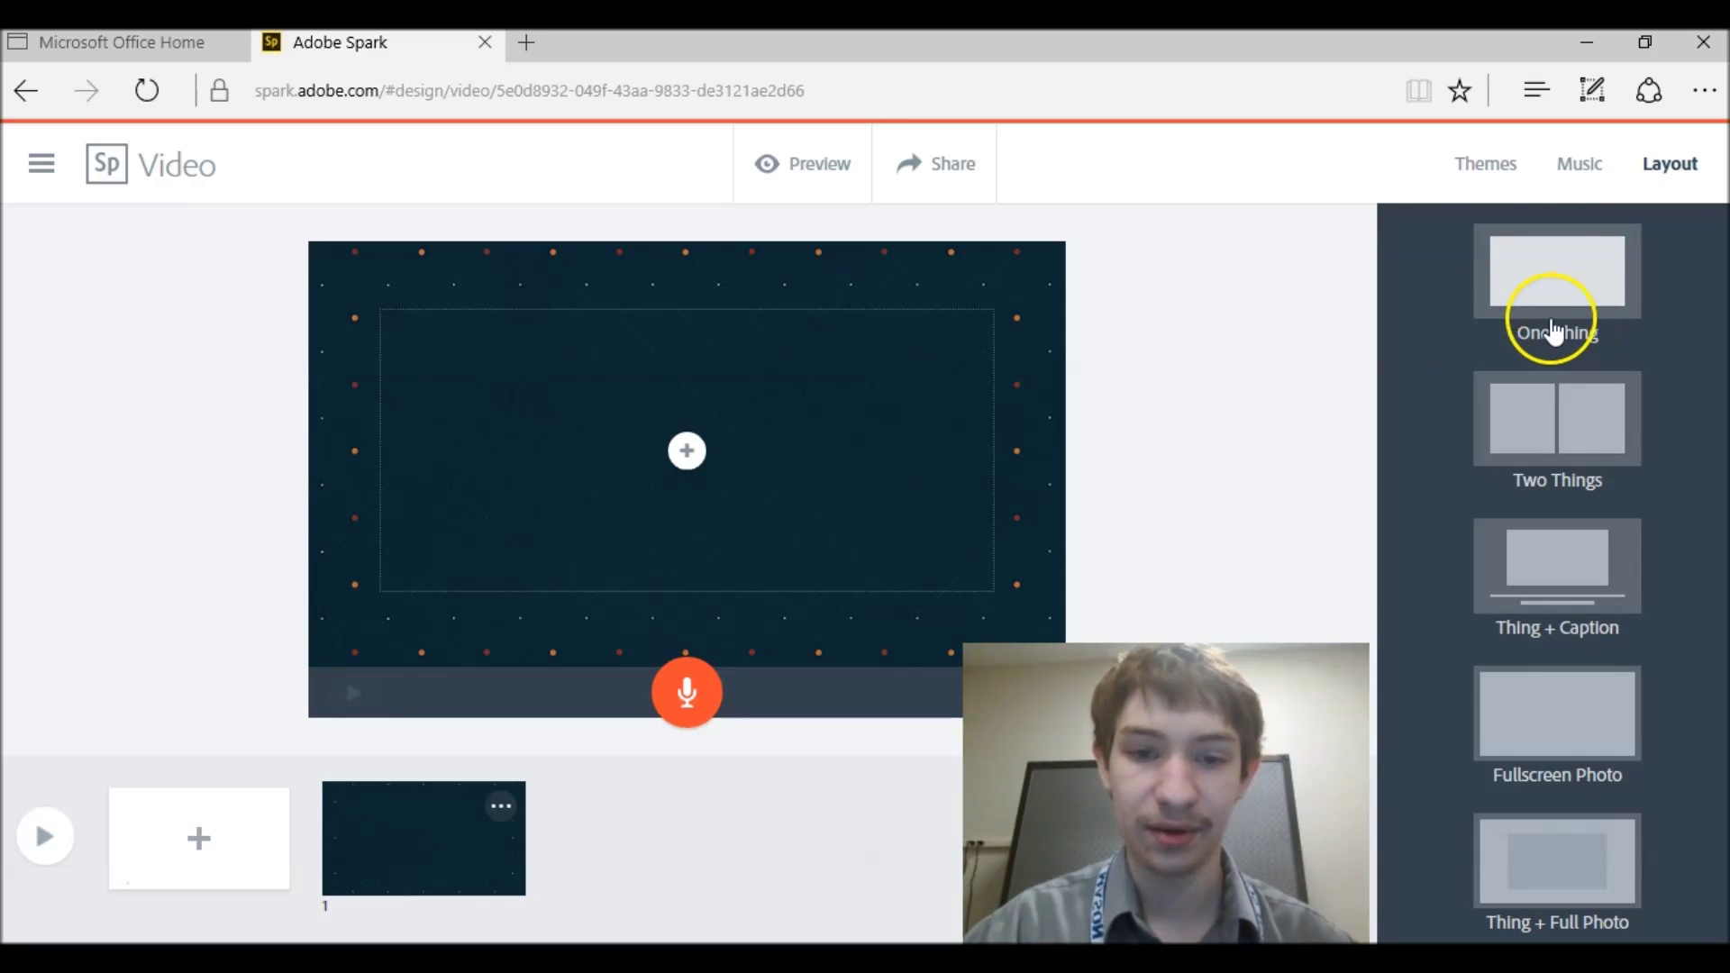
left_click(200, 838)
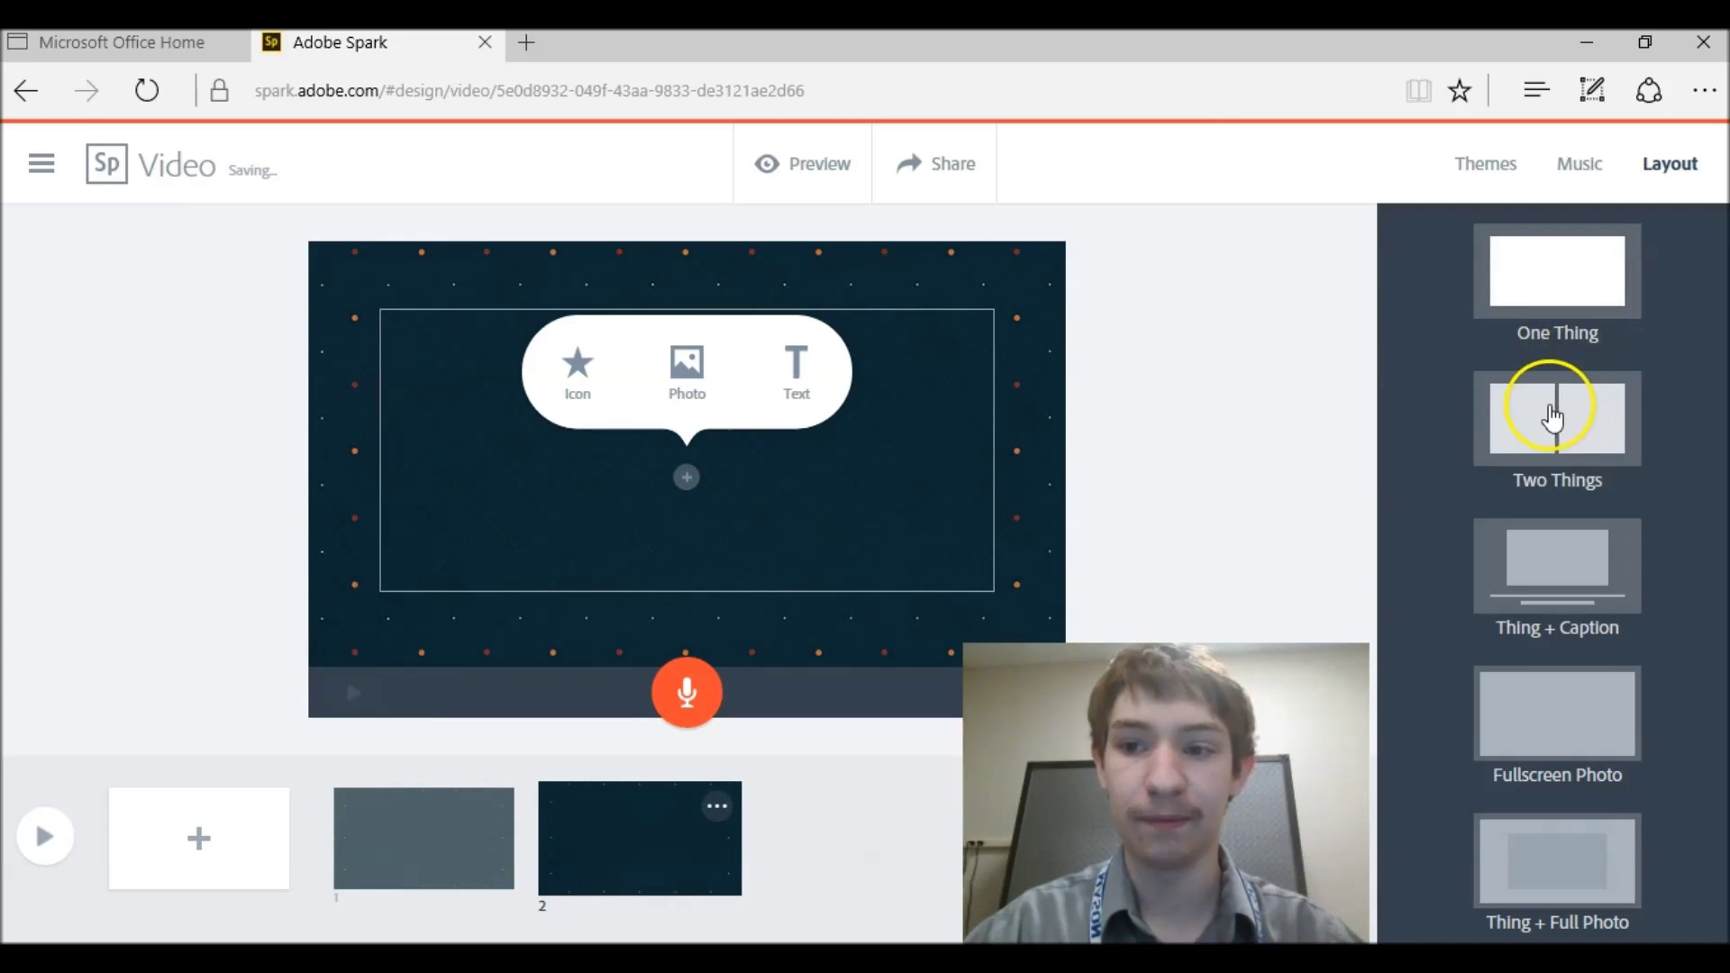
Try the Two Things, Thing + Caption and Fullscreen Photo layouts, then settle on One Thing
left_click(1595, 482)
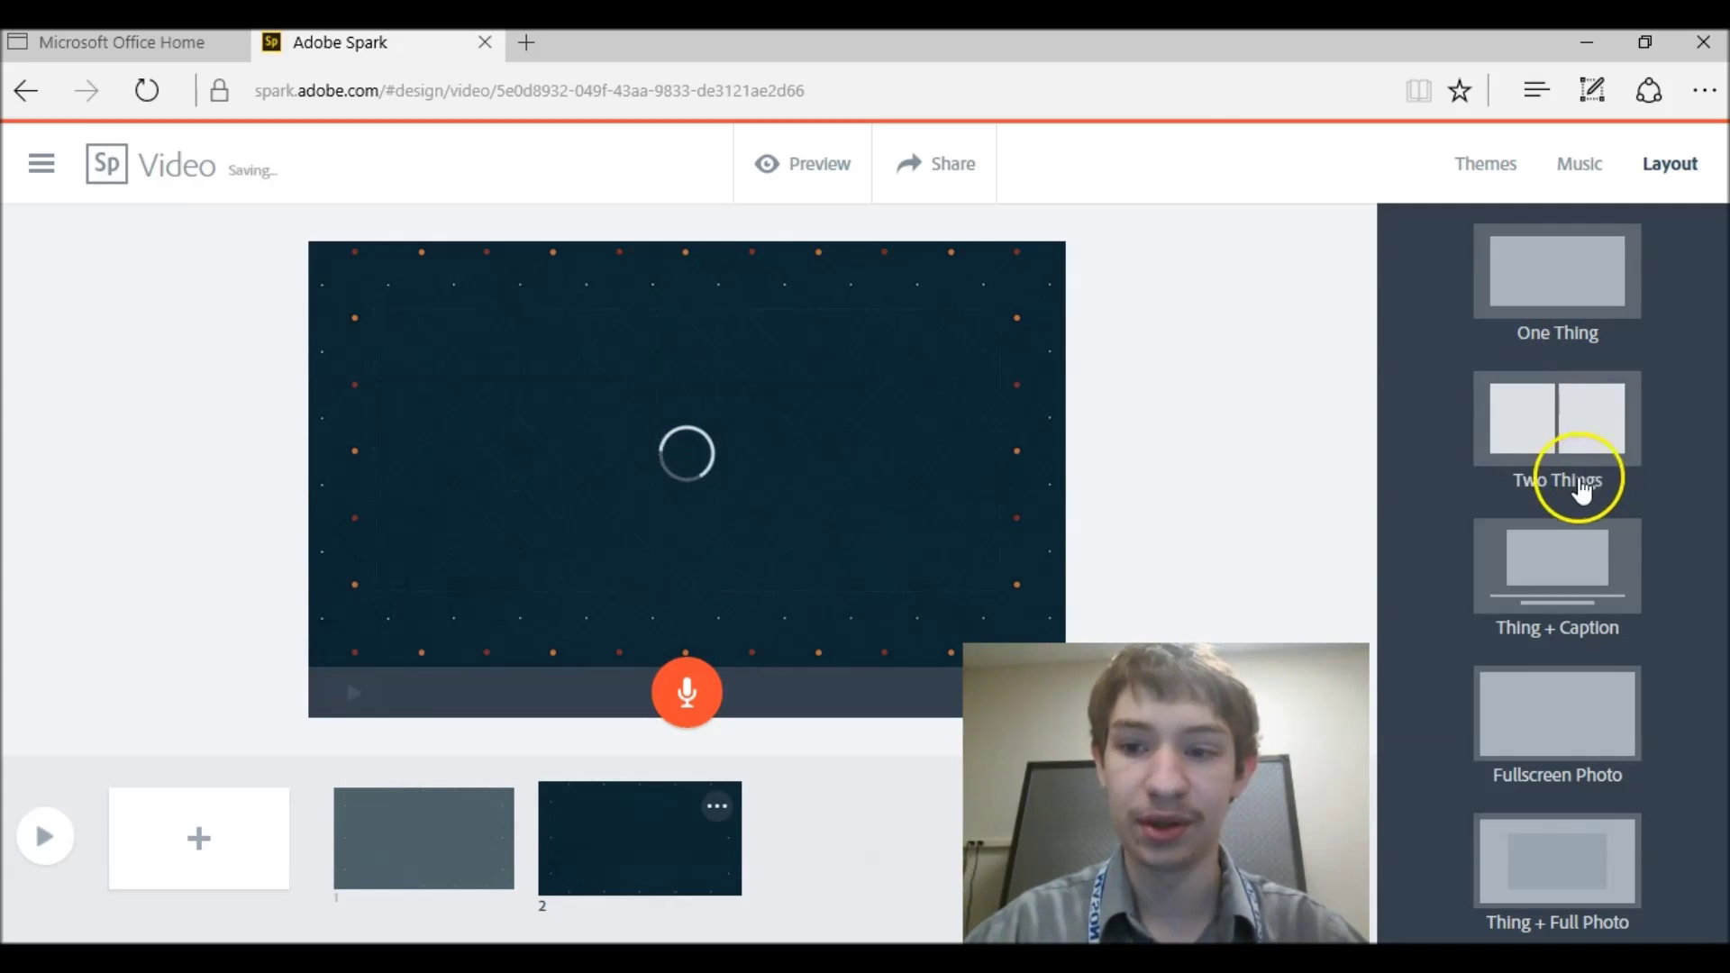
left_click(1514, 554)
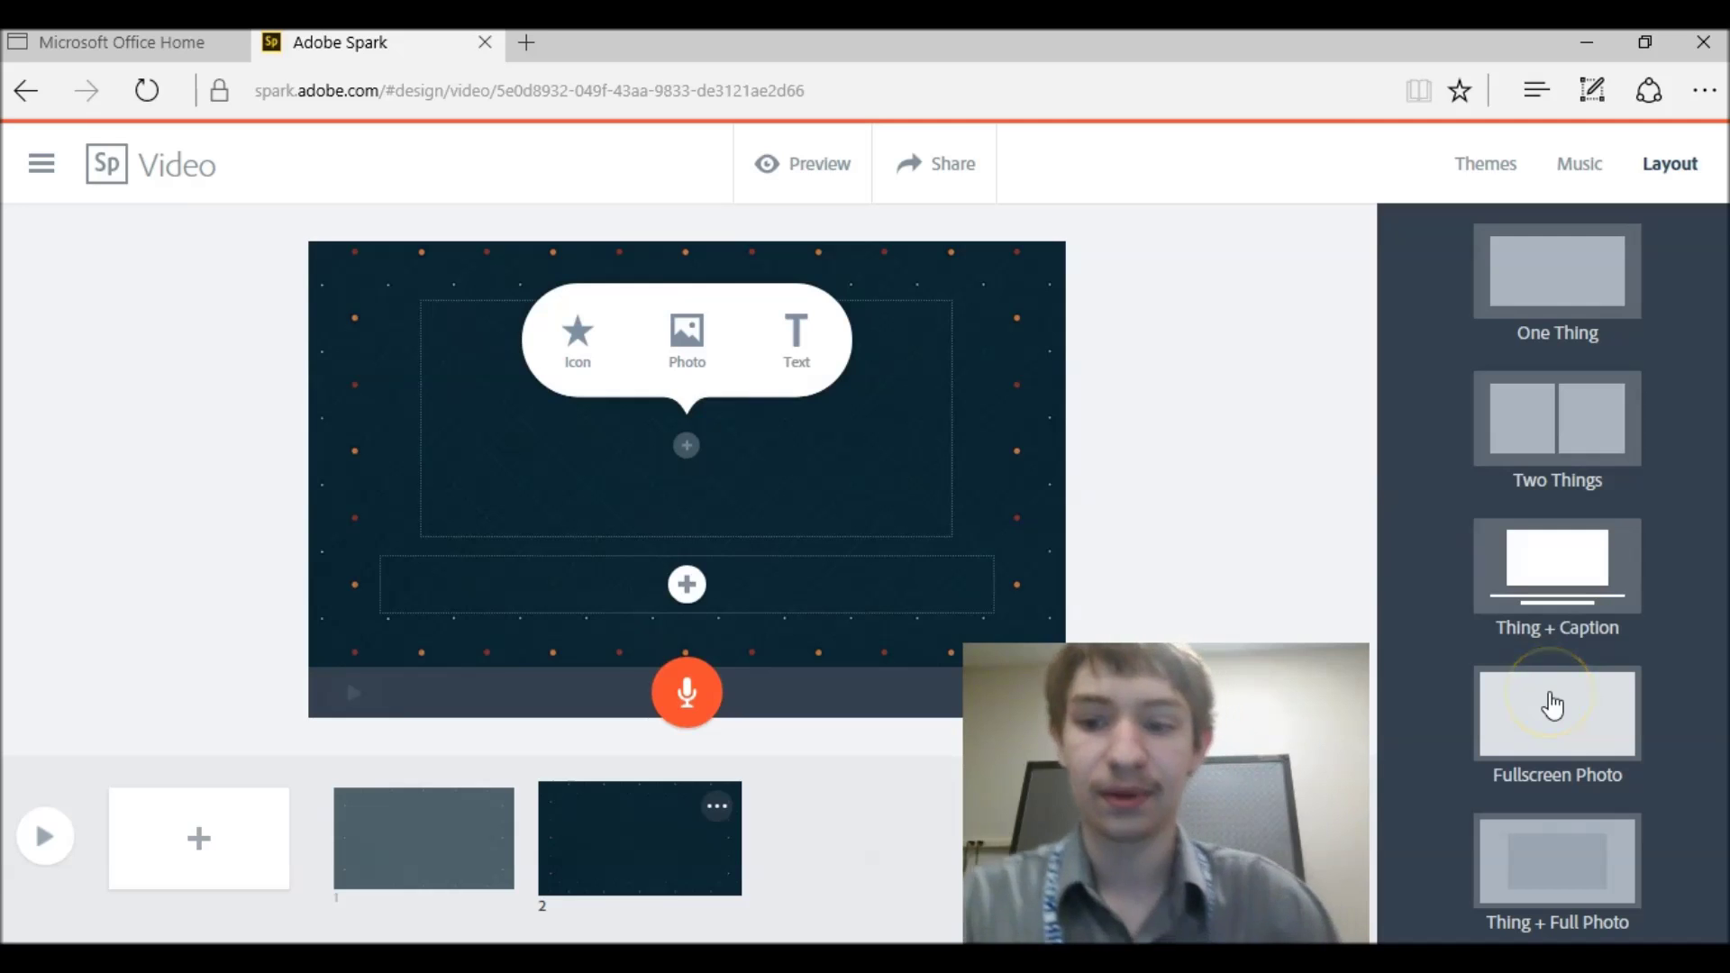
left_click(1550, 707)
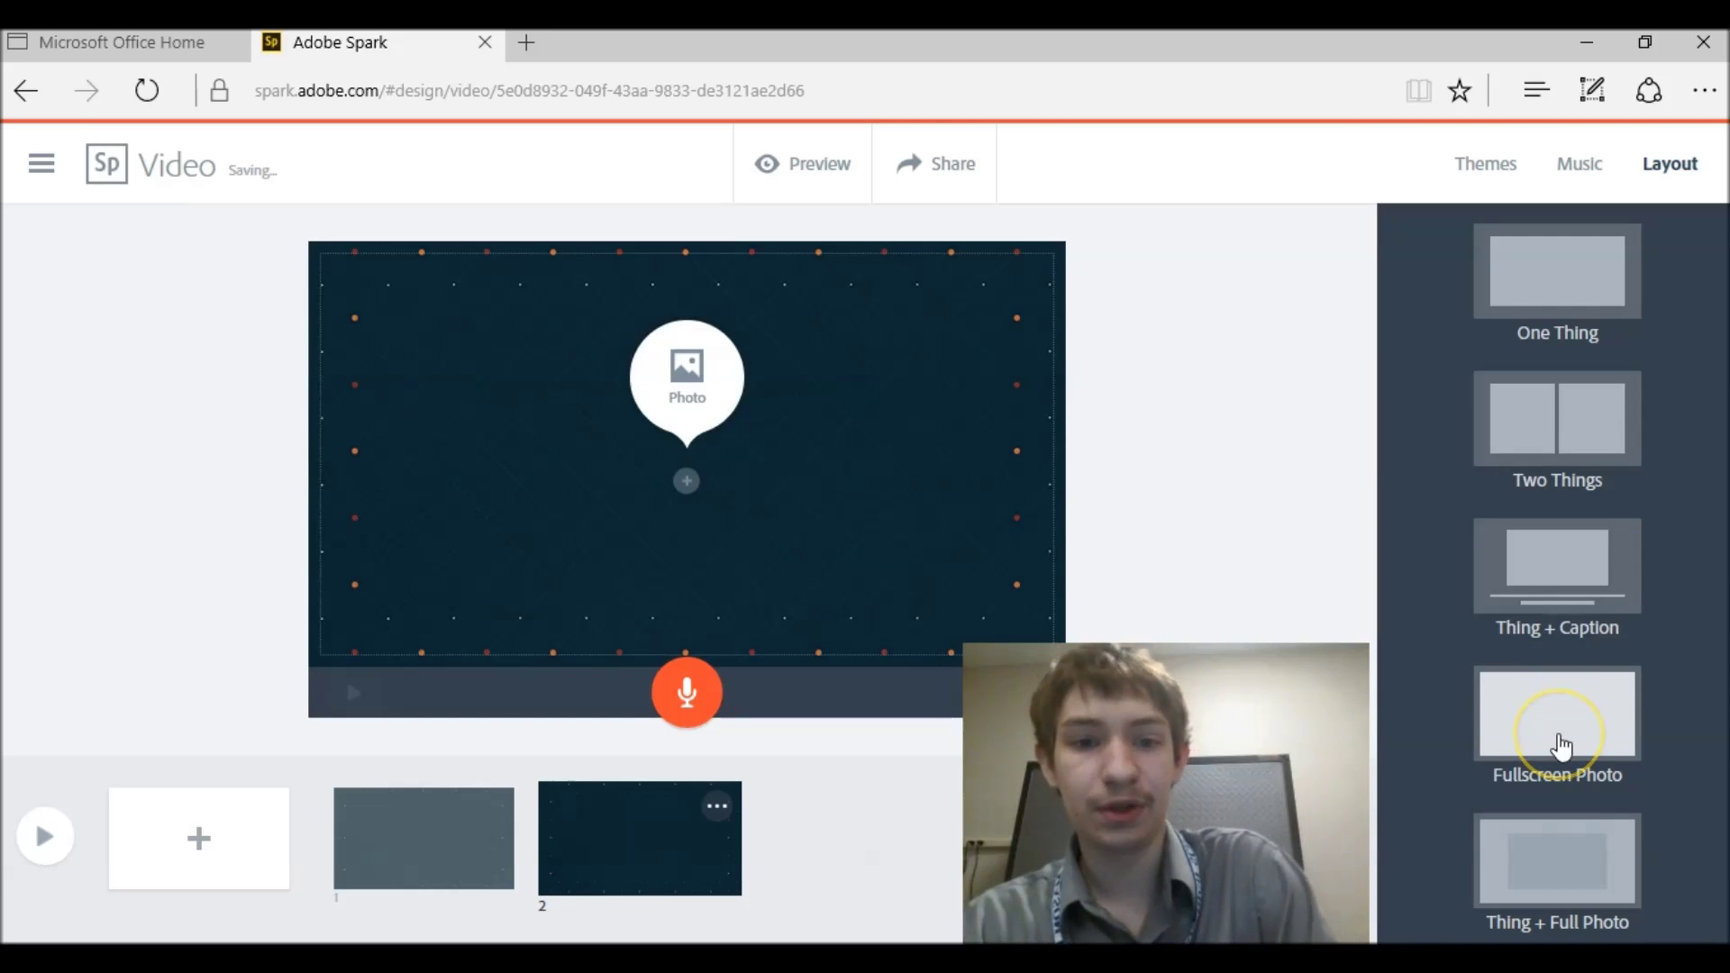
left_click(1567, 786)
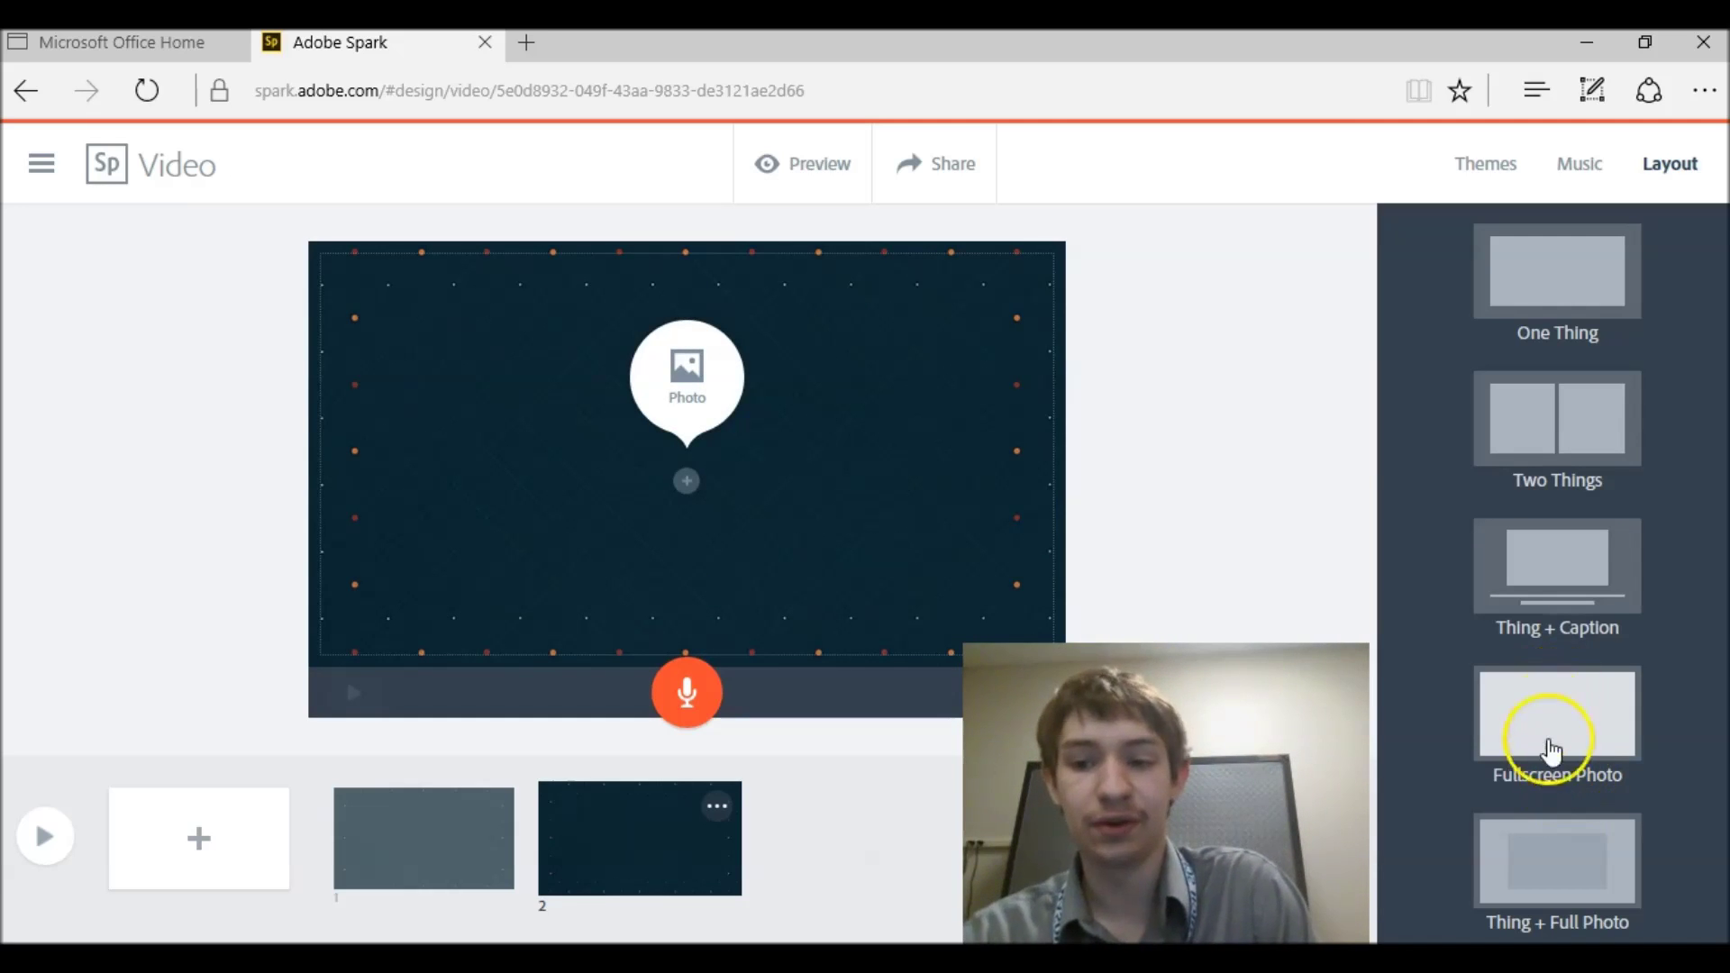
left_click(1568, 851)
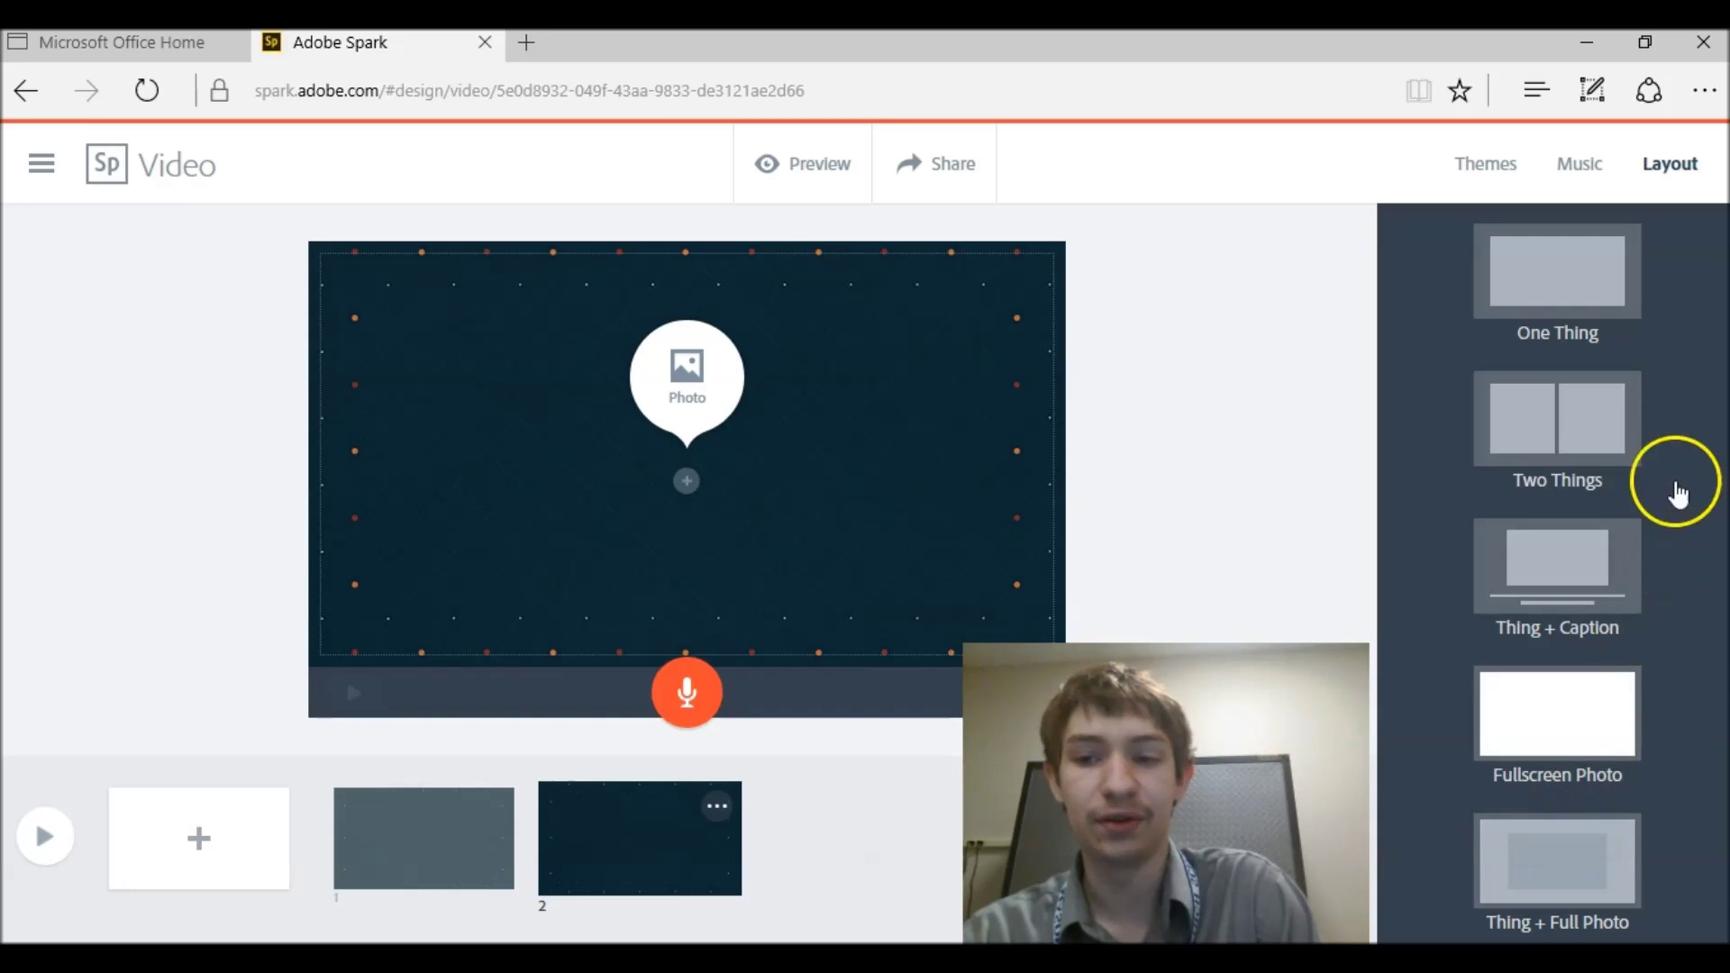
left_click(1556, 320)
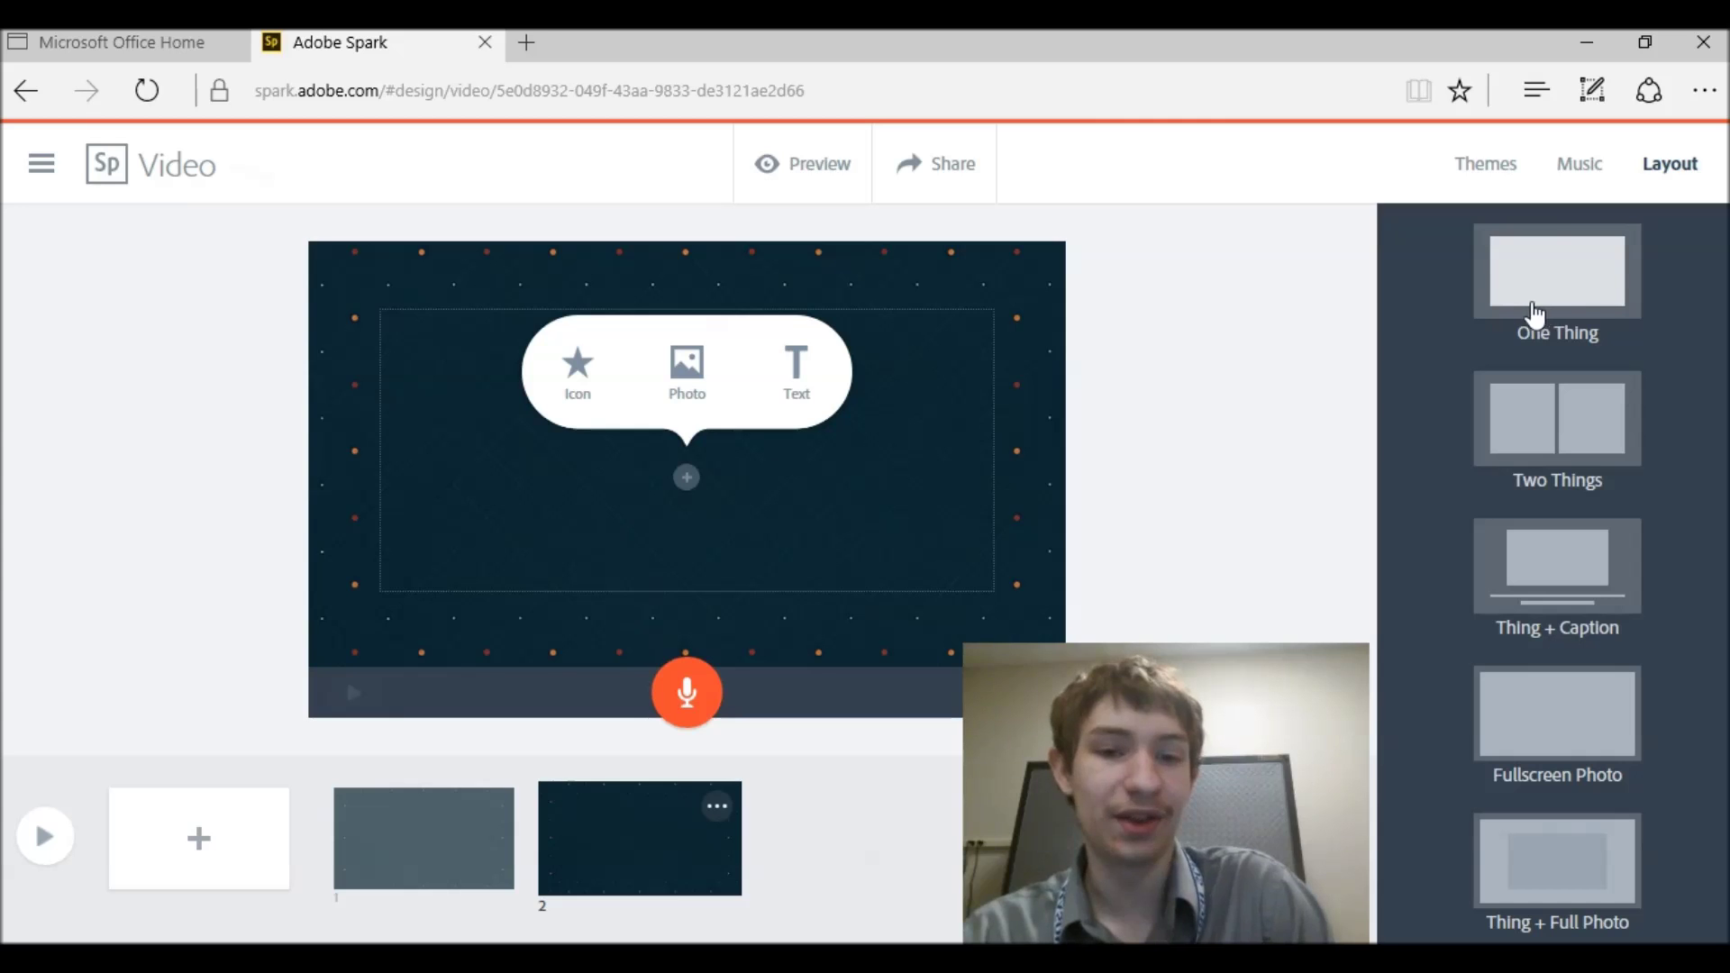
left_click(688, 365)
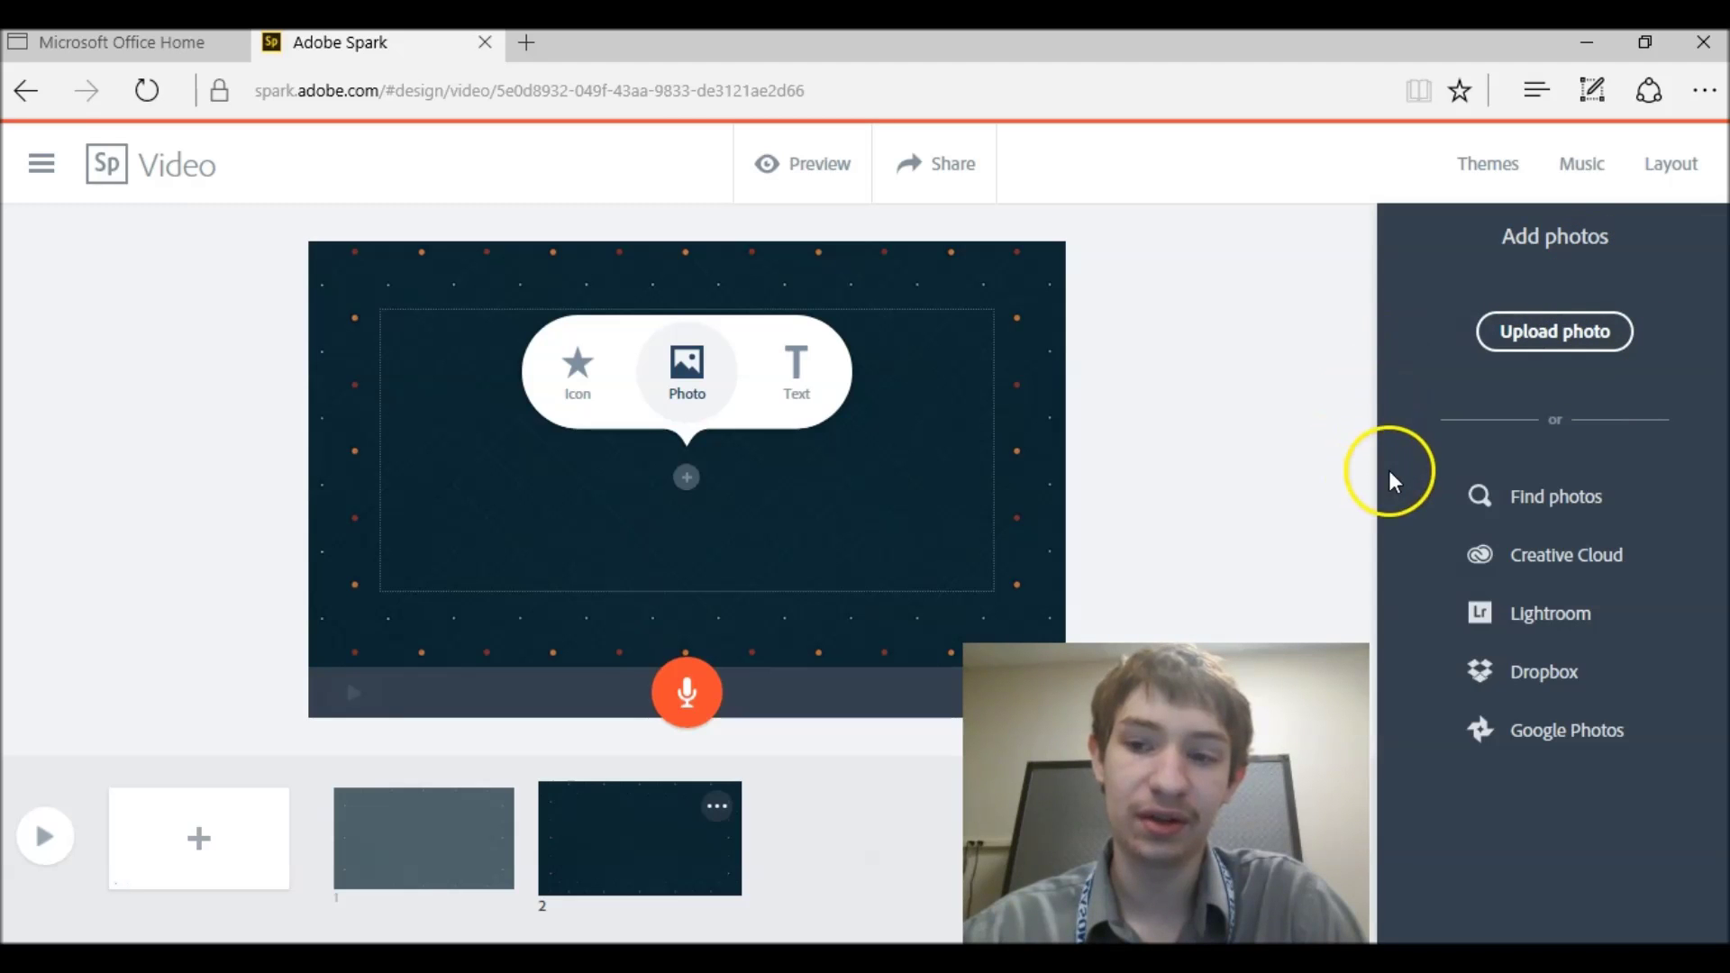
Search photos for 'Dragon' and place the iguana-on-a-log result on the second slide
left_click(1529, 489)
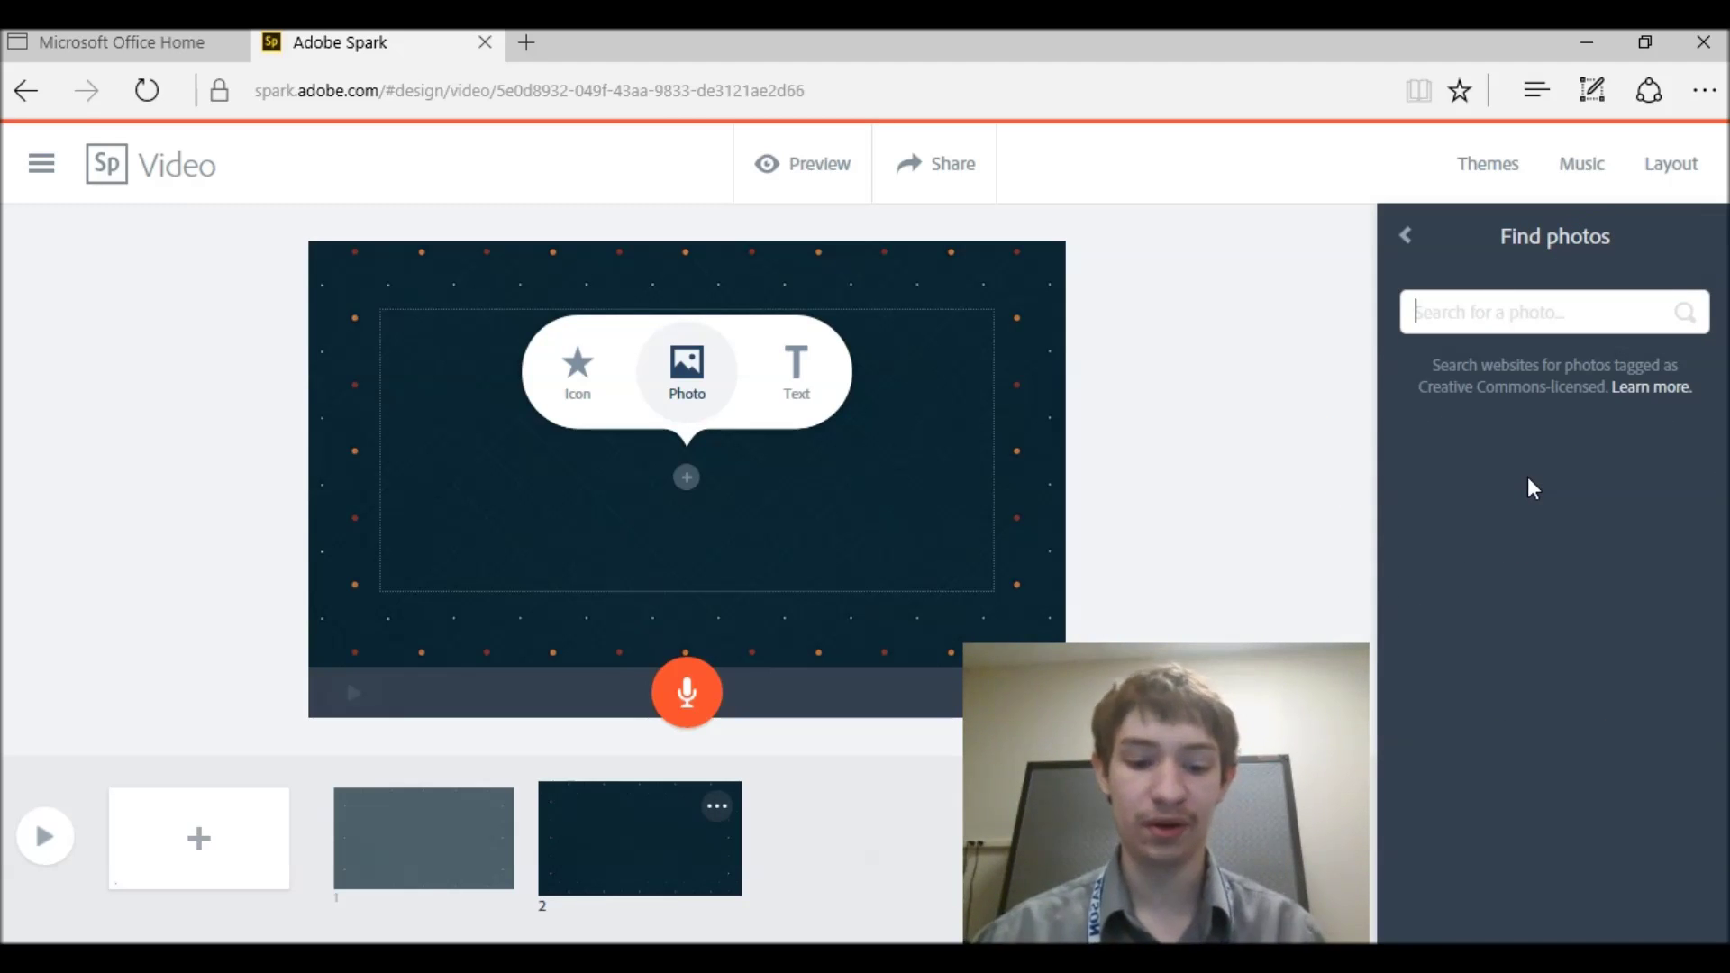
type("Dragon")
key("Return")
left_click(1474, 561)
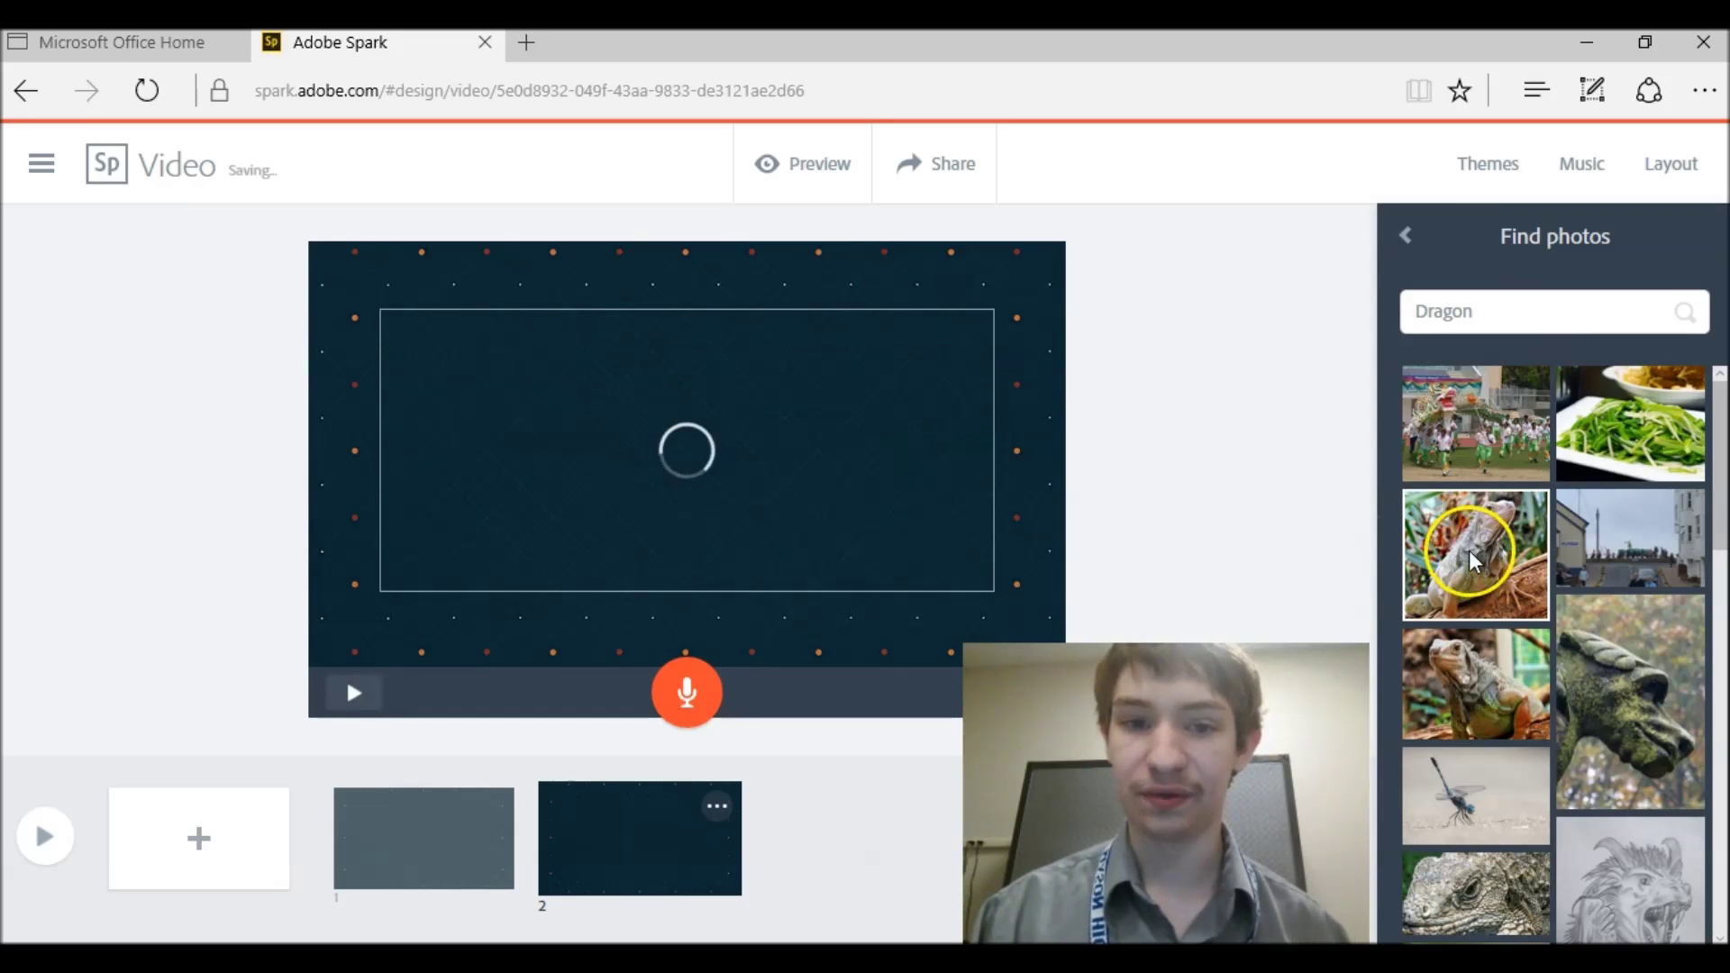
left_click(728, 412)
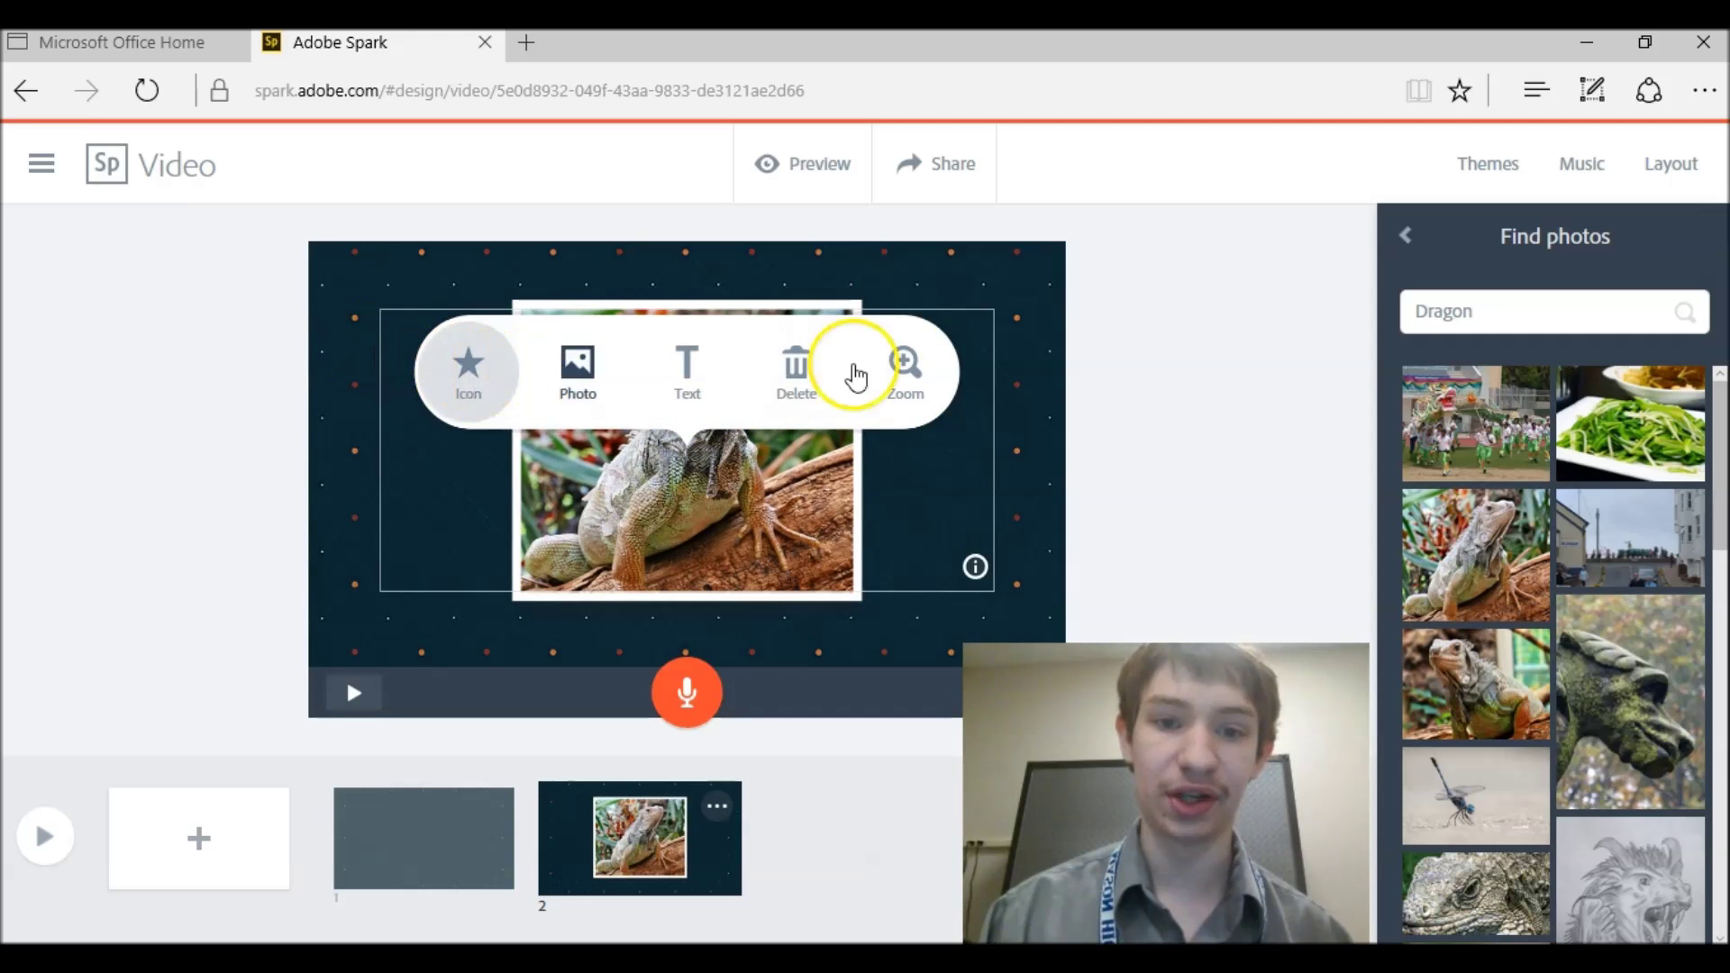
left_click(1671, 163)
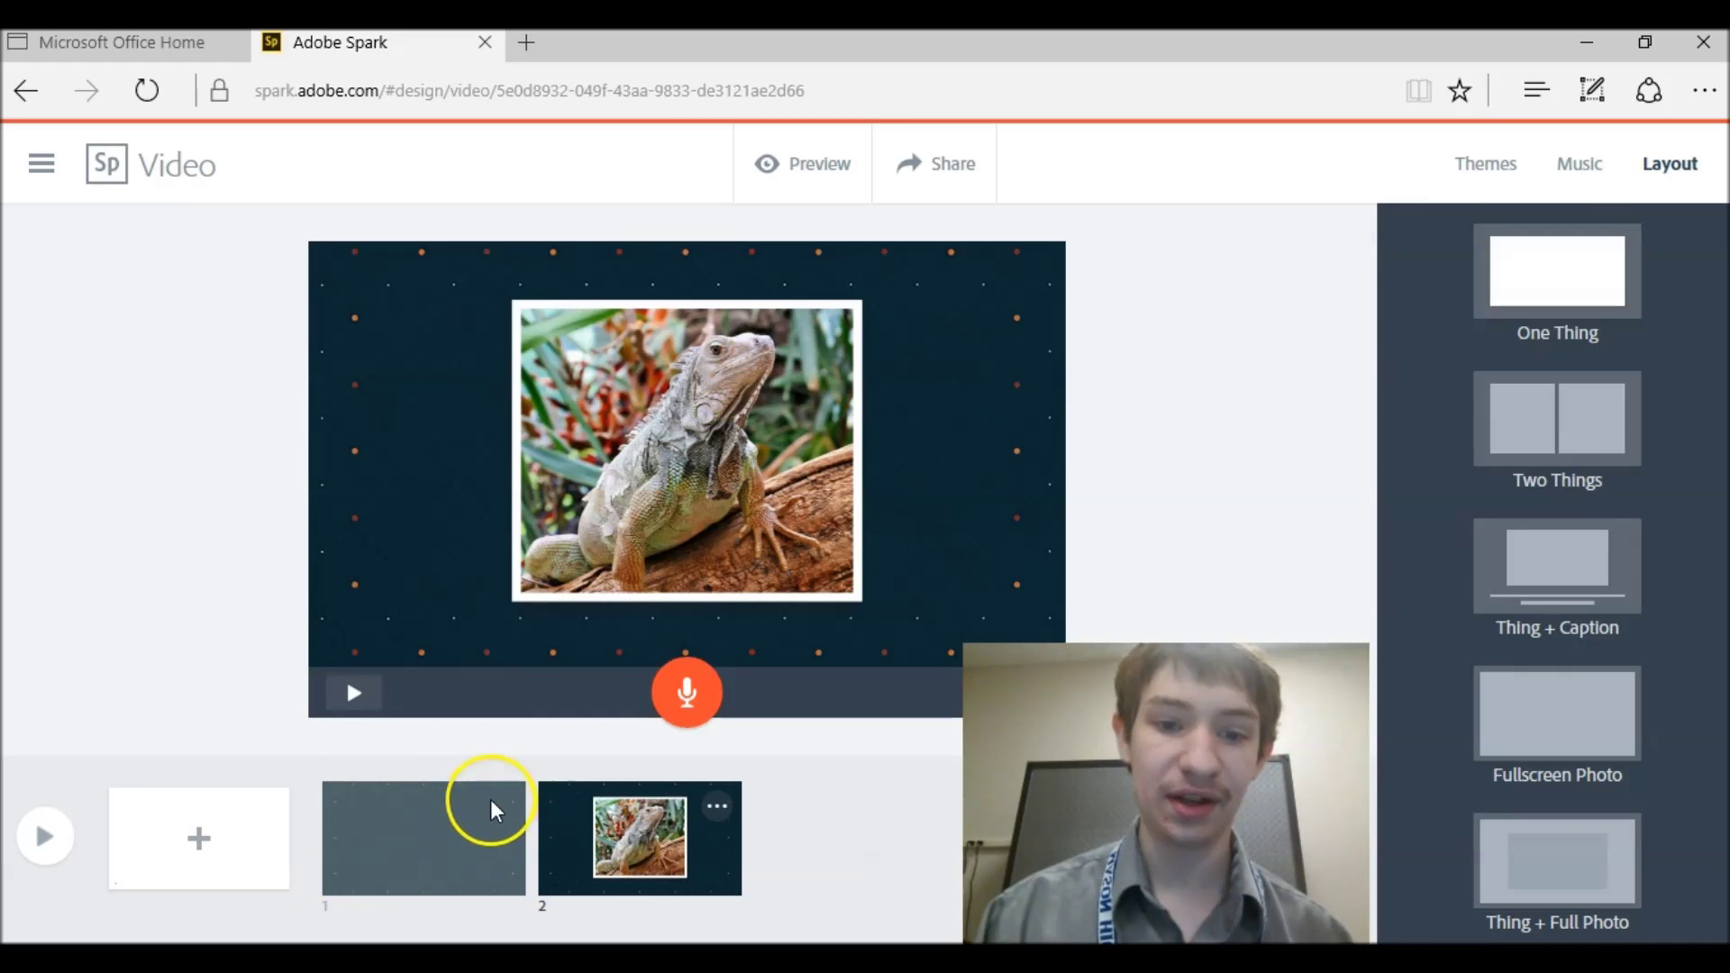
Title the first slide 'Something', insert a blank slide after it, and preview the video
left_click(434, 831)
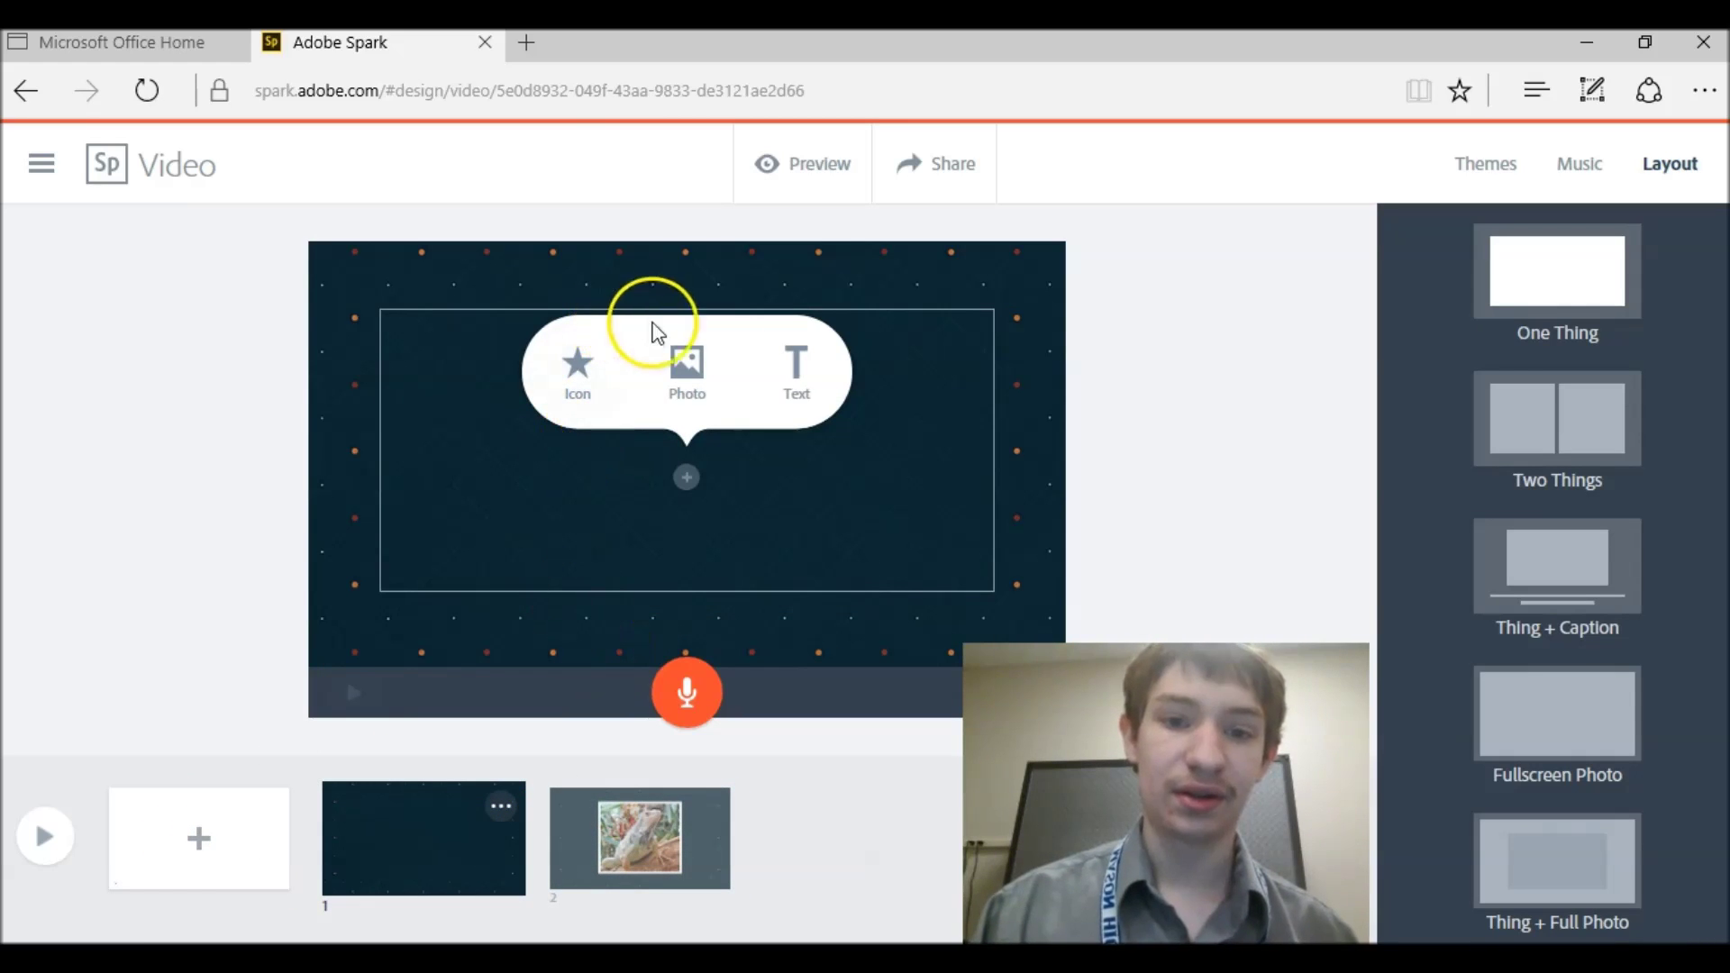
left_click(793, 369)
type("Something")
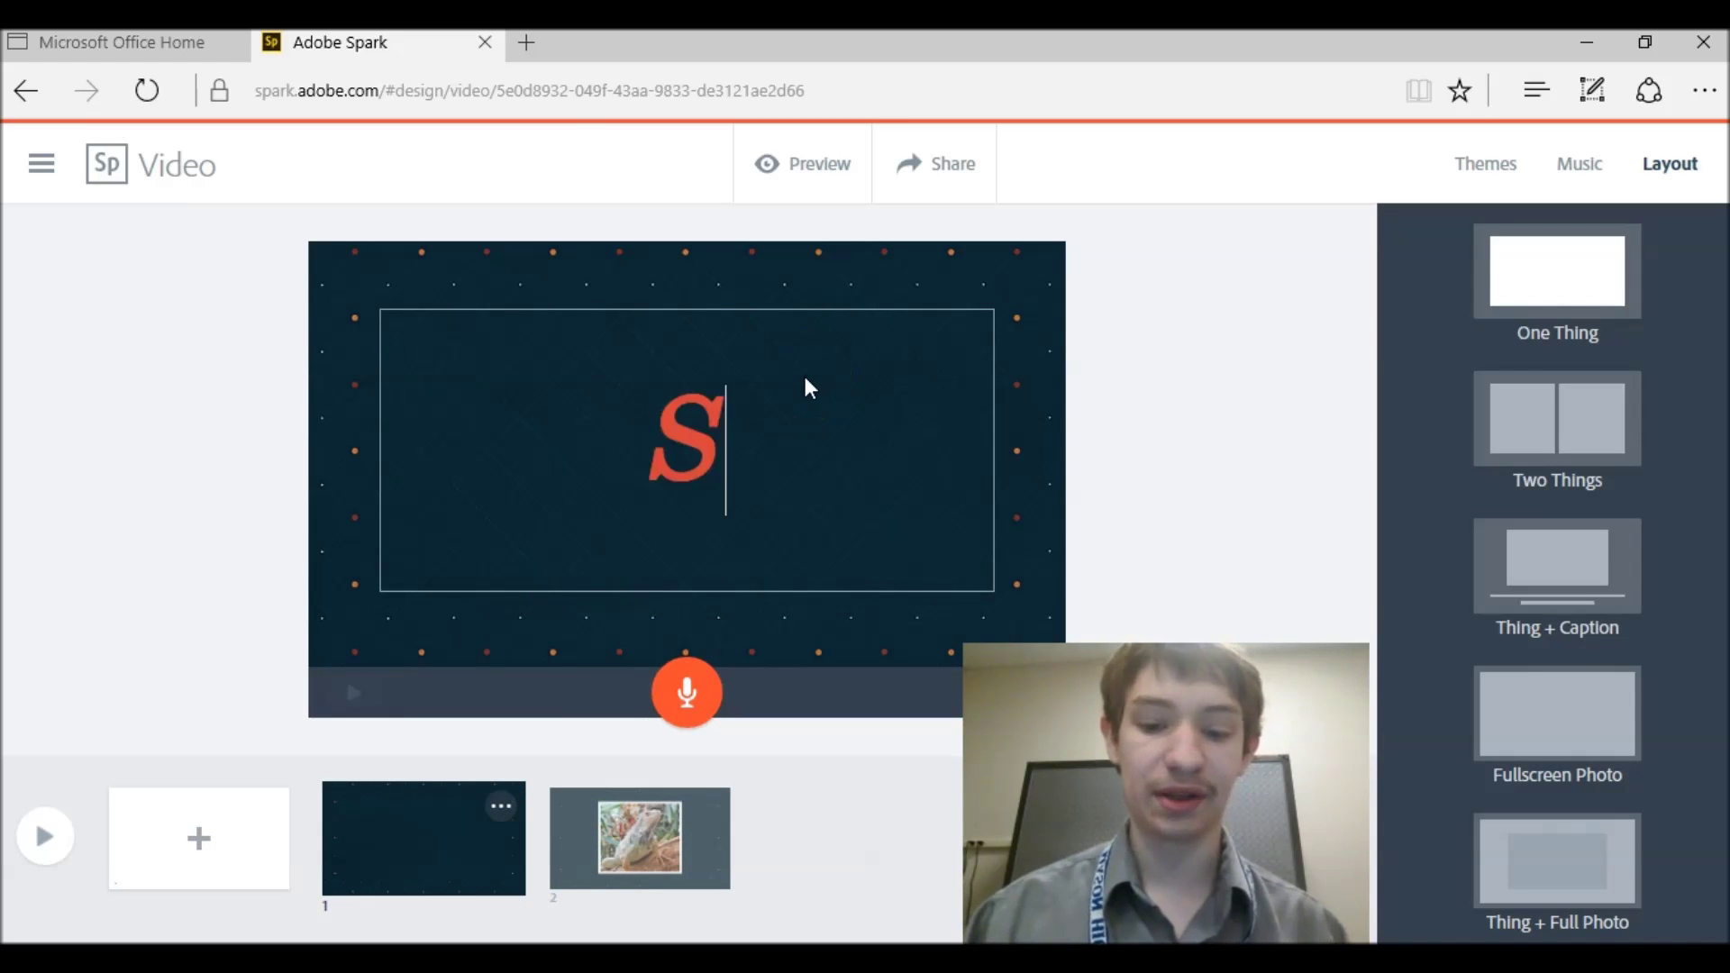
left_click(634, 454)
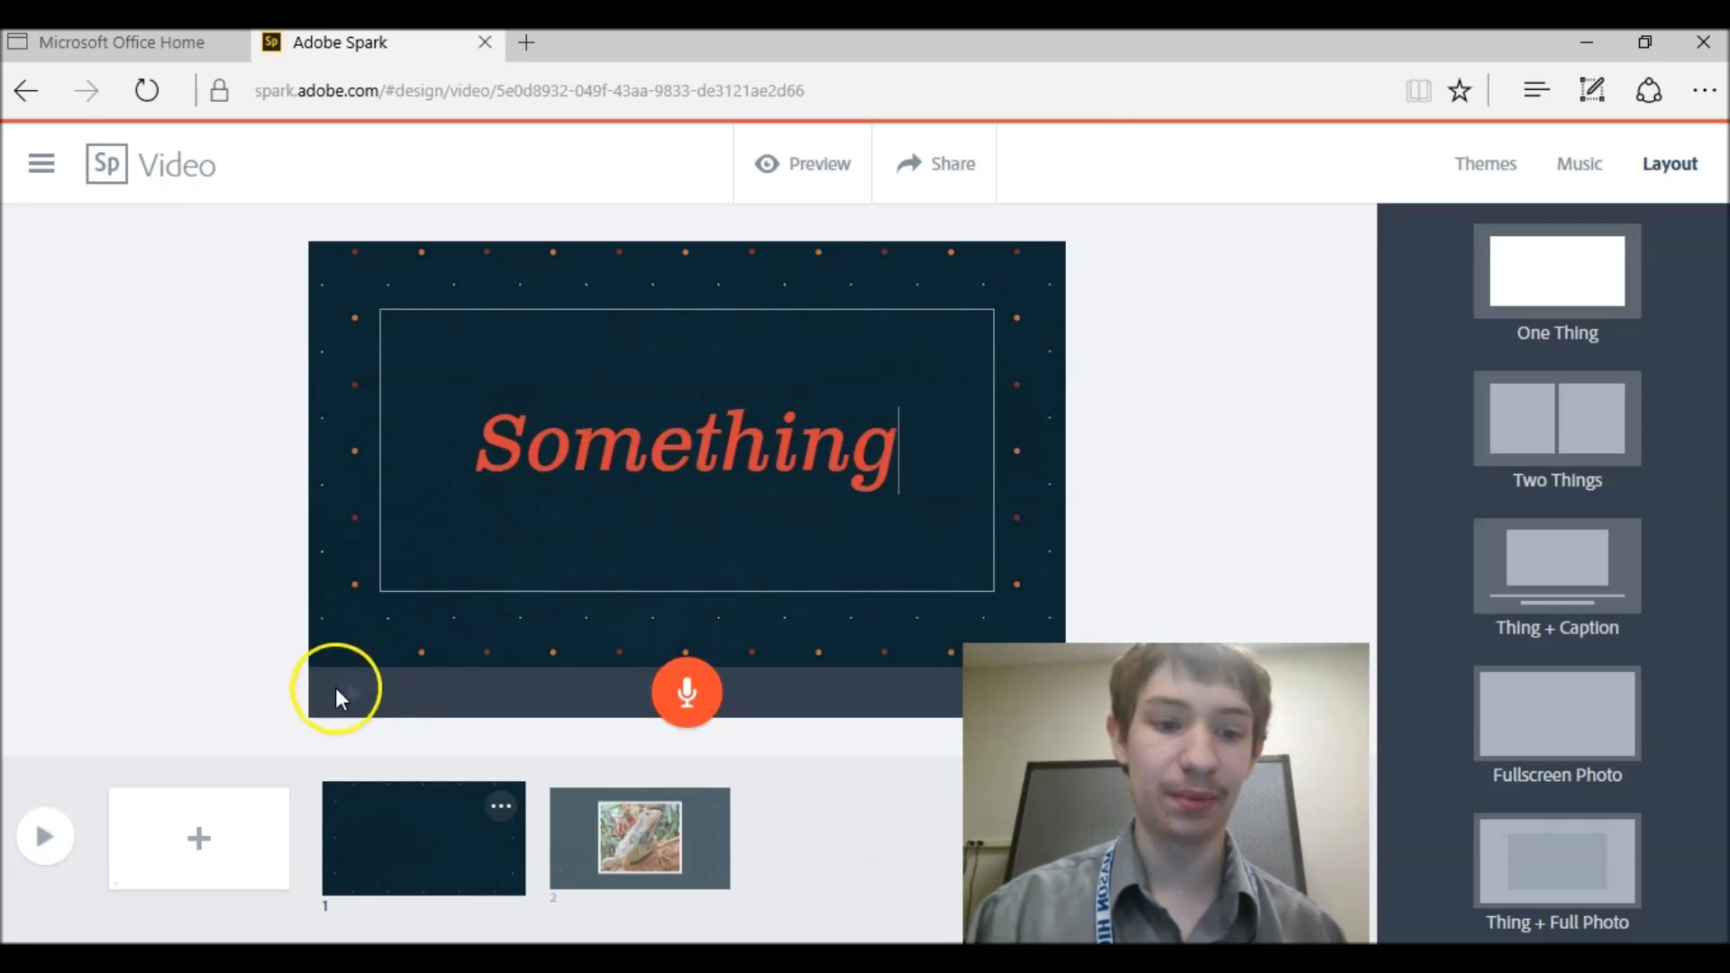
left_click(209, 814)
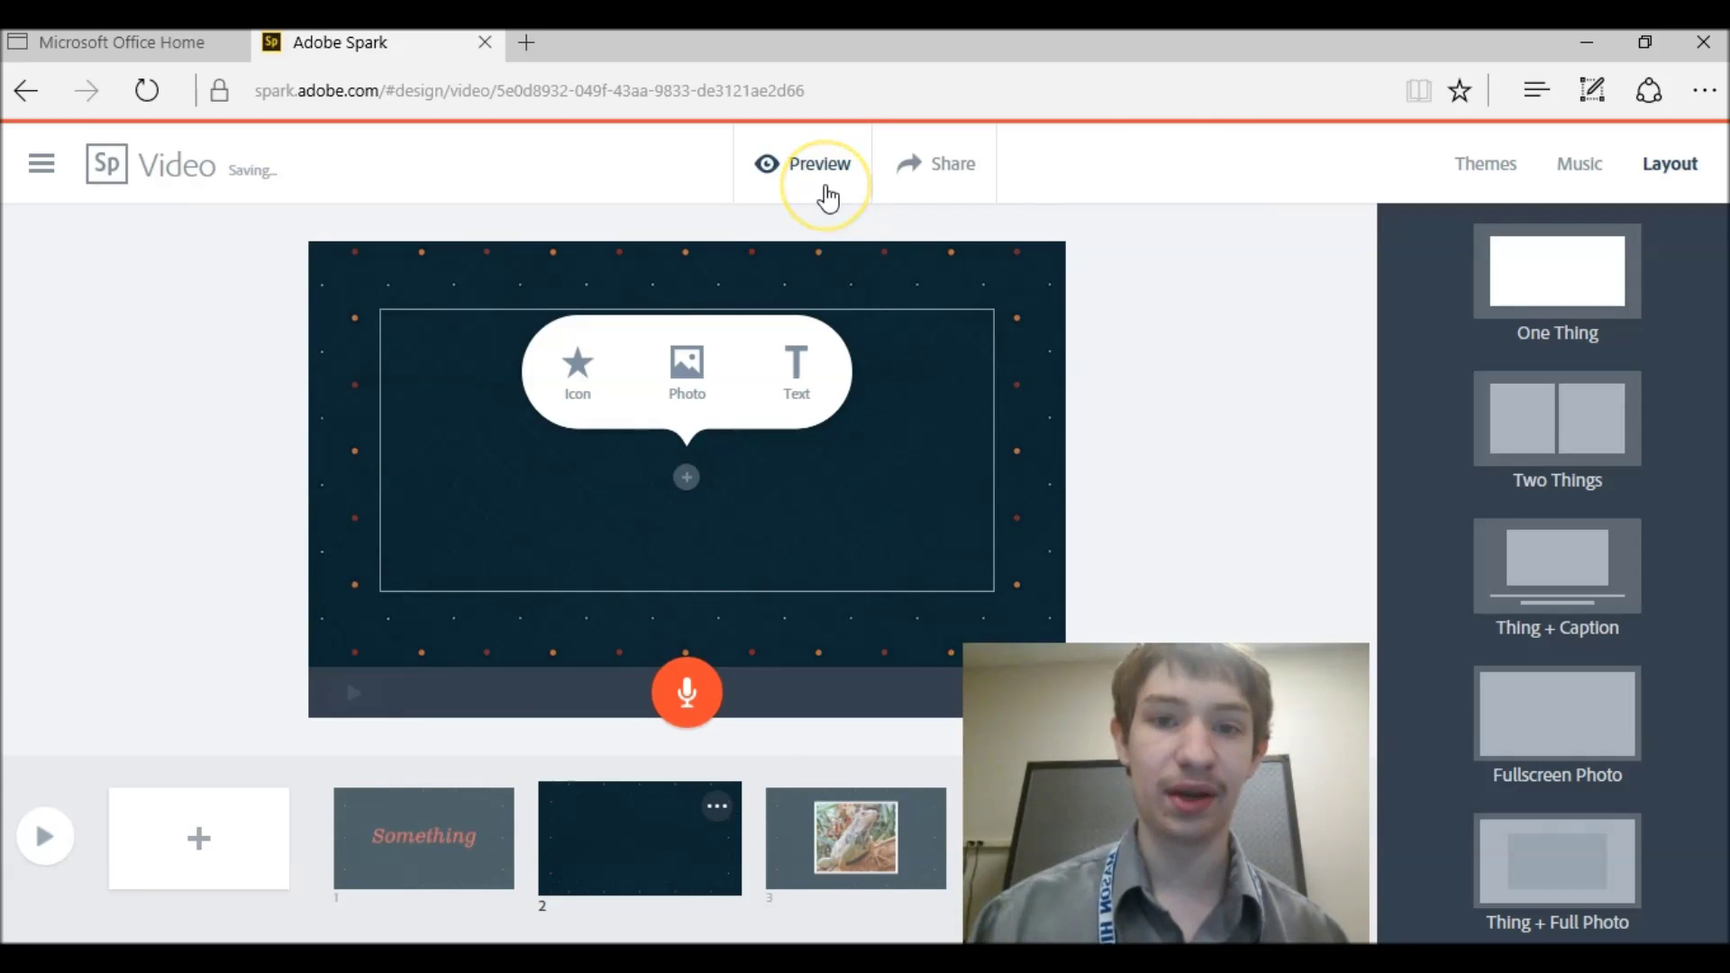
left_click(827, 197)
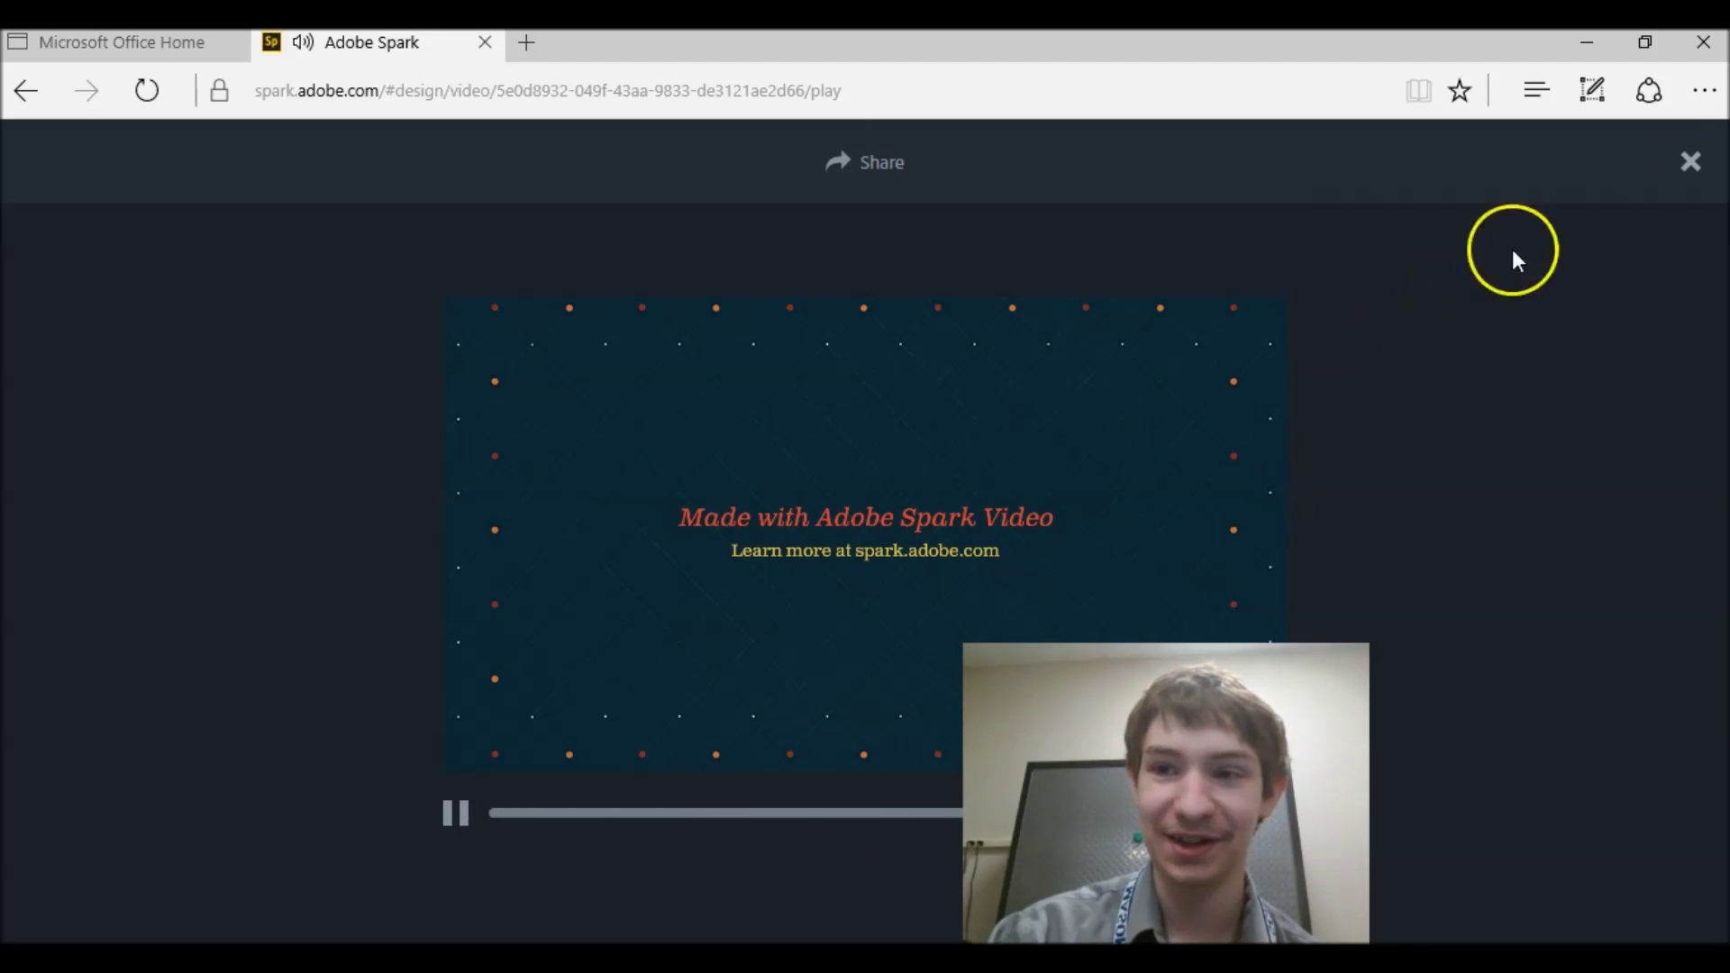
Close the finished preview to get back to the video editor
left_click(1690, 163)
Replace the Ukulele Stroll background music with Highway and lower the music volume
left_click(1575, 158)
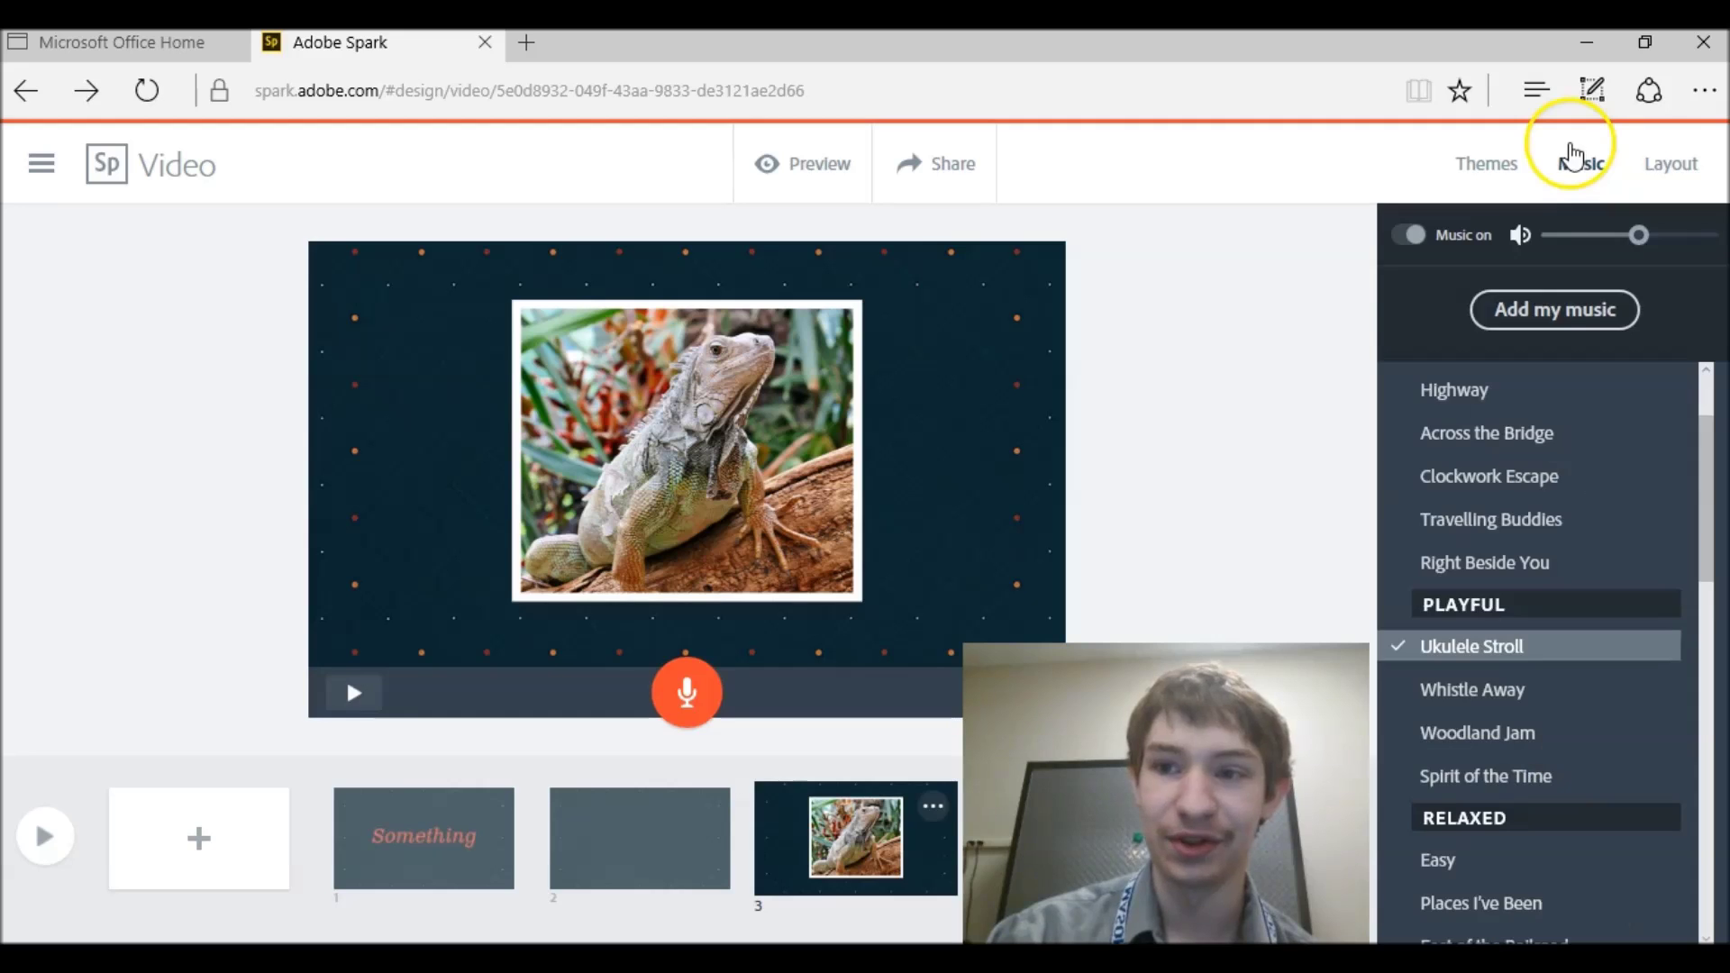
left_click(1510, 396)
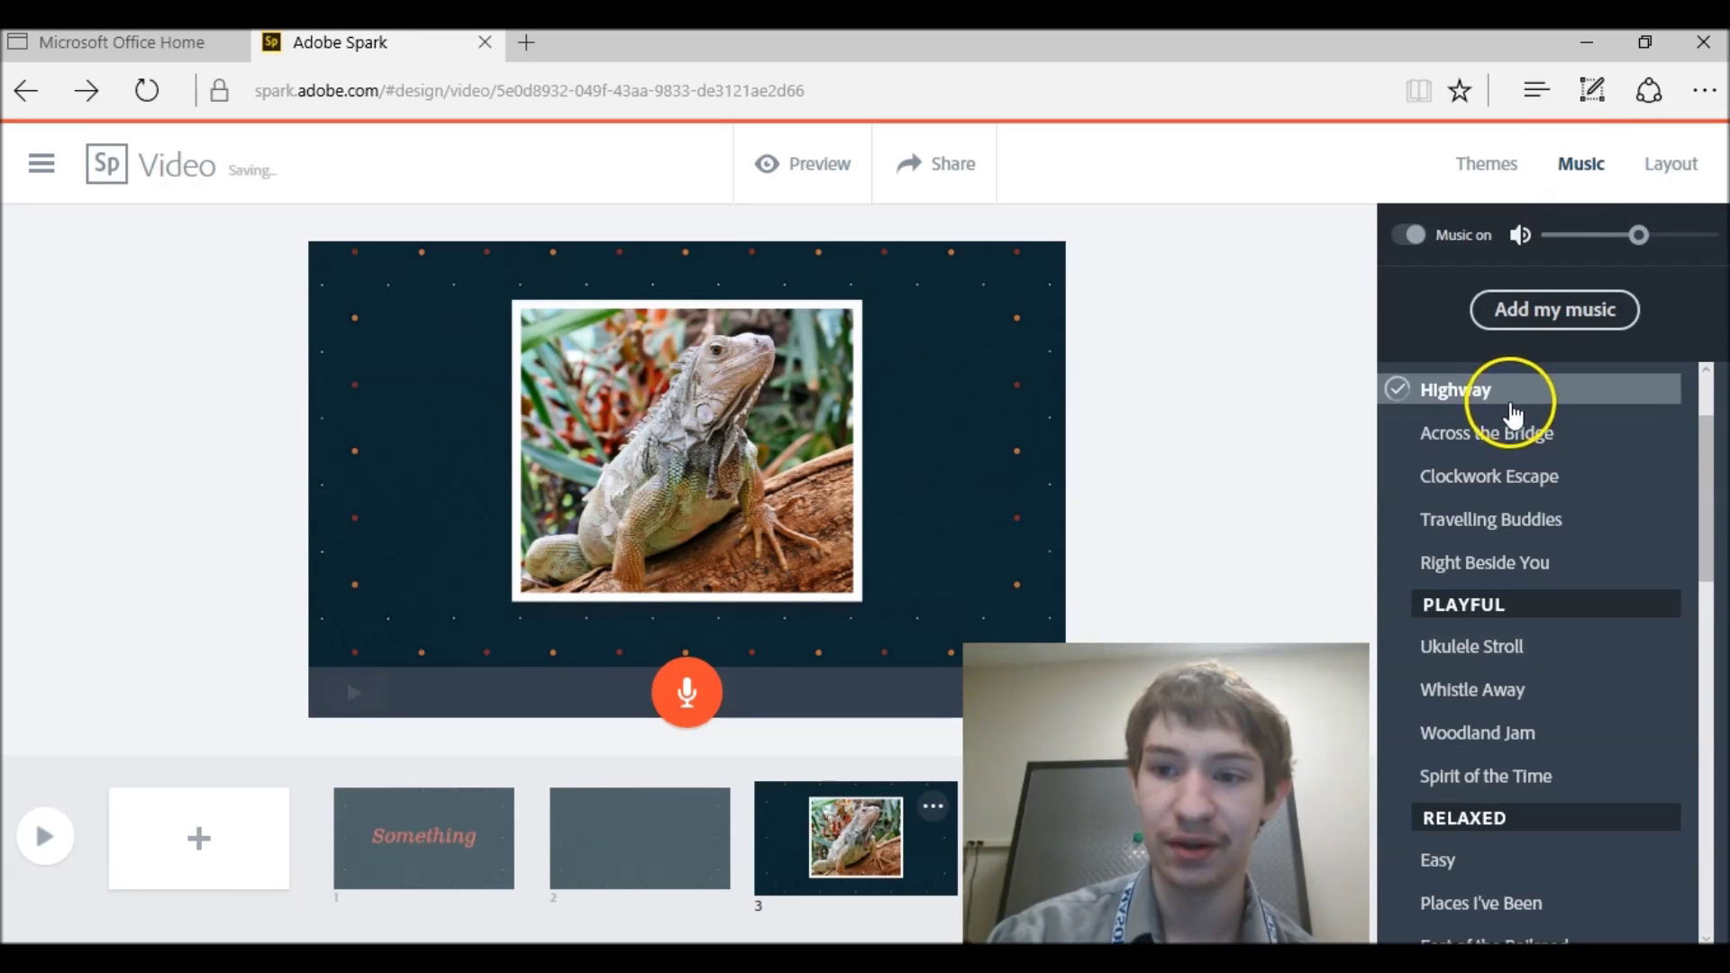
left_click_drag(1711, 455, 1710, 367)
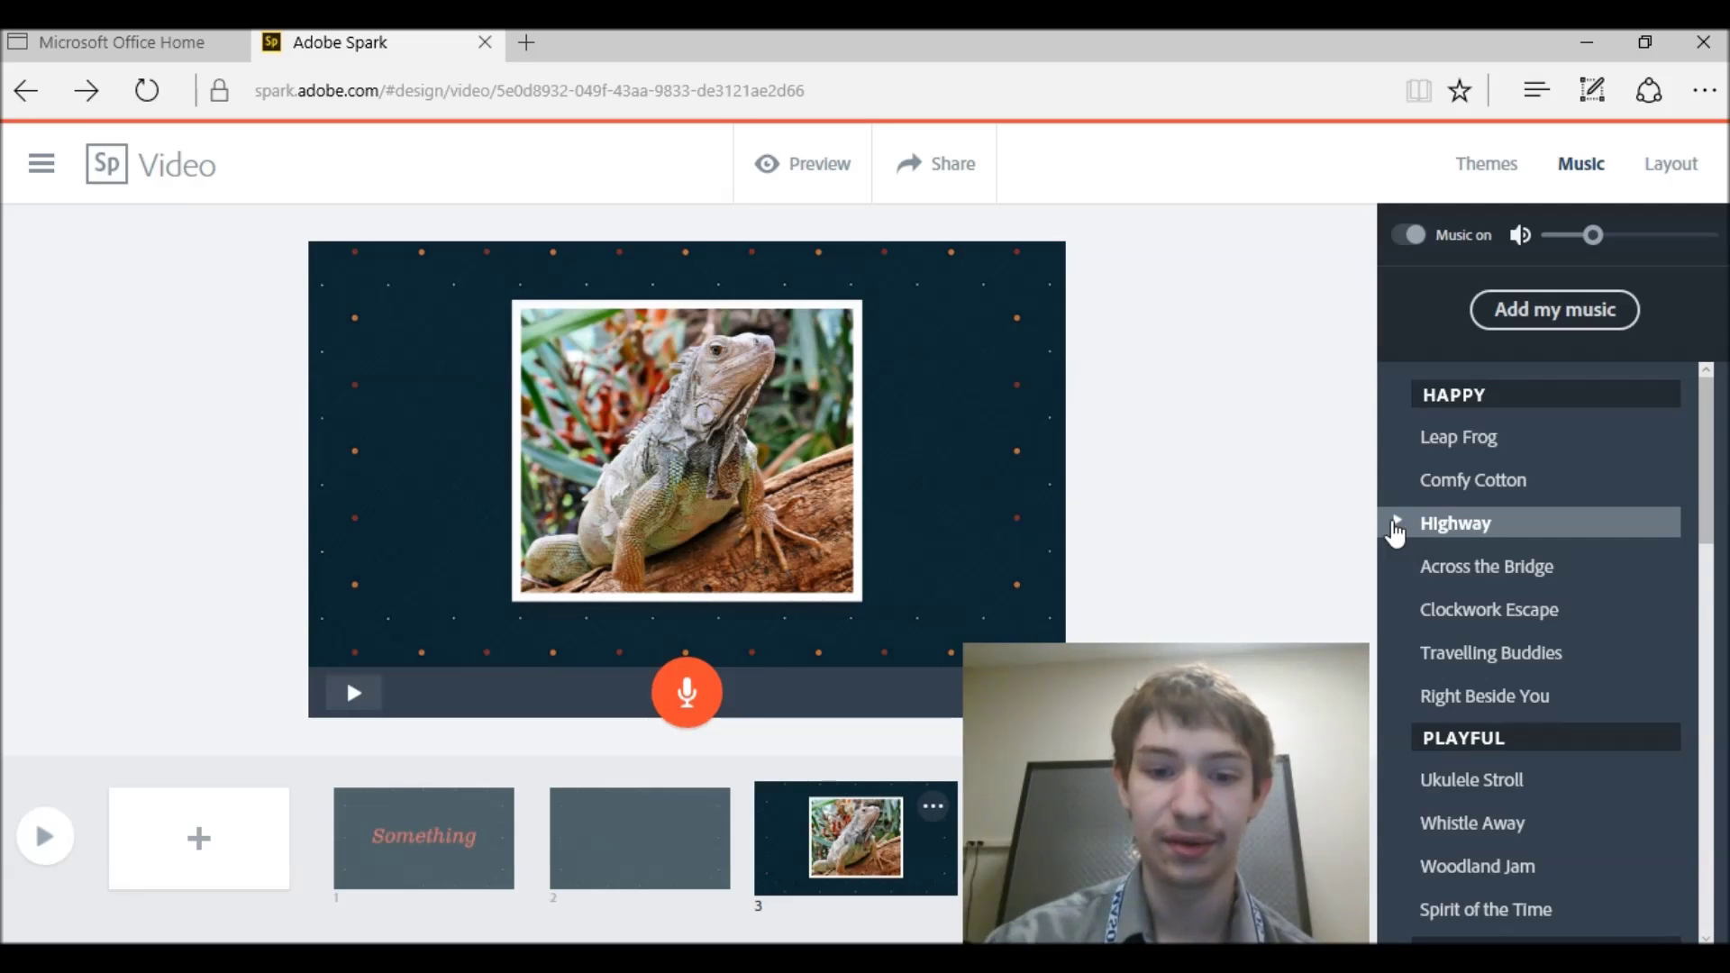
left_click(1296, 517)
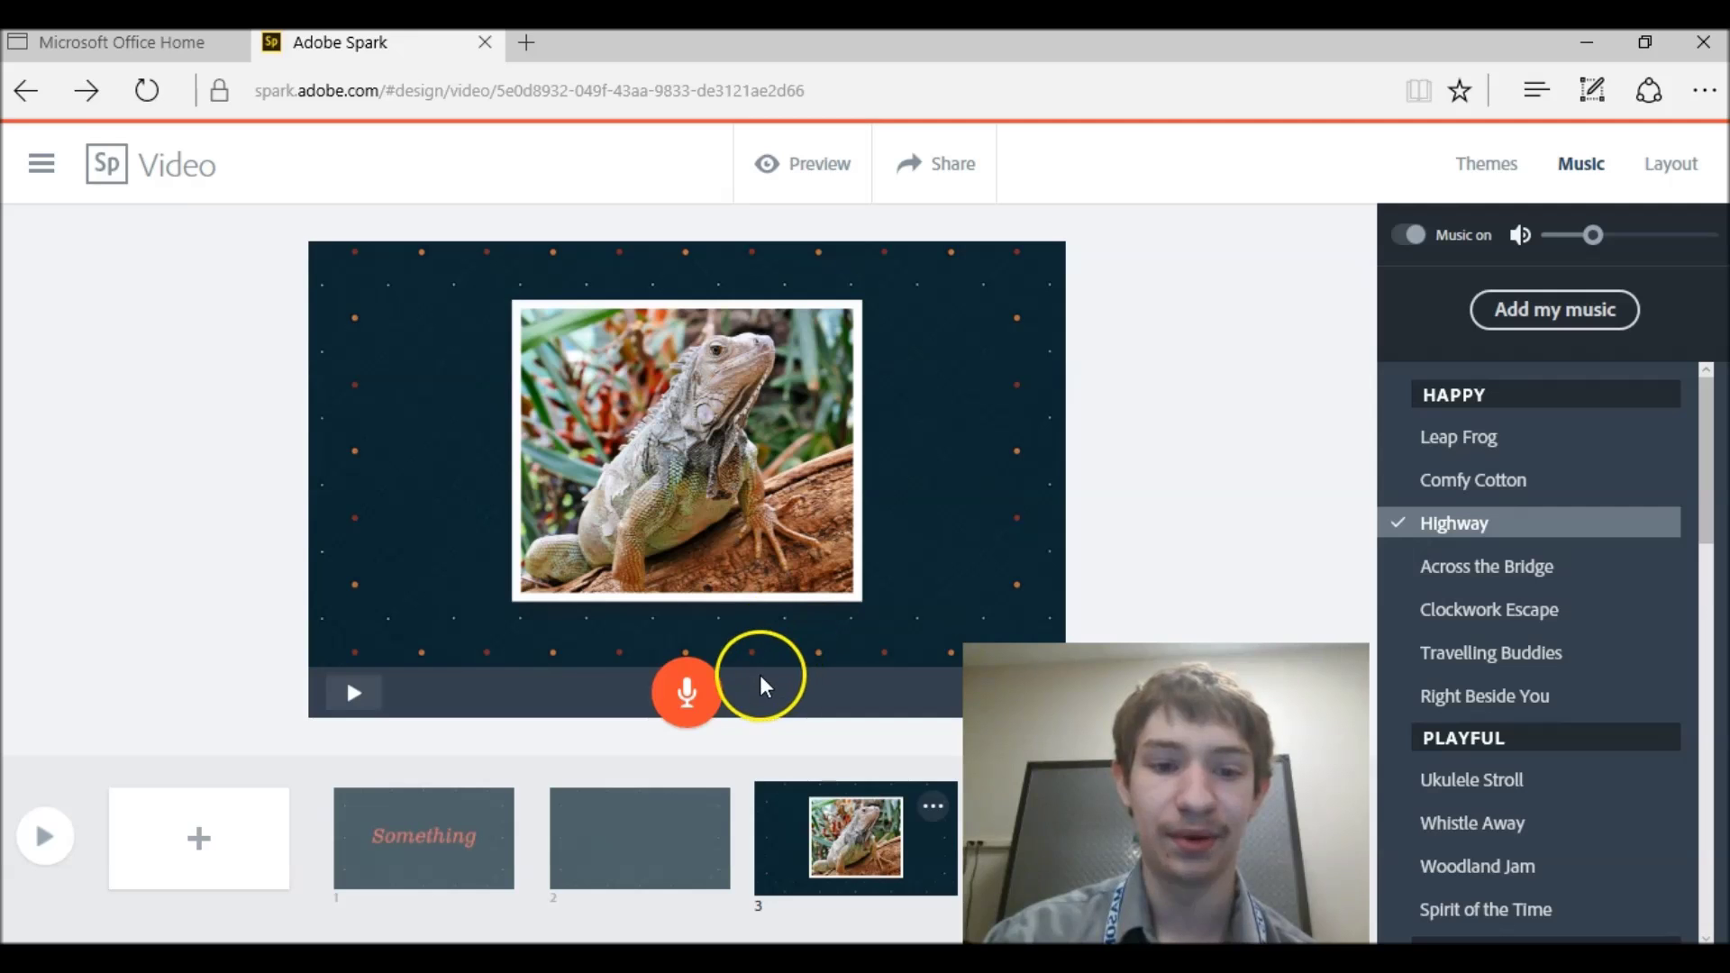
left_click(680, 699)
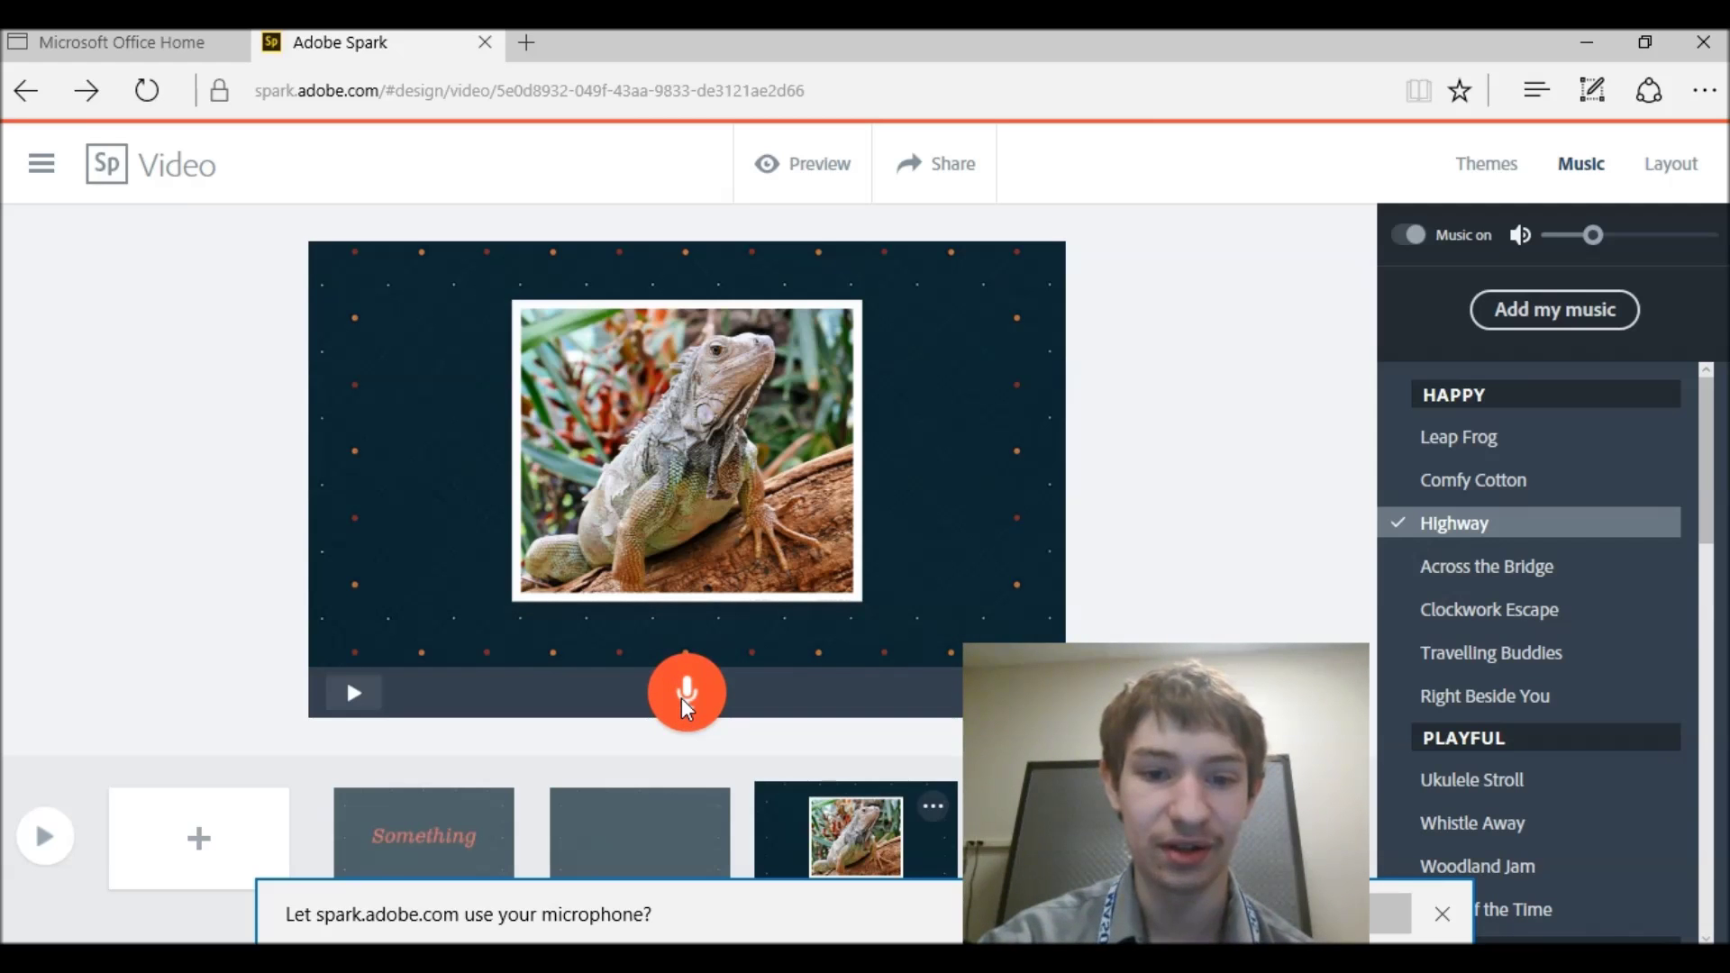
Retry recording narration on the iguana slide, then dismiss the microphone permission bar and notice
left_click(681, 698)
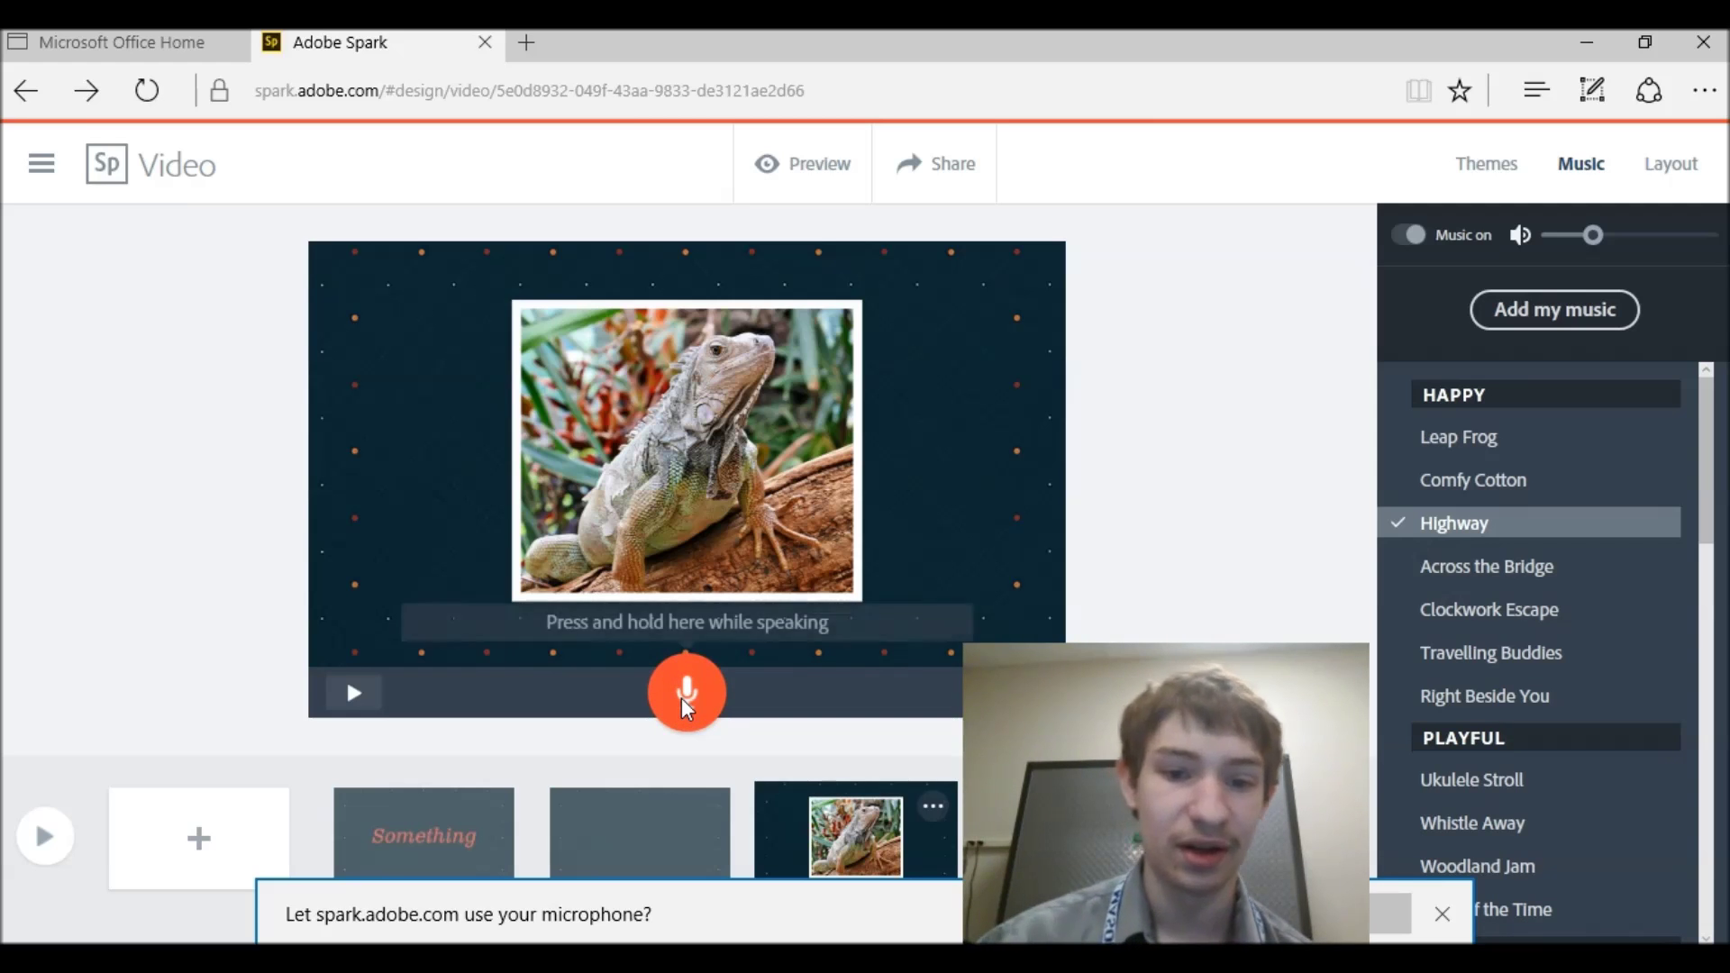
left_click(911, 582)
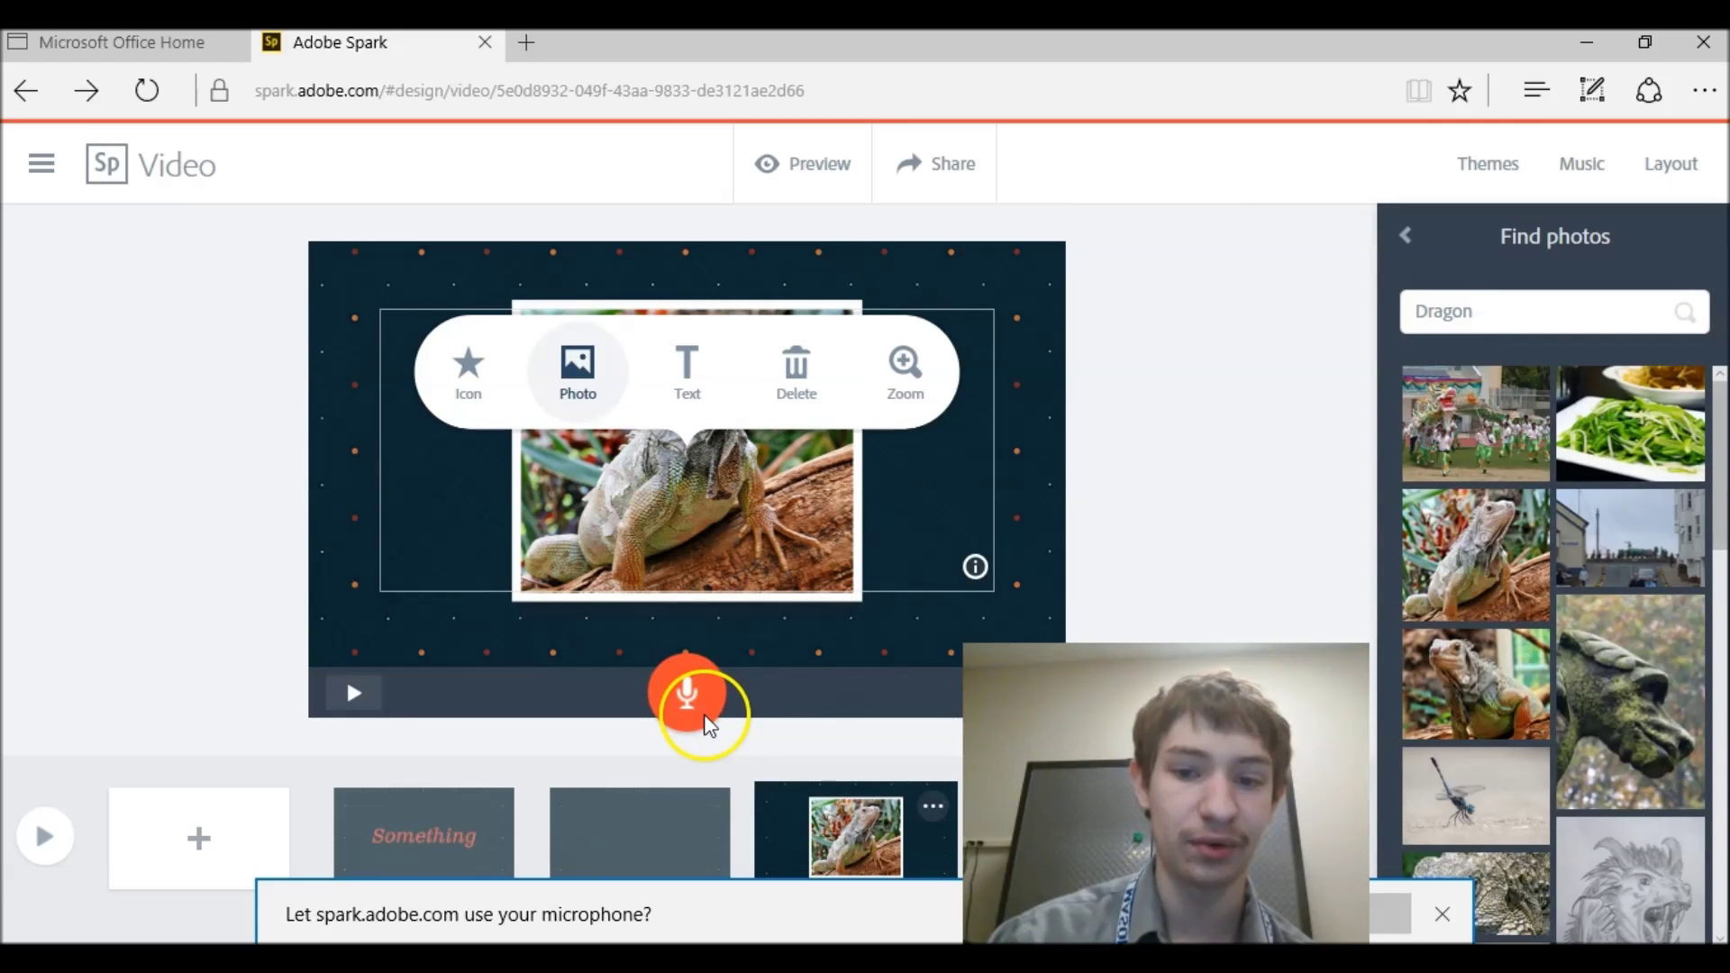
left_click(765, 722)
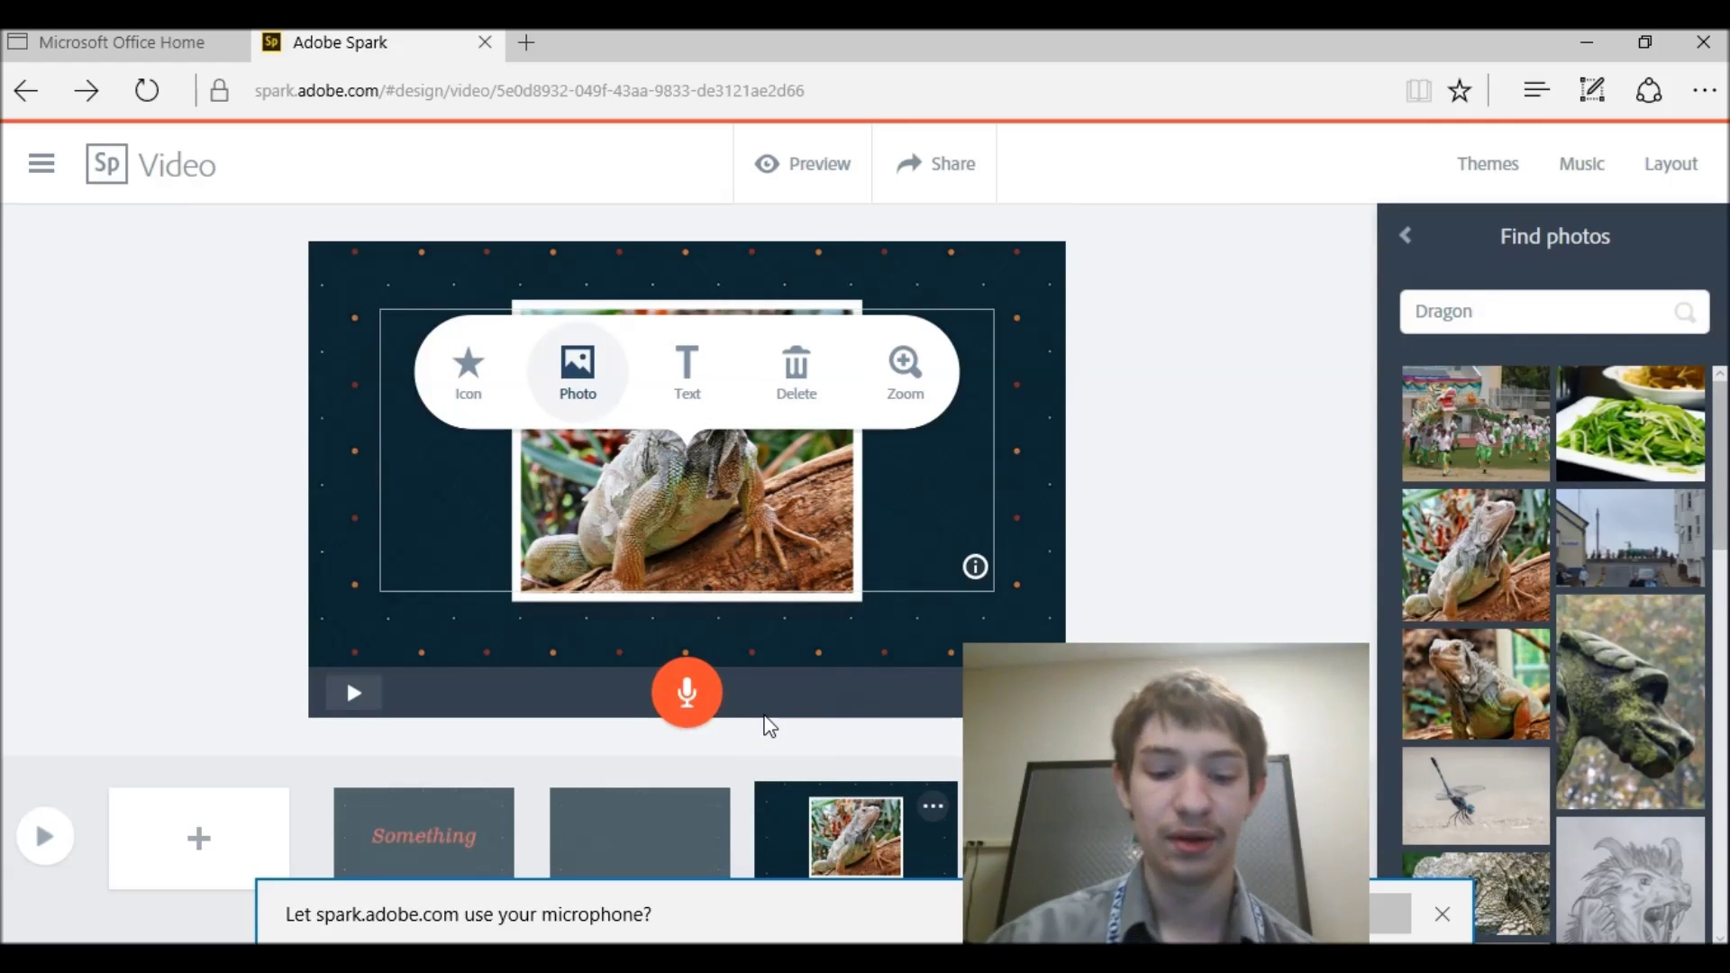
left_click(774, 744)
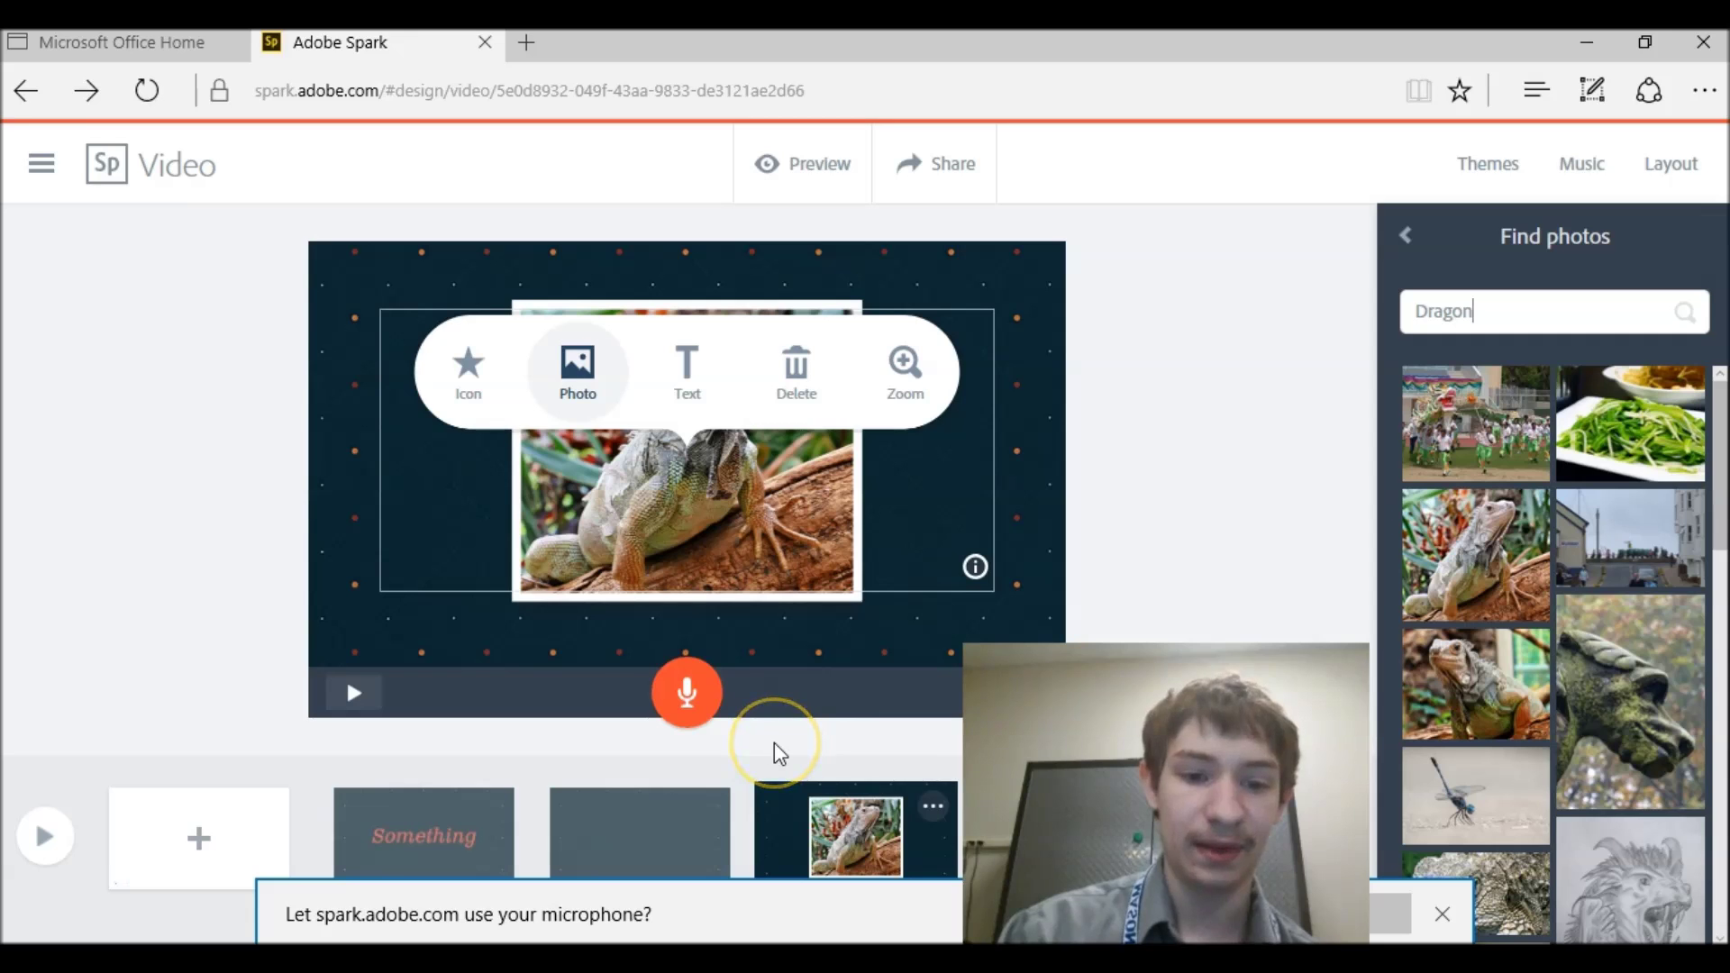
left_click(1443, 914)
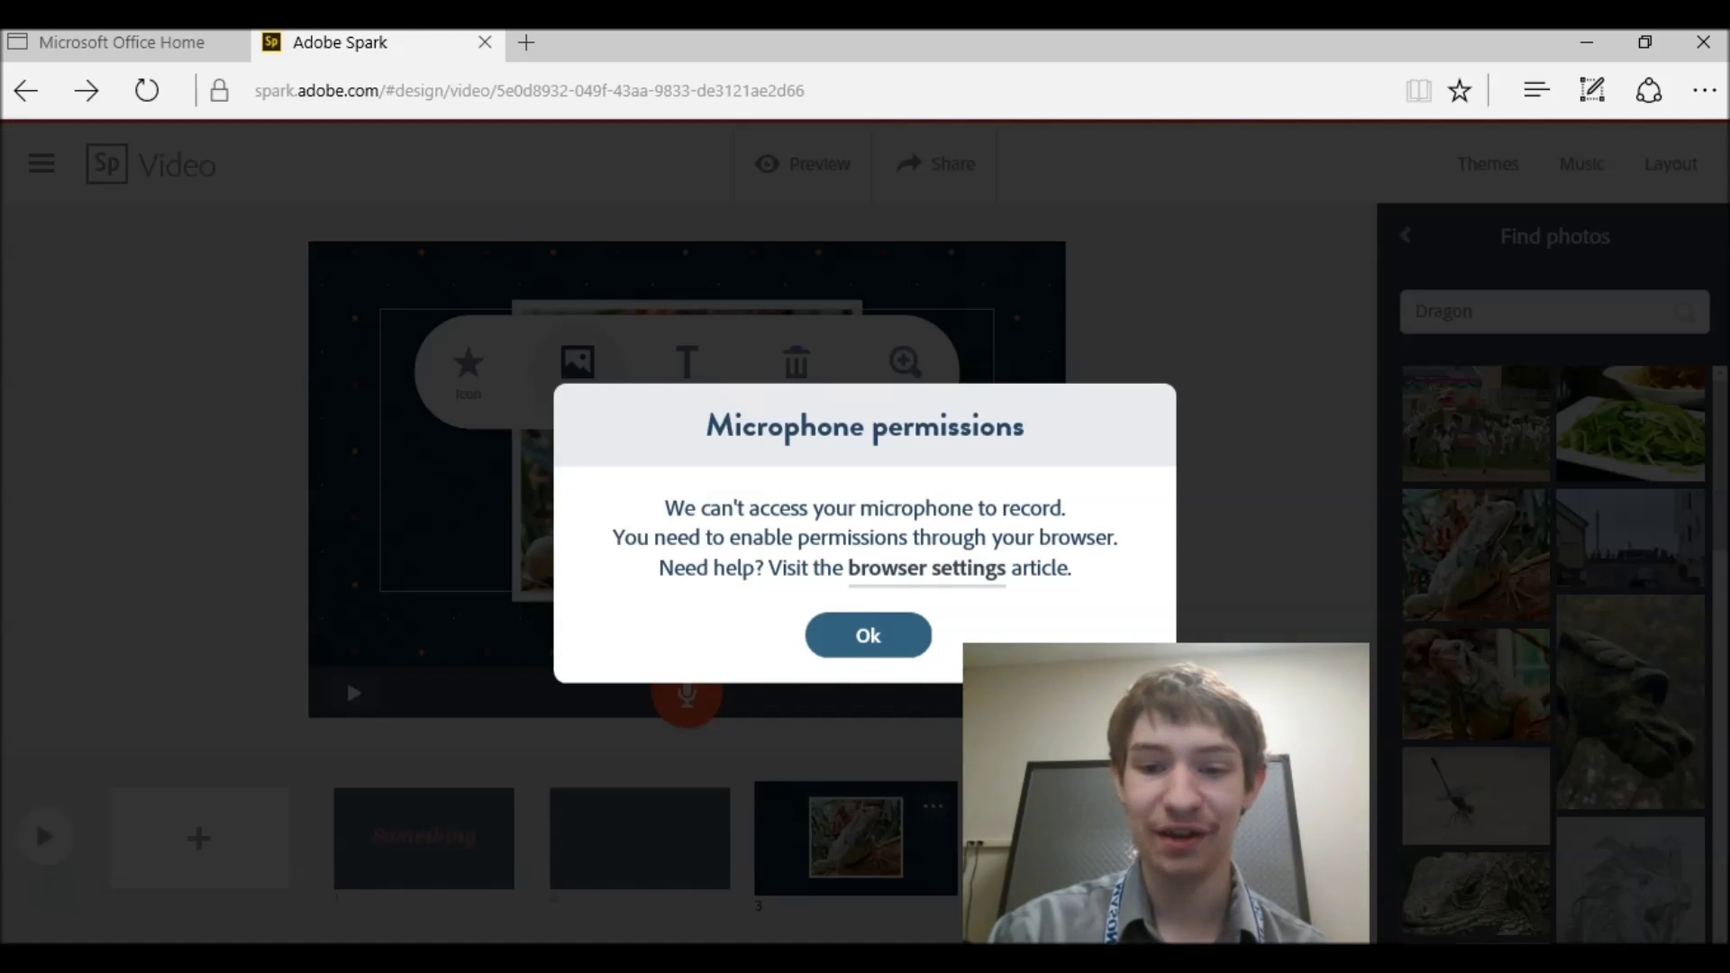
left_click(863, 642)
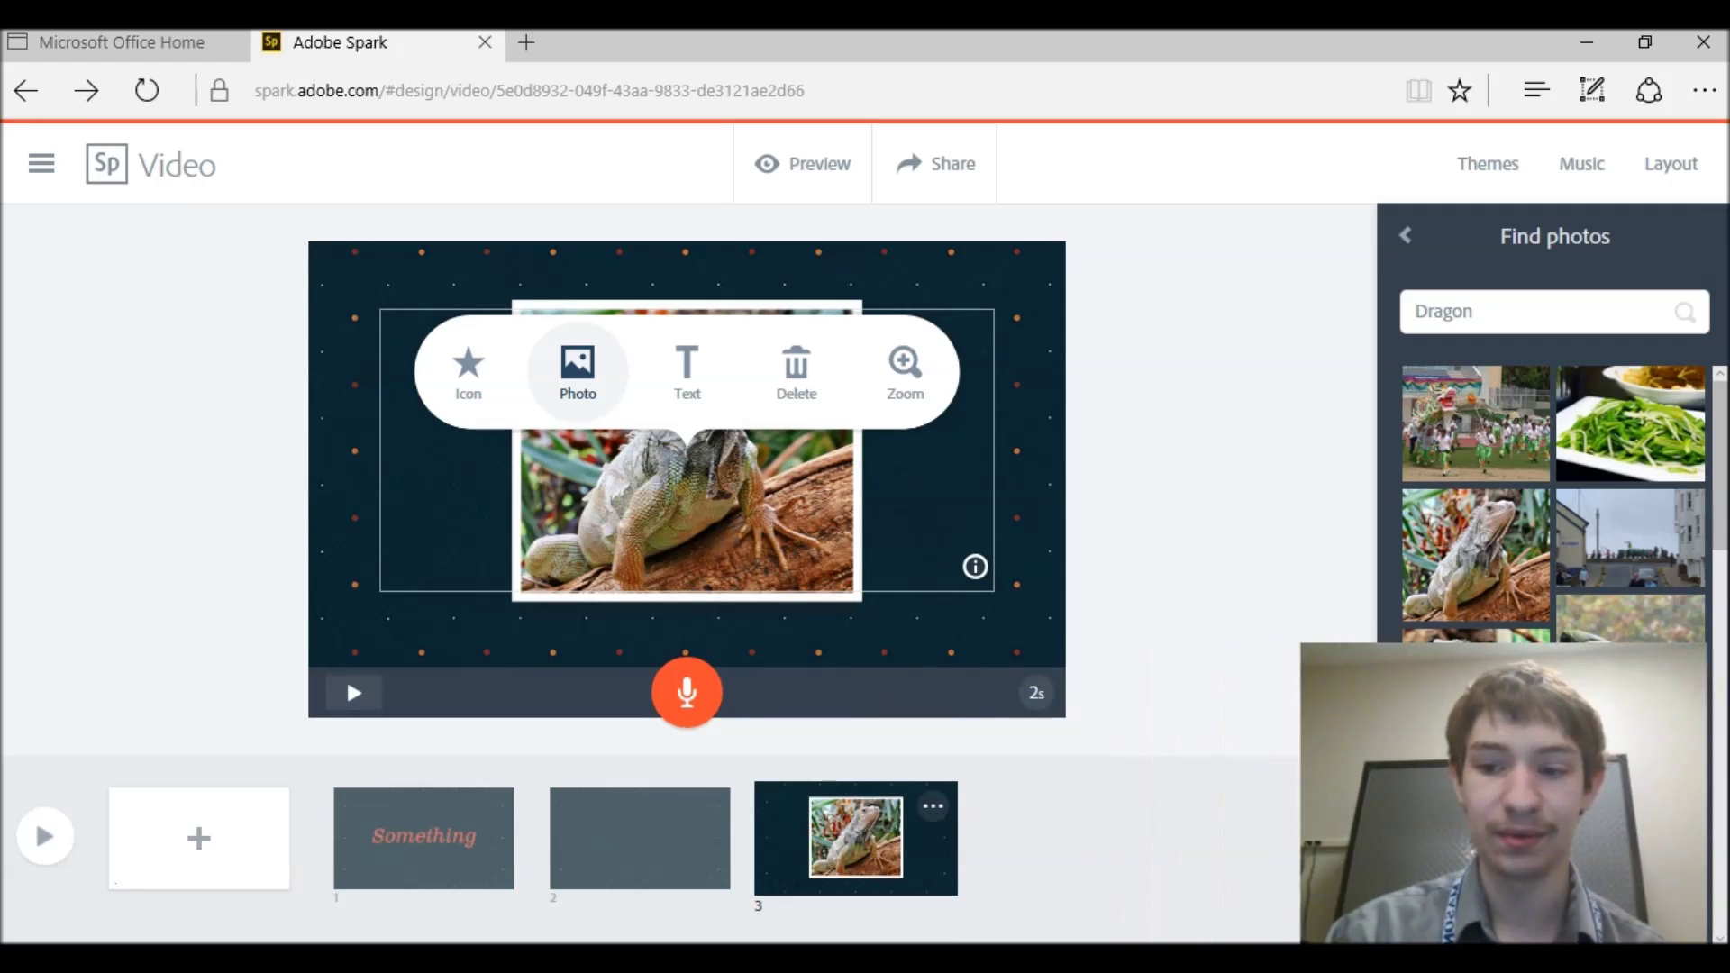
Lengthen the iguana slide from 2s to 4s and preview the video
left_click(1033, 694)
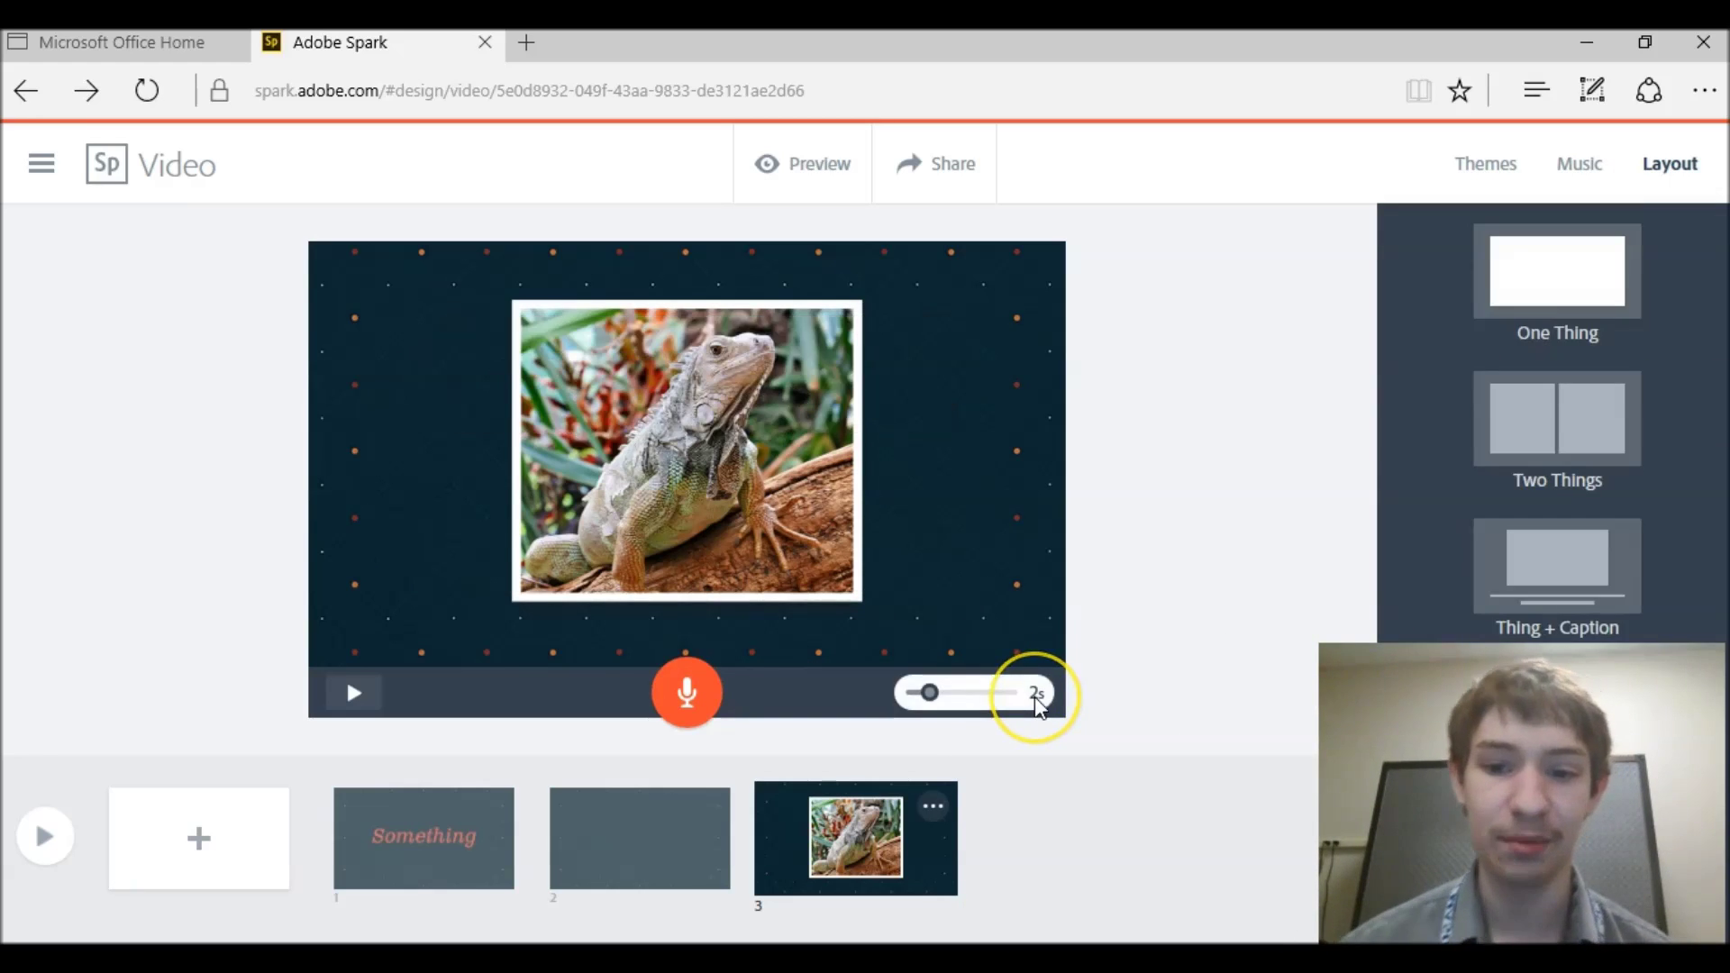
mouse_move(929, 692)
left_mouse_down()
mouse_move(874, 695)
mouse_move(1088, 679)
mouse_move(912, 694)
mouse_move(1069, 706)
mouse_move(913, 703)
mouse_move(943, 695)
left_mouse_up()
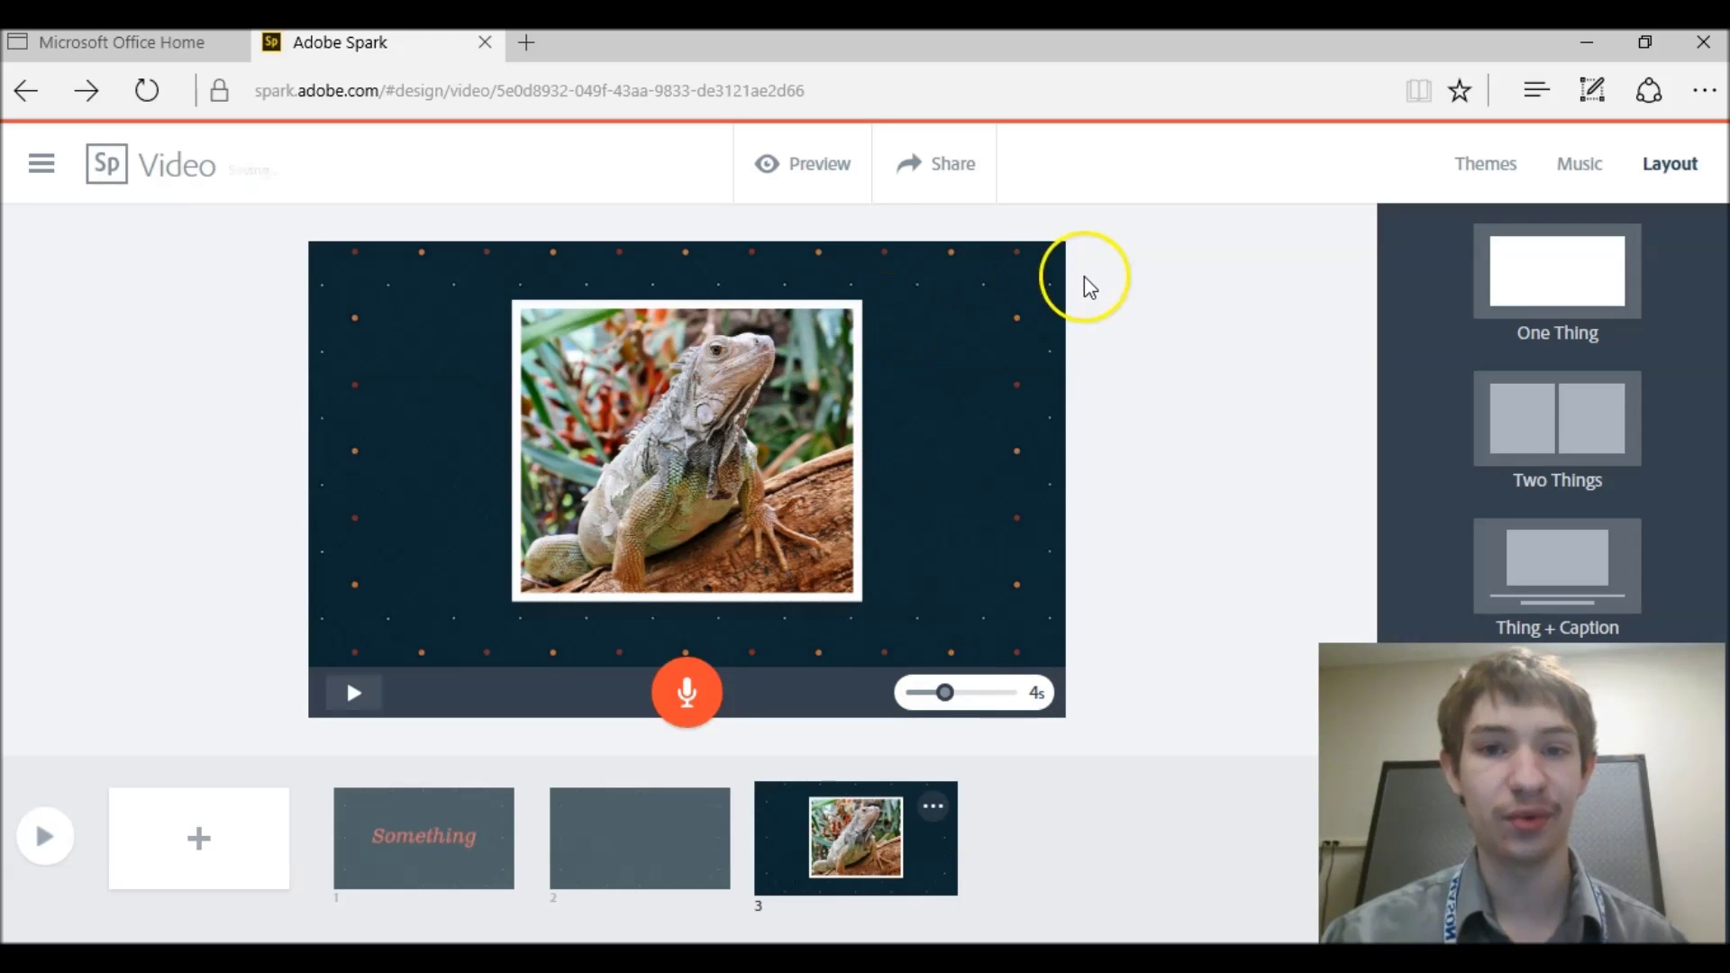
left_click(863, 191)
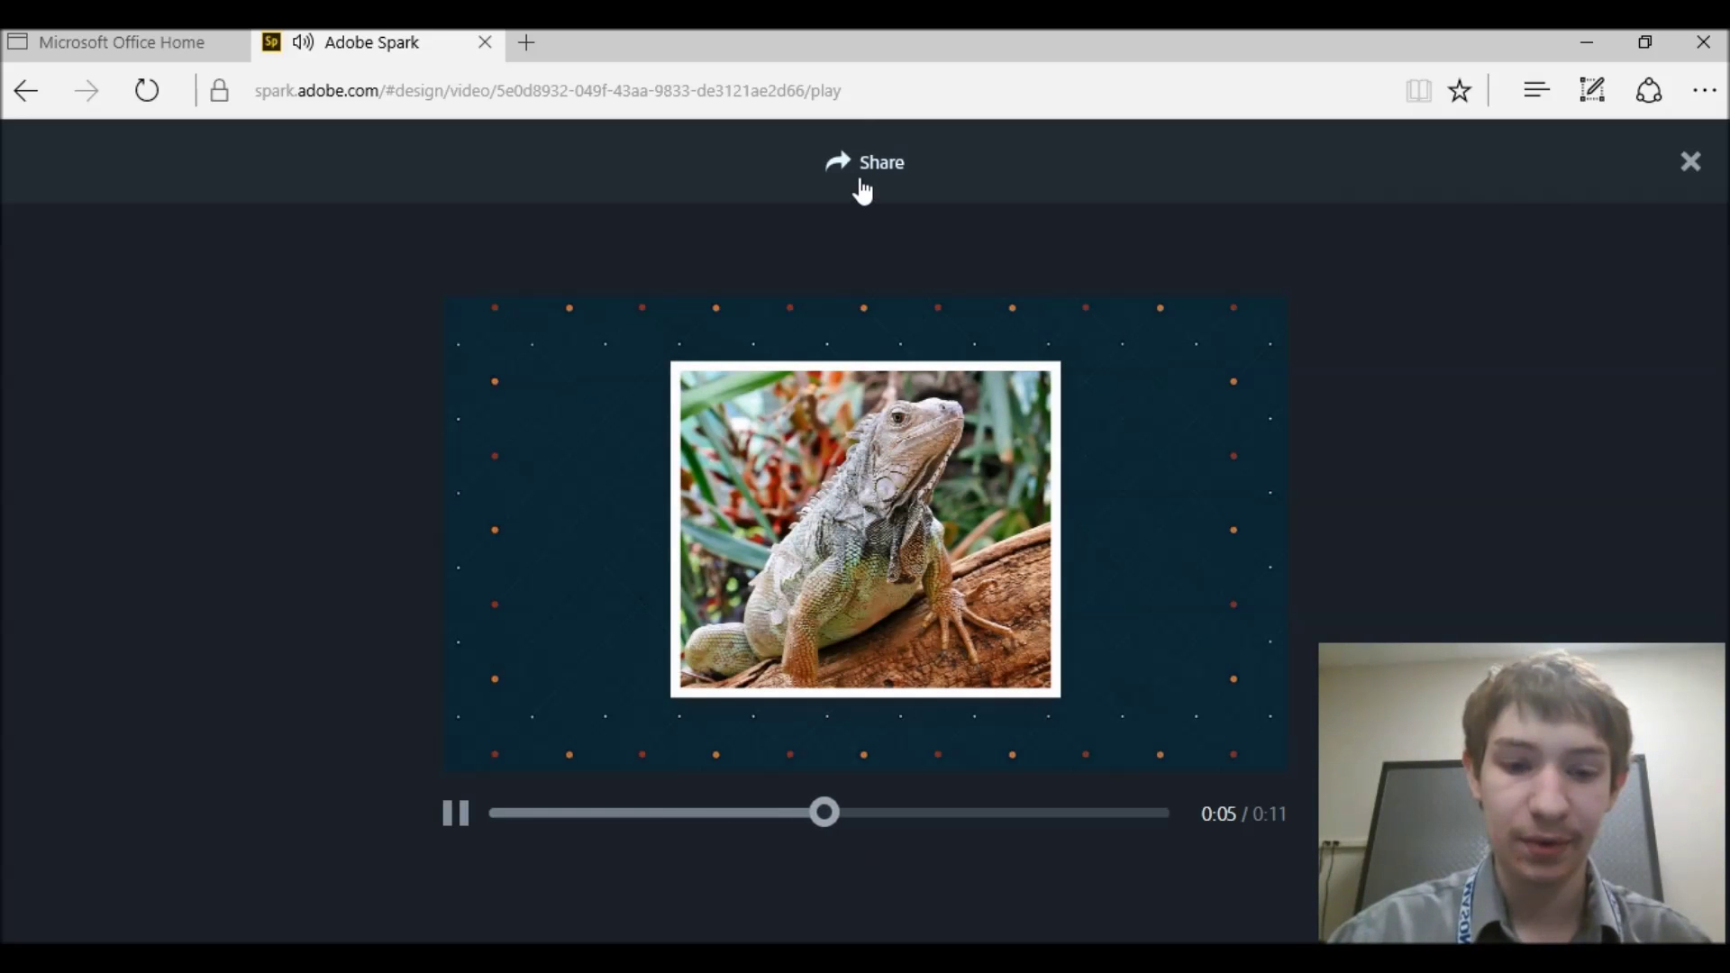
left_click(1687, 161)
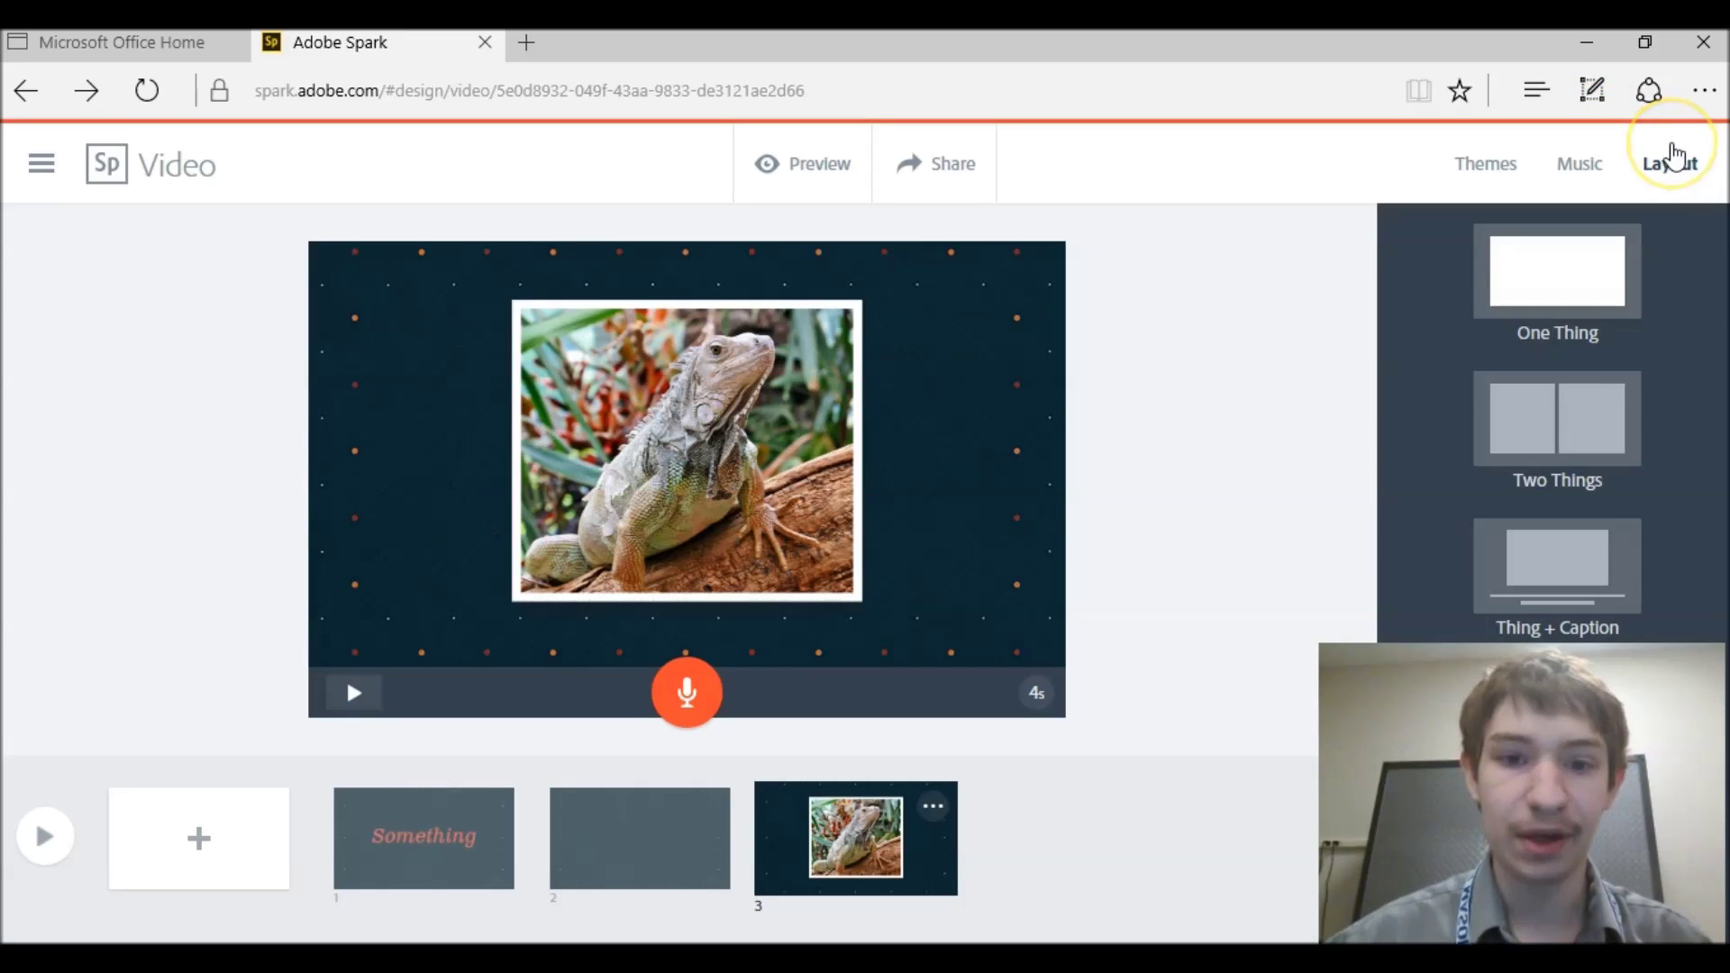
left_click(1669, 160)
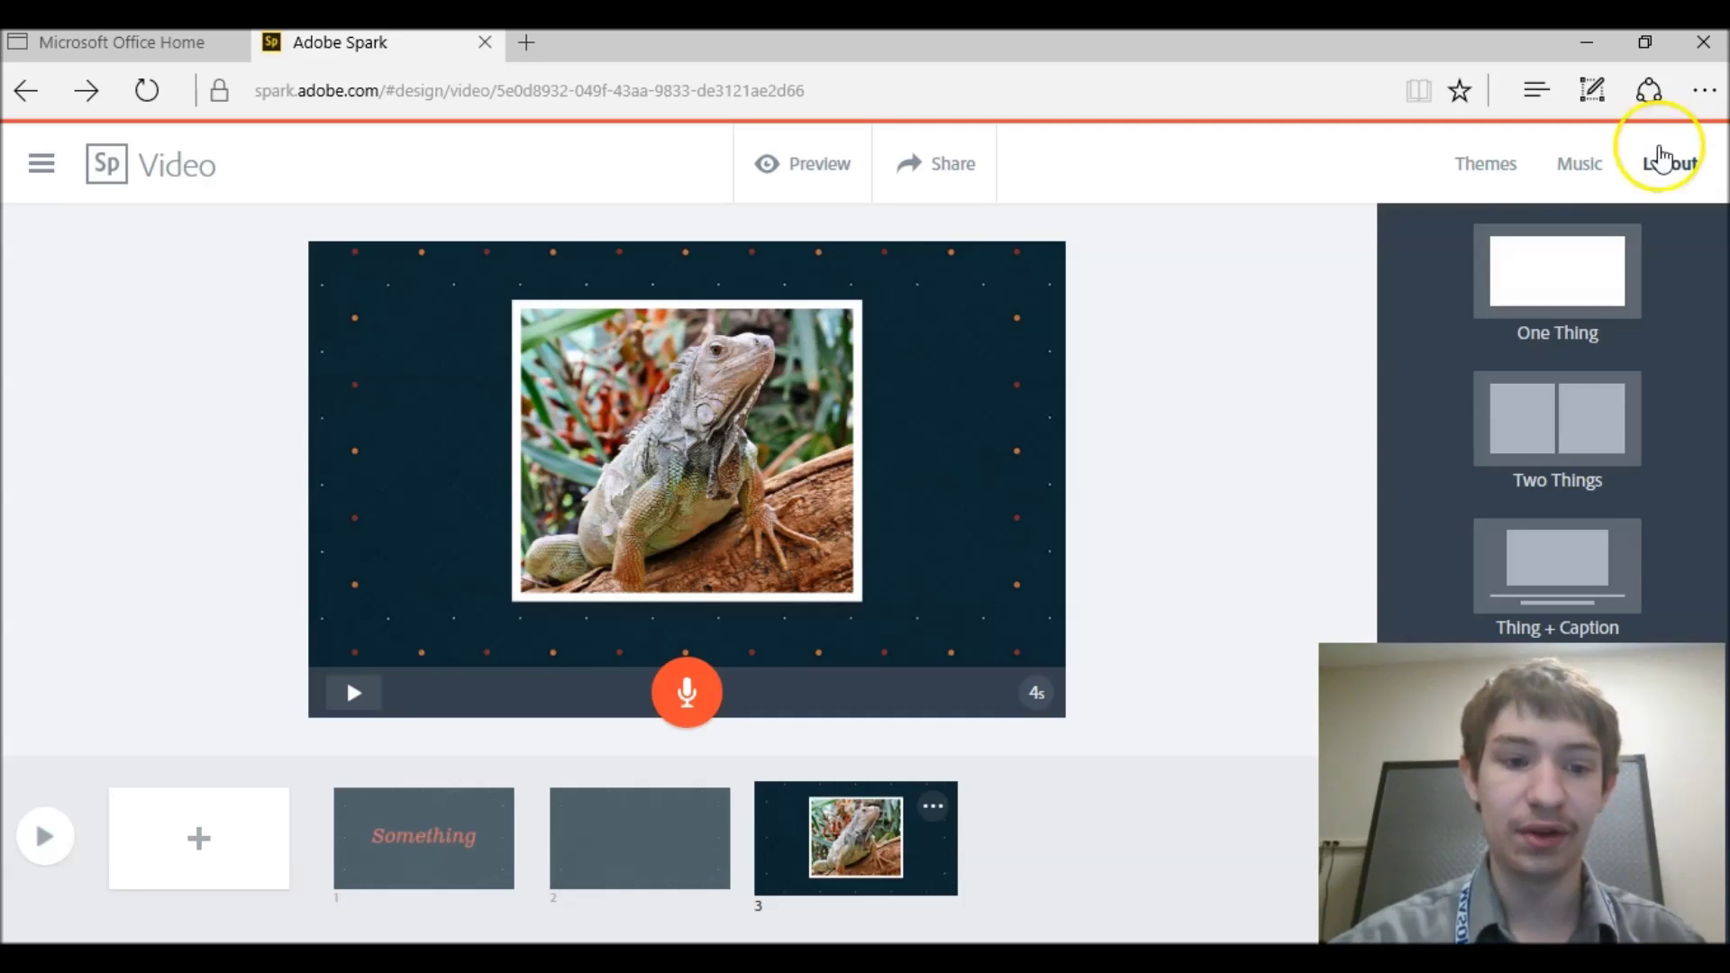
left_click(1169, 192)
Set the share details to category Other and subtitle 'Something', with the author hidden
left_click(948, 184)
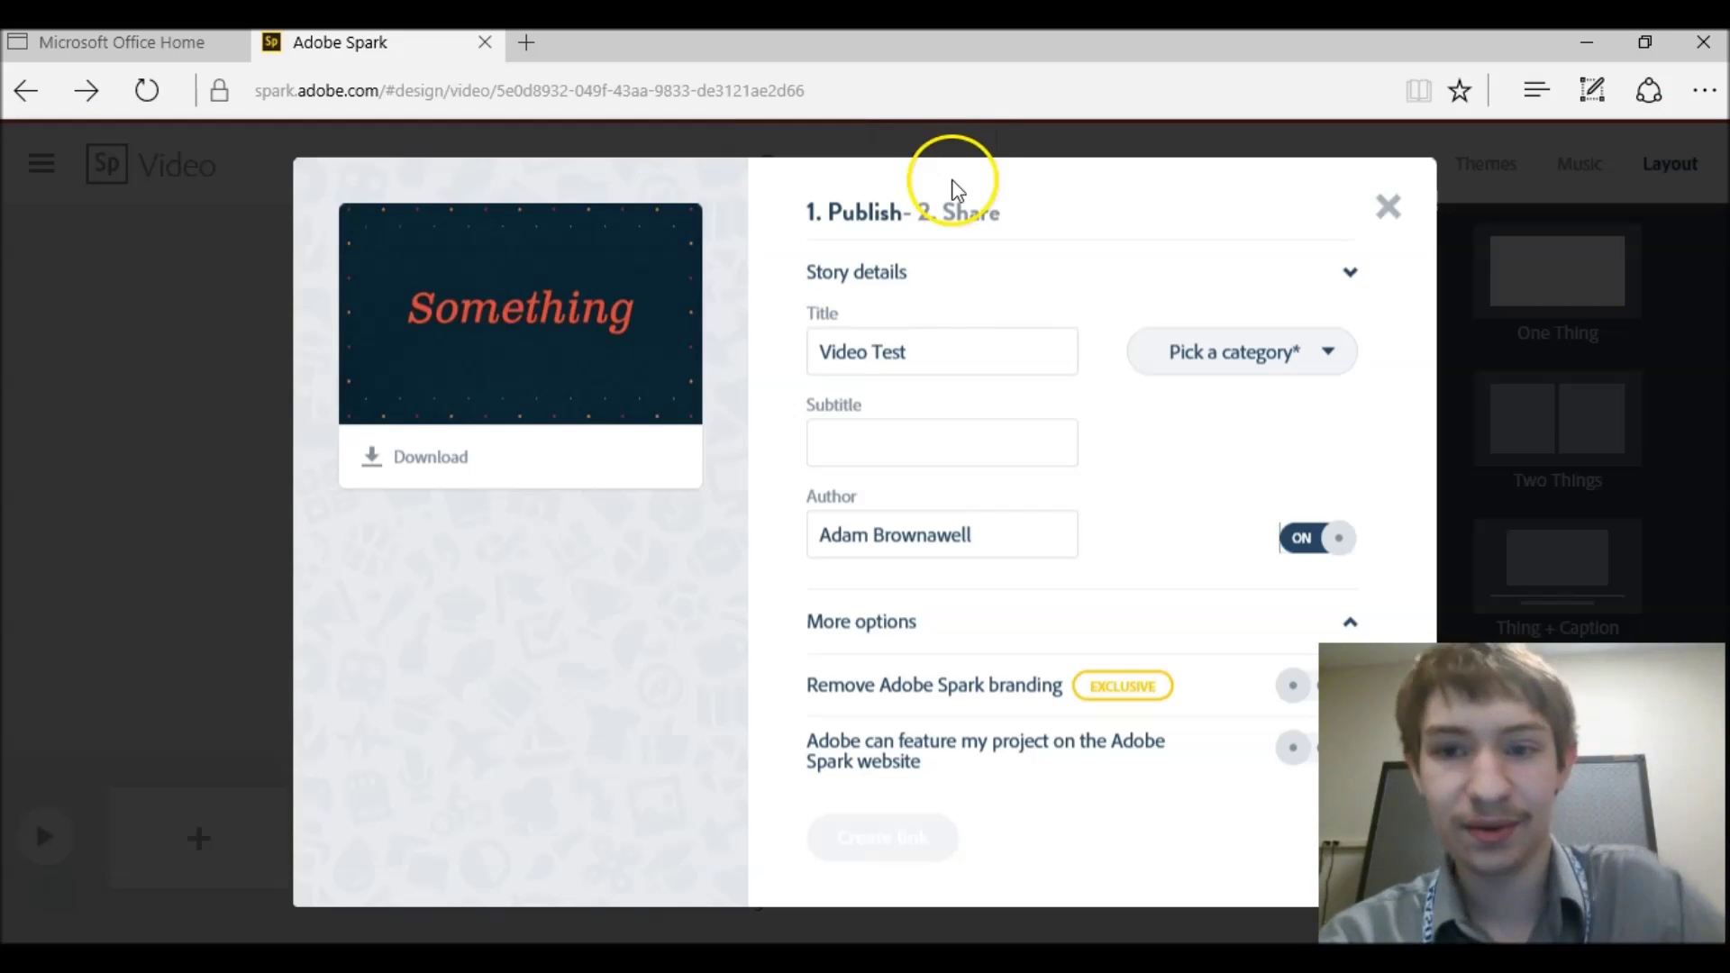
left_click(1190, 342)
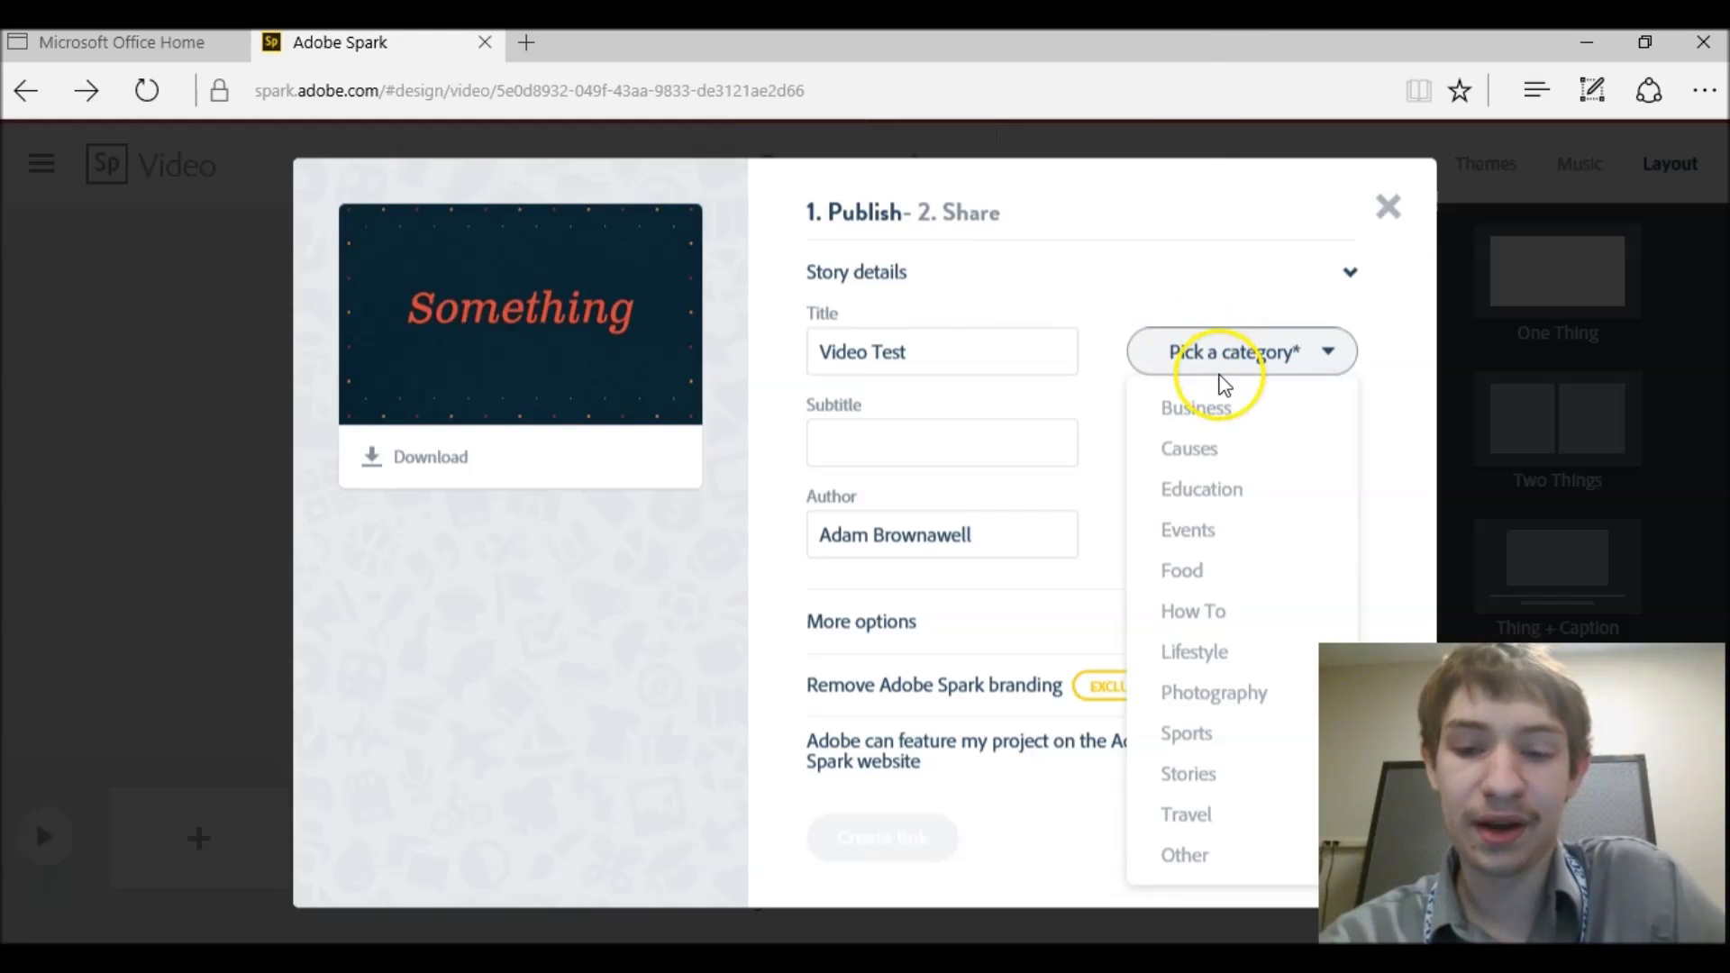
left_click(1199, 851)
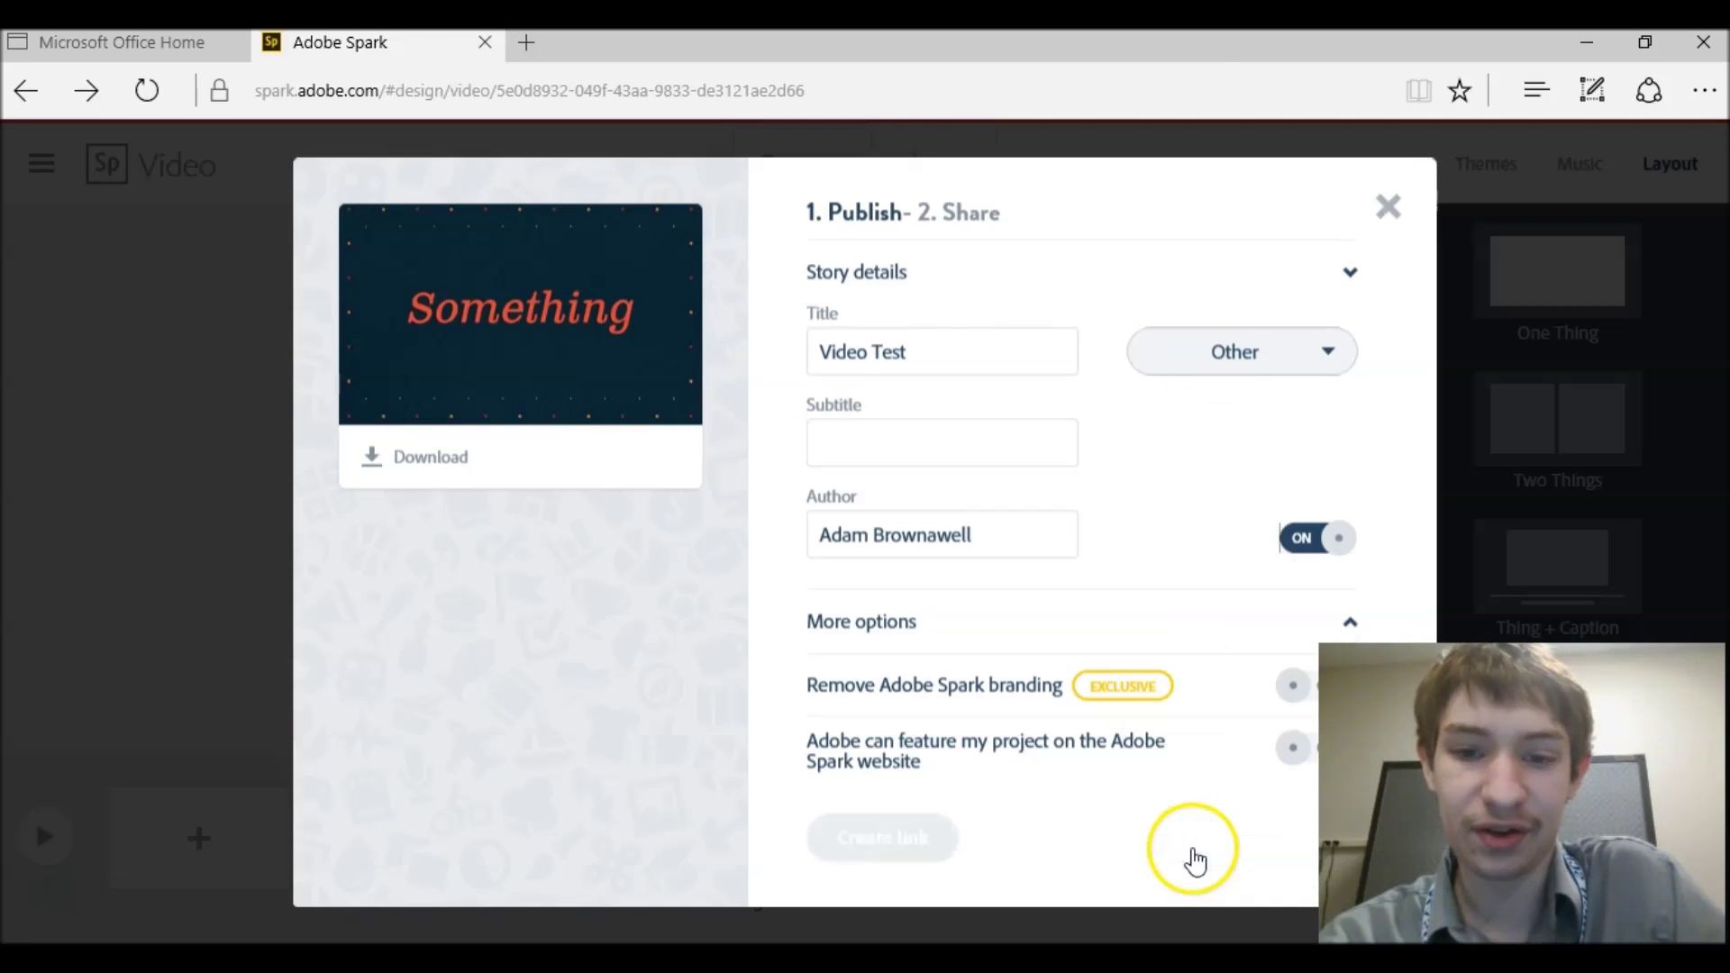
left_click(999, 461)
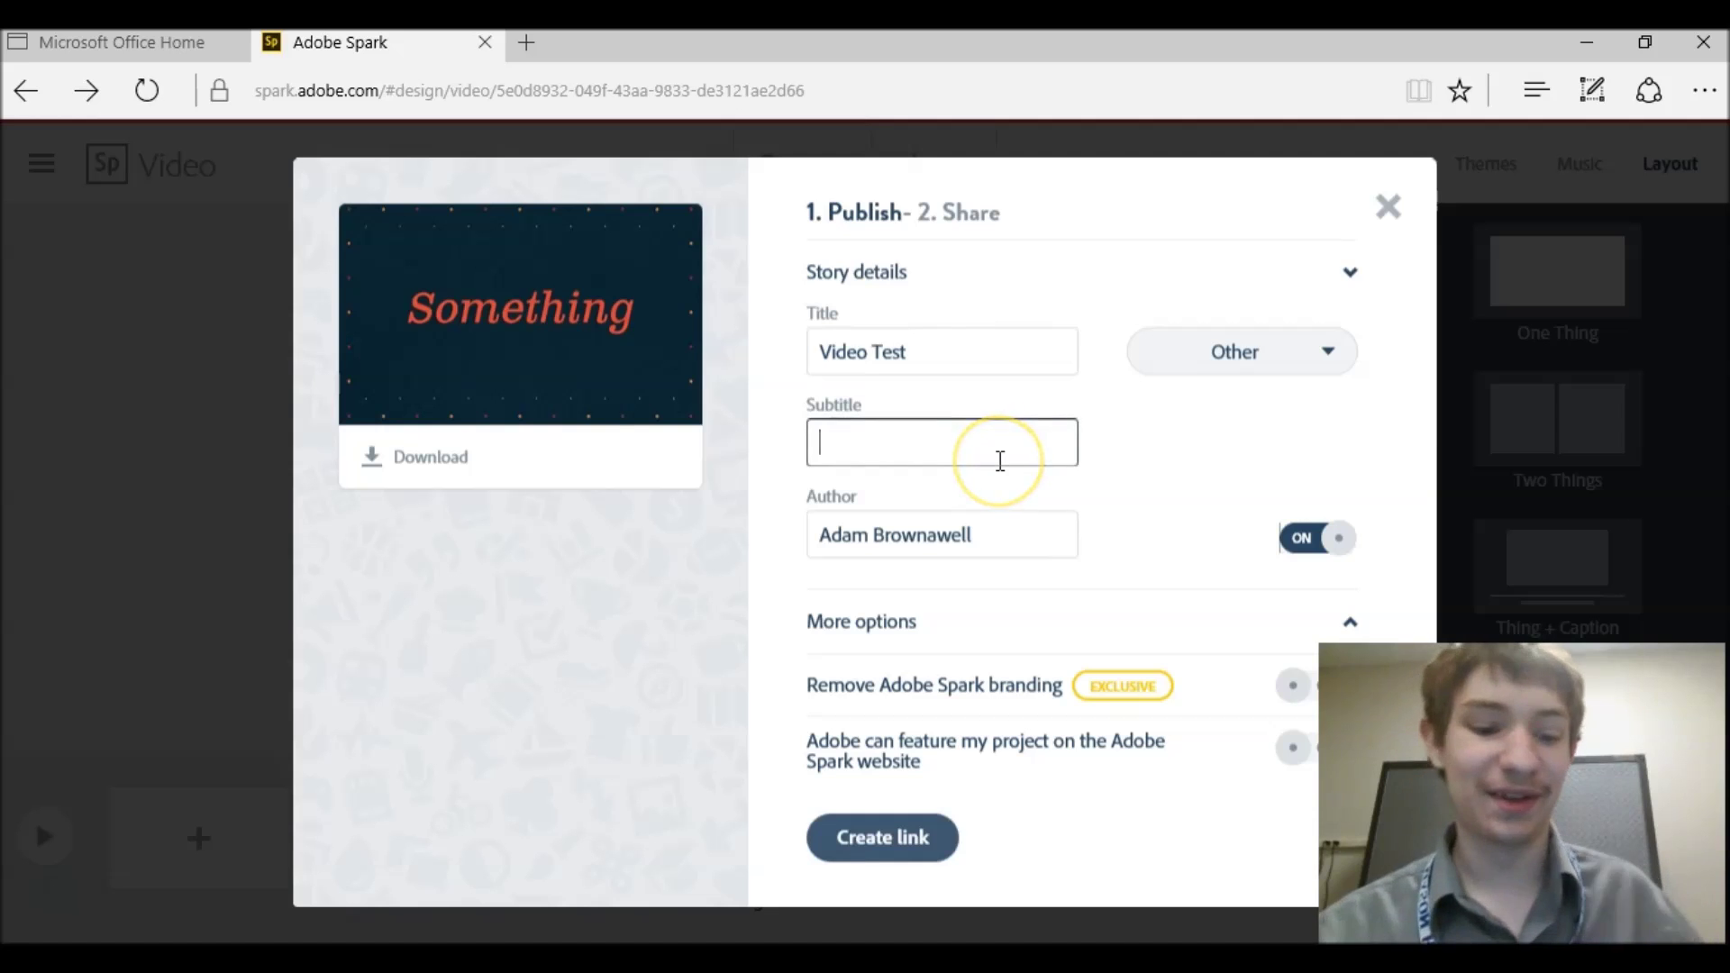
type("Some")
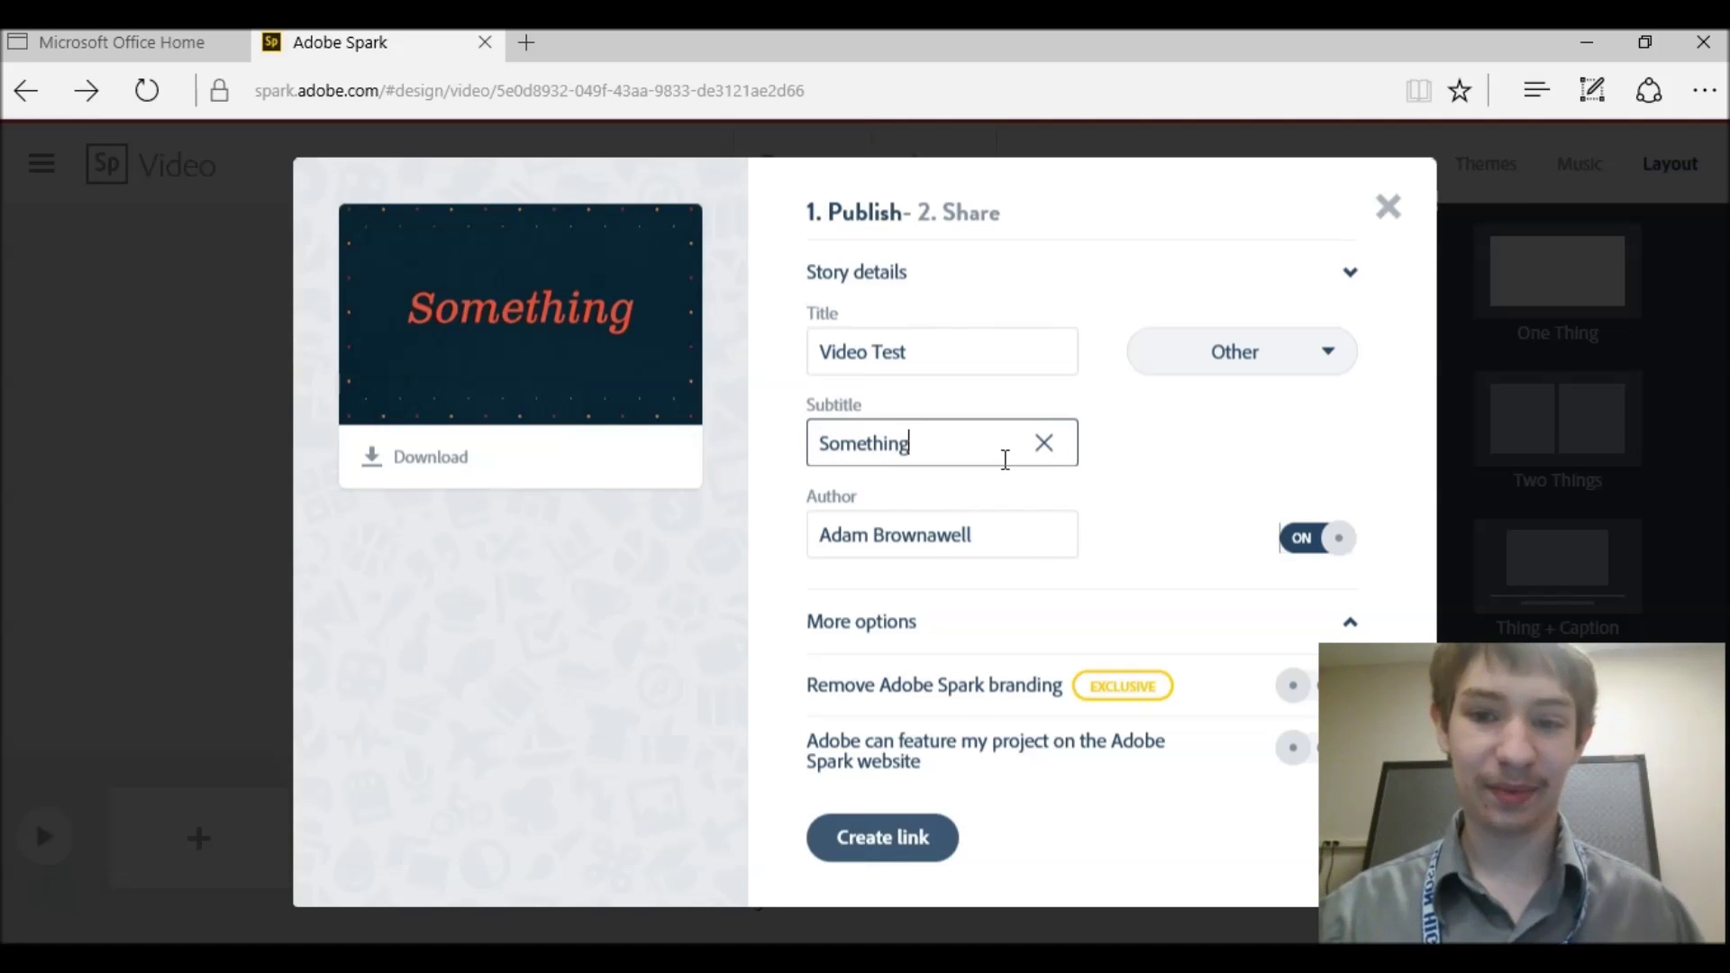
type("thing")
left_click(867, 532)
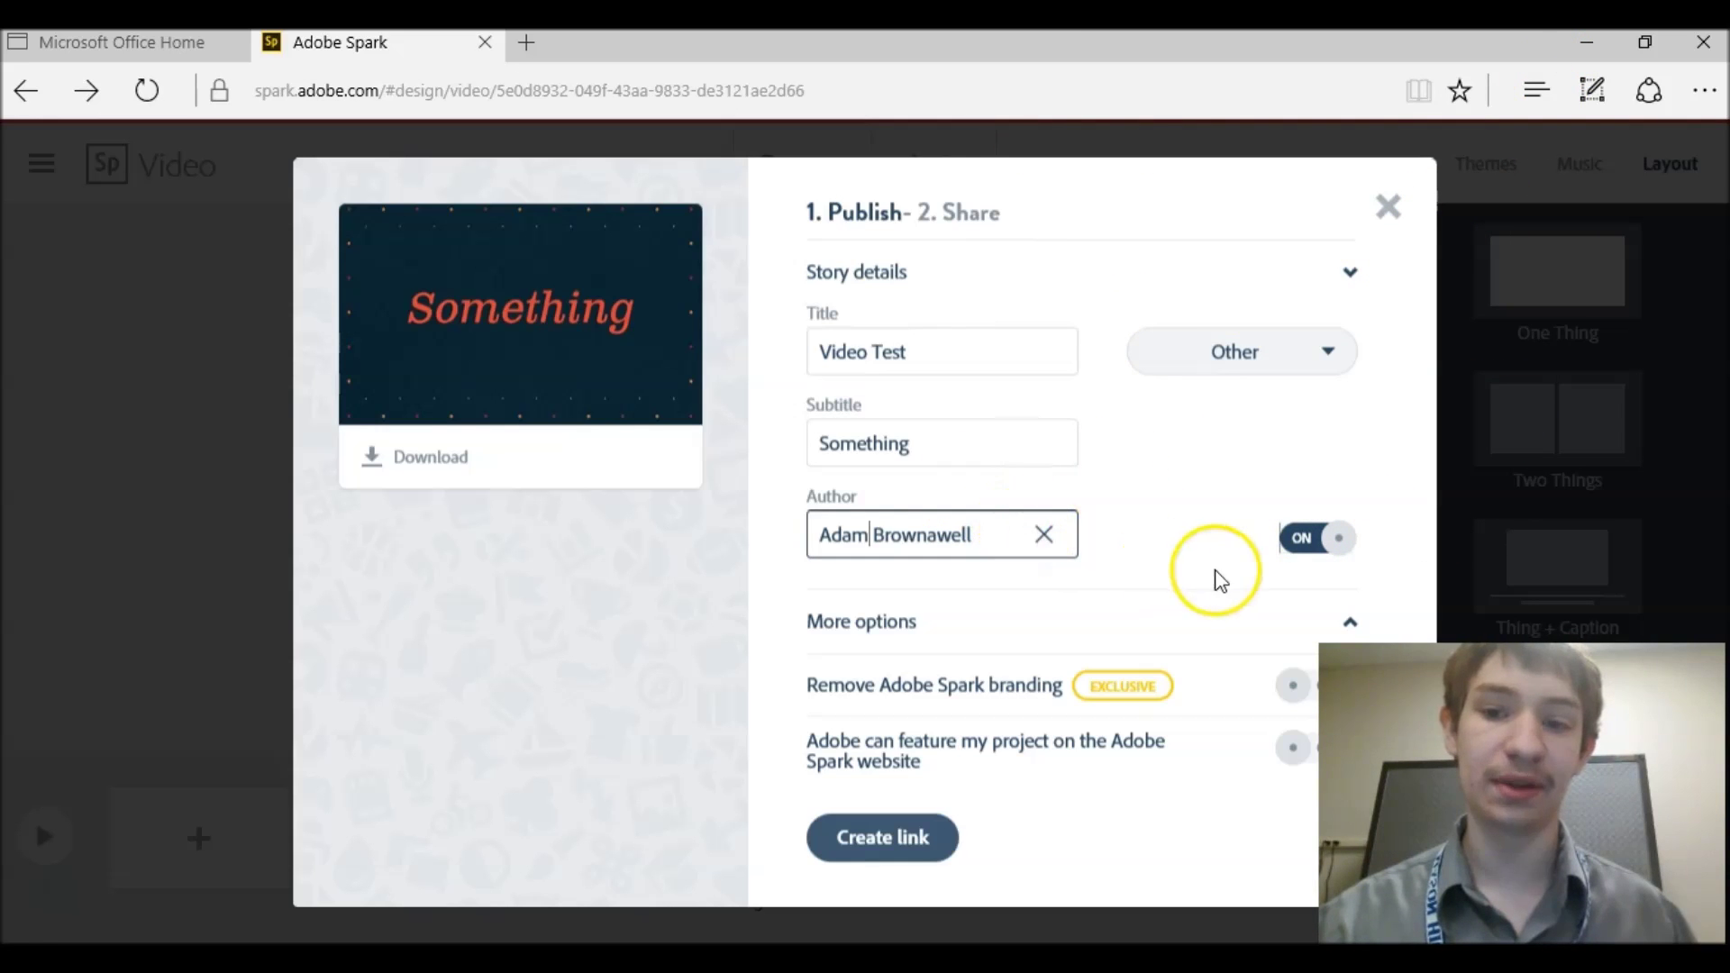
left_click(1308, 552)
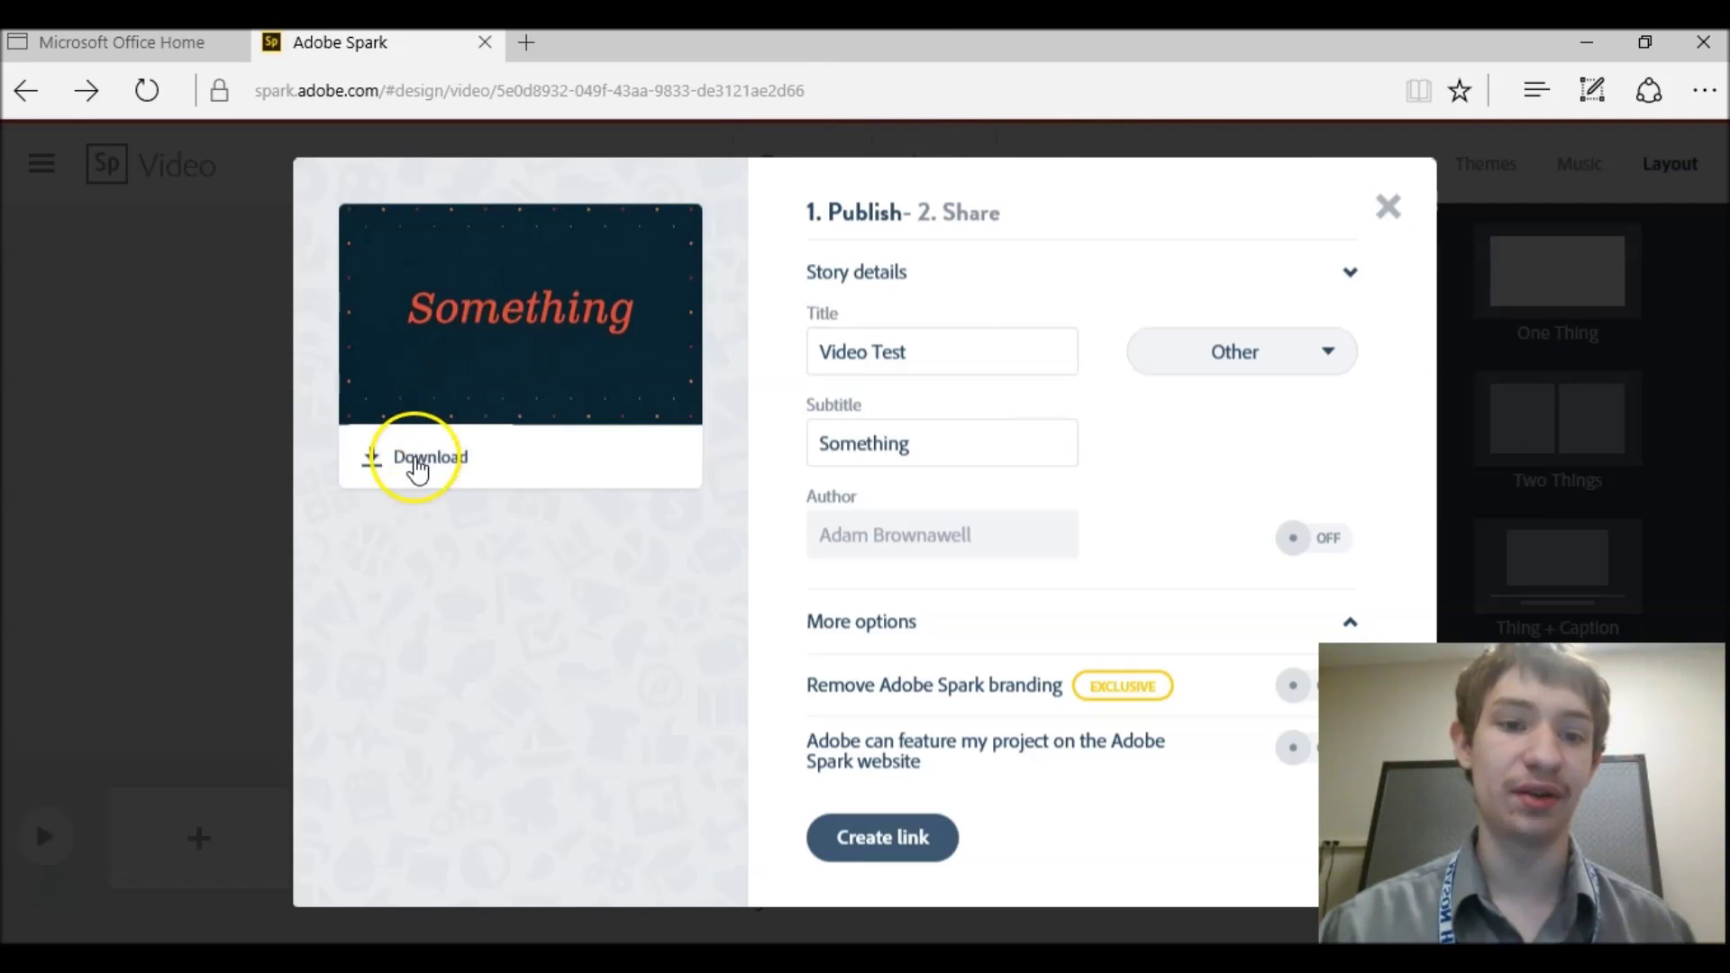
left_click(427, 464)
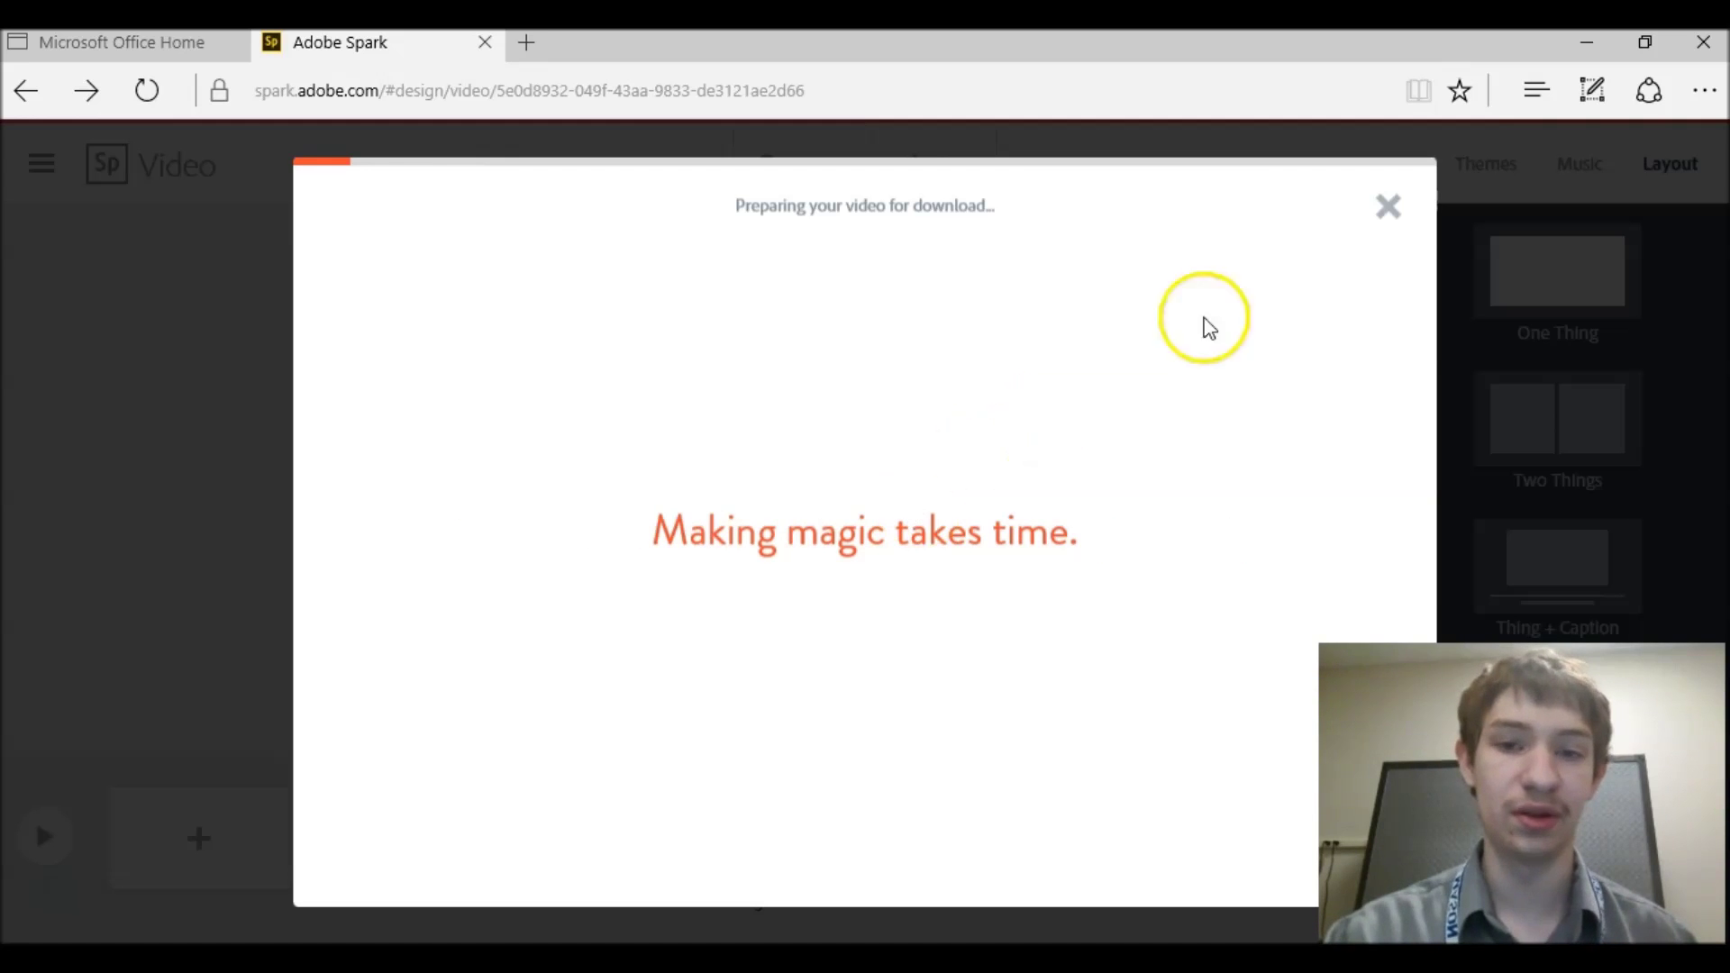
Close the 'Preparing your video for download' screen to return to the editor
left_click(1388, 208)
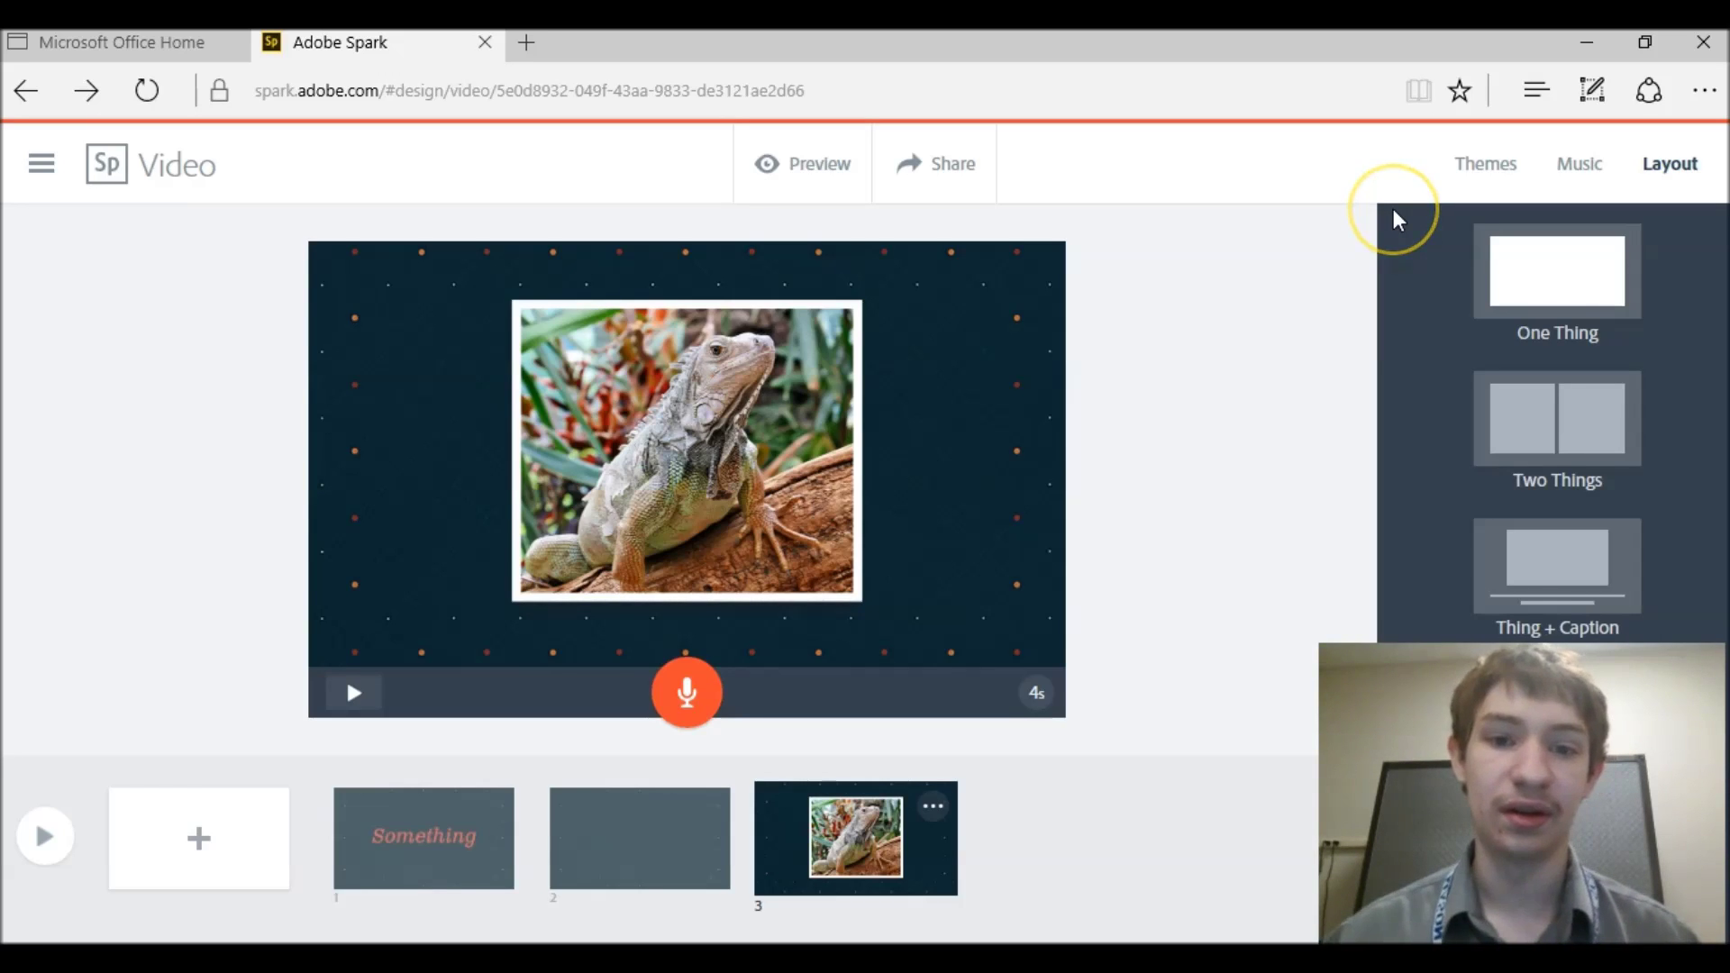